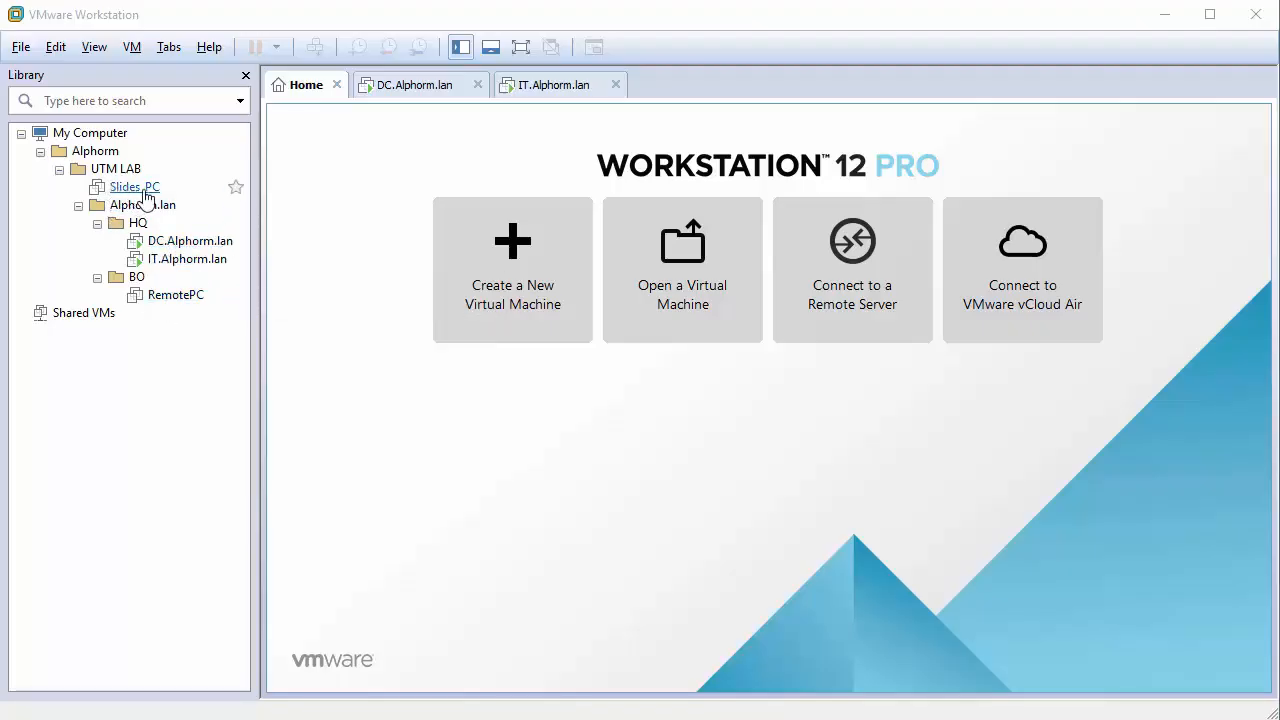
In the Virtual Network Editor, remove VMnet0, VMnet1, VMnet2 and VMnet10, leaving only VMnet19.
left_click(56, 48)
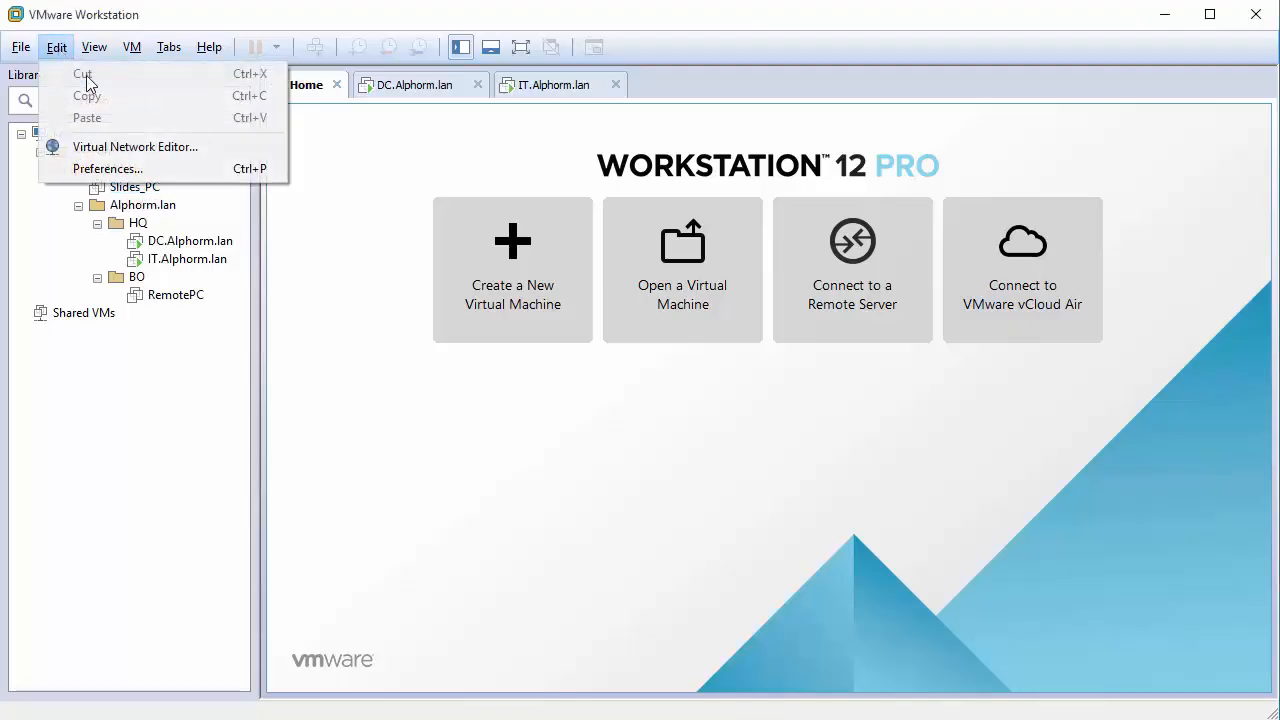
left_click(213, 149)
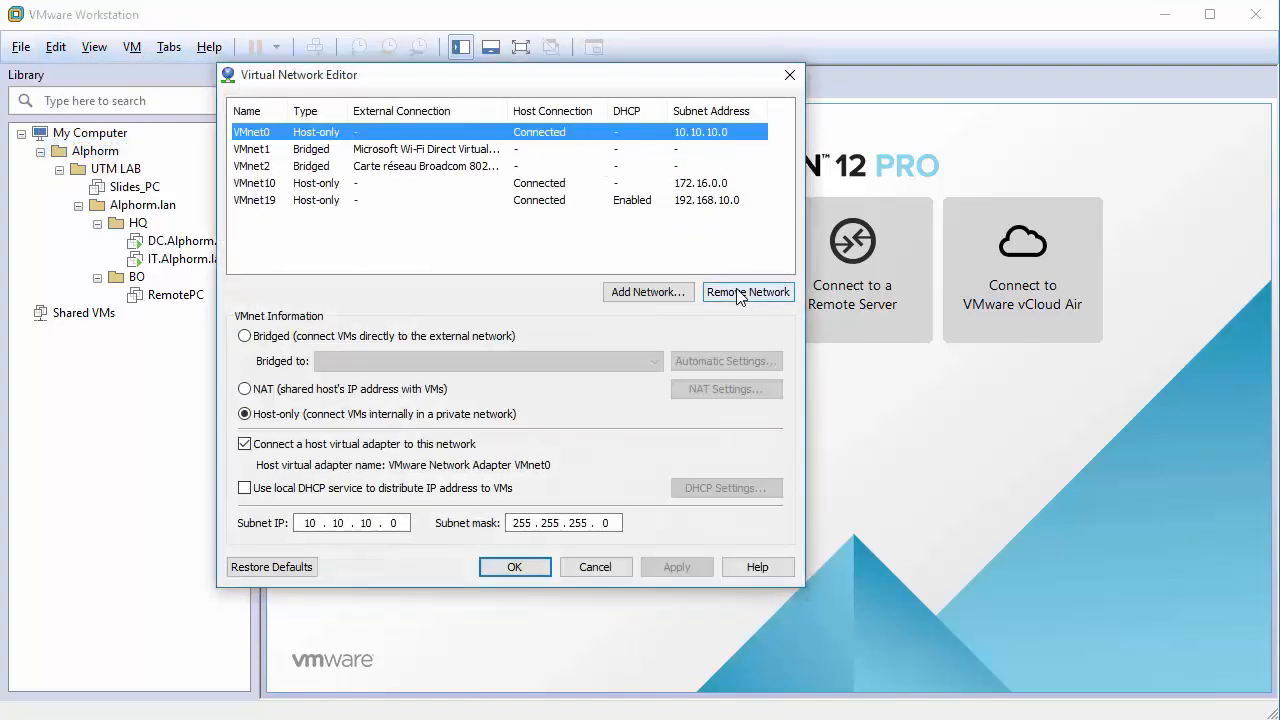
left_click(738, 293)
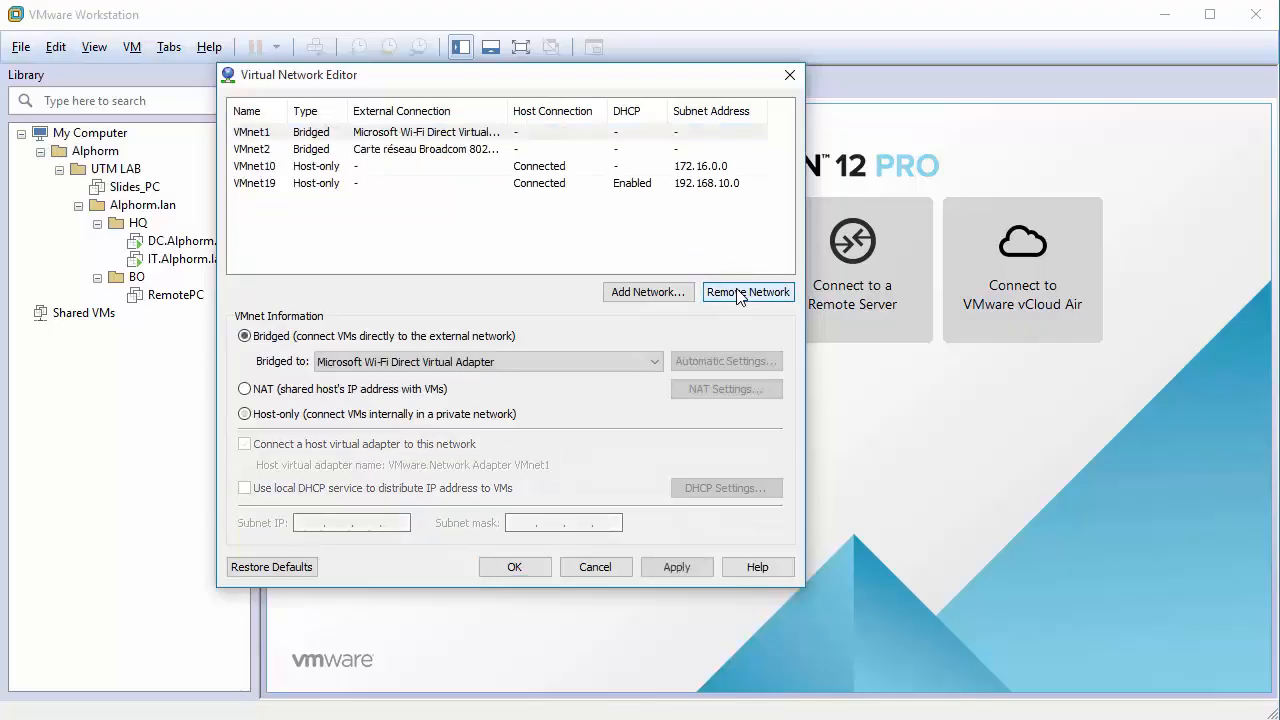
left_click(738, 293)
left_click(738, 293)
left_click(740, 293)
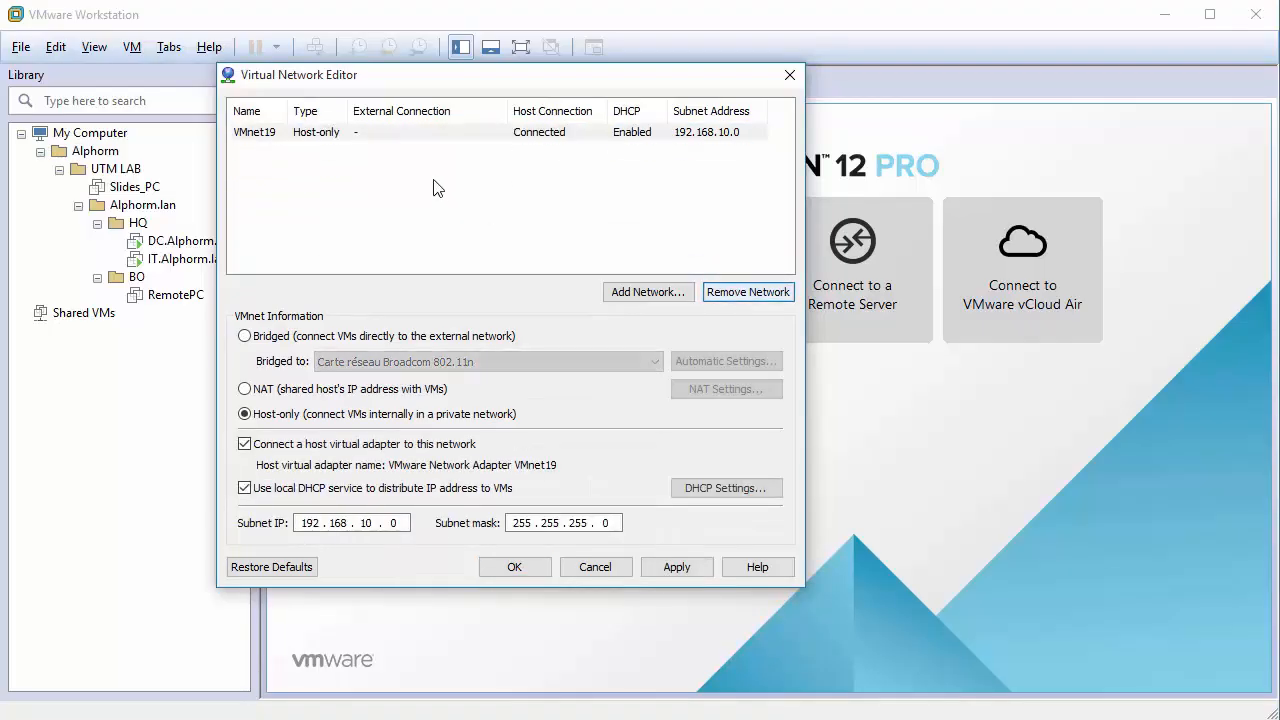
Add VMnet0 as a new virtual network.
left_click(626, 293)
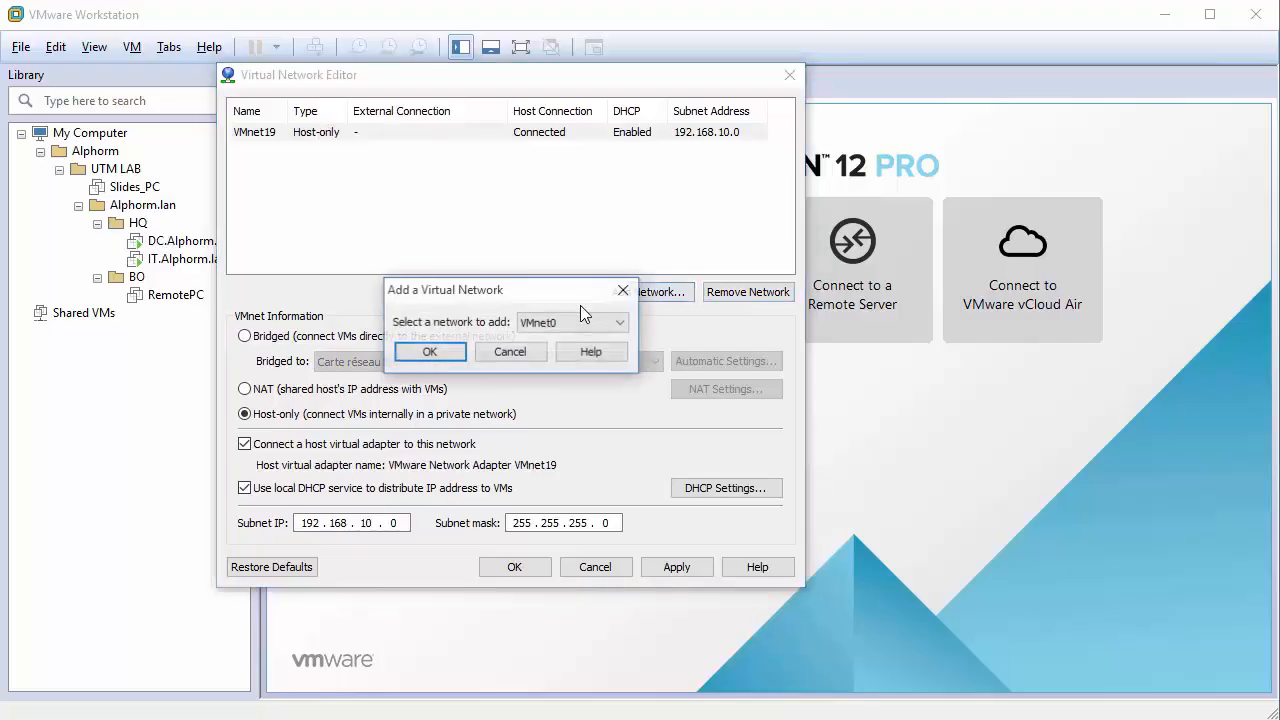
left_click(574, 322)
left_click(538, 330)
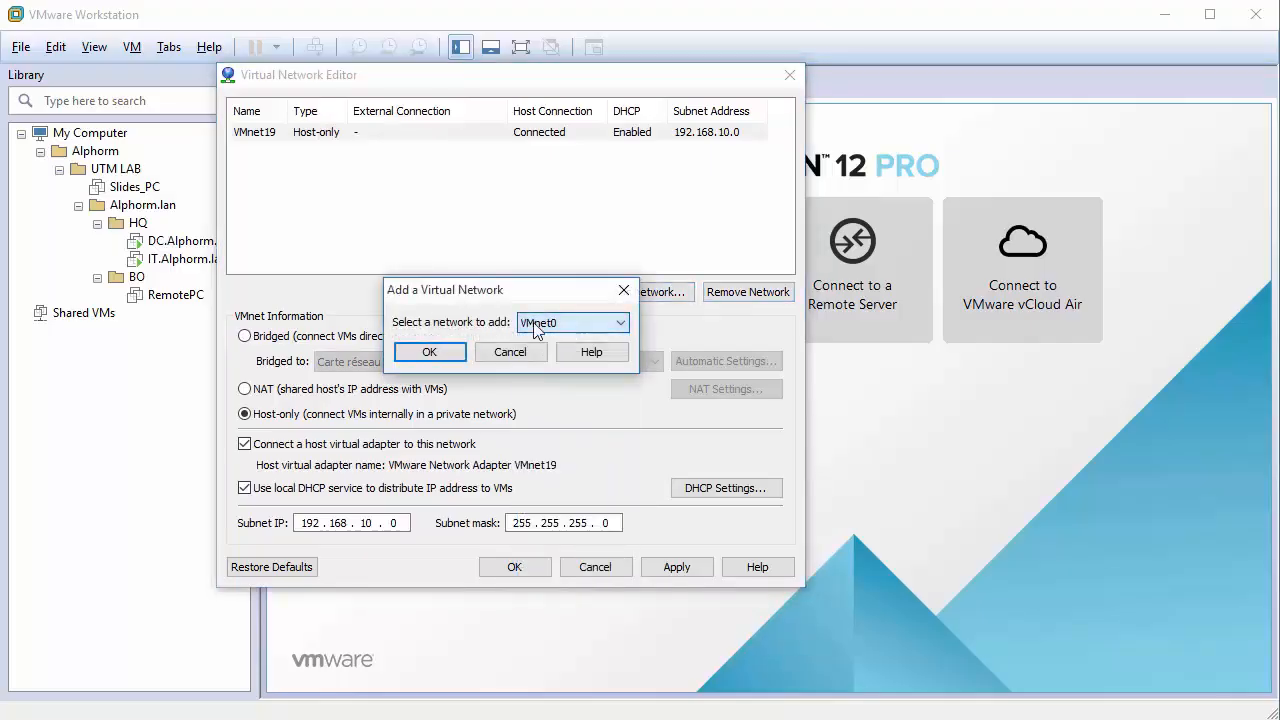
left_click(438, 354)
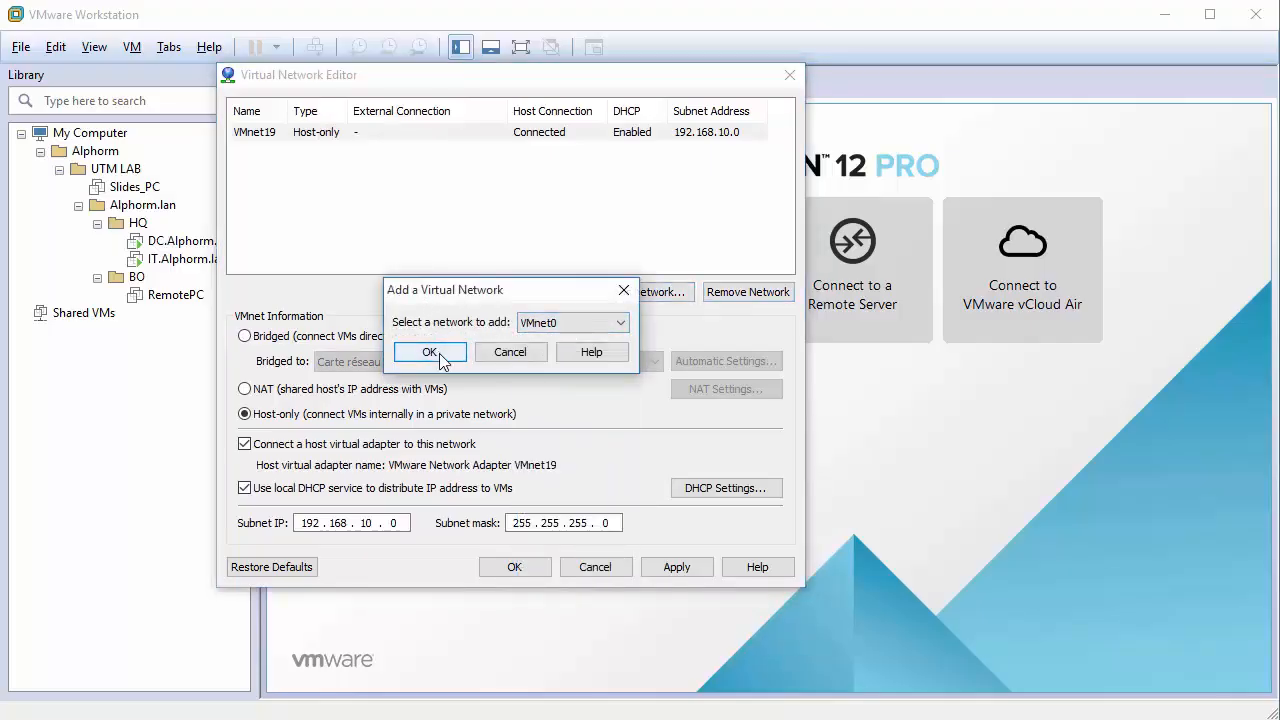
left_click(444, 359)
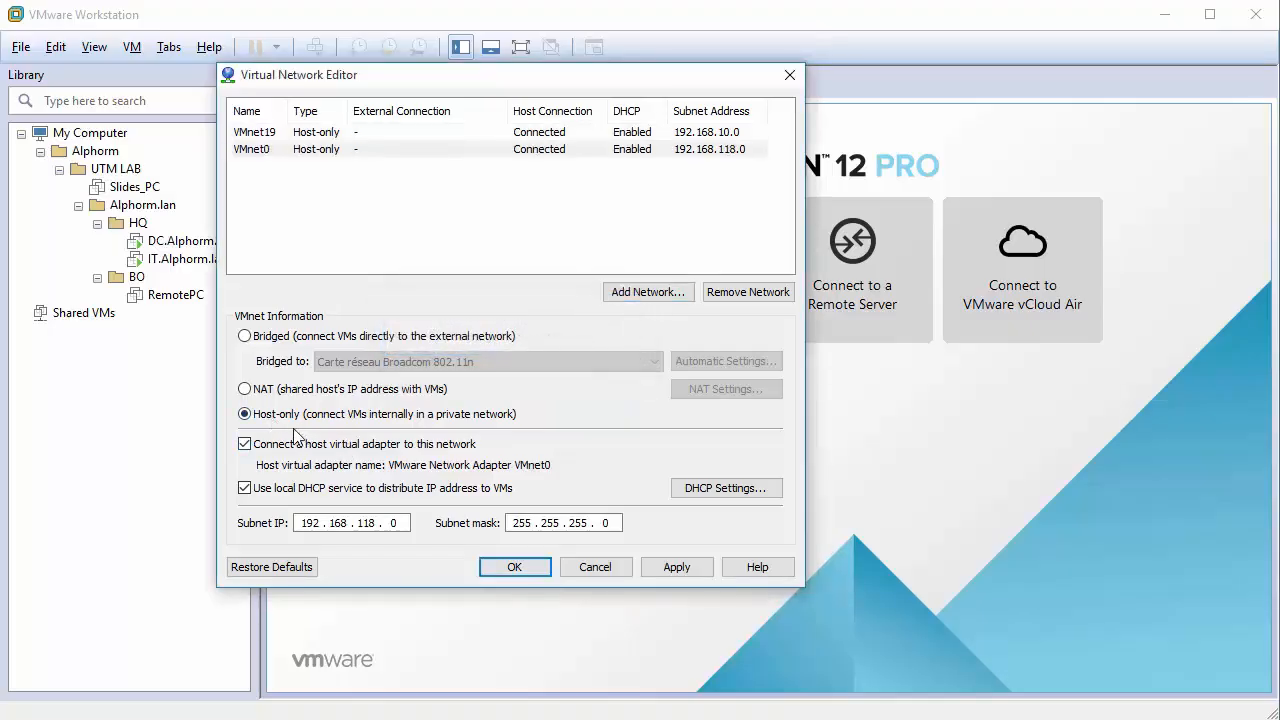
Turn off local DHCP for VMnet0, set its subnet to 10.10.10.0, and apply.
left_click(244, 488)
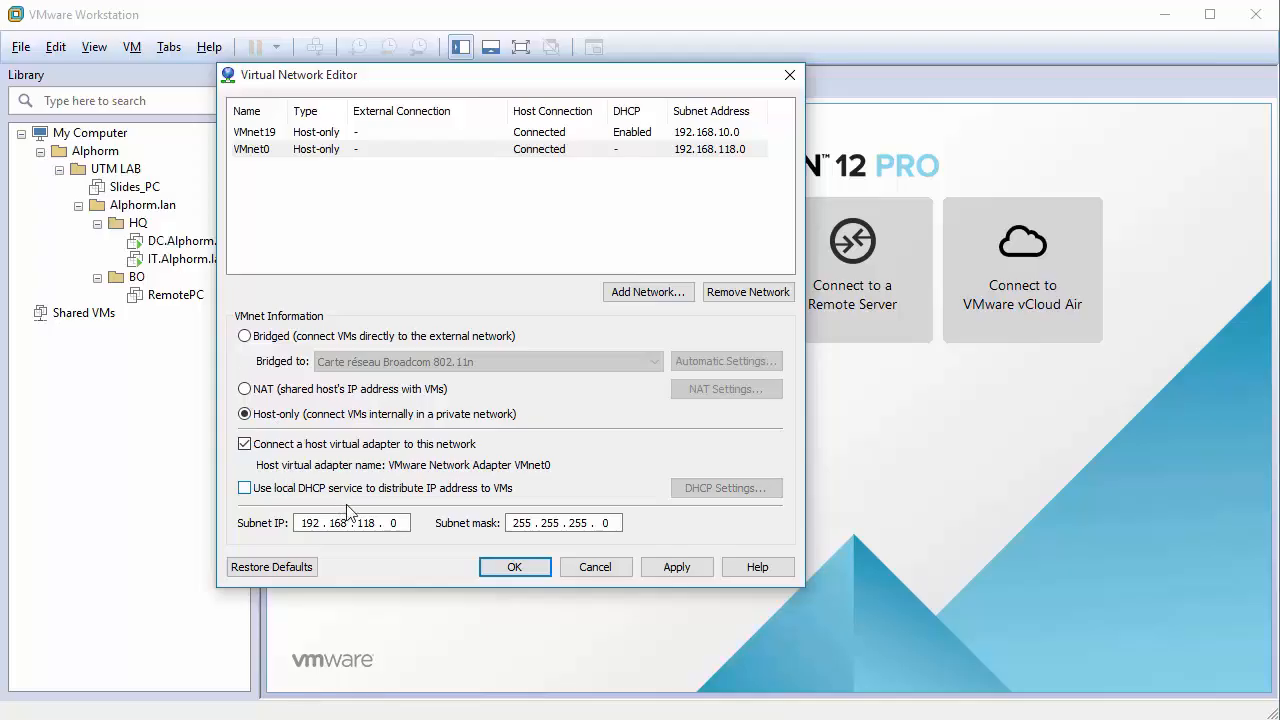
double_click(303, 527)
type("10")
key("period")
type("10 . ")
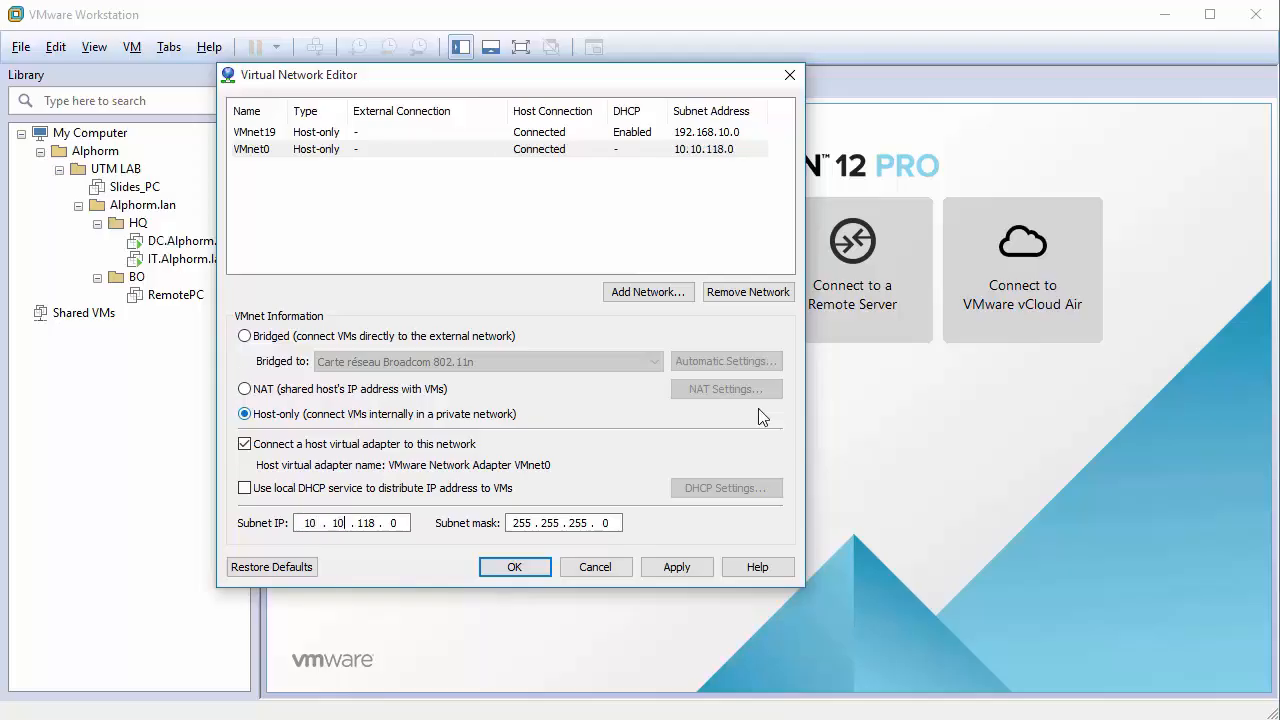
type("10")
left_click(658, 575)
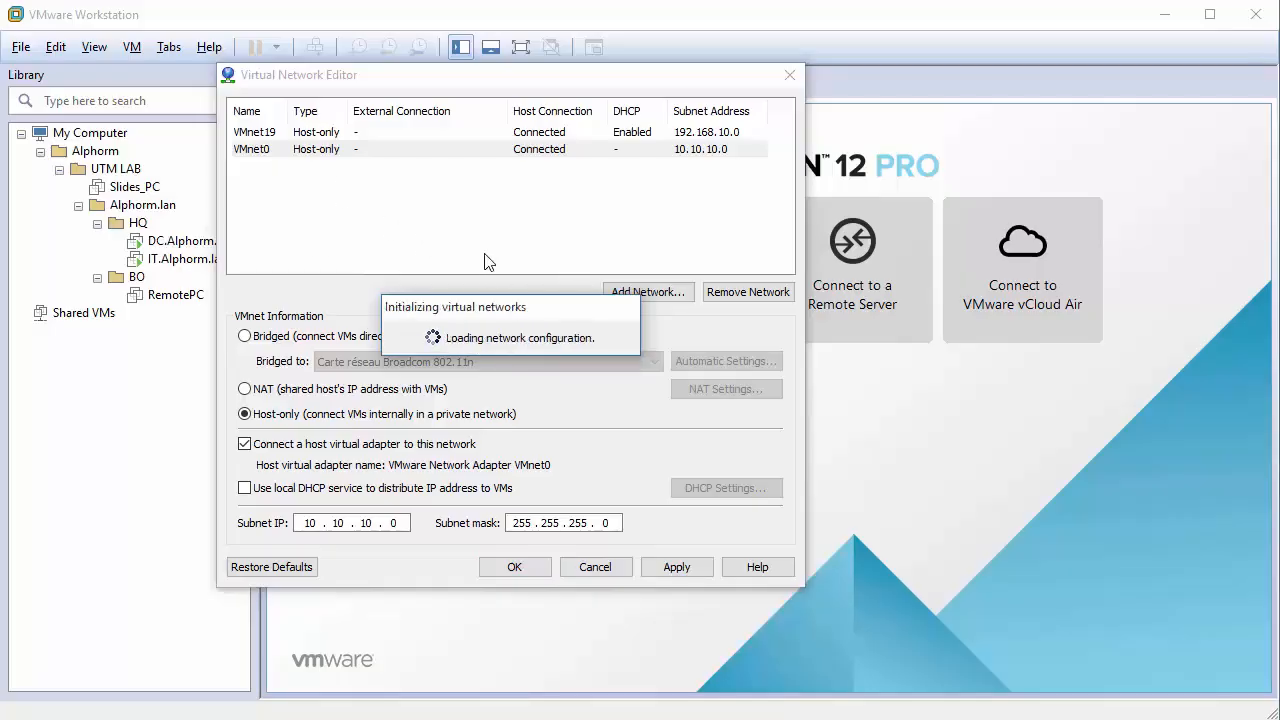
left_click(647, 291)
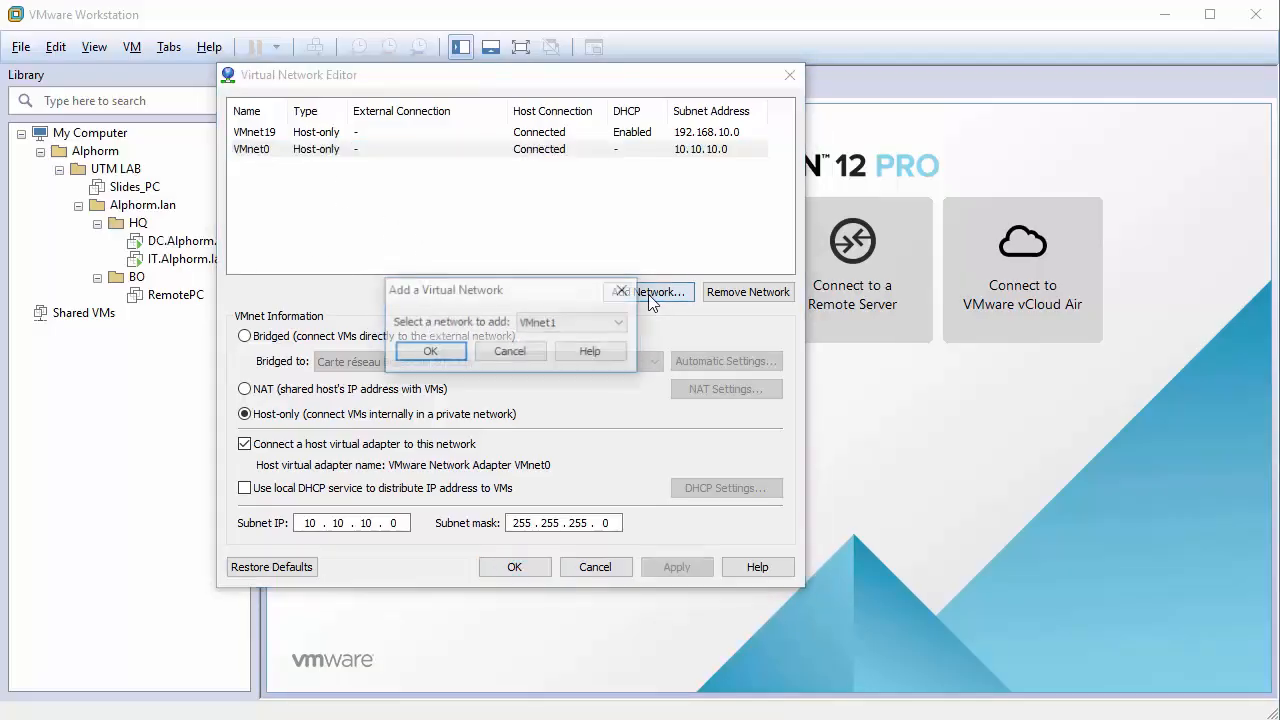
Add VMnet1 as a bridged network, apply it, and review the VMnet0 and VMnet1 settings.
left_click(551, 323)
left_click(560, 337)
left_click(429, 351)
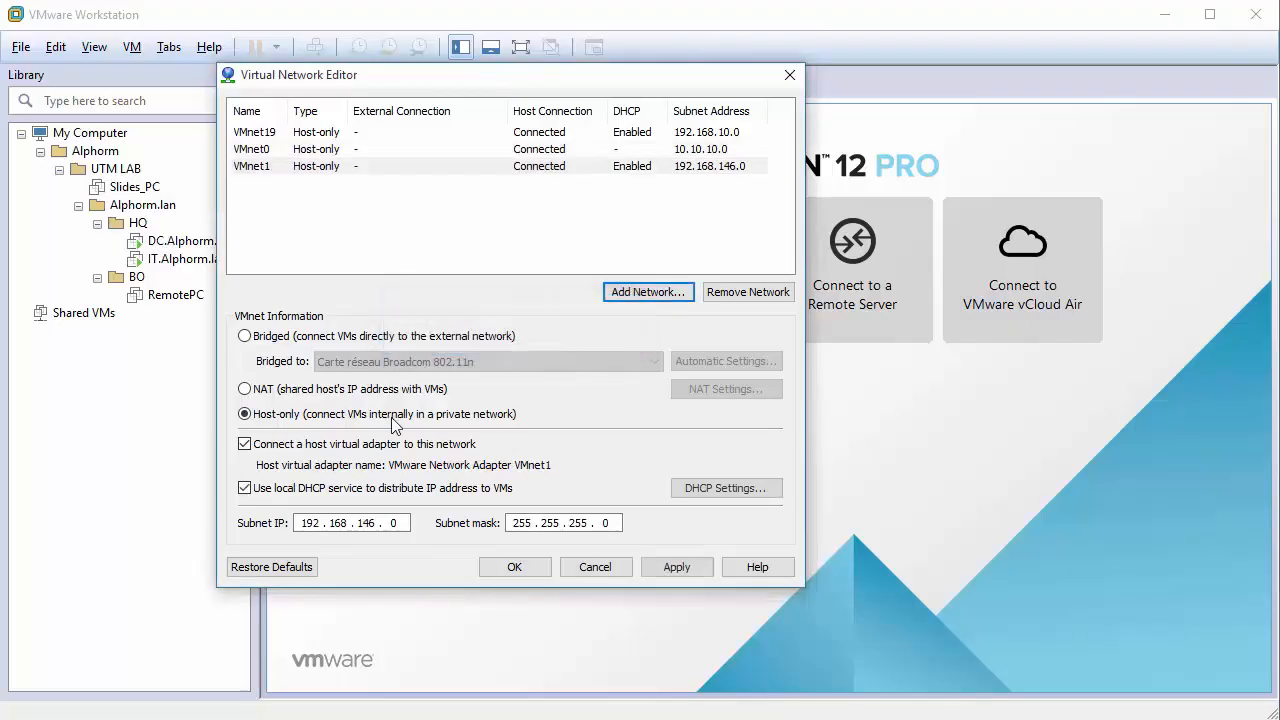
left_click(278, 338)
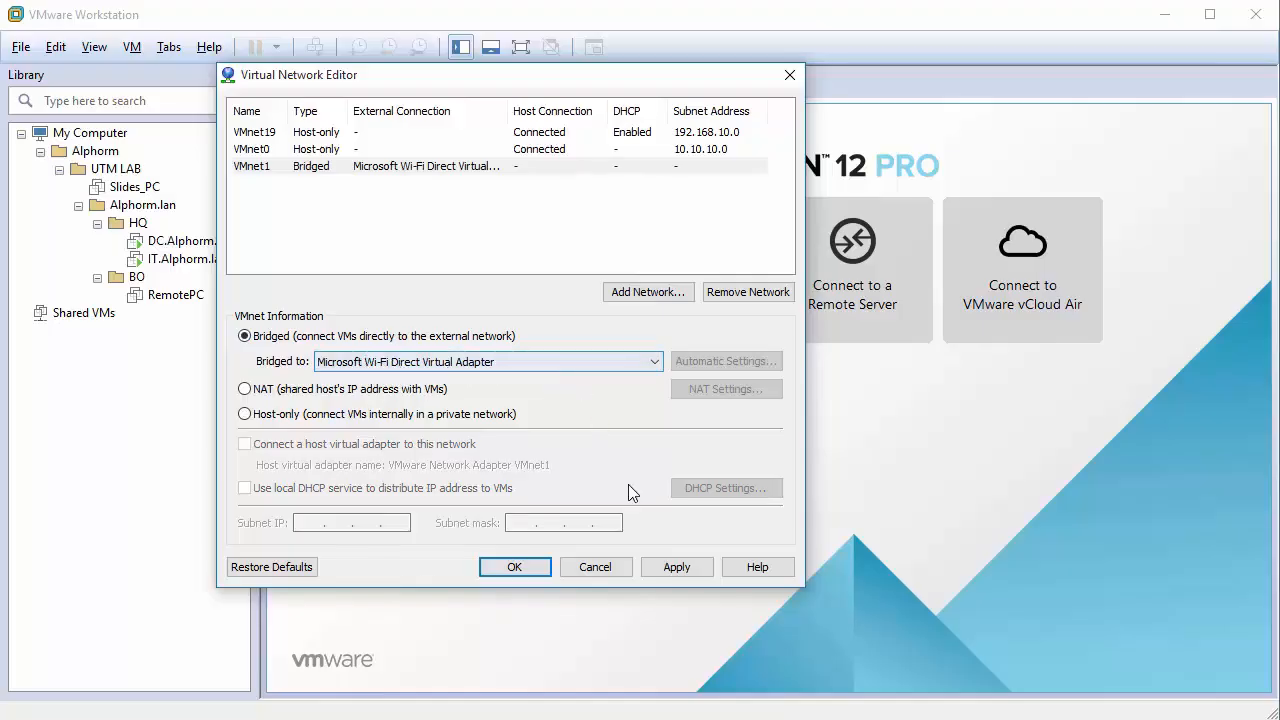
left_click(680, 567)
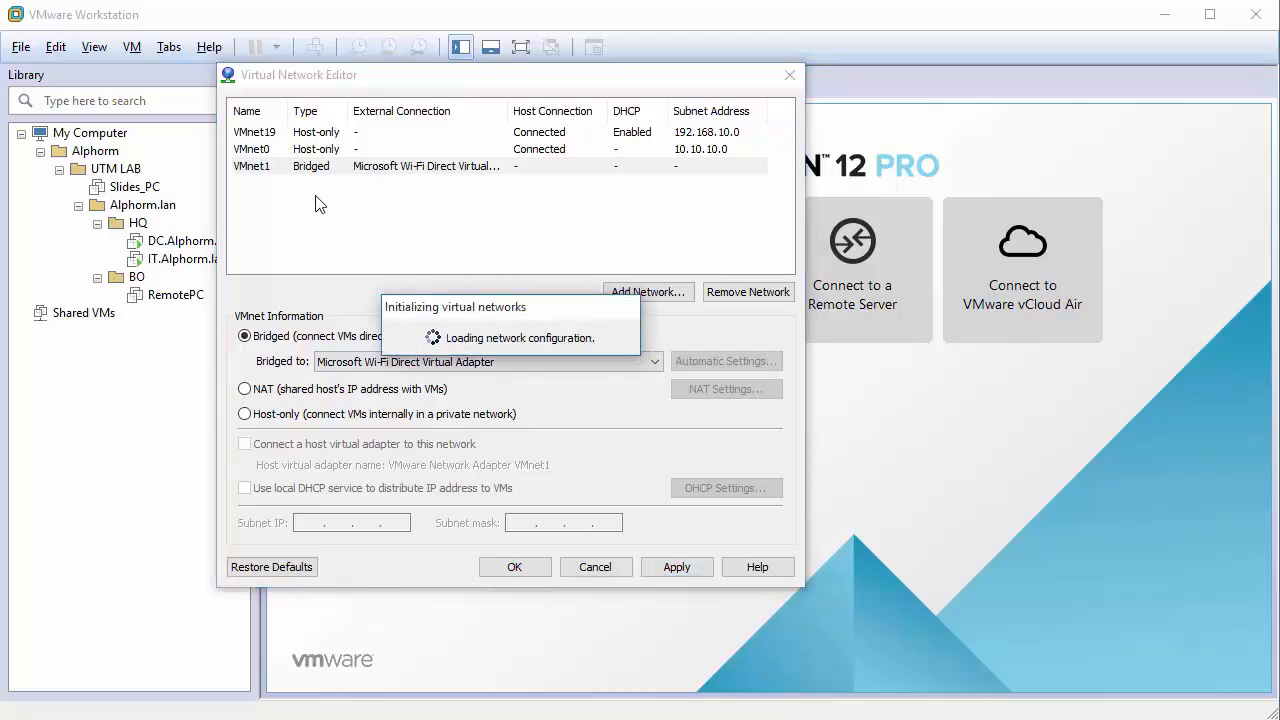
left_click(263, 151)
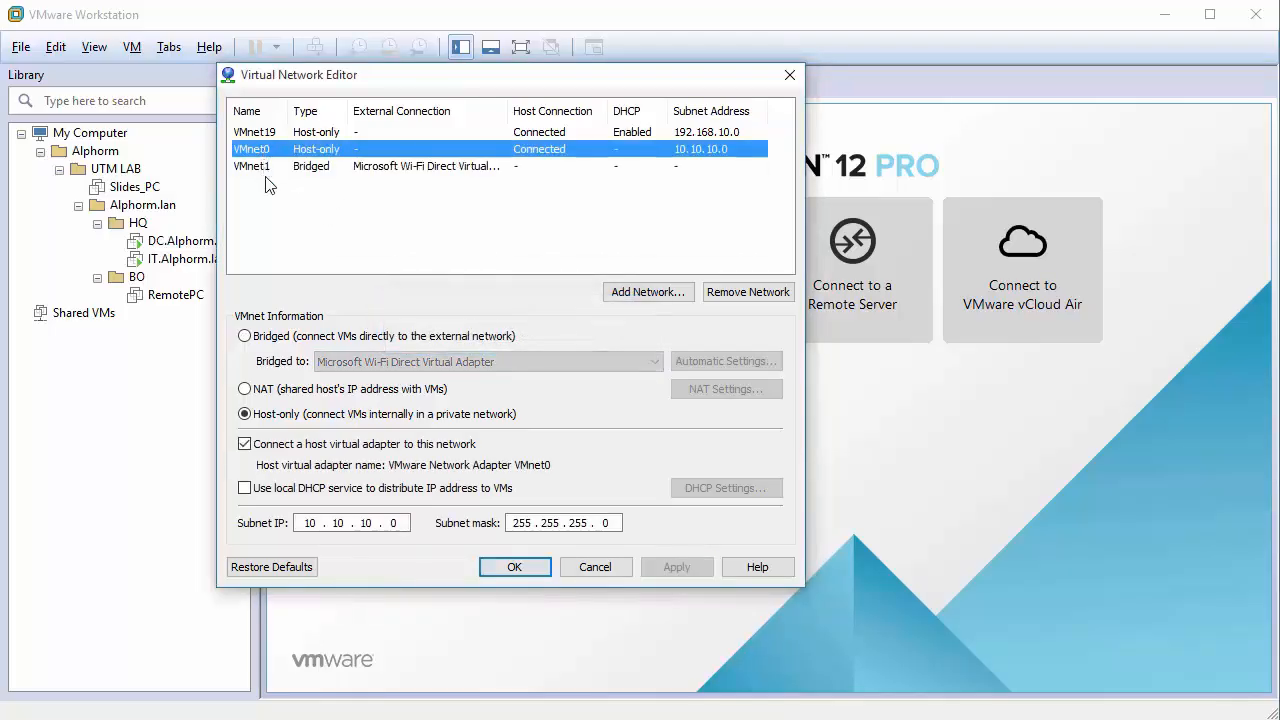
left_click(263, 166)
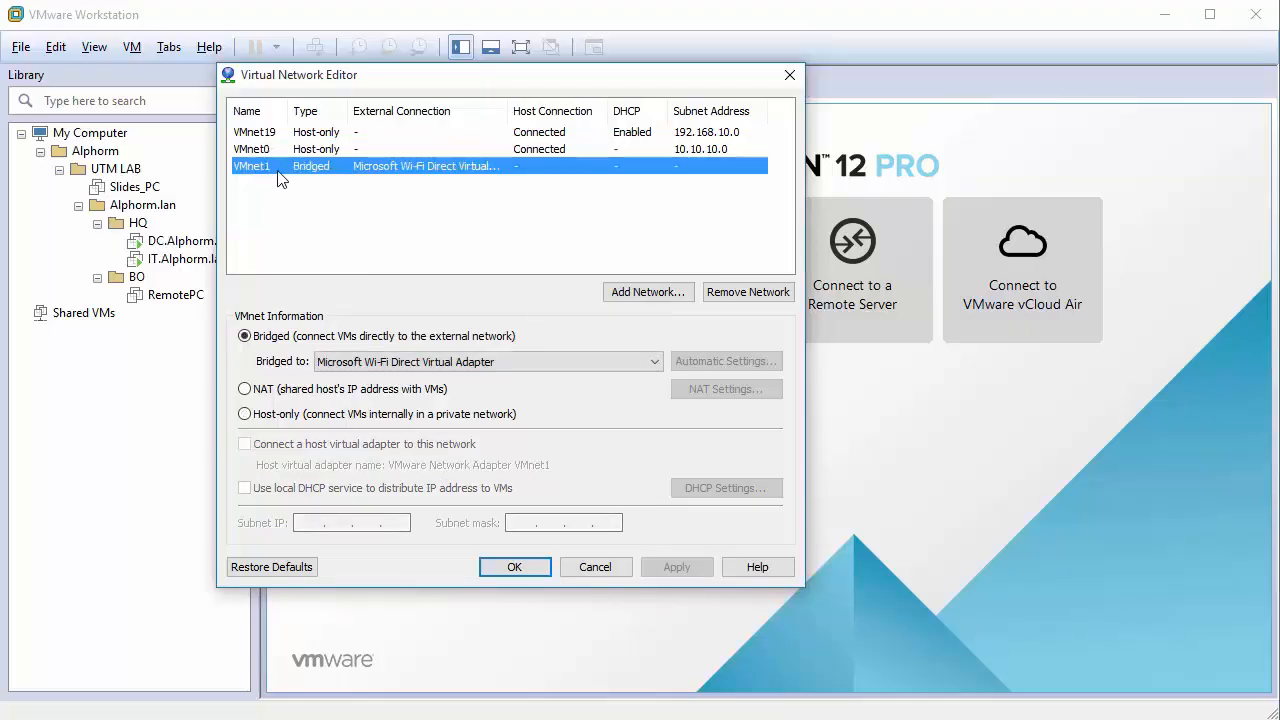
Add VMnet10 as a new virtual network.
left_click(648, 292)
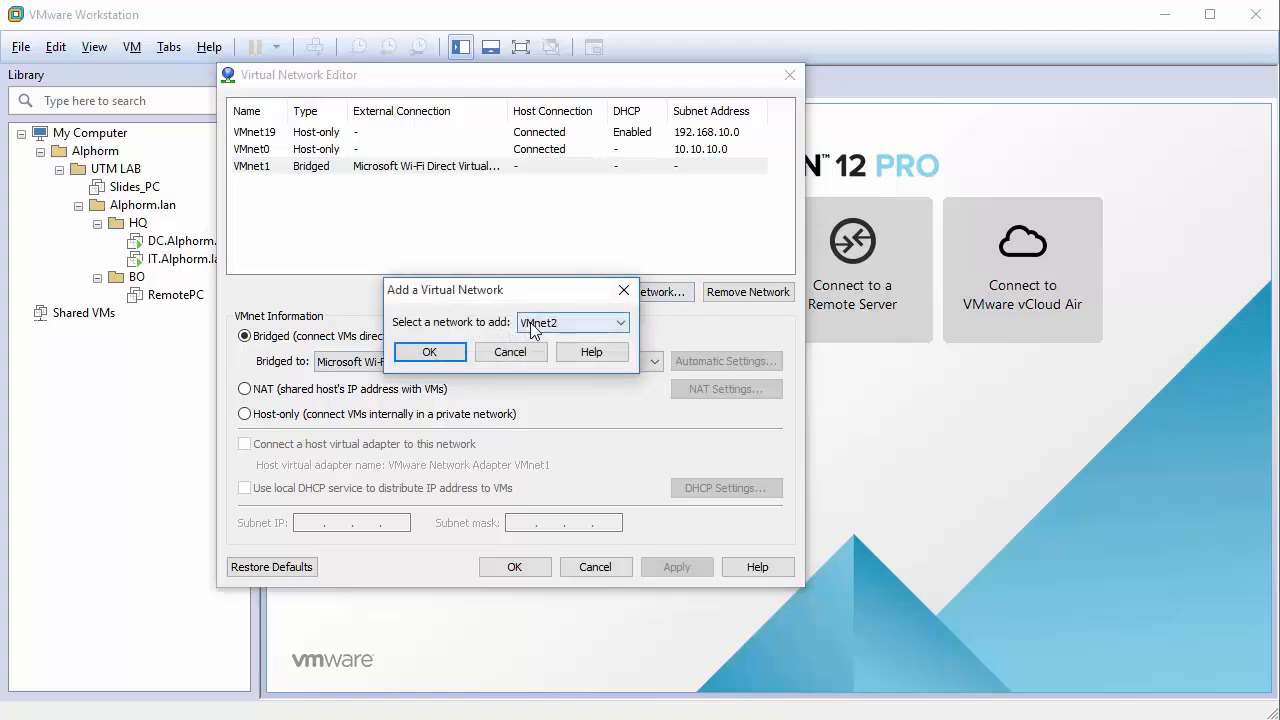
left_click(570, 322)
left_click(560, 446)
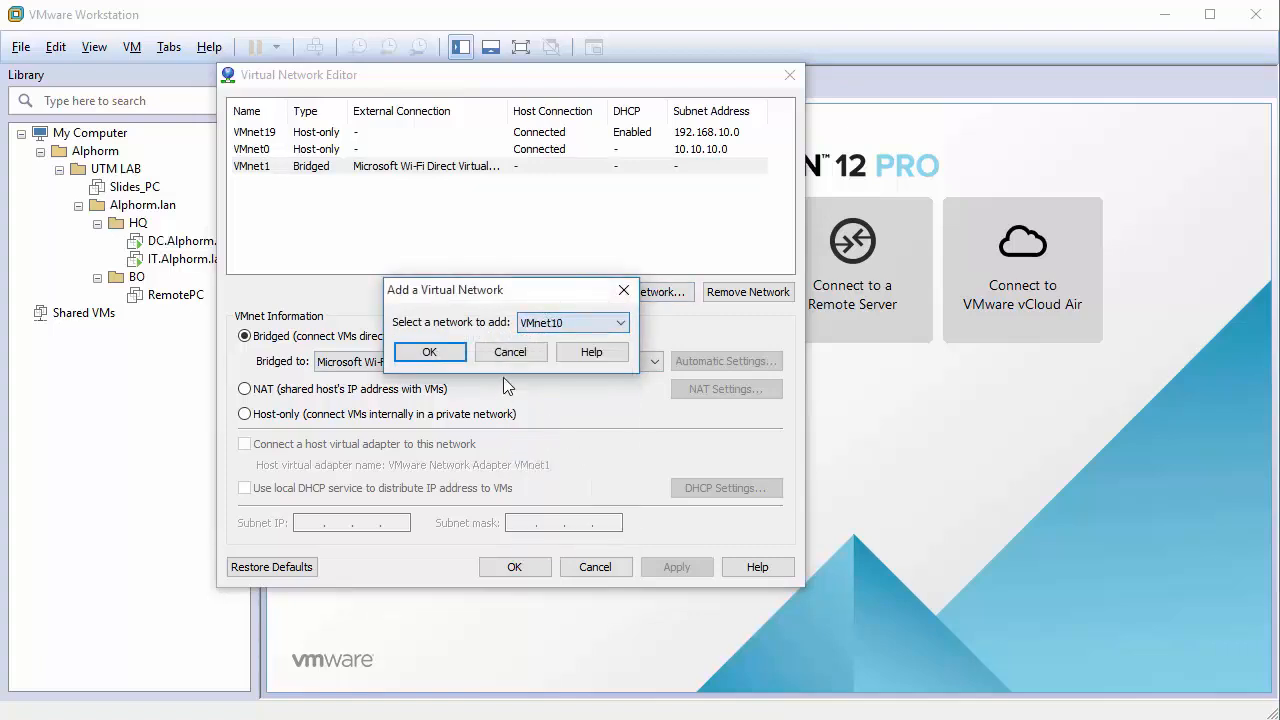
left_click(430, 353)
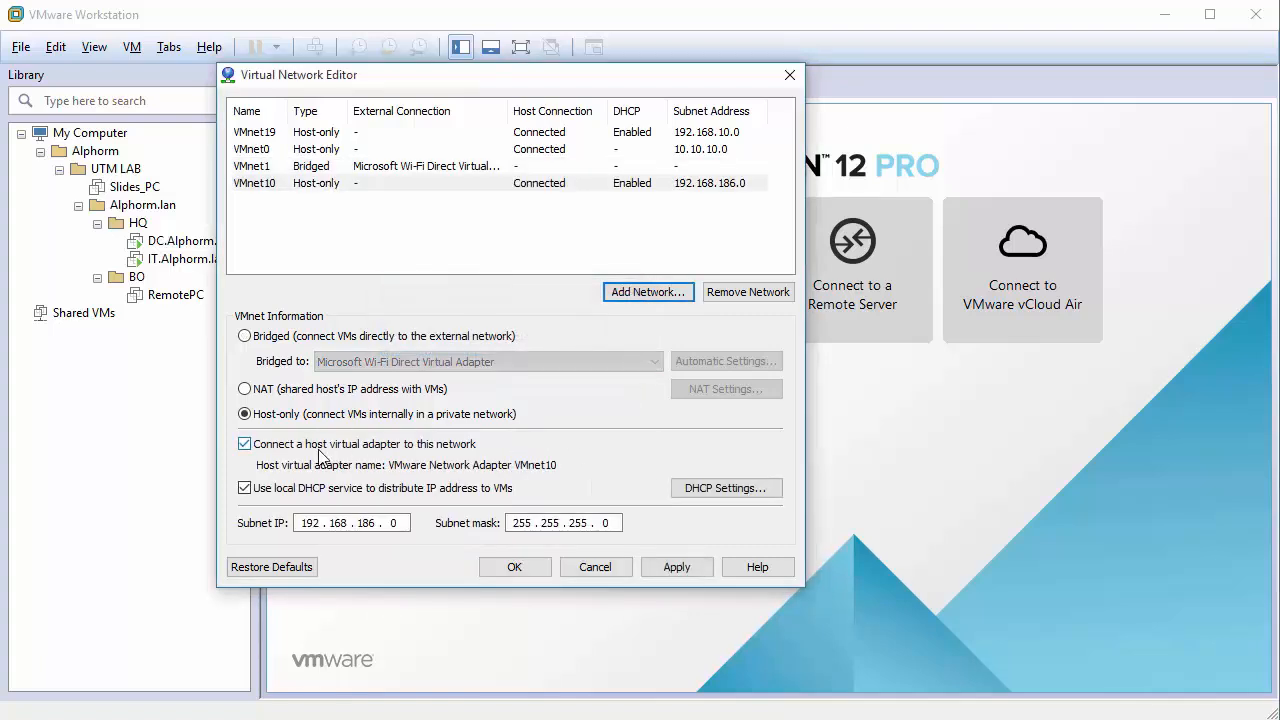
Turn off DHCP for VMnet10, set its subnet to 172.16.0.0, and apply.
left_click(295, 489)
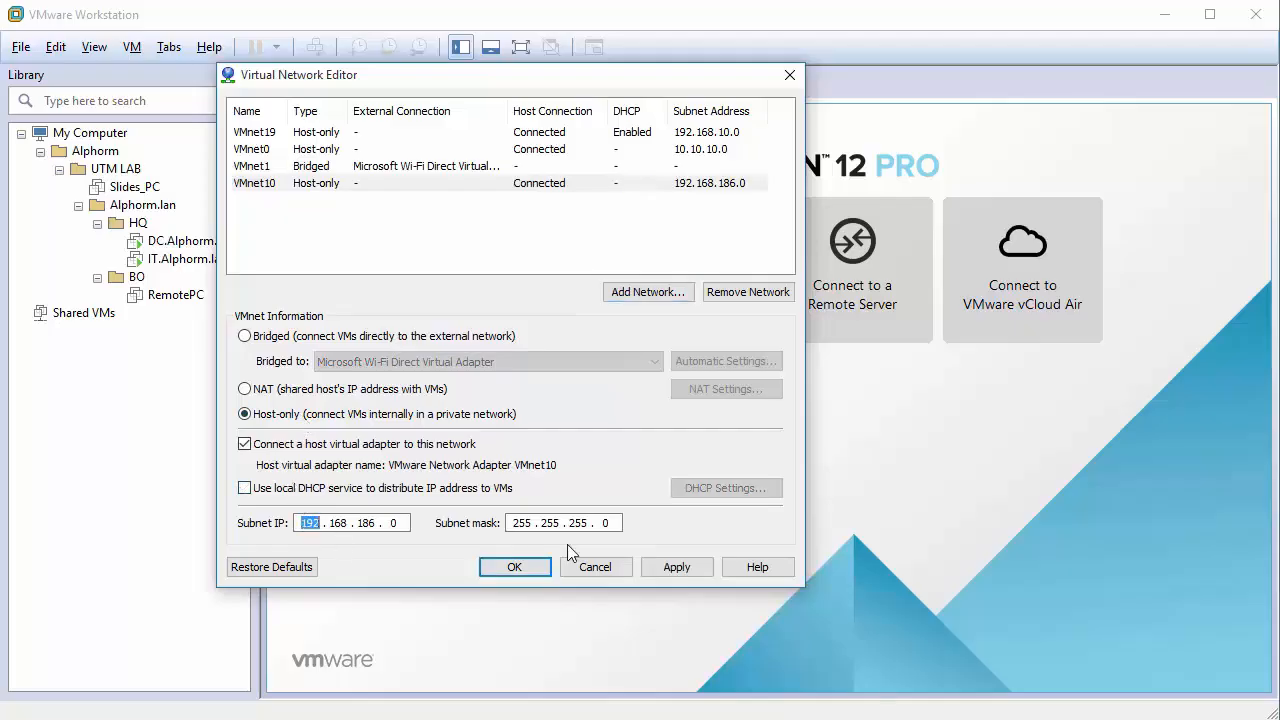
type("172 . 16")
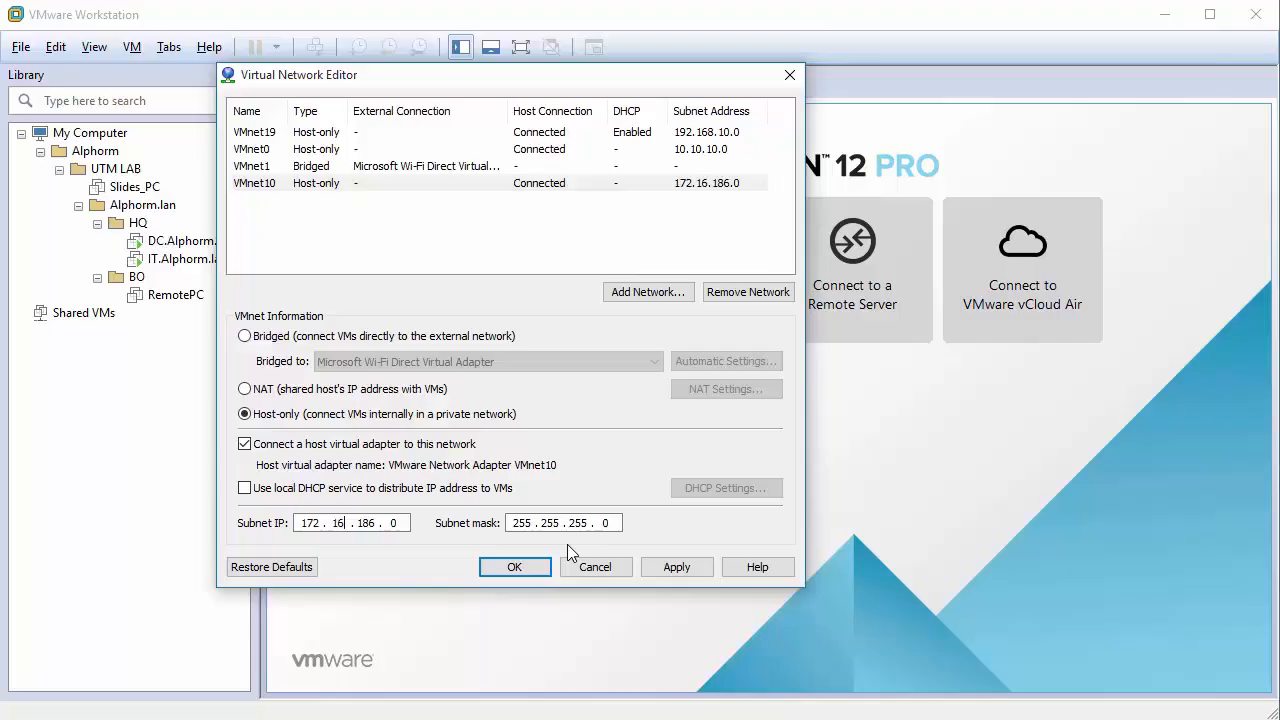
key("period")
type("0")
left_click(677, 566)
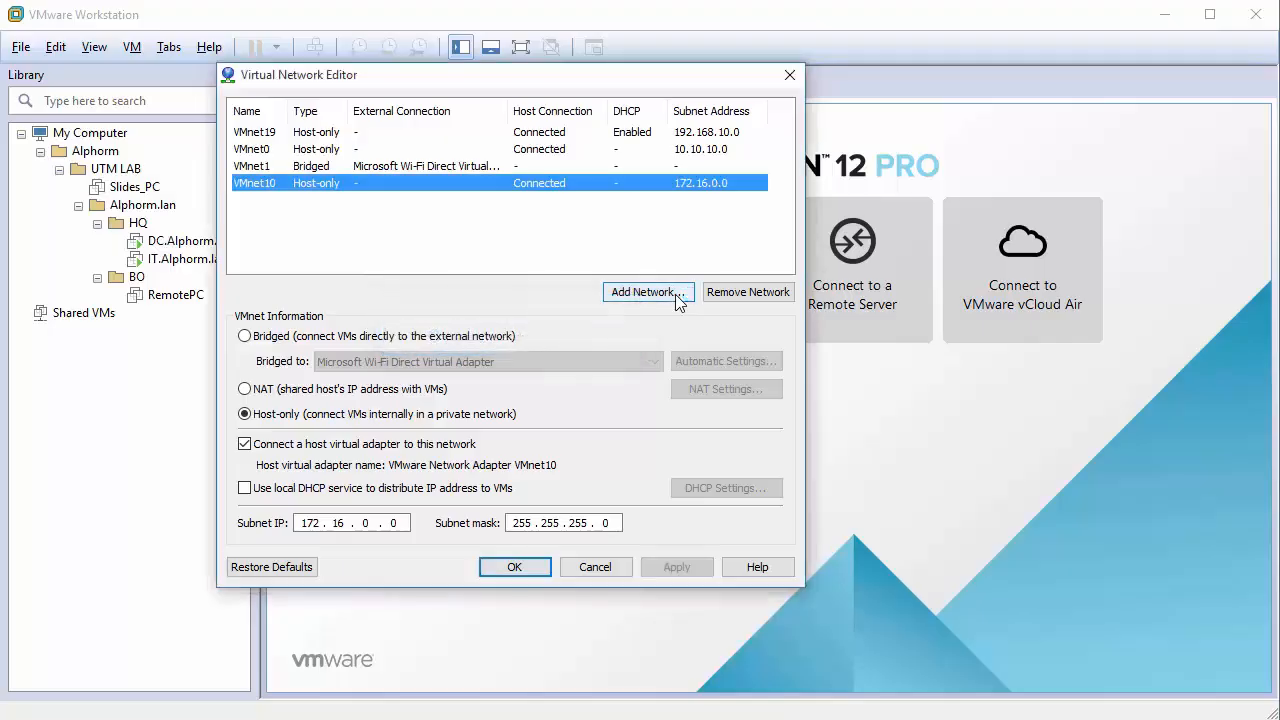
Add VMnet11 bridged to the Broadcom 802.11n adapter, then apply and save the network configuration.
left_click(643, 292)
left_click(600, 322)
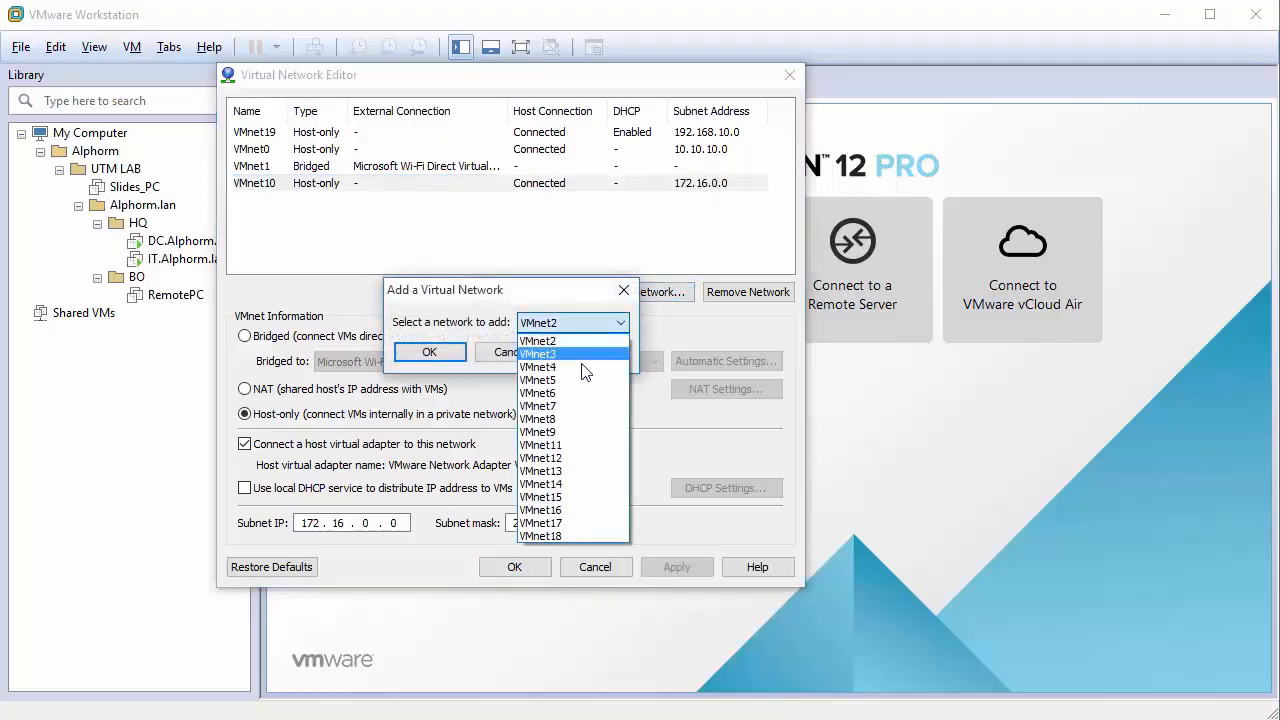
left_click(585, 445)
left_click(429, 352)
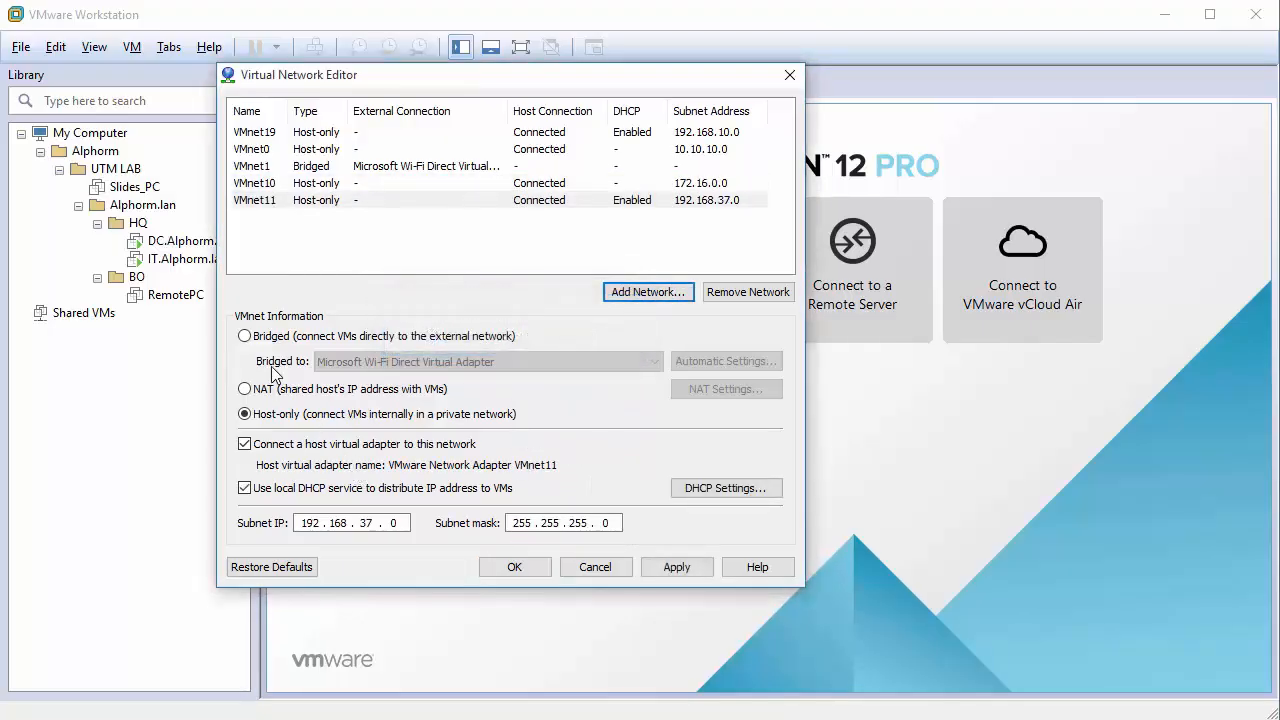
left_click(270, 337)
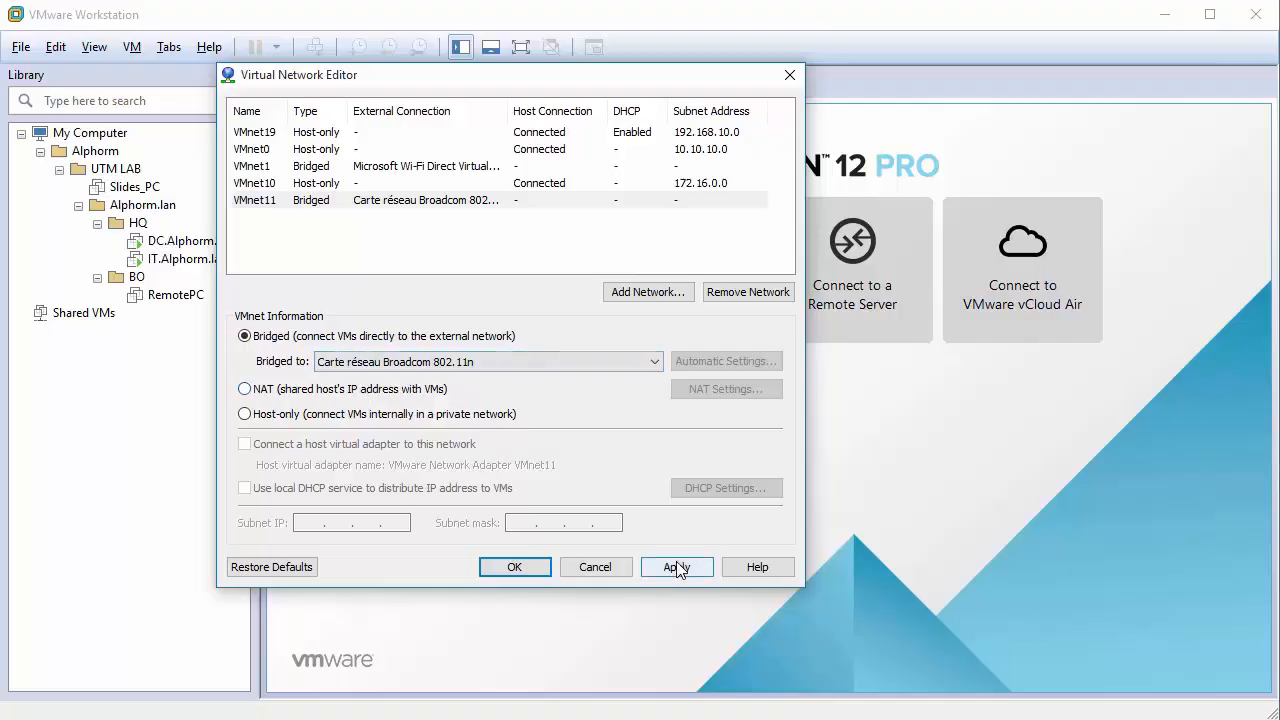
left_click(272, 138)
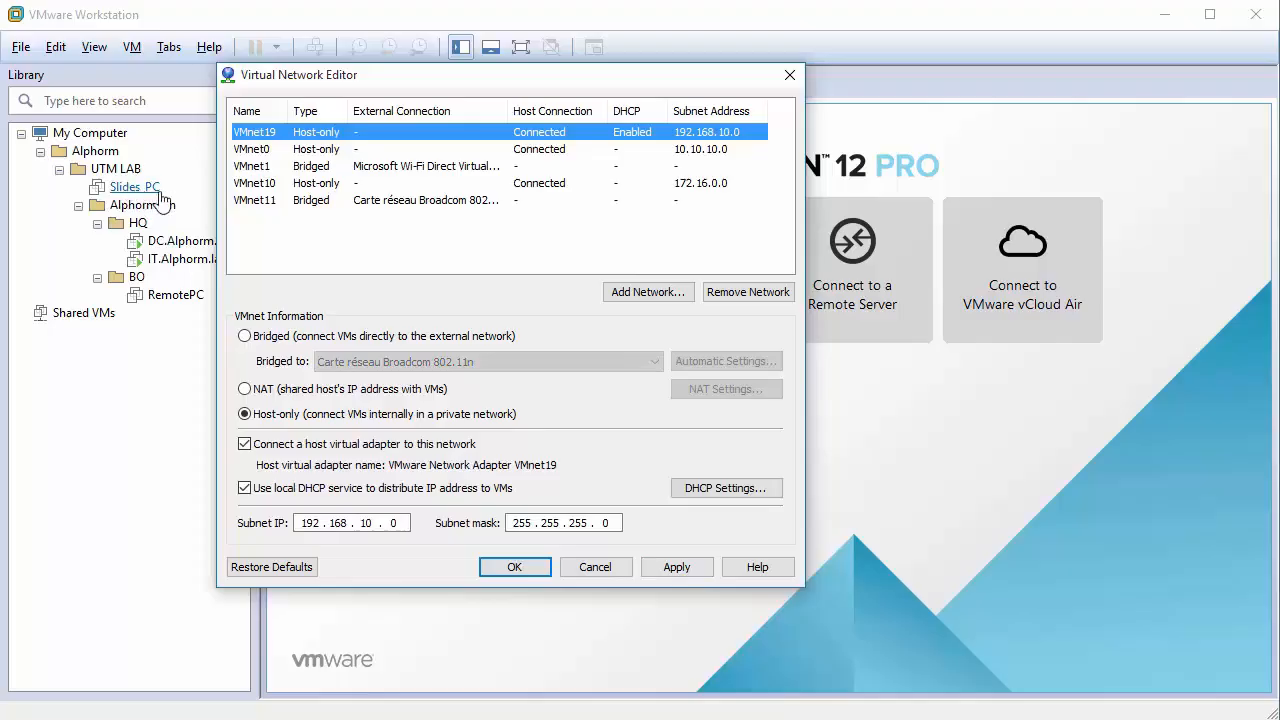
left_click(676, 567)
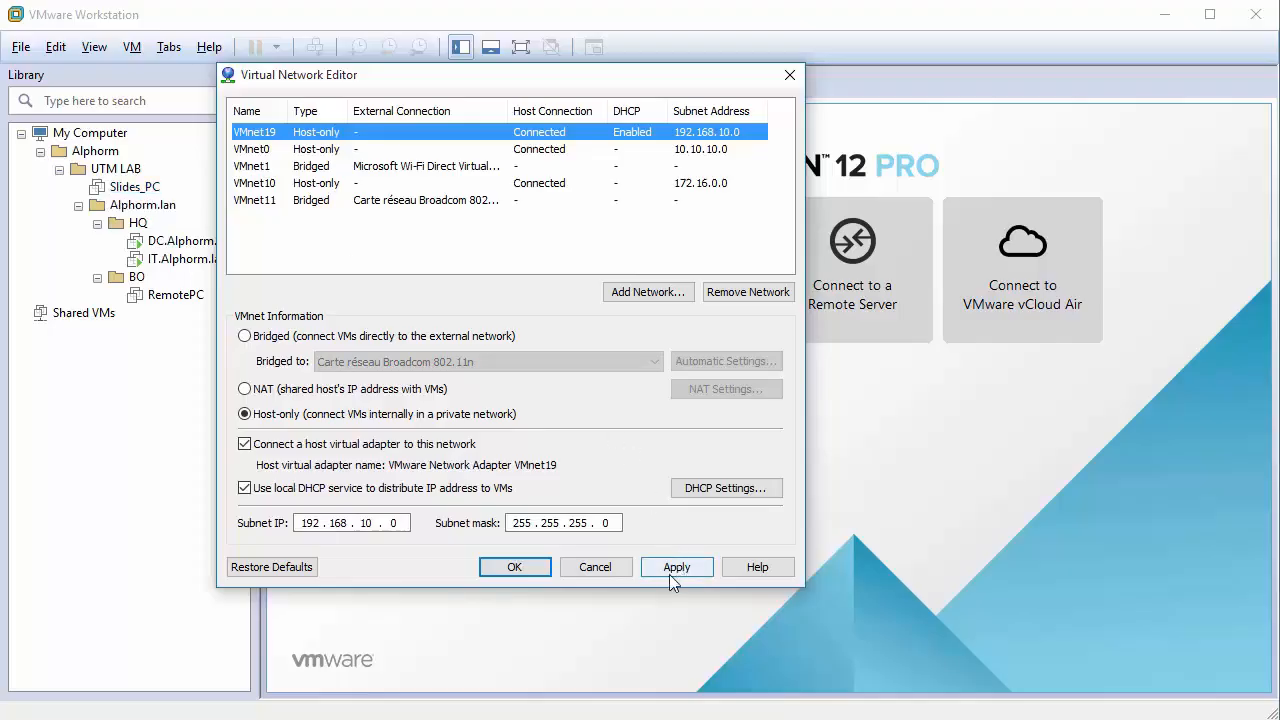
left_click(521, 566)
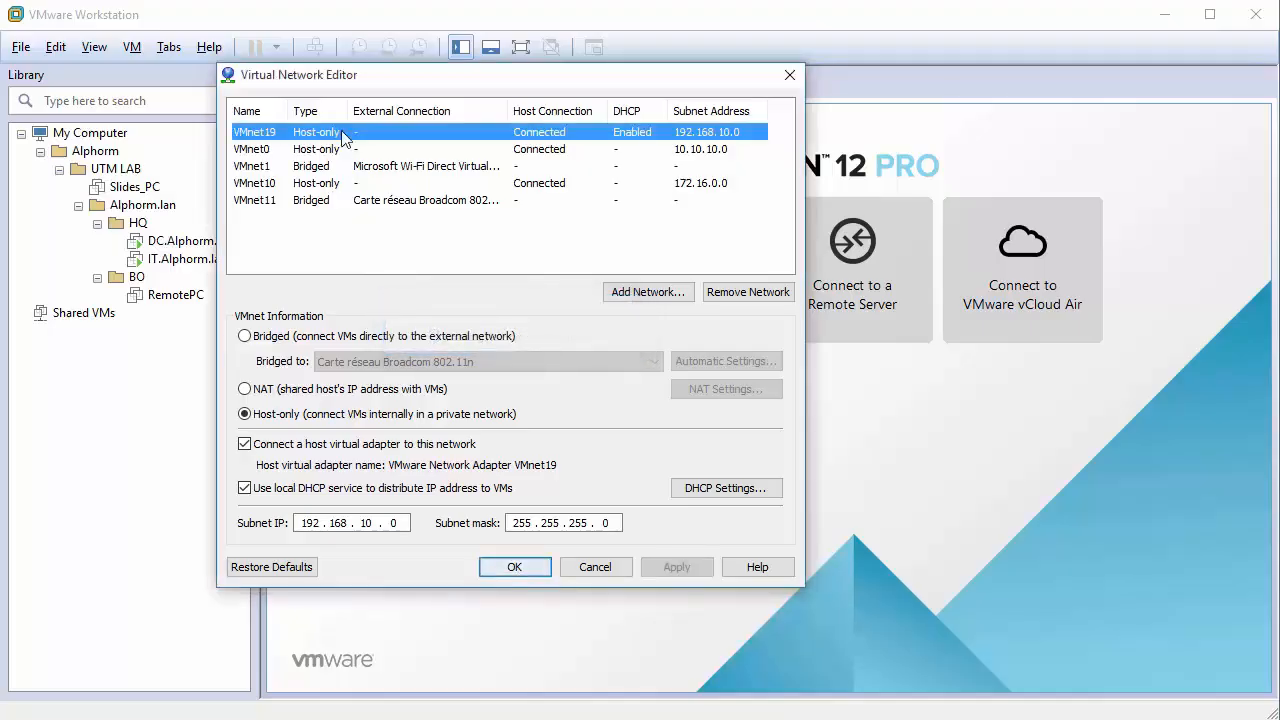
Keep VMnet1 bridged to the Microsoft Wi-Fi Direct Virtual Adapter and close the network settings.
left_click(278, 166)
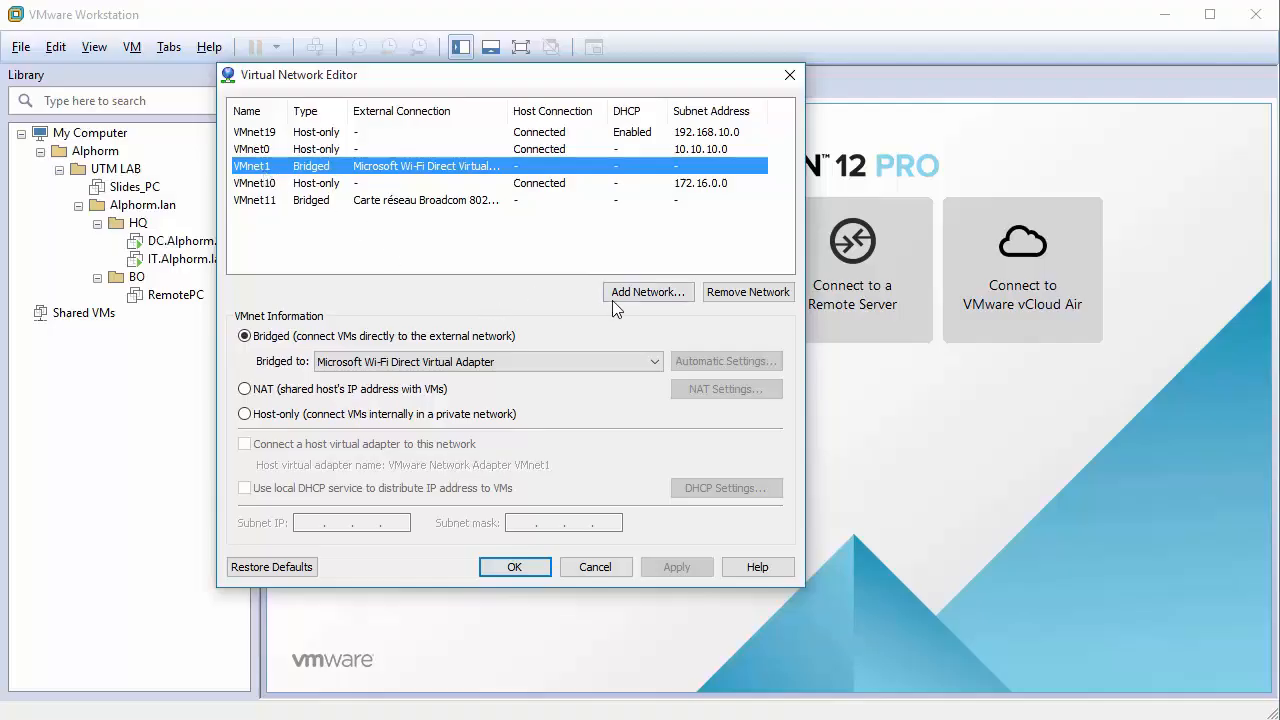
left_click(430, 362)
left_click(438, 380)
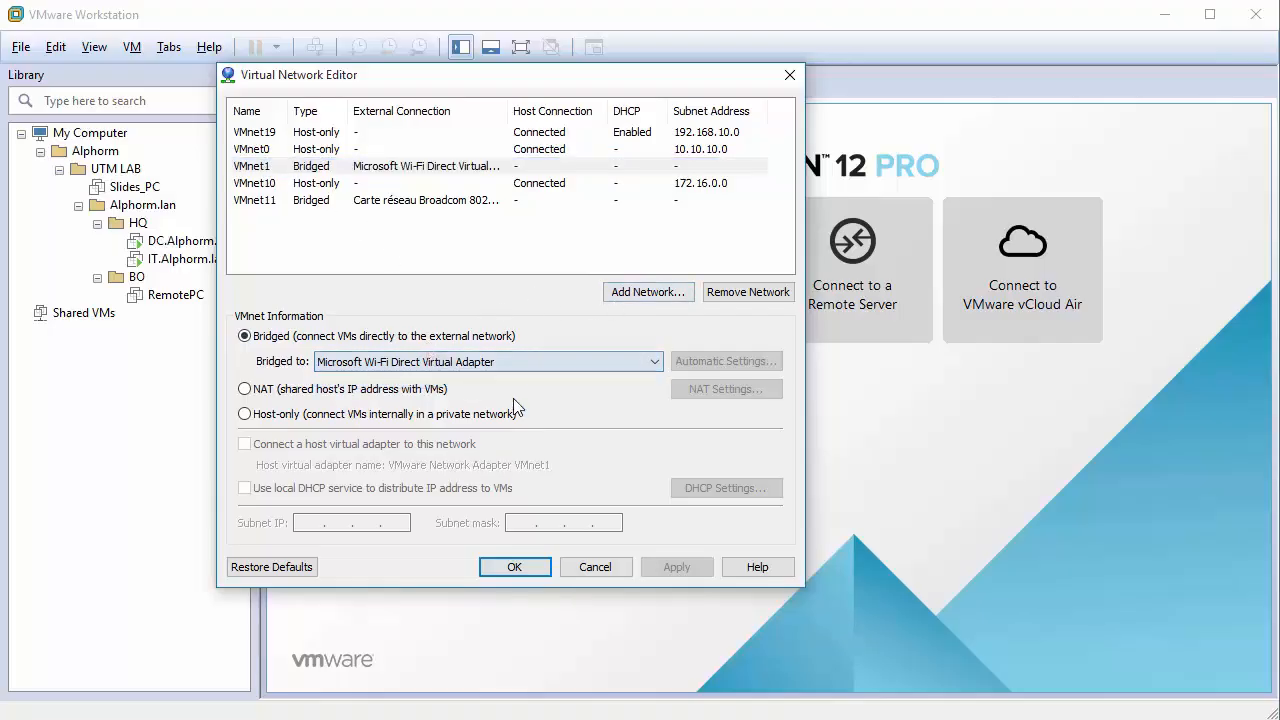
left_click(514, 567)
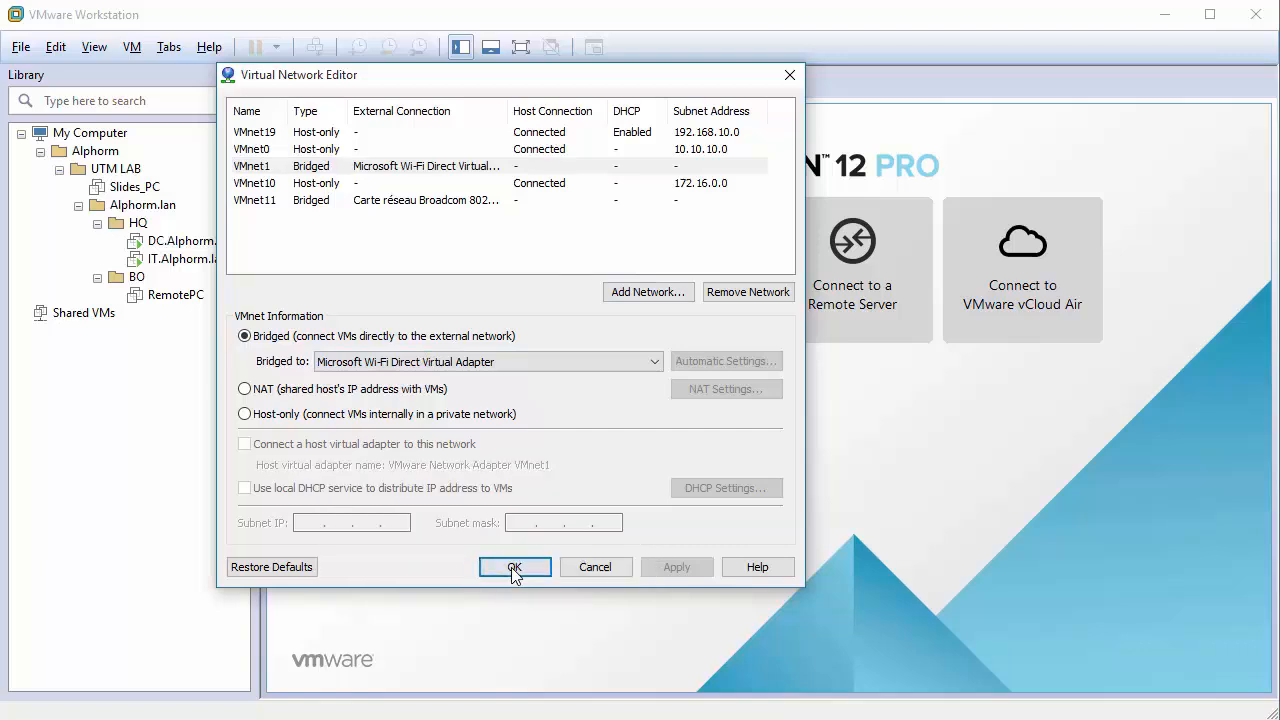
Review the hardware settings of the DC.Alphorm.lan and IT.Alphorm.lan machines.
right_click(180, 242)
left_click(272, 574)
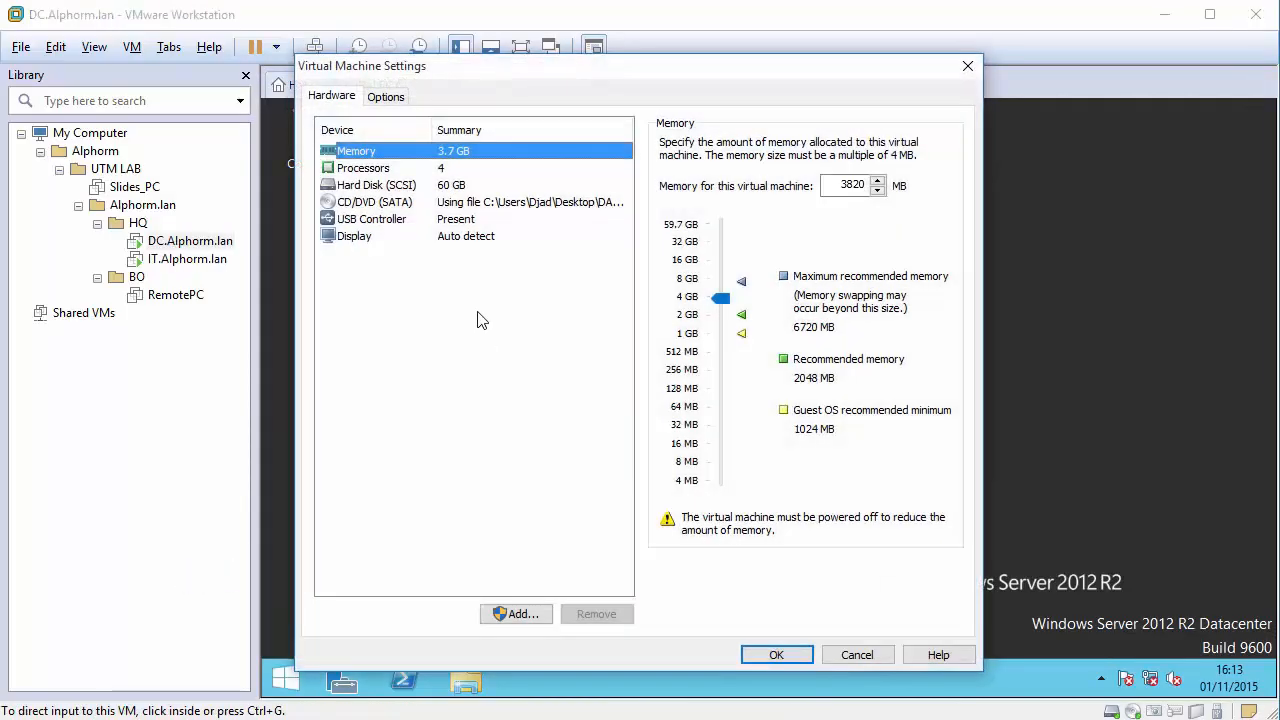
left_click(777, 655)
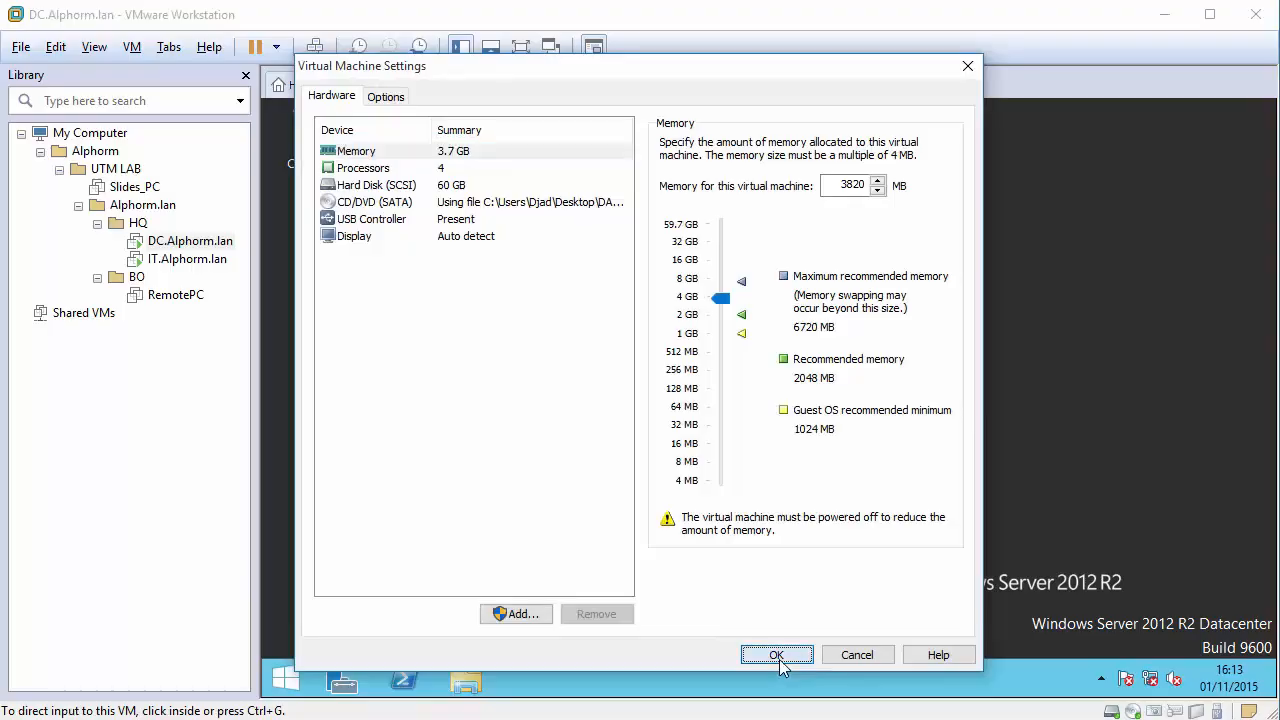
right_click(196, 263)
left_click(293, 600)
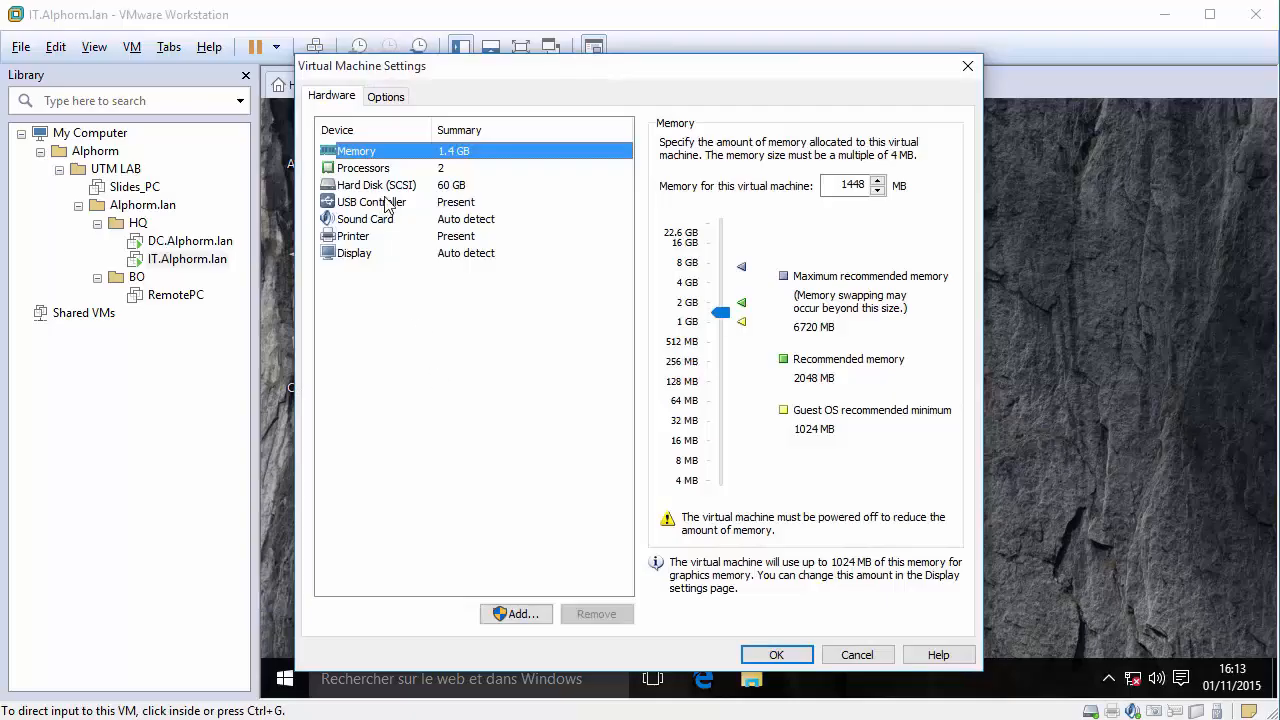
left_click(774, 660)
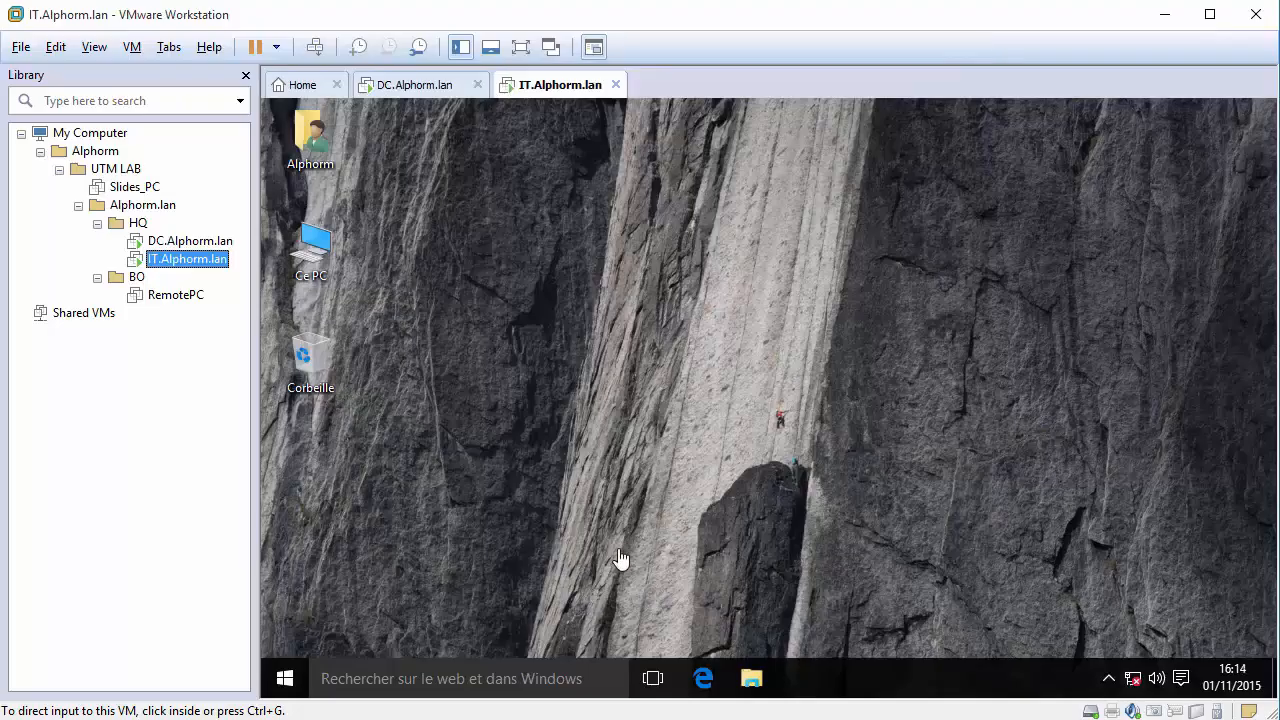
Switch to DC.Alphorm.lan and open its hardware settings.
left_click(205, 242)
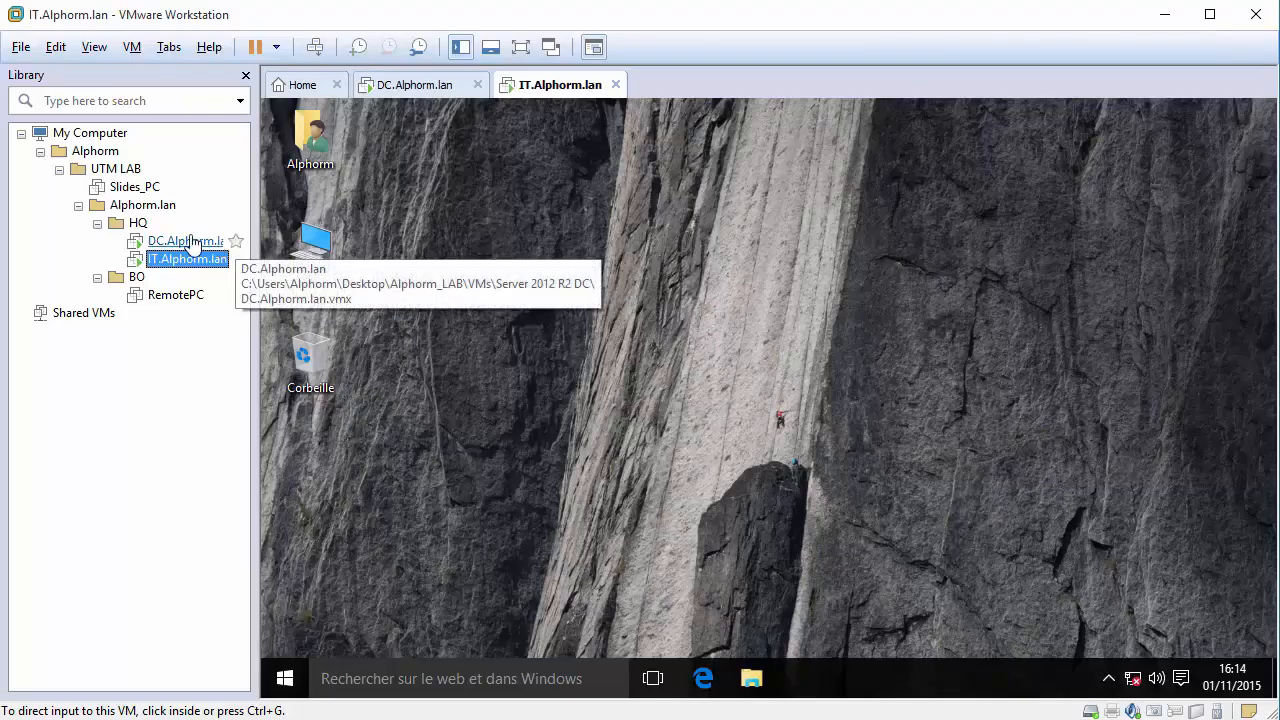
right_click(187, 237)
left_click(313, 577)
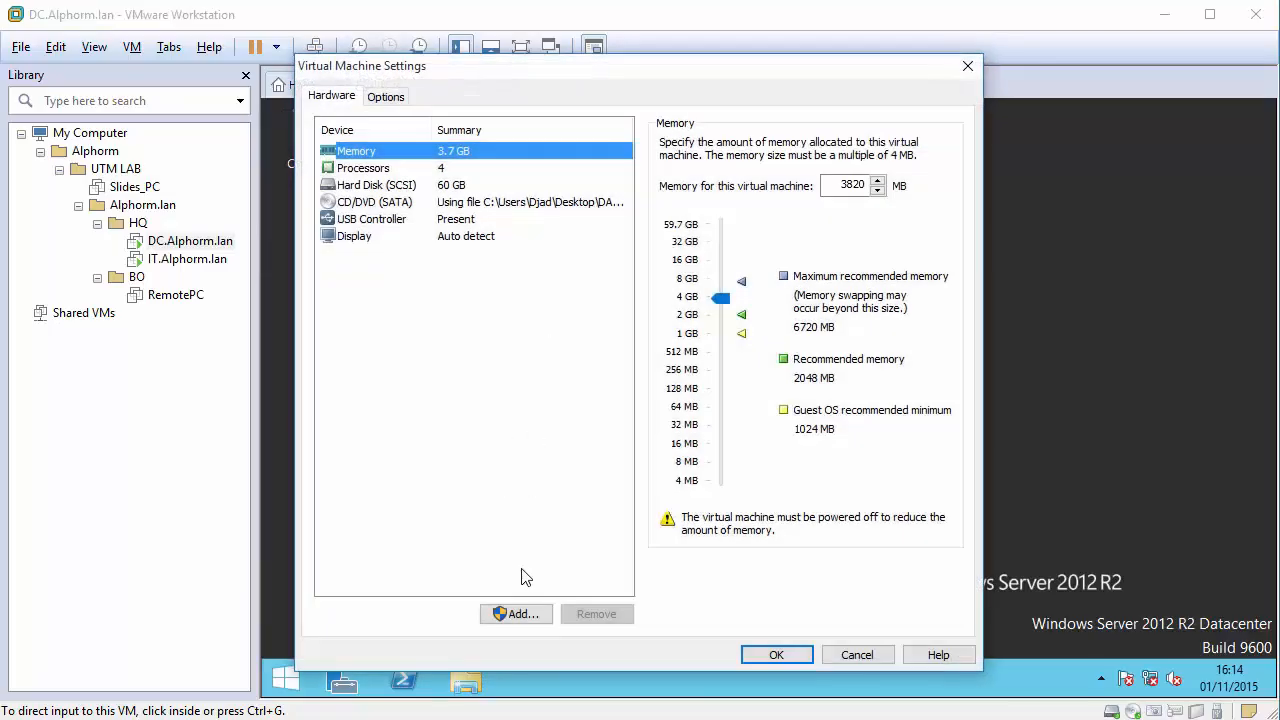
Add a network adapter on Custom VMnet0 (Host-only) to DC.Alphorm.lan and save.
left_click(522, 613)
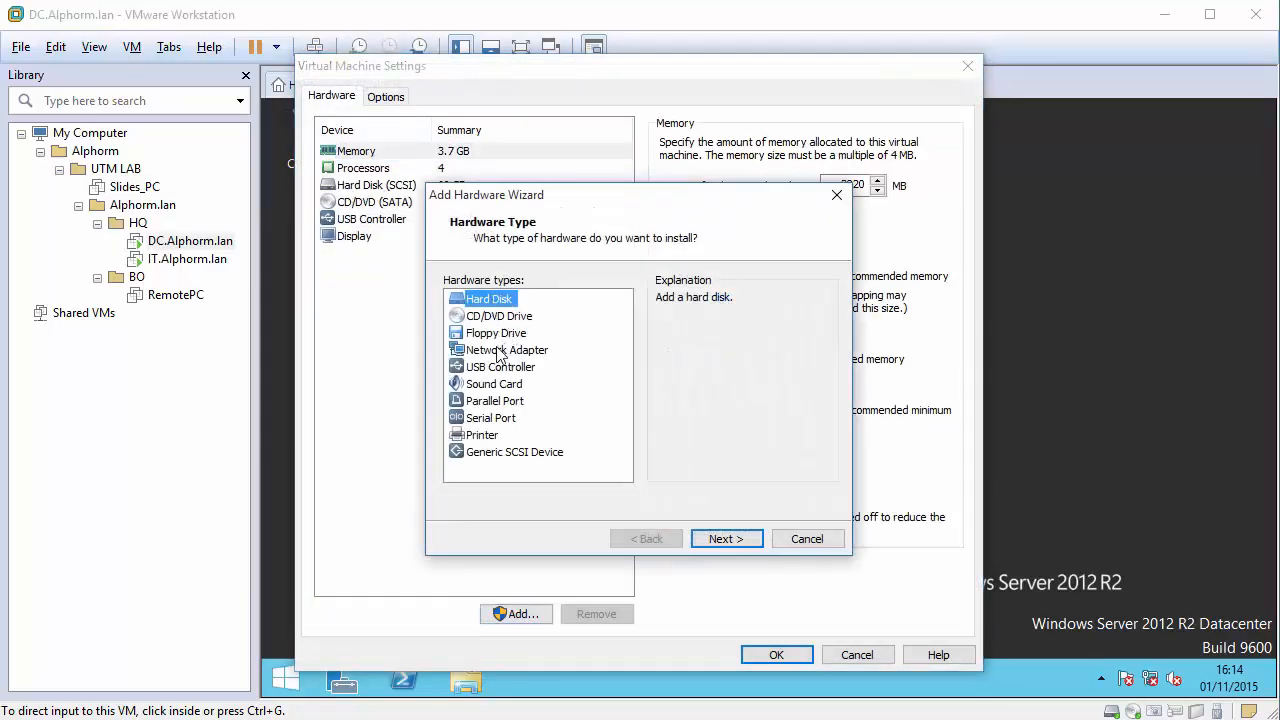
left_click(504, 351)
left_click(724, 537)
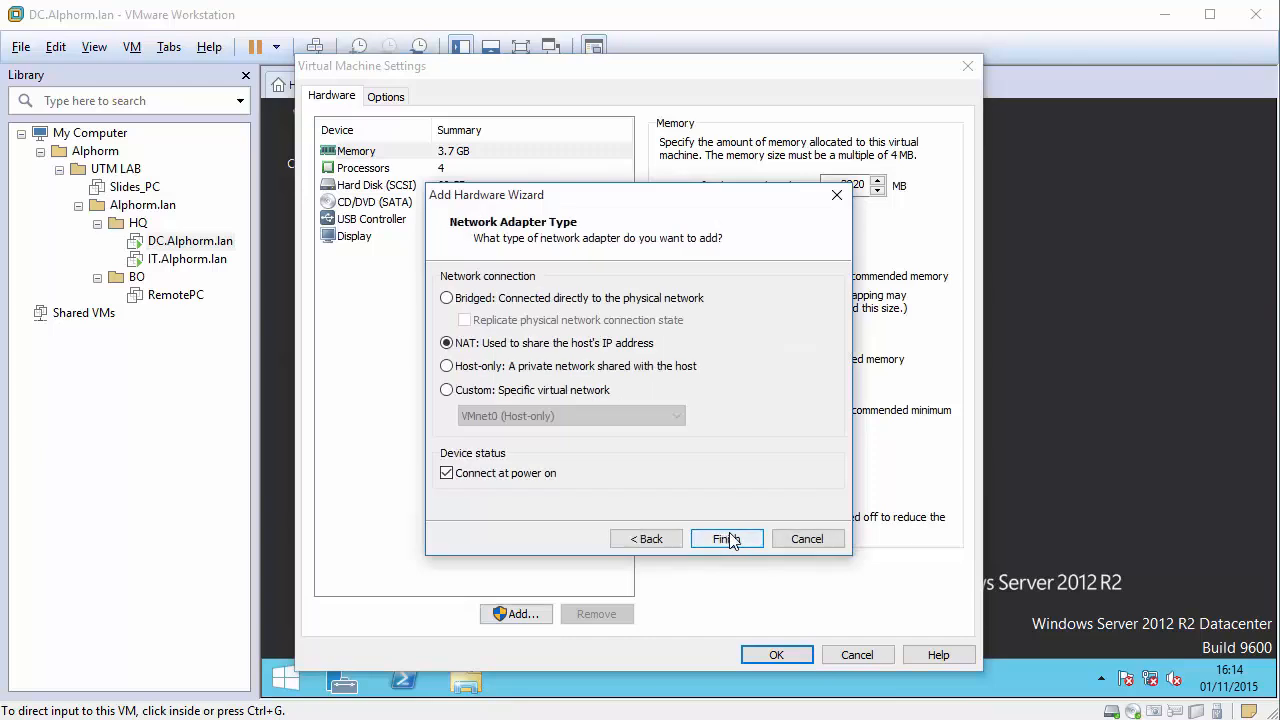
left_click(476, 394)
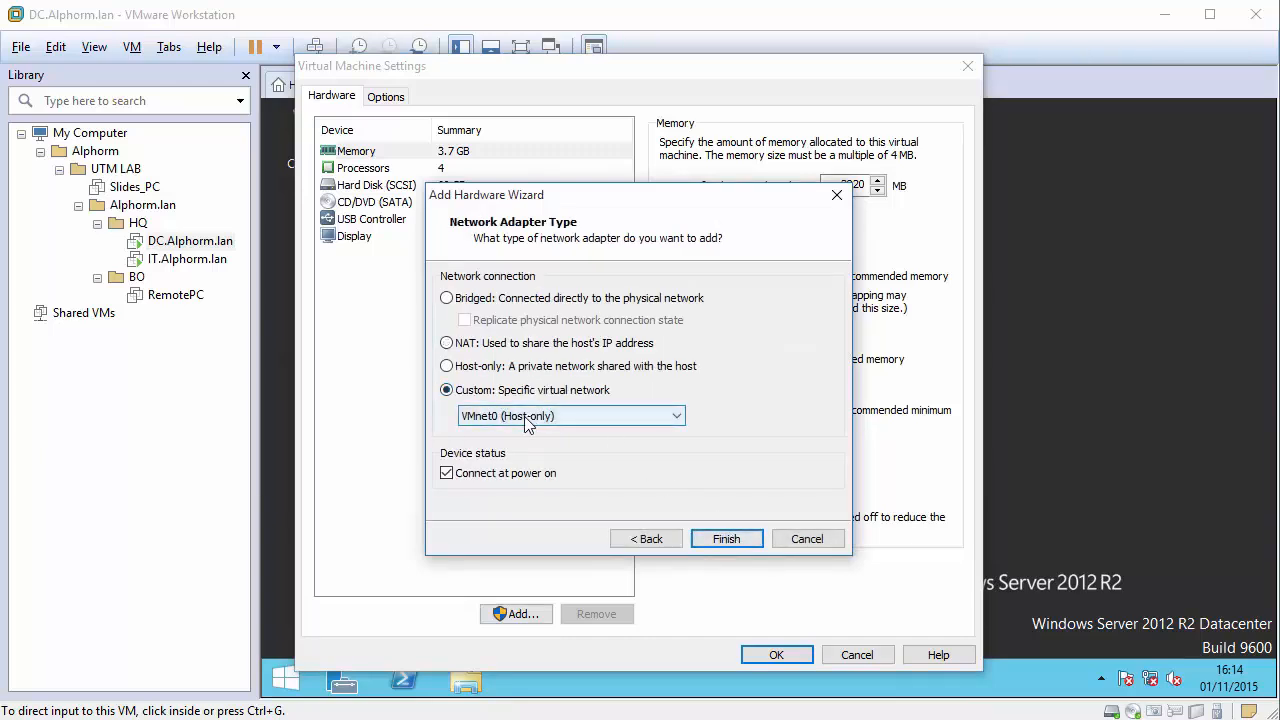
left_click(526, 416)
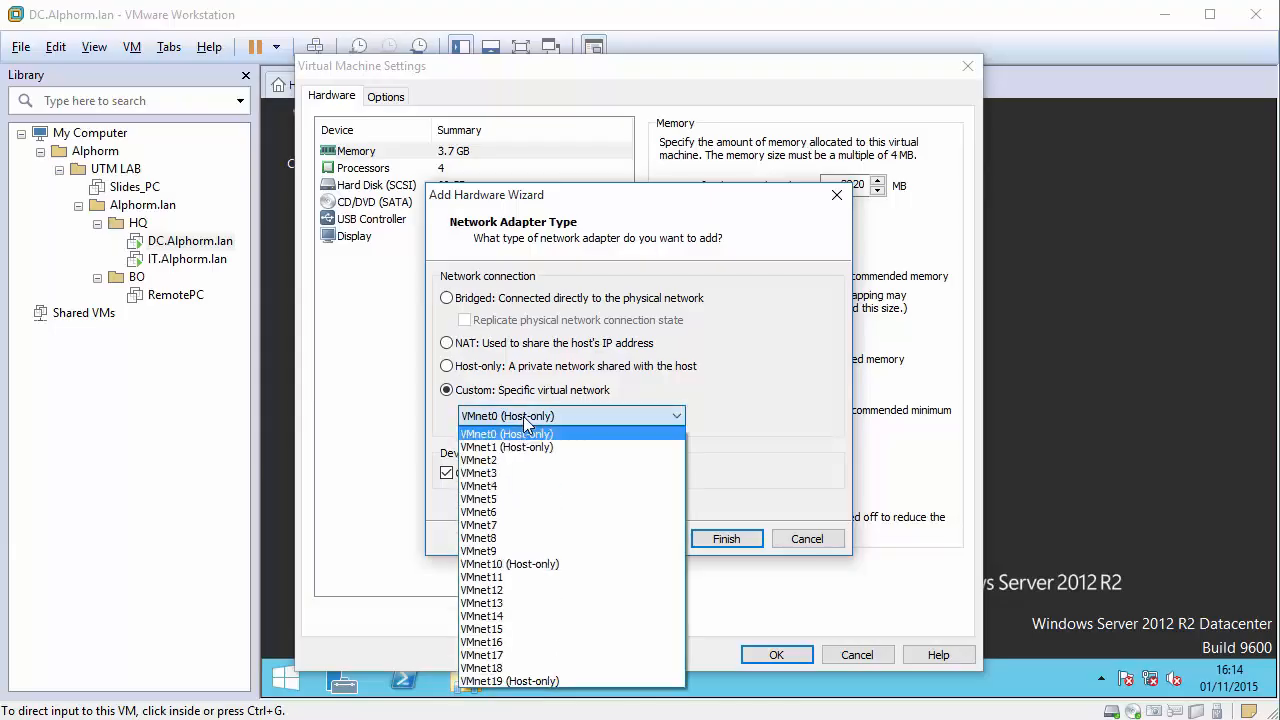
left_click(517, 420)
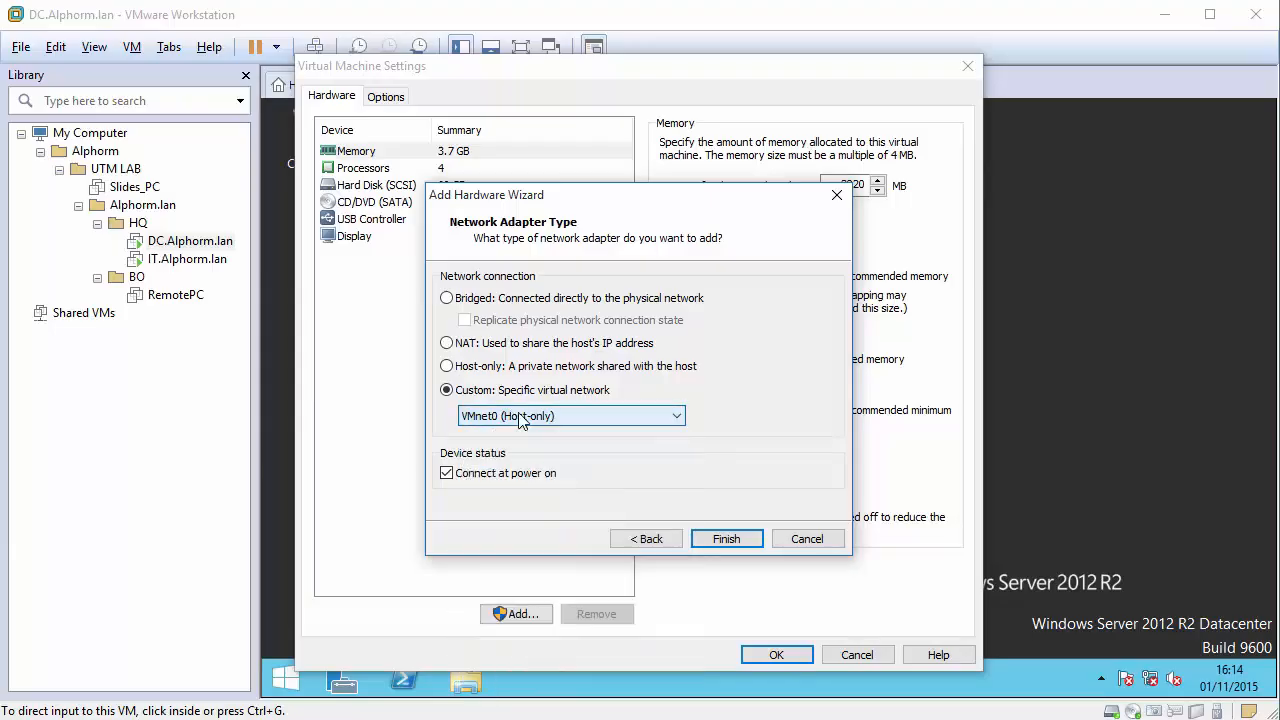
left_click(722, 540)
left_click(776, 655)
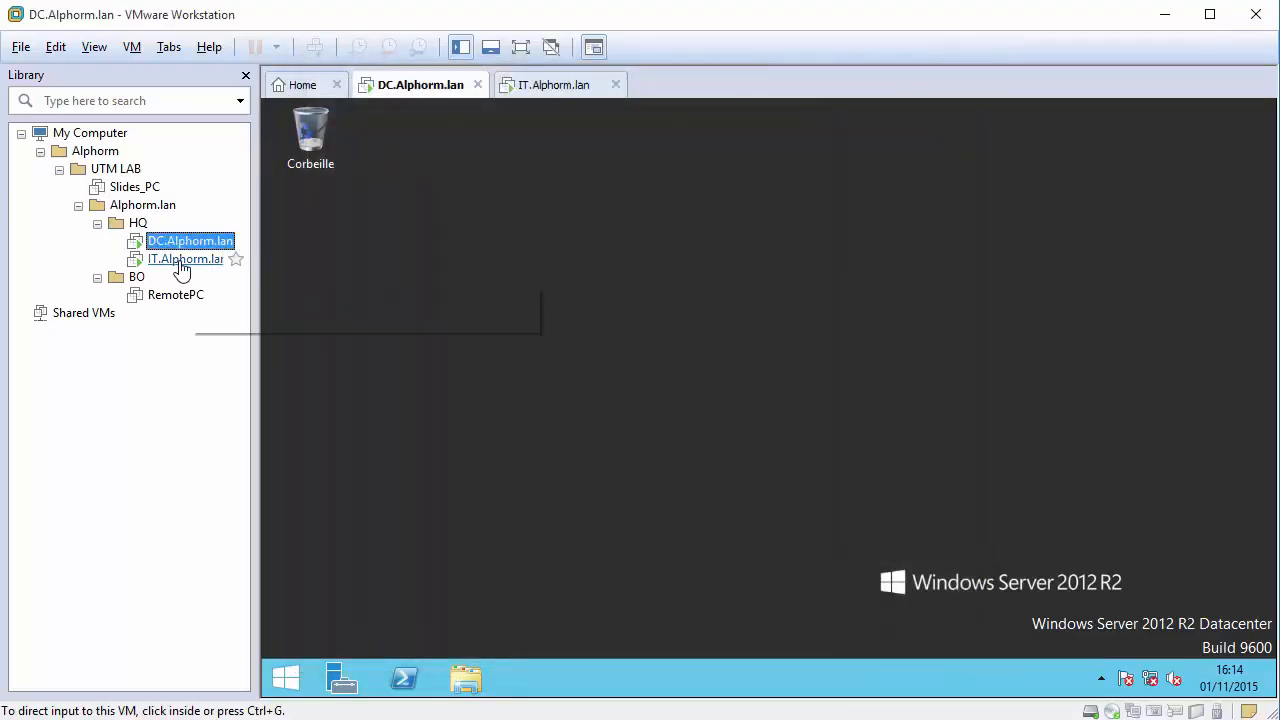
Switch to IT.Alphorm.lan and open its hardware settings.
left_click(183, 260)
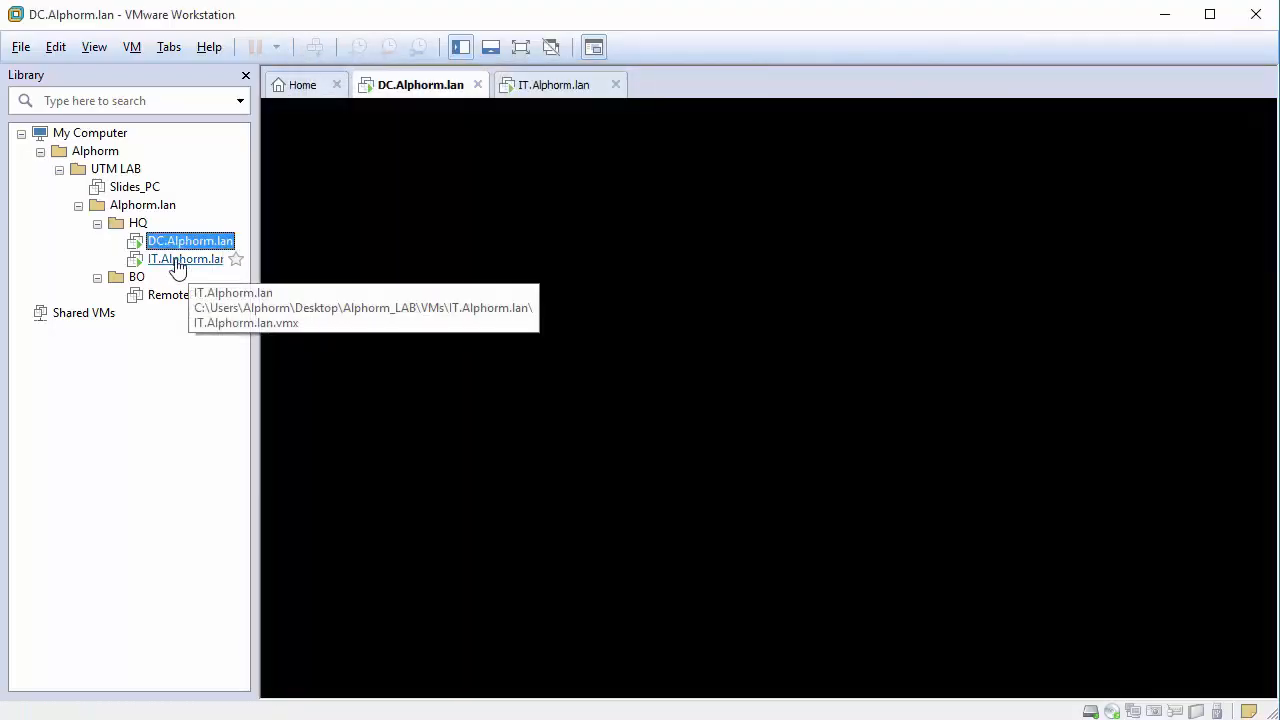
right_click(180, 260)
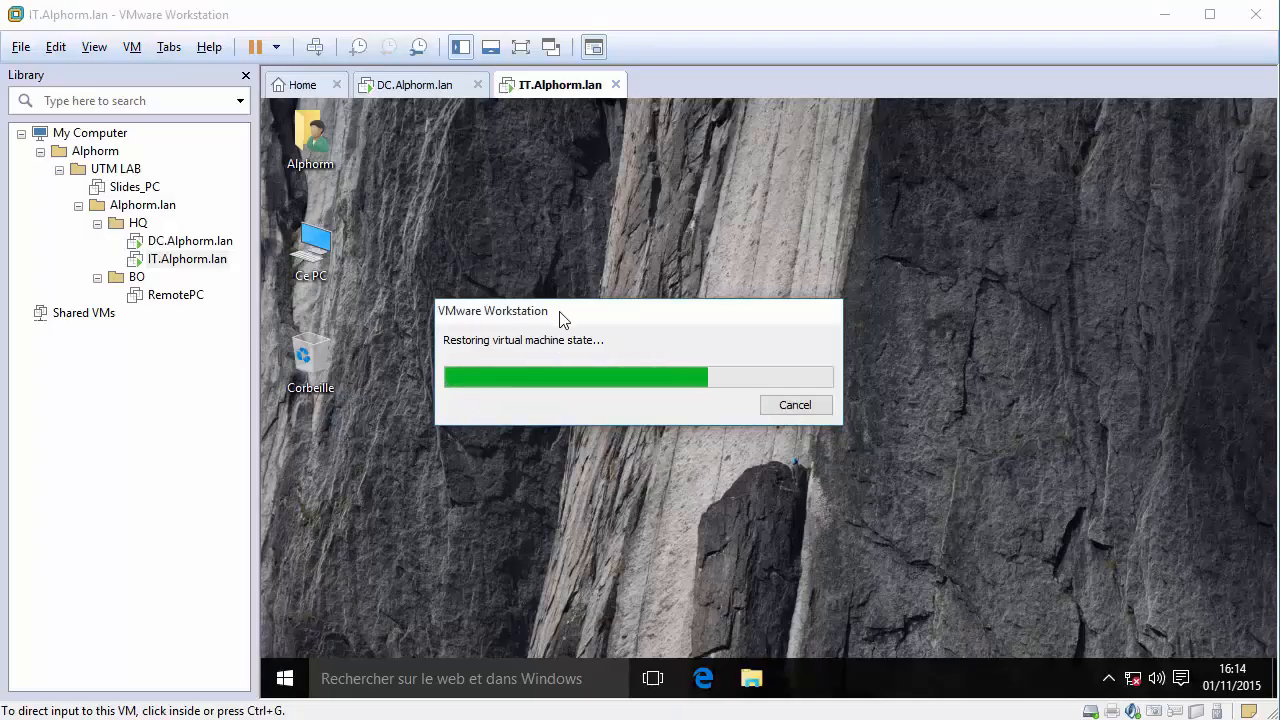
right_click(185, 263)
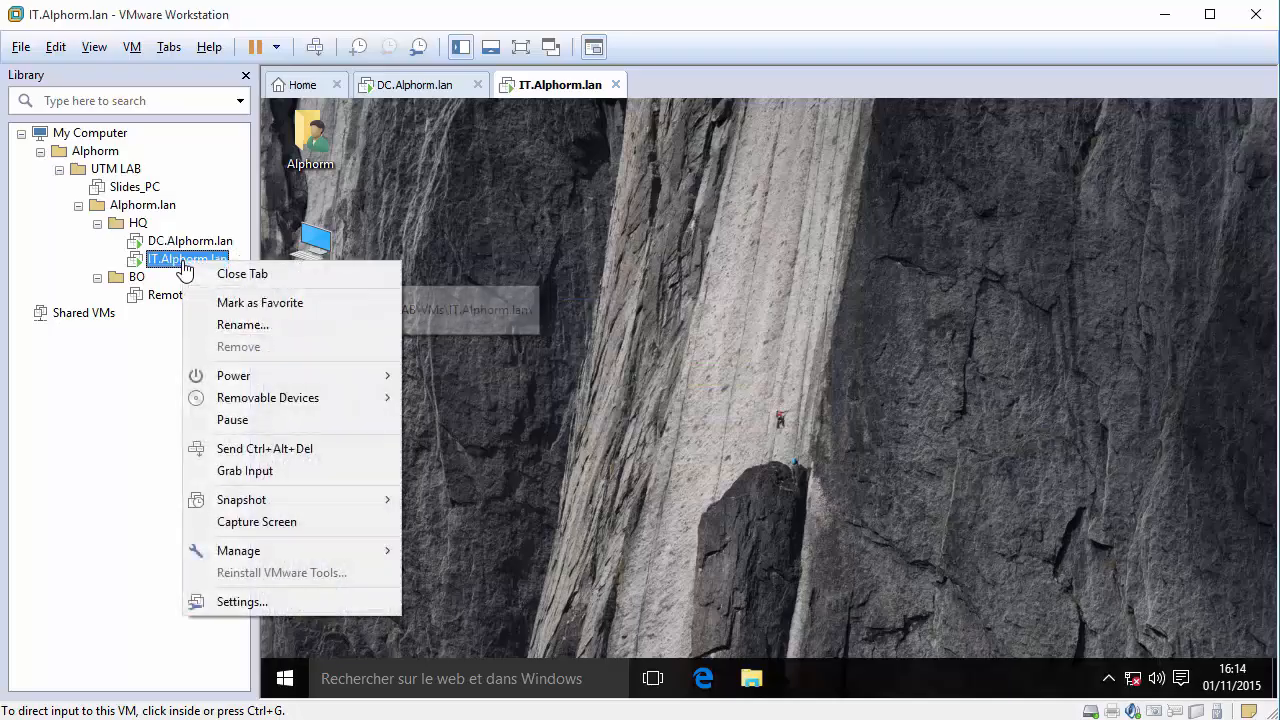
left_click(282, 601)
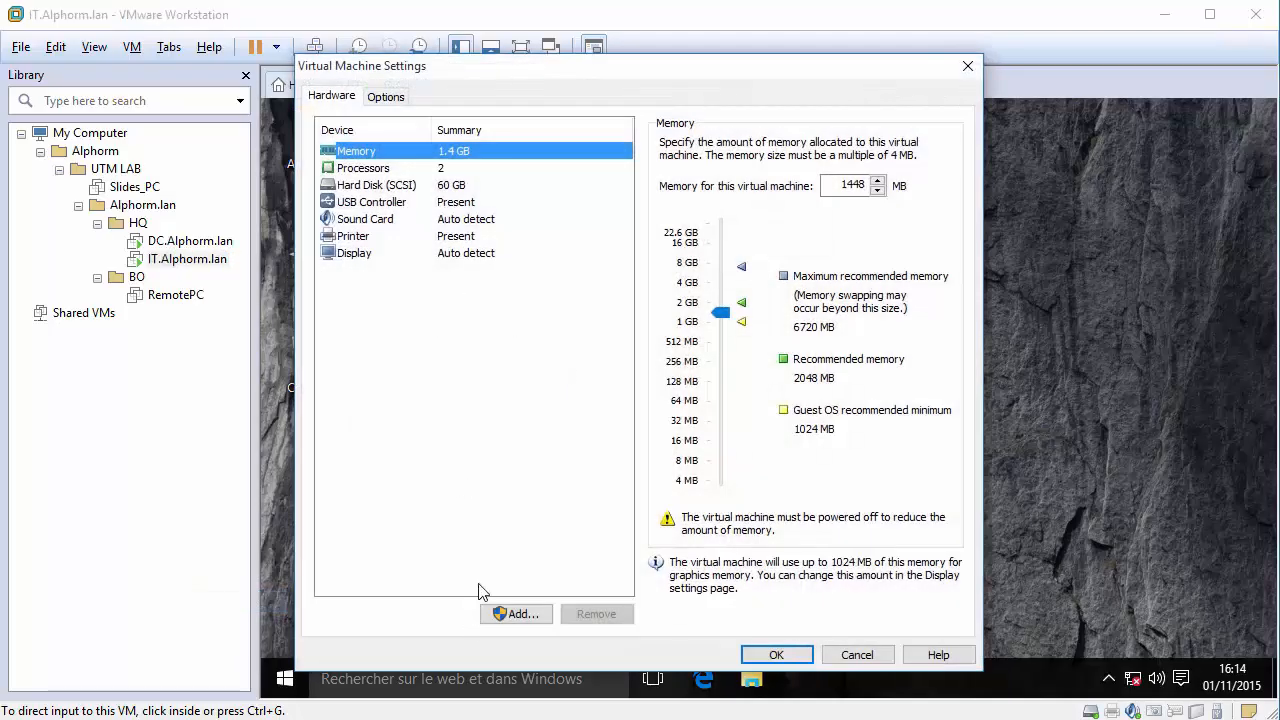
Add a network adapter on Custom VMnet0 (Host-only) and save the IT machine's settings.
left_click(506, 613)
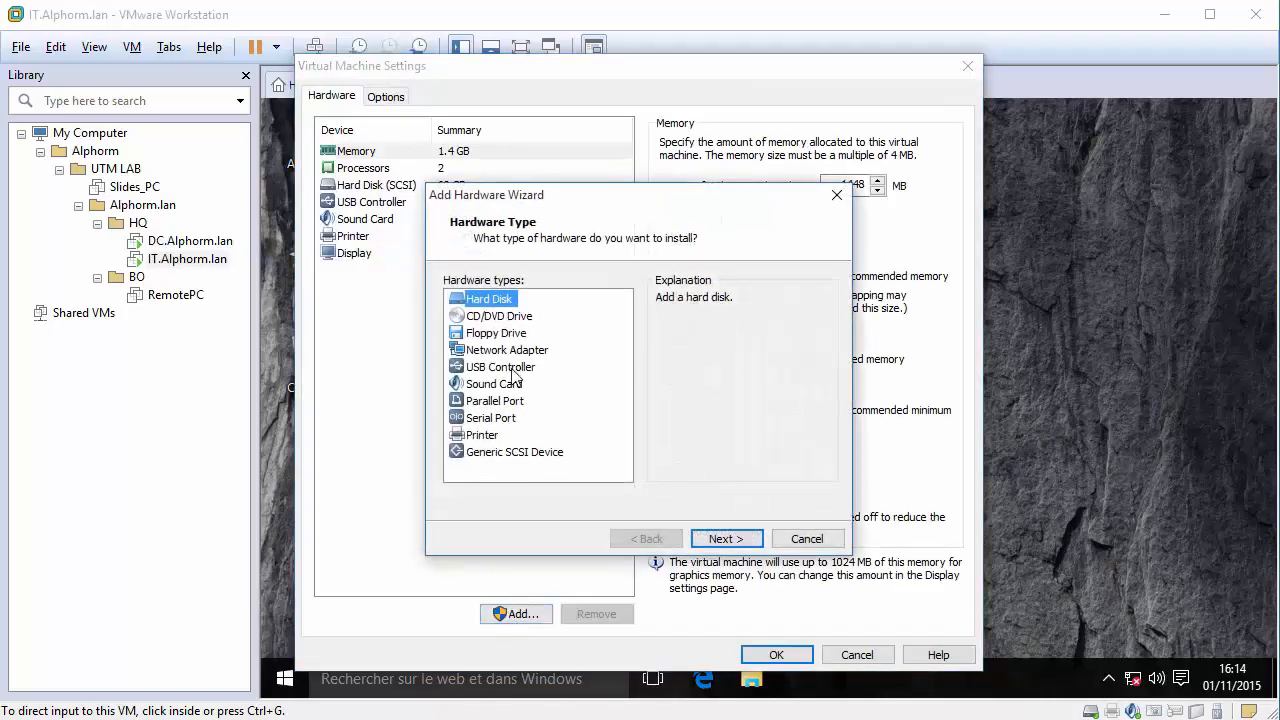
left_click(507, 351)
left_click(712, 539)
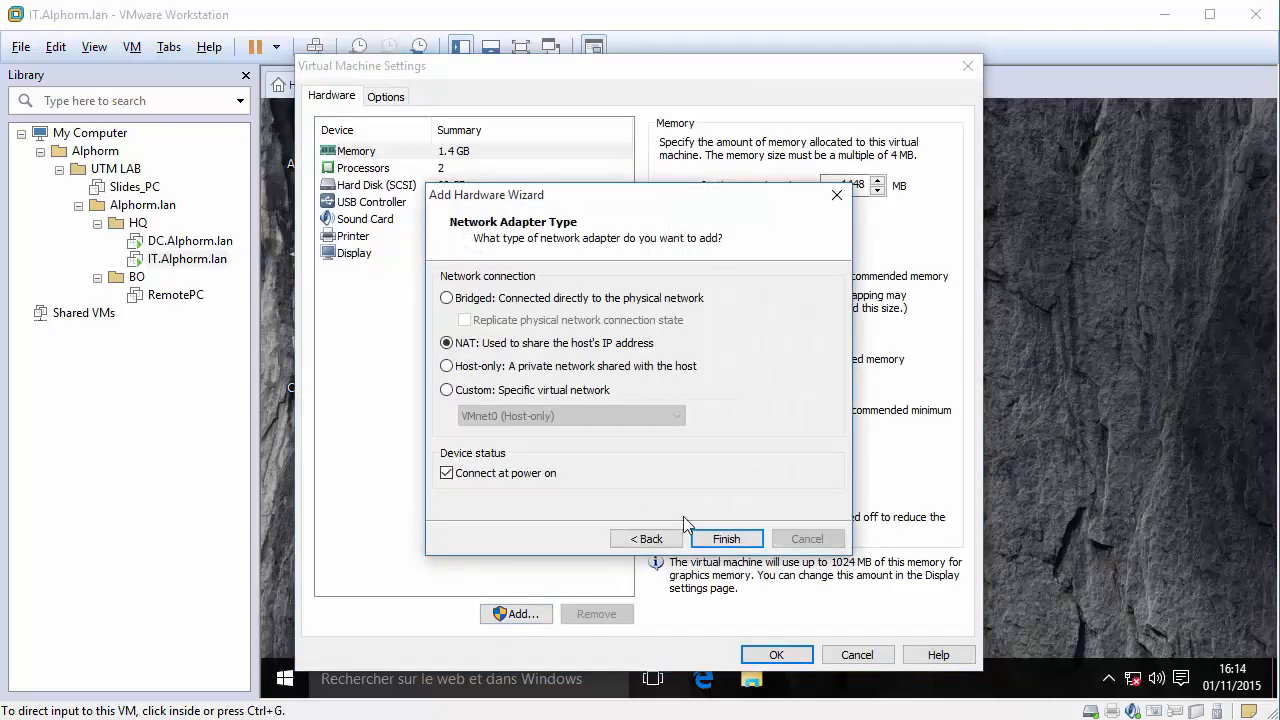
left_click(447, 390)
left_click(533, 416)
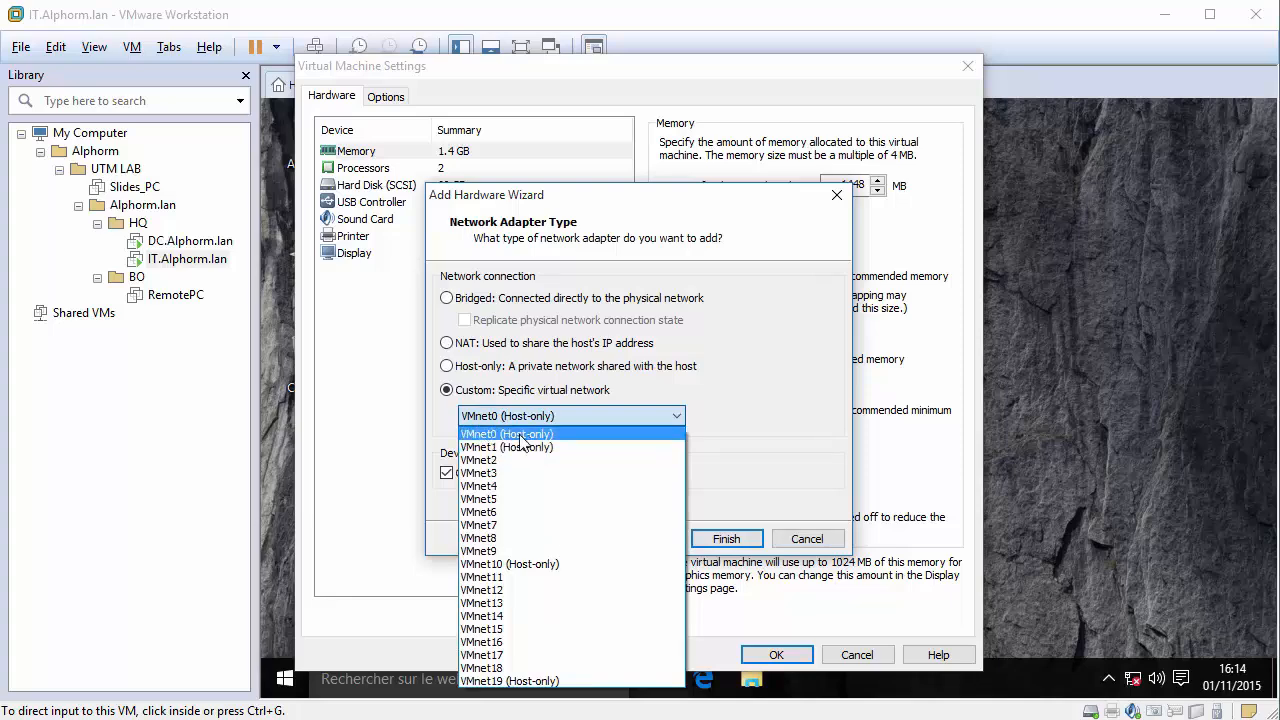
left_click(506, 434)
left_click(741, 541)
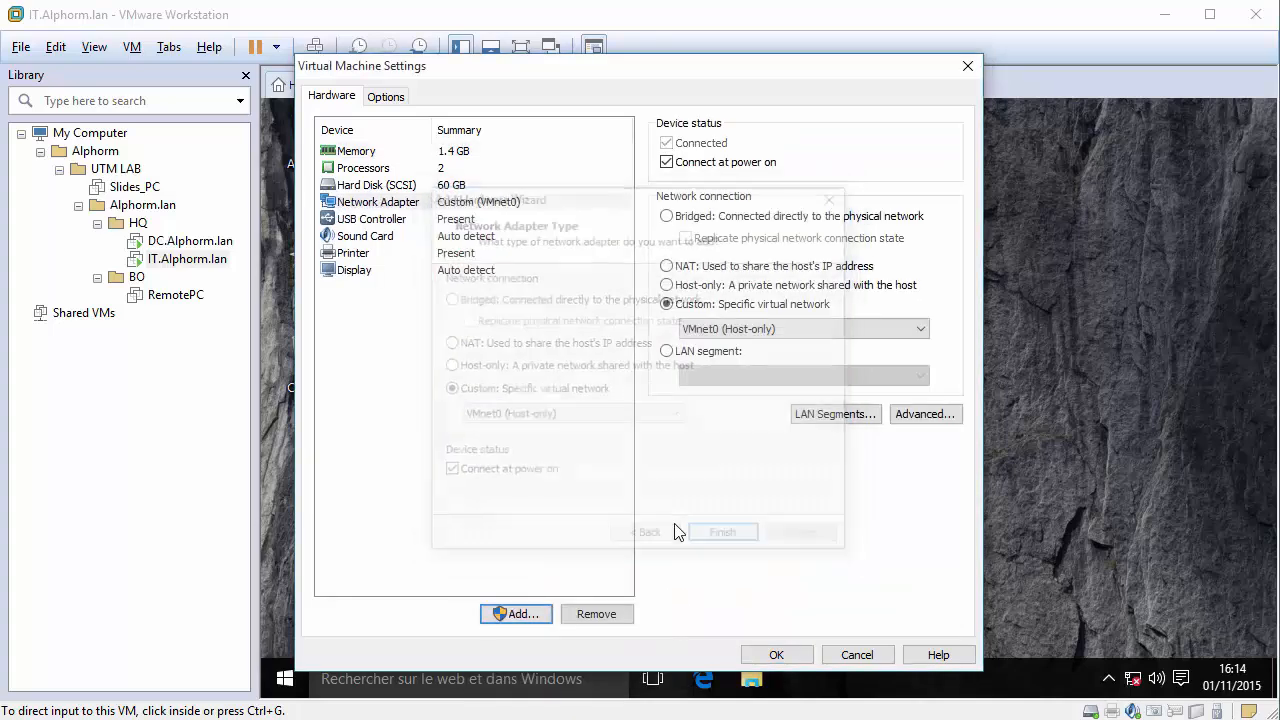
left_click(770, 655)
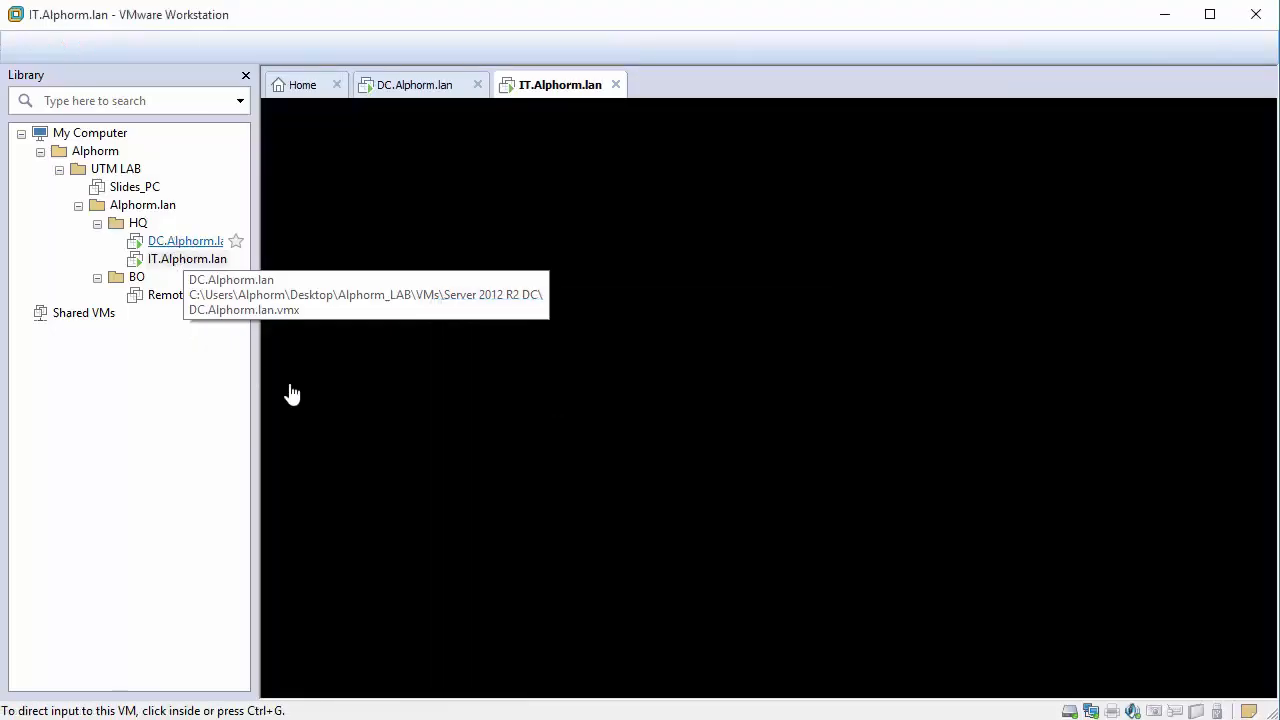
On the DC.Alphorm.lan server, open the Ethernet0 connection's IPv4 properties.
left_click(182, 242)
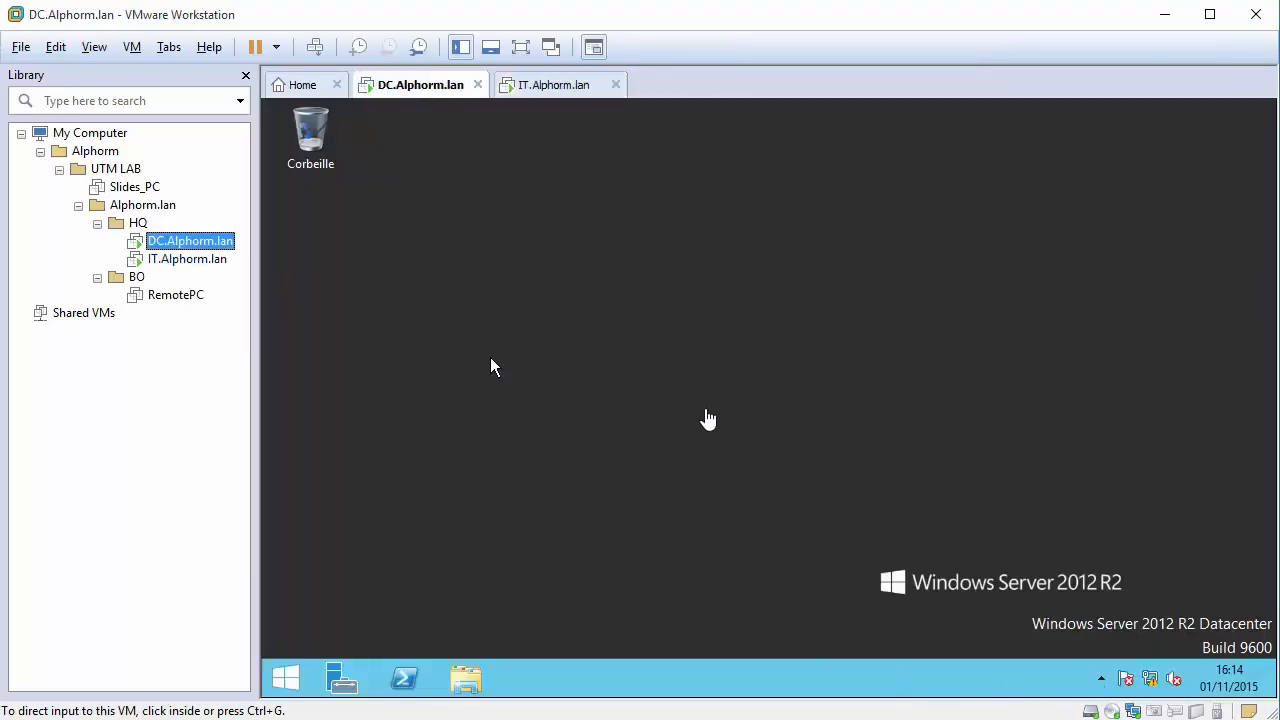
left_click(490, 367)
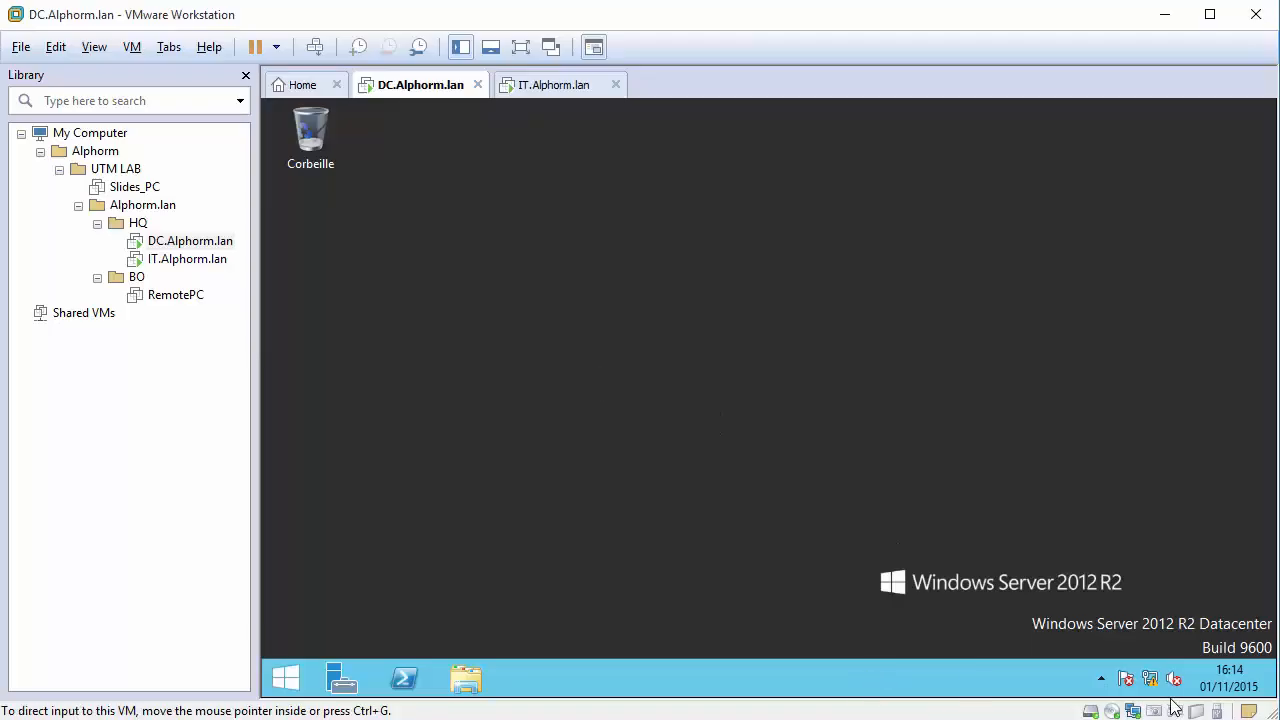
right_click(1149, 679)
left_click(1151, 675)
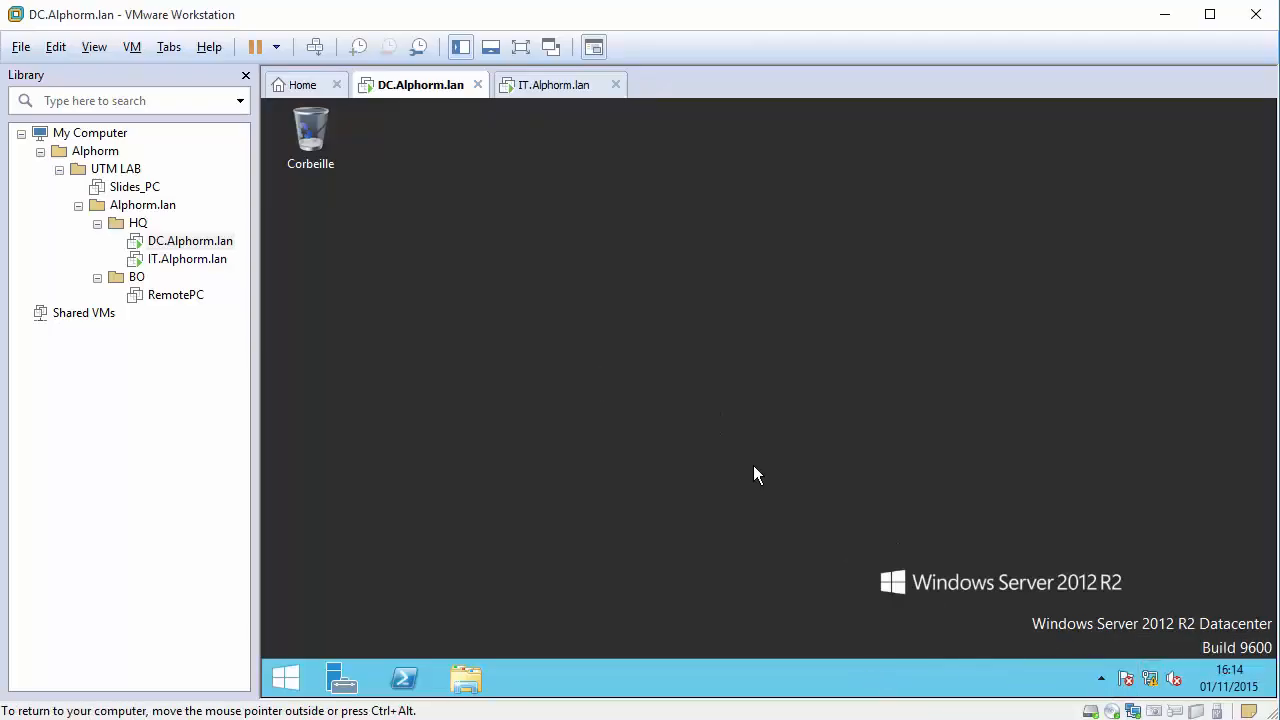
left_click(1050, 270)
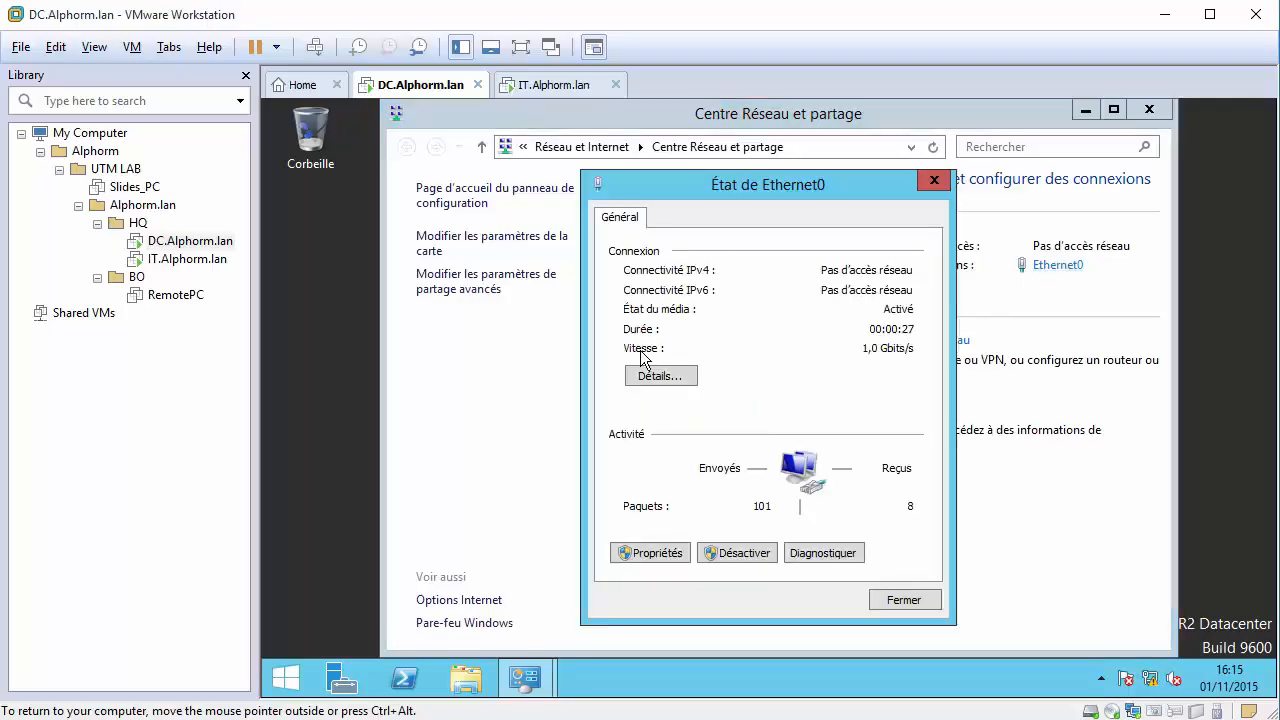
left_click(670, 381)
left_click(941, 212)
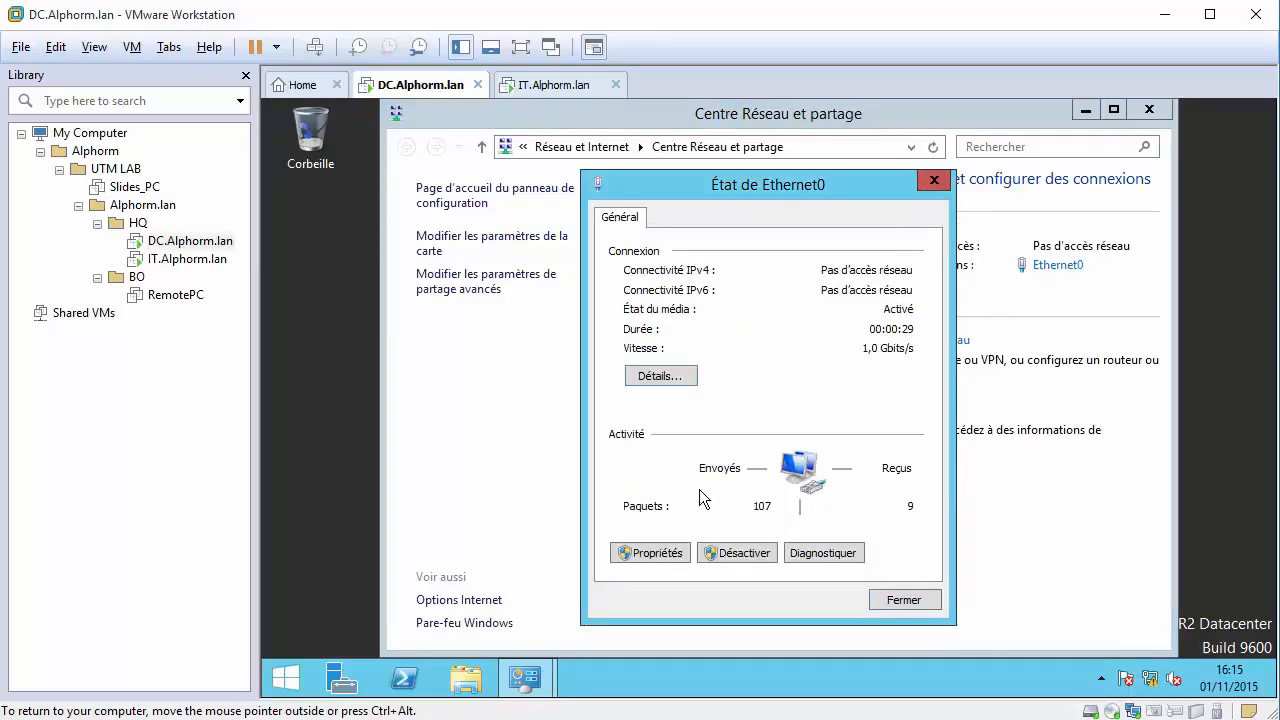
left_click(680, 553)
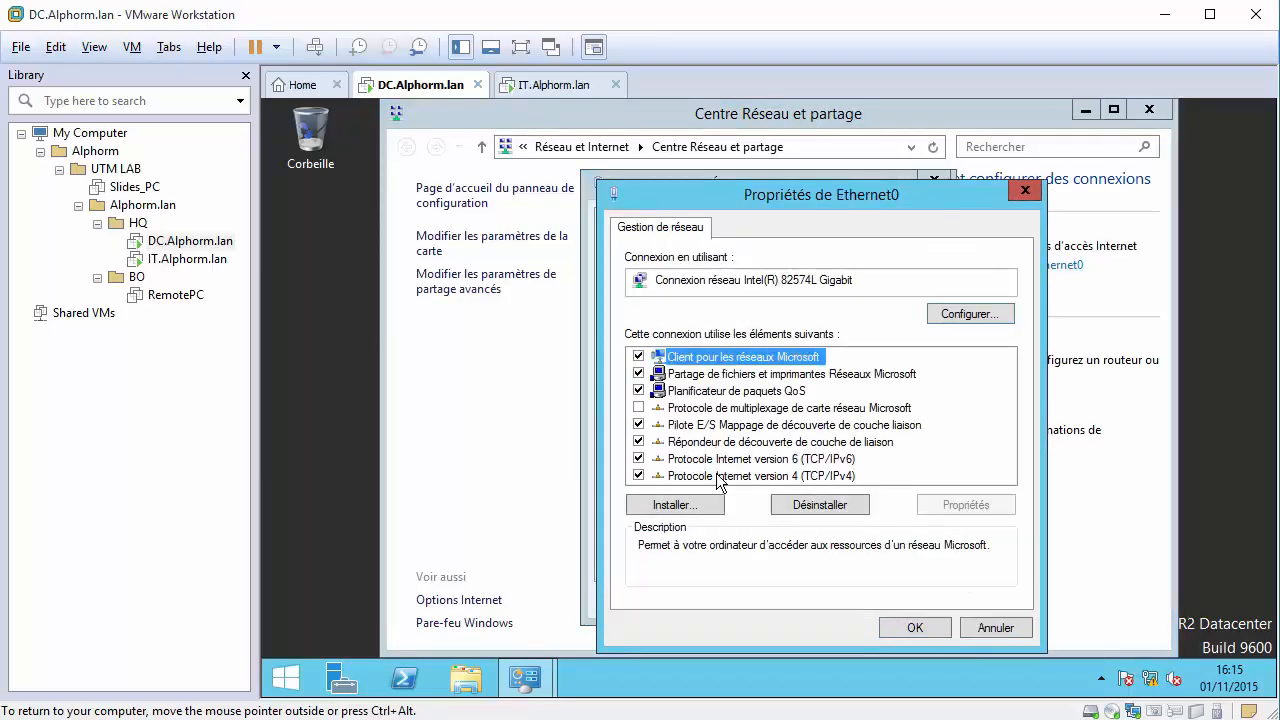
double_click(720, 476)
Set static IP 10.10.10.2, mask 255.255.255.0 and gateway 10.10.10.1.
left_click(752, 356)
left_click(868, 375)
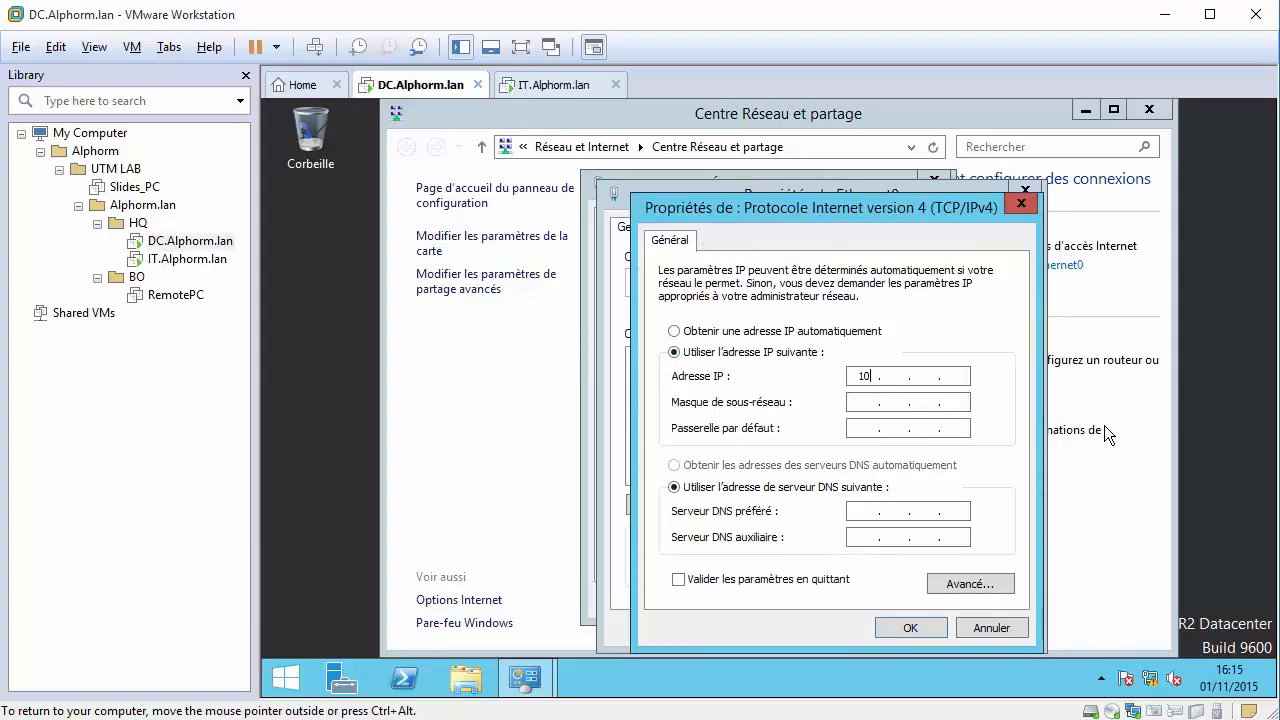
type("10 . 10 . 10")
key("Tab")
type("255 . 255 . 255 . 0")
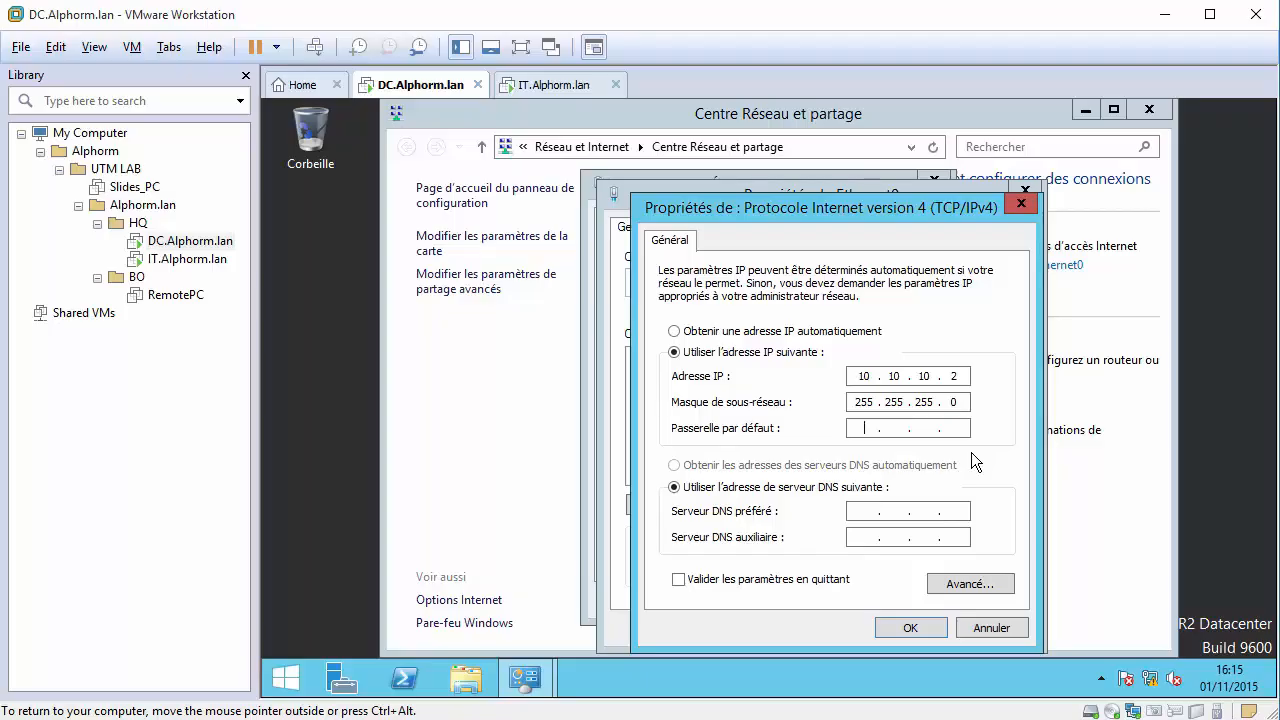
type("19")
key("BackSpace")
type("0 . 10 . 10 . 1")
left_click(897, 625)
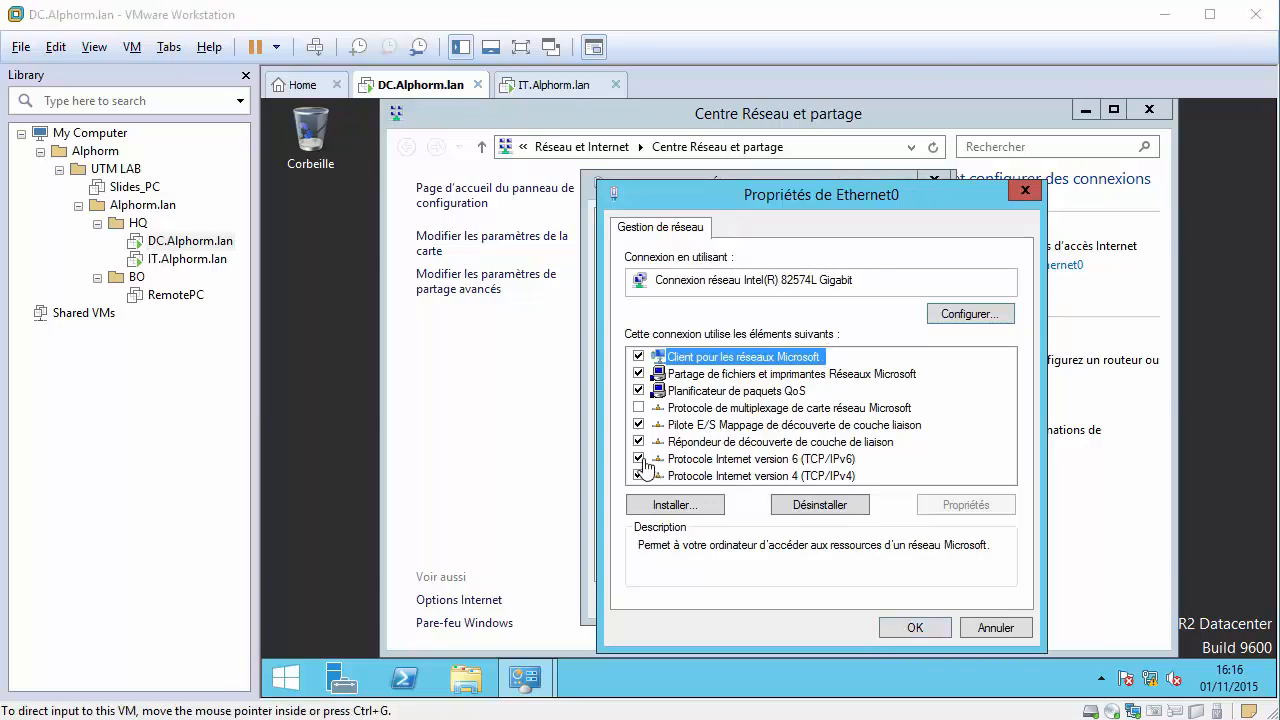
Disable IPv6, apply, verify the assigned IPv4 address, and close the network windows.
left_click(639, 459)
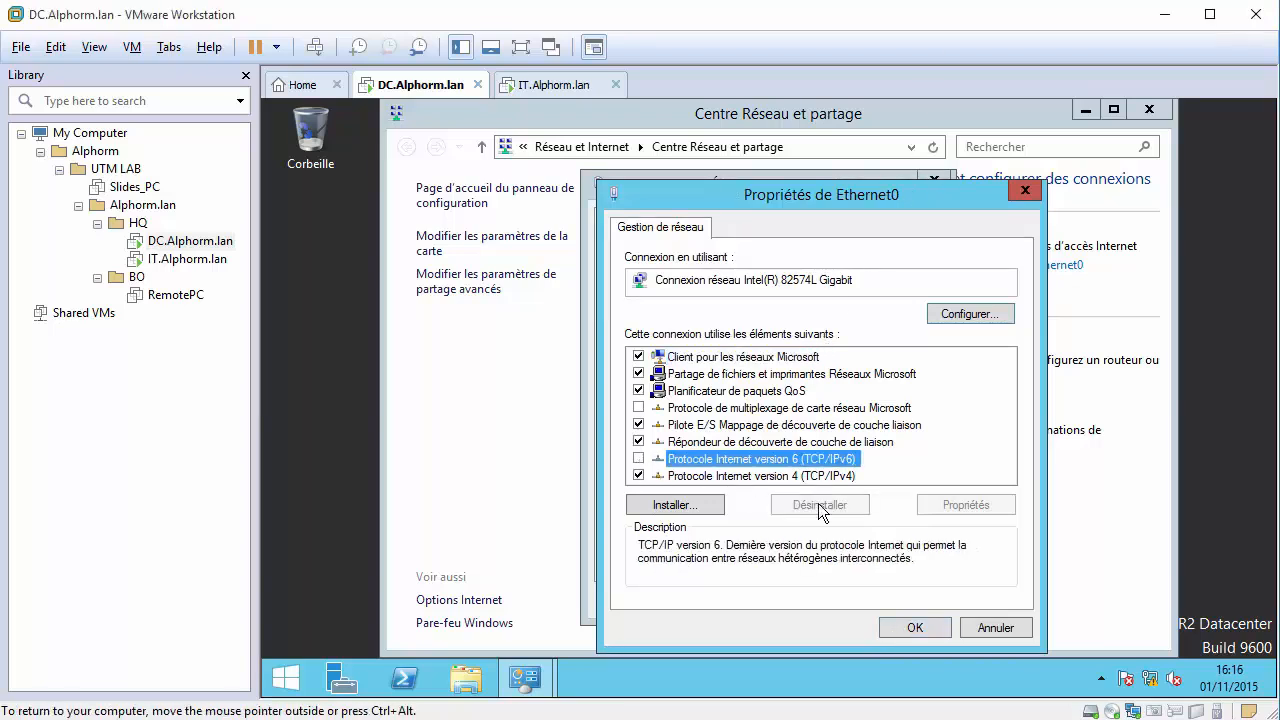
left_click(895, 636)
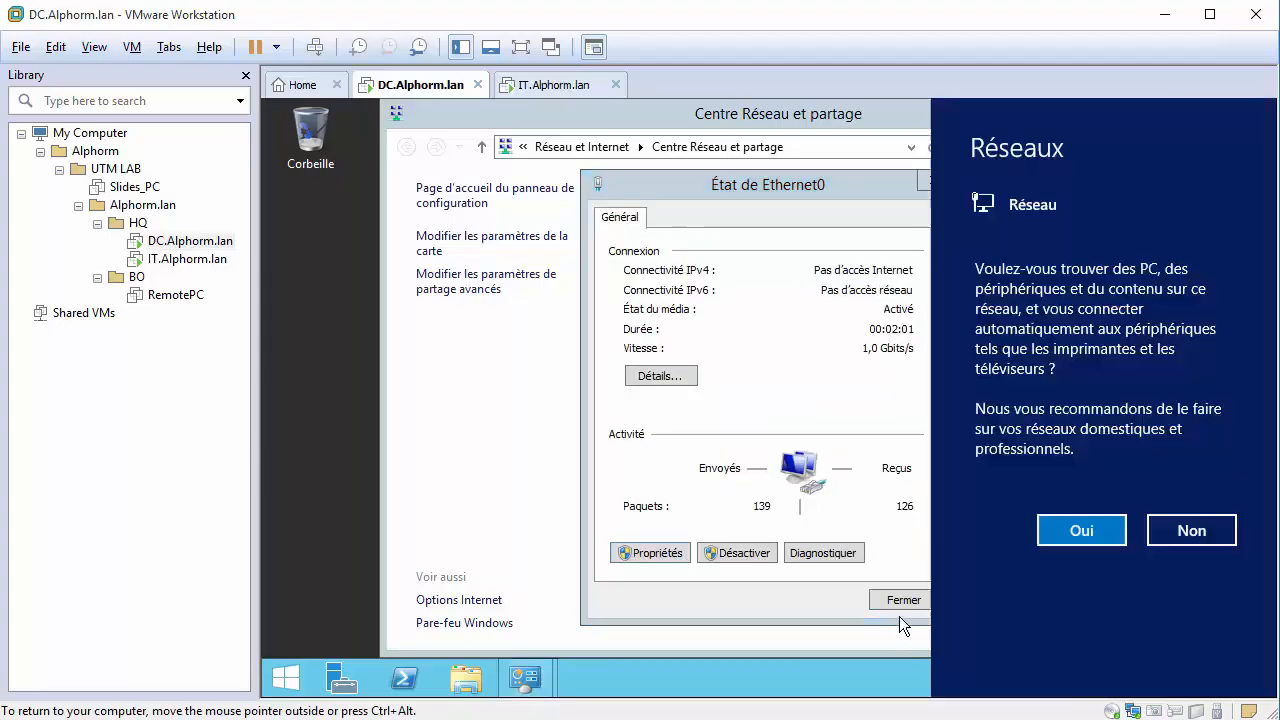
left_click(1100, 539)
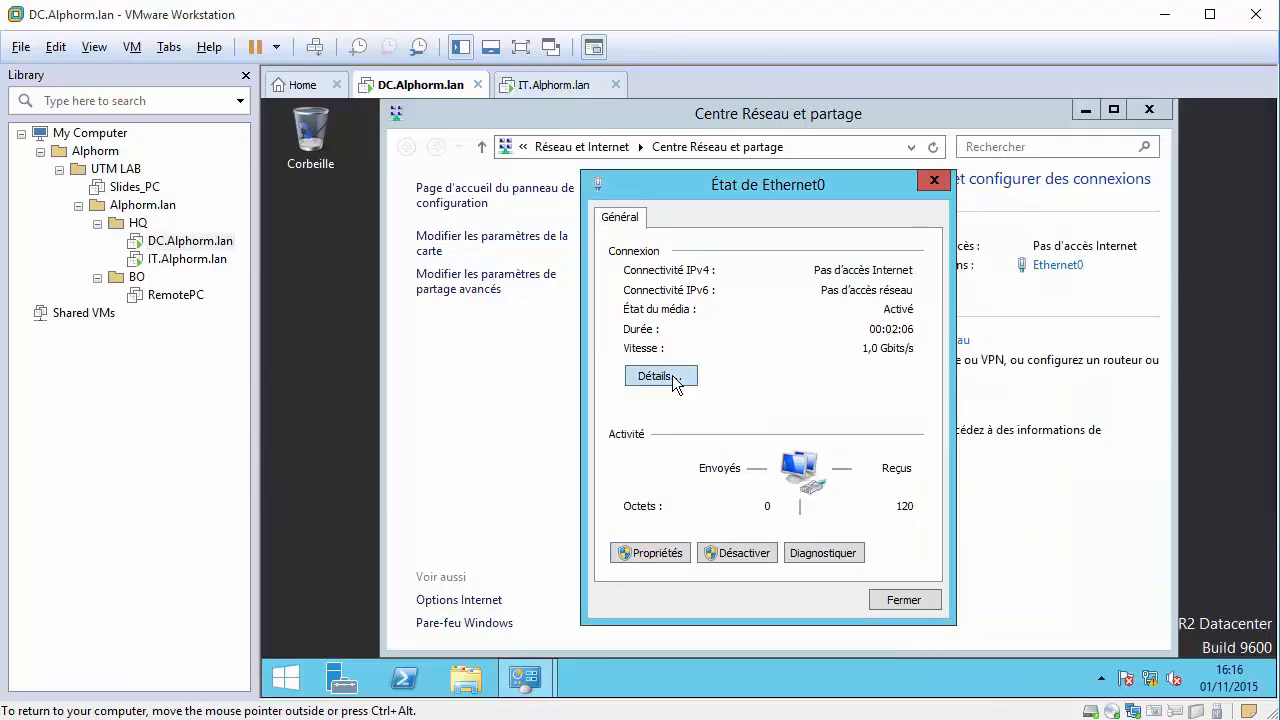
left_click(672, 378)
left_click(816, 352)
left_click(900, 612)
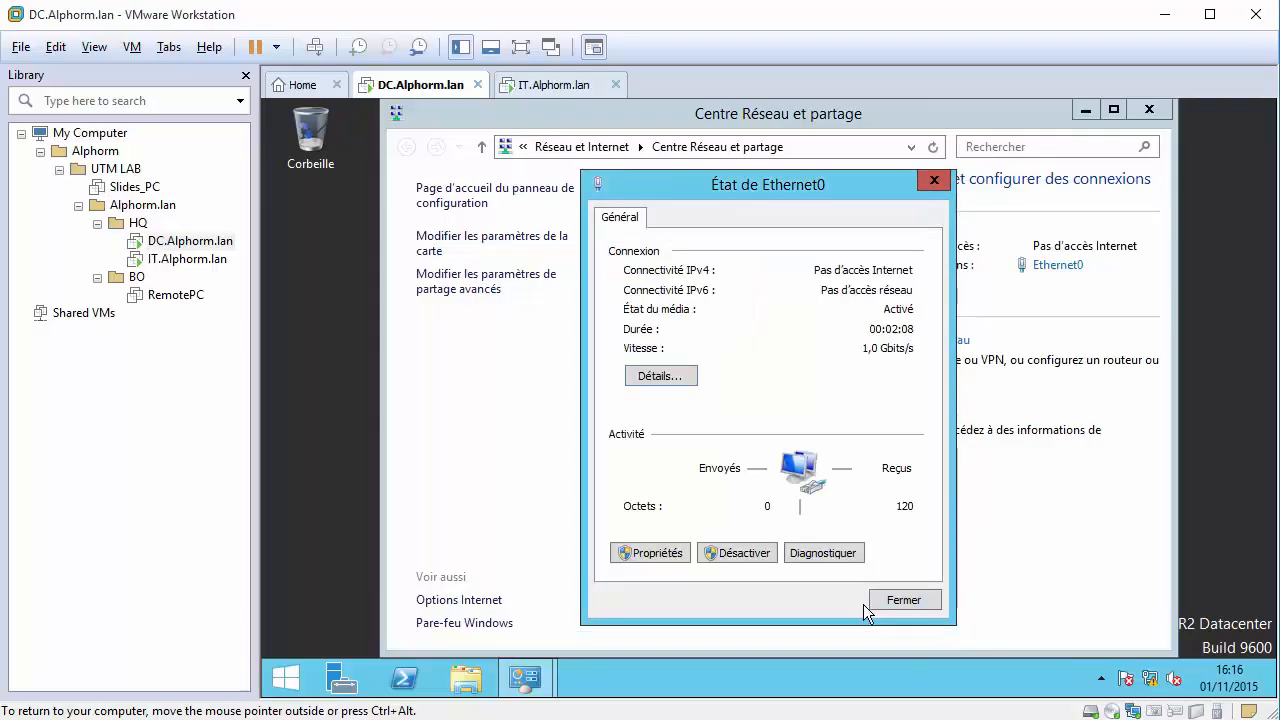
left_click(872, 602)
left_click(1148, 109)
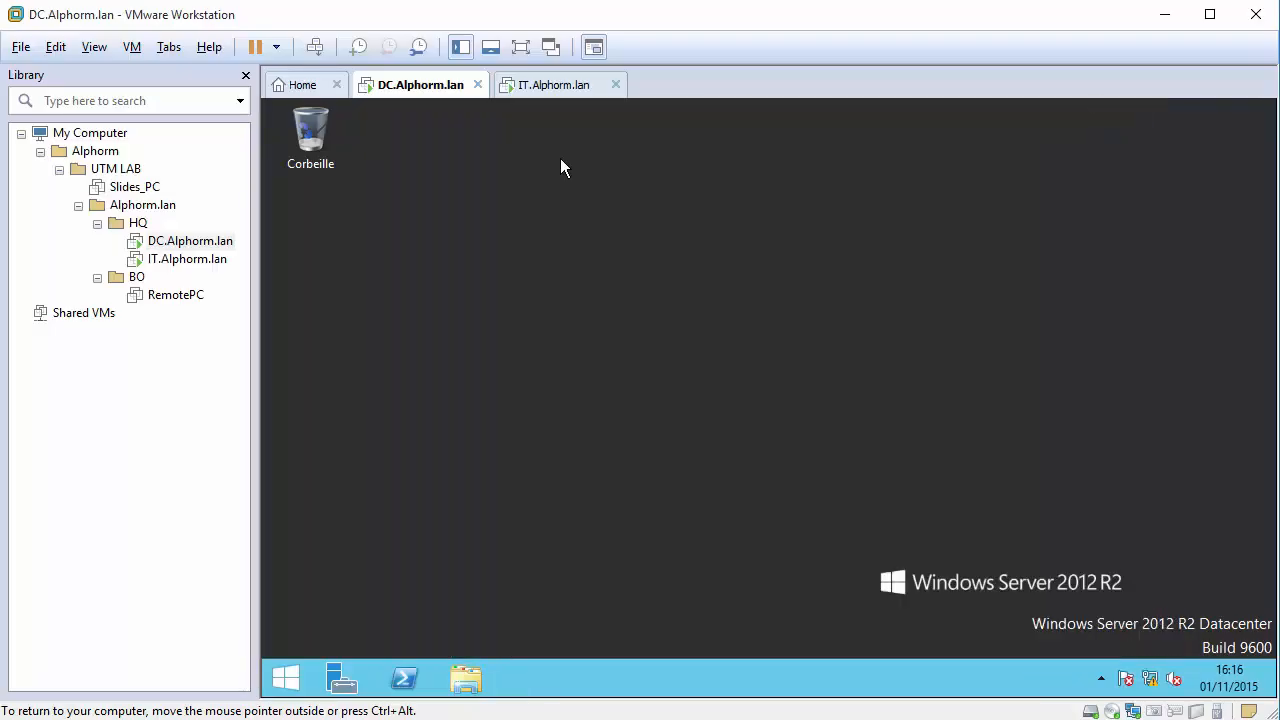
On the IT.Alphorm.lan client, open the Ethernet0 connection's IPv4 properties.
right_click(220, 267)
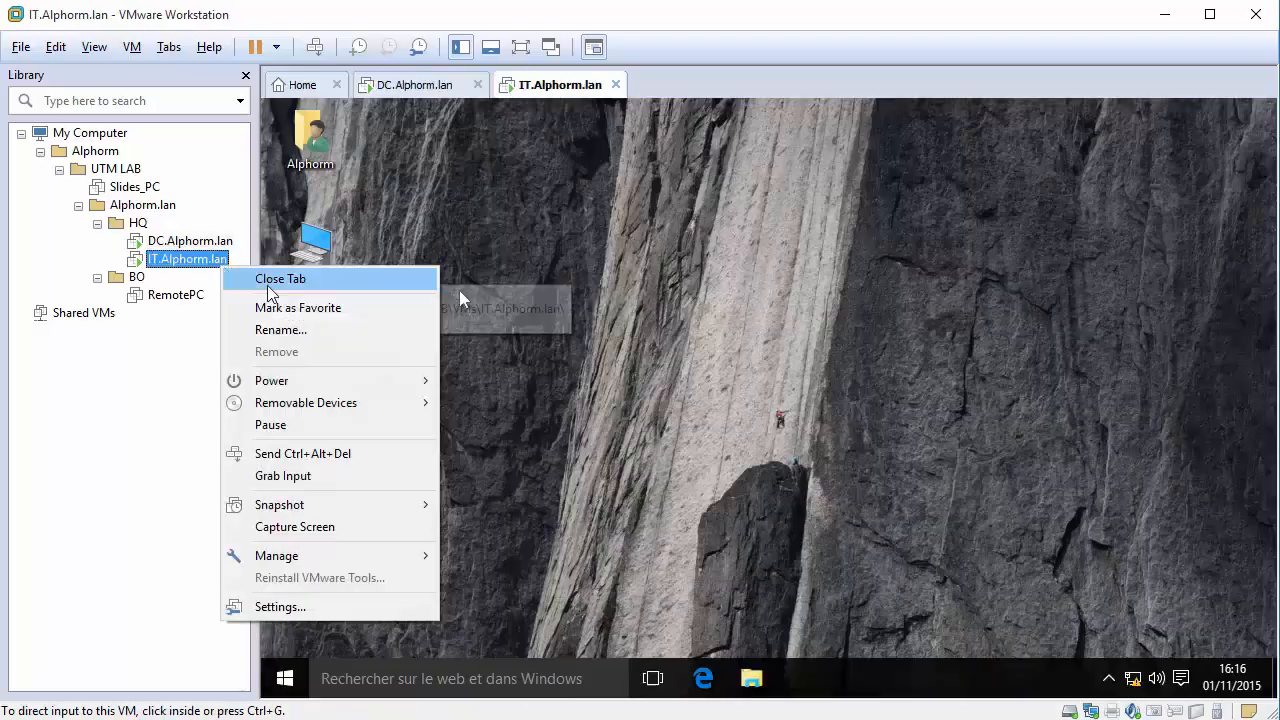
left_click(360, 607)
right_click(1133, 678)
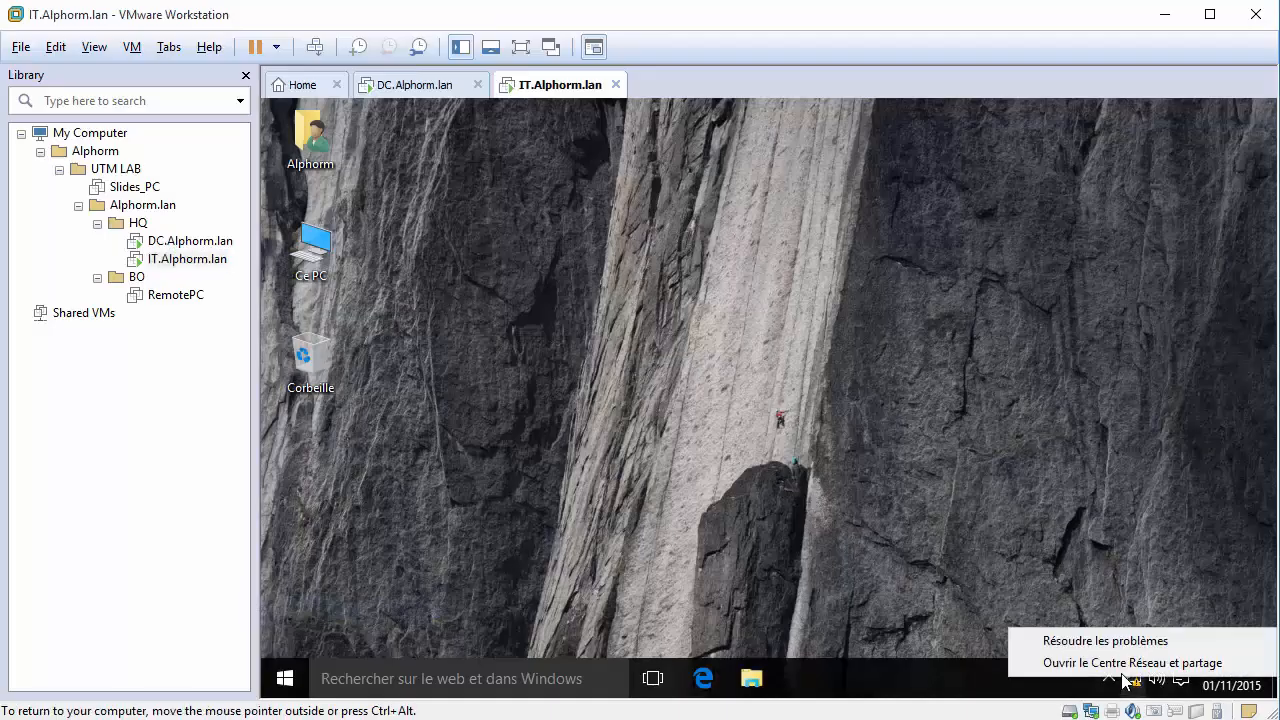
left_click(1117, 663)
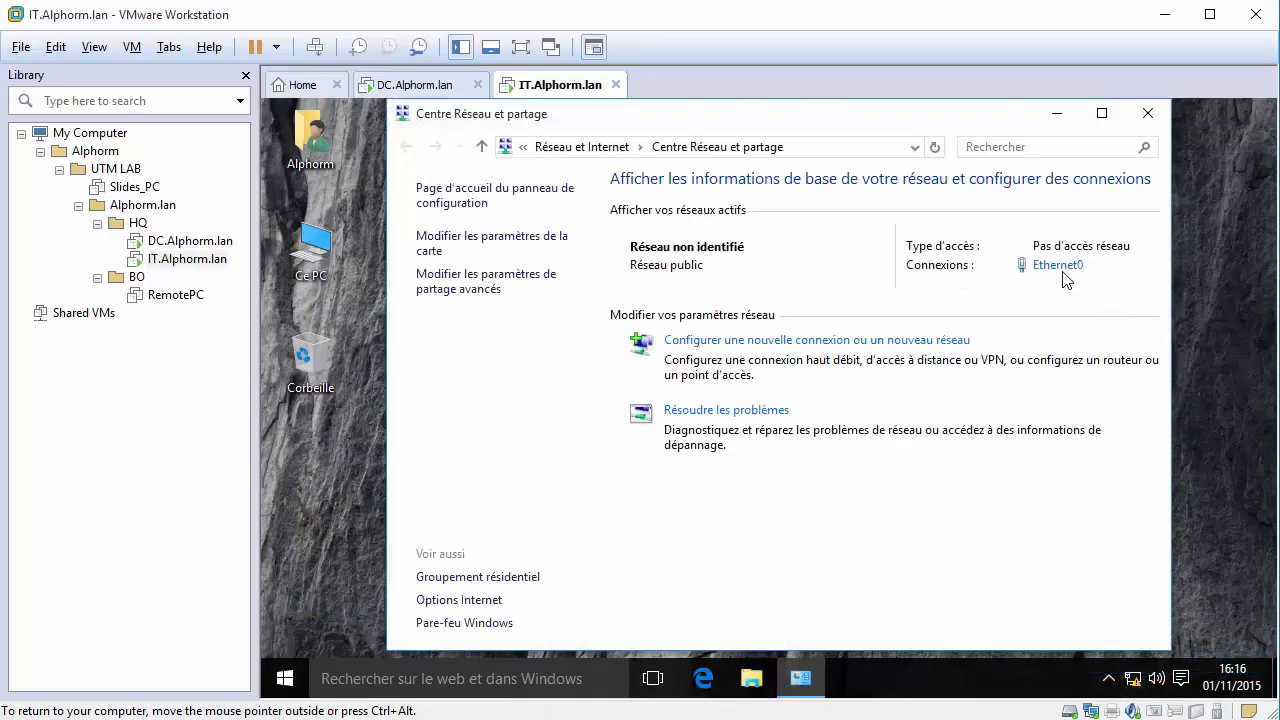
left_click(1060, 266)
left_click(650, 553)
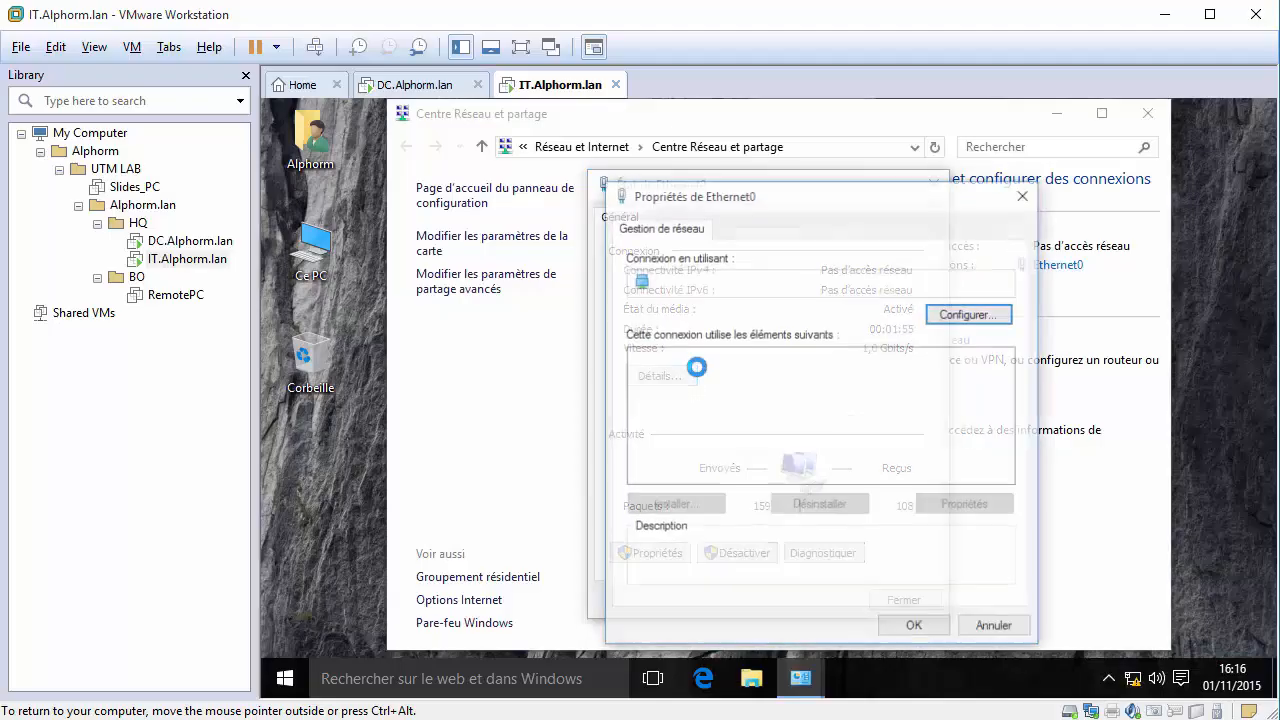
double_click(740, 375)
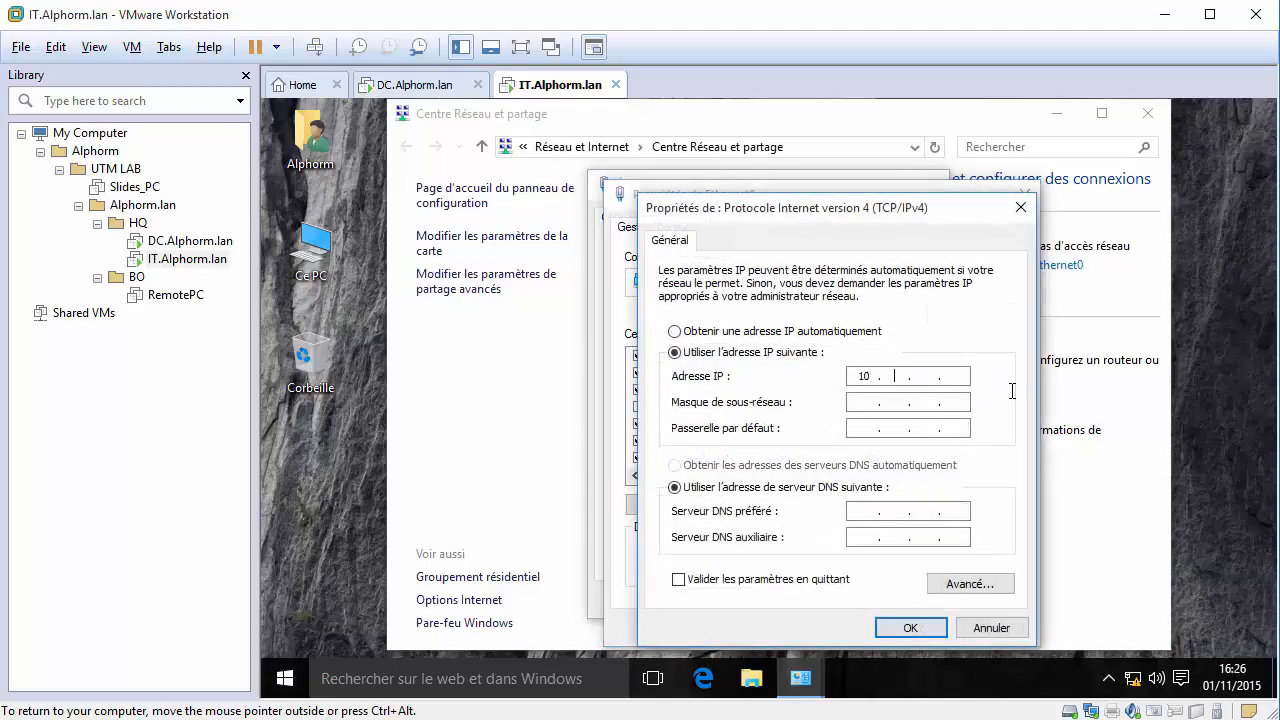
Set static IP 10.10.10.5, mask 255.255.255.0 and gateway 10.10.10.1, and apply.
type("10.1")
key("Tab")
type("252")
key("BackSpace")
key("BackSpace")
key("BackSpace")
type("55 . 255 . 255")
type("10.1")
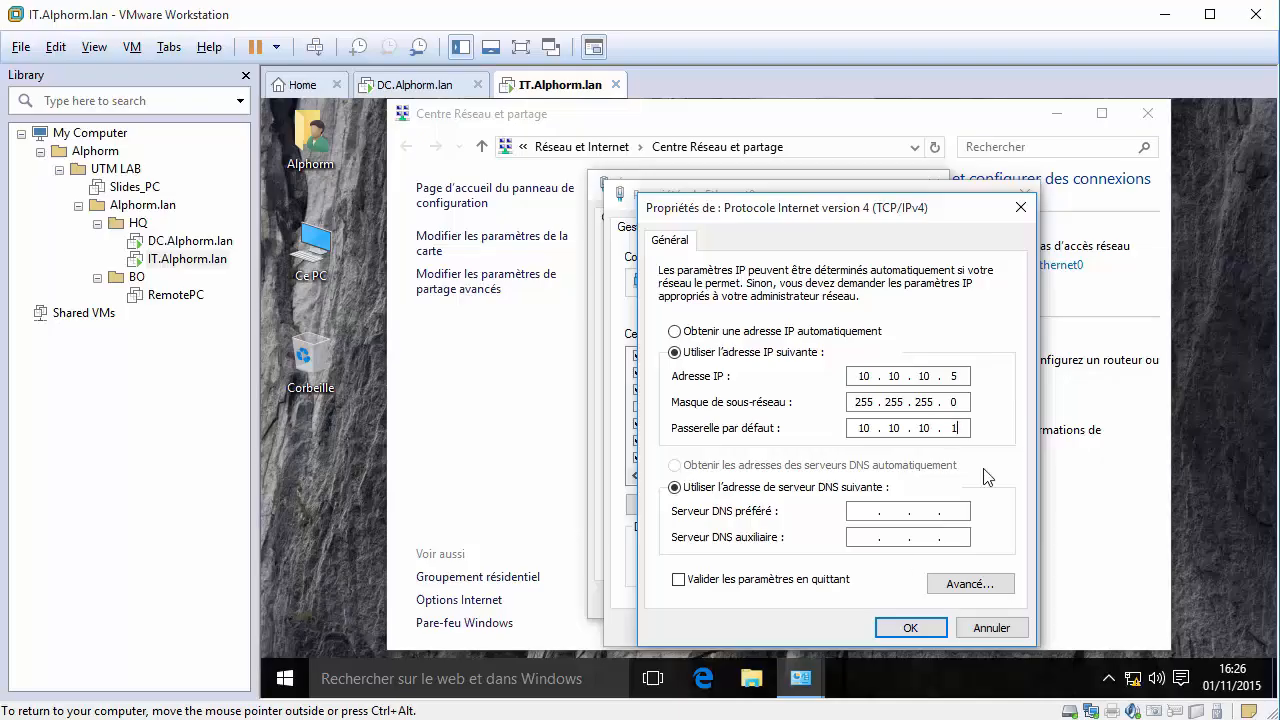
left_click(910, 627)
left_click(942, 628)
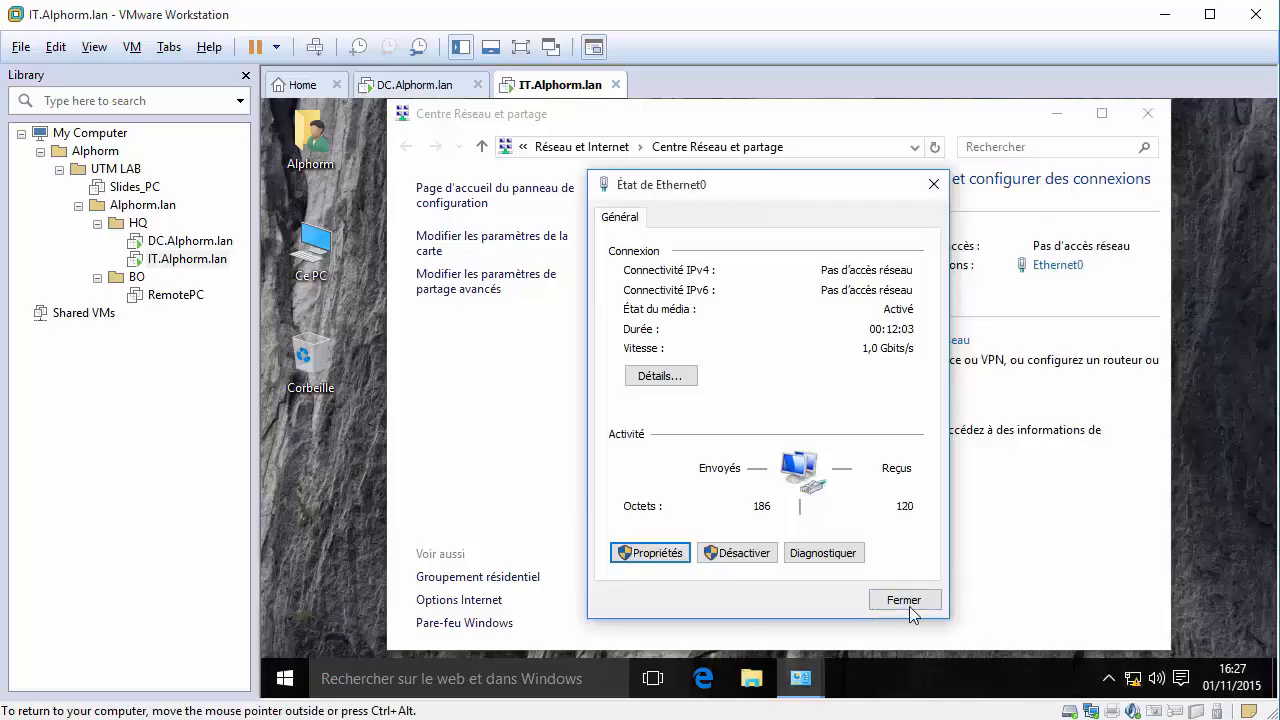
left_click(909, 606)
Verify the client's IPv4 address in the connection details, close the windows, and return to DC.Alphorm.lan.
left_click(1058, 265)
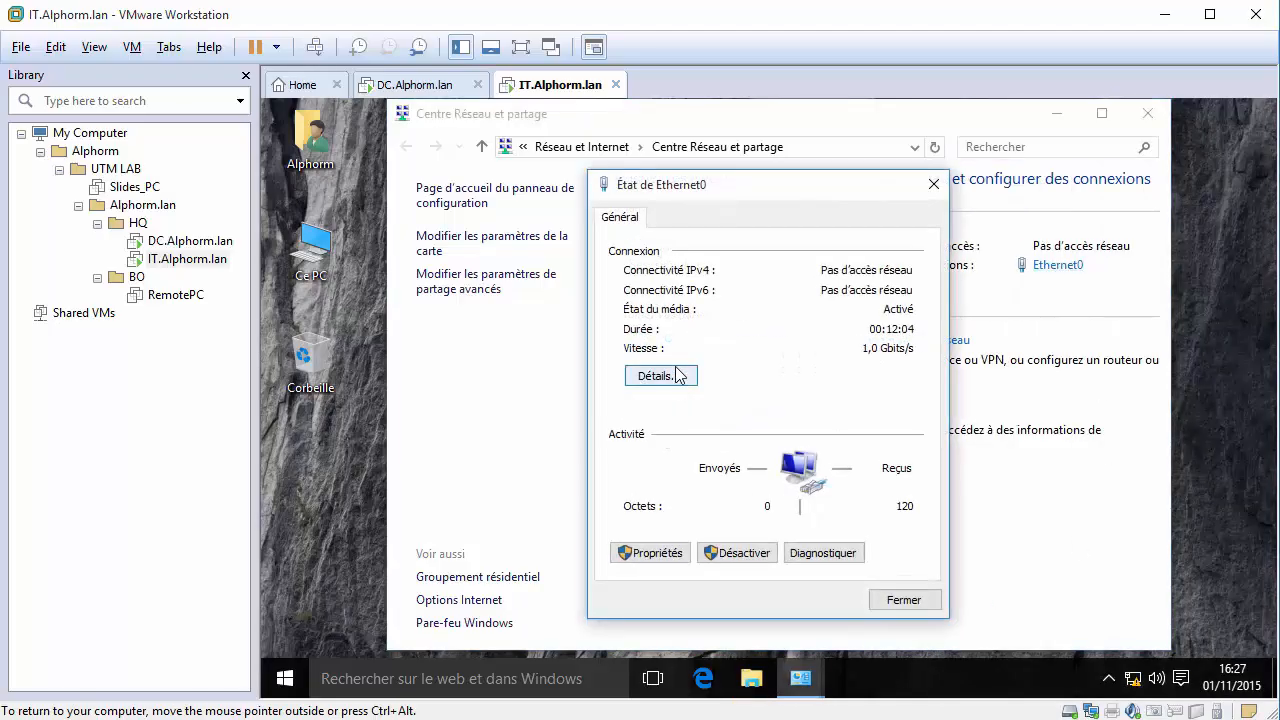
left_click(655, 374)
left_click(812, 362)
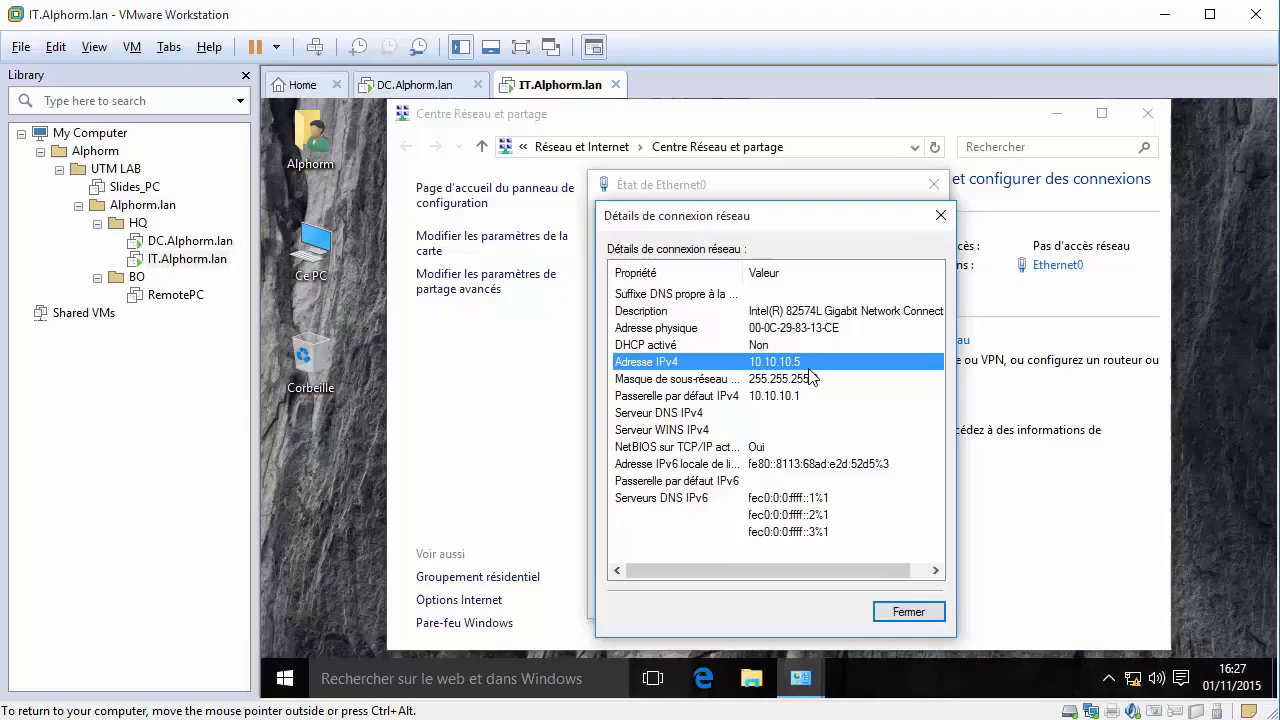
left_click(940, 215)
left_click(933, 184)
left_click(1148, 113)
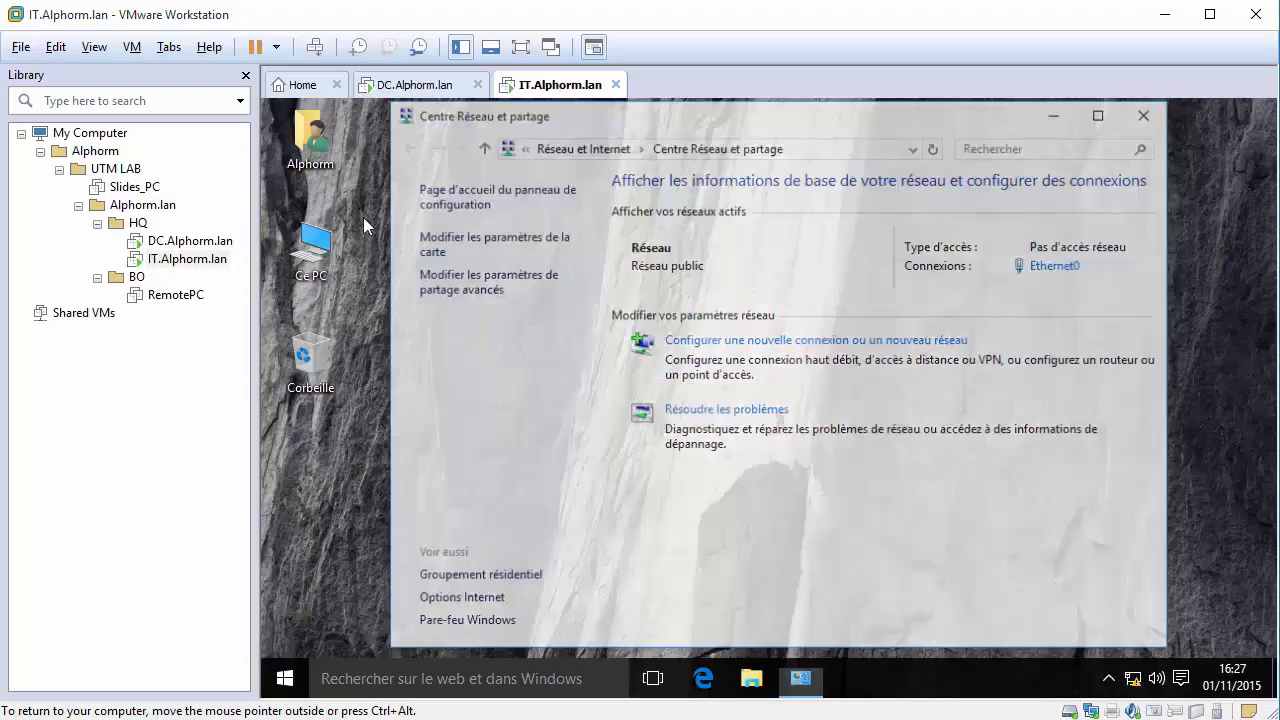
left_click(190, 241)
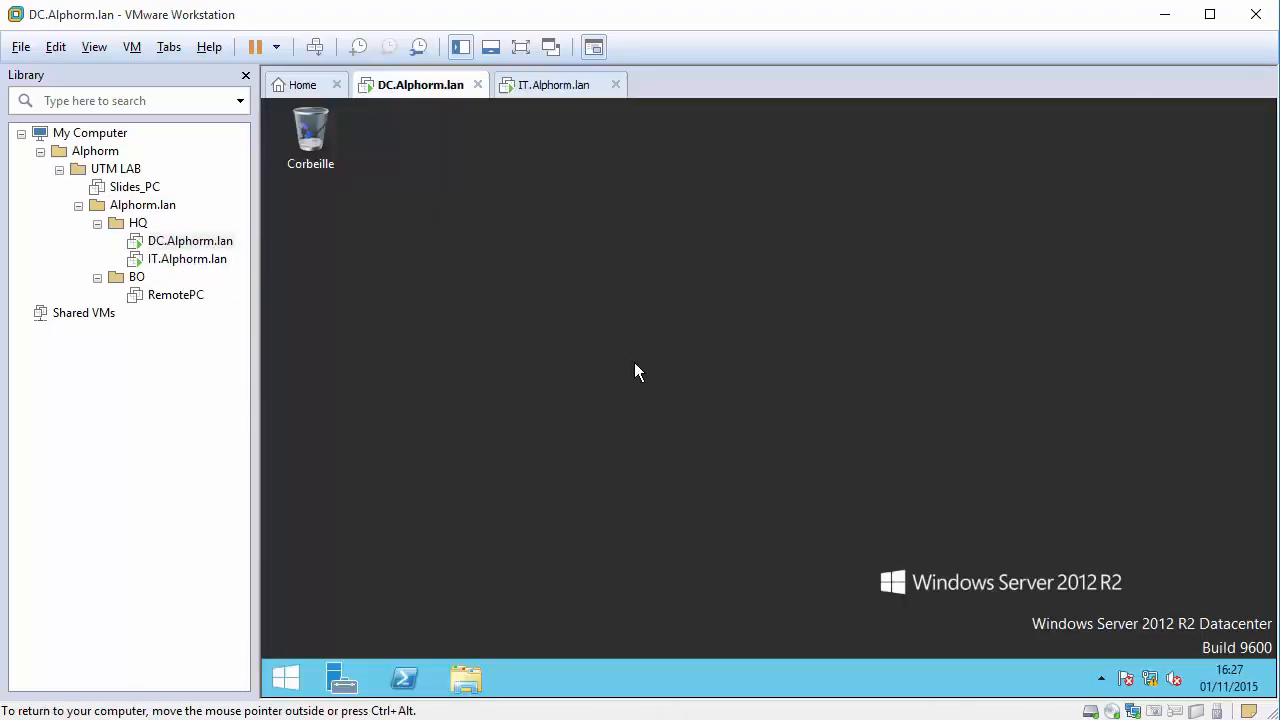
Give the server the description 'Contrôleur de domaine Alphorm.lan' in its system properties.
right_click(285, 679)
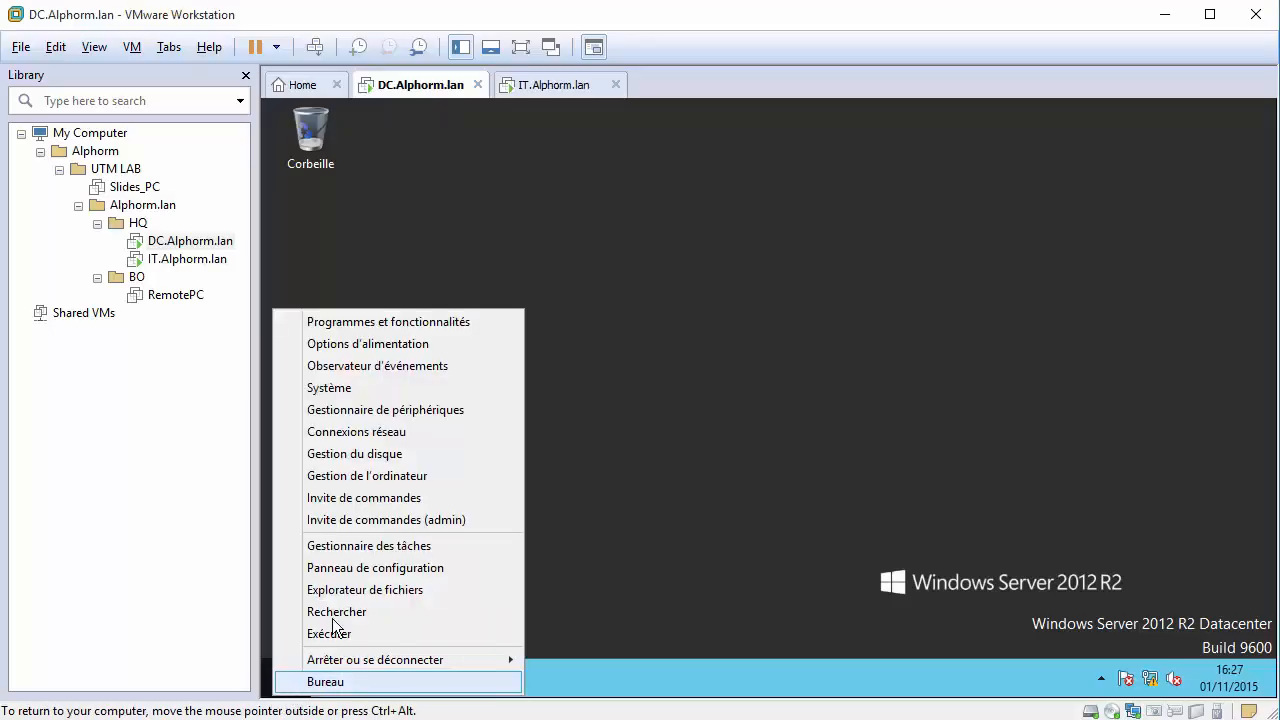
left_click(378, 385)
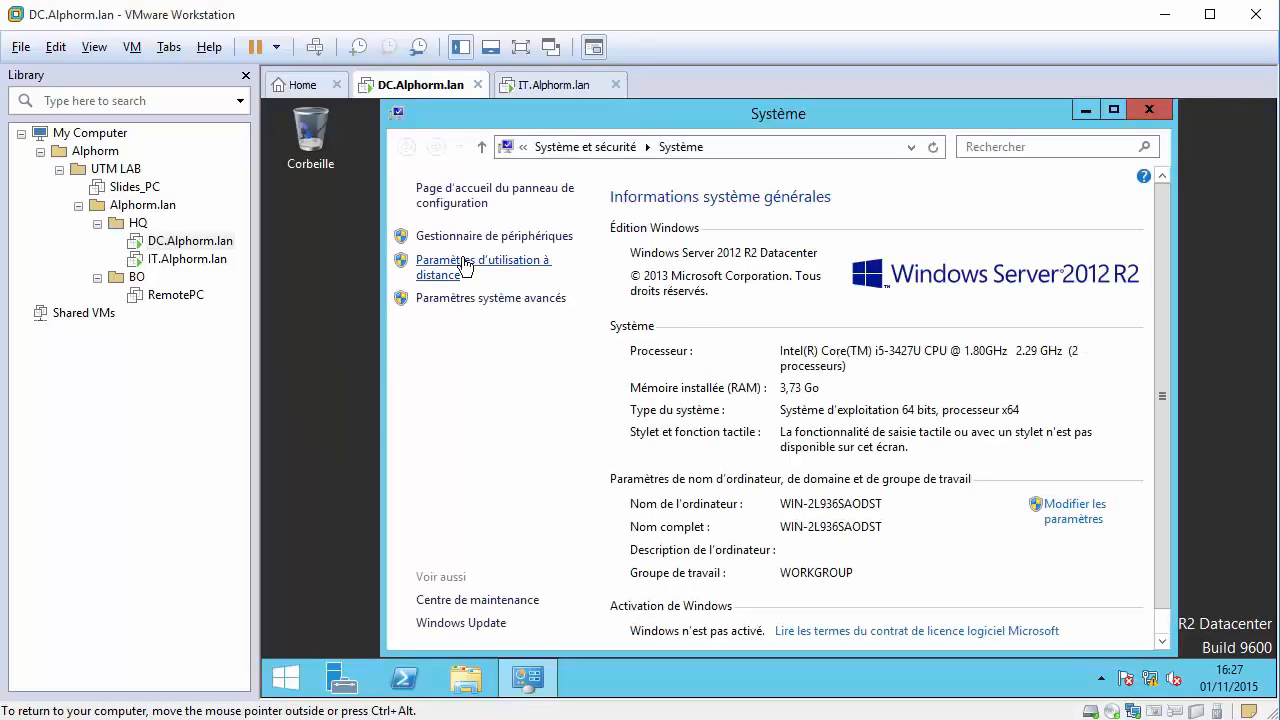
left_click(1074, 518)
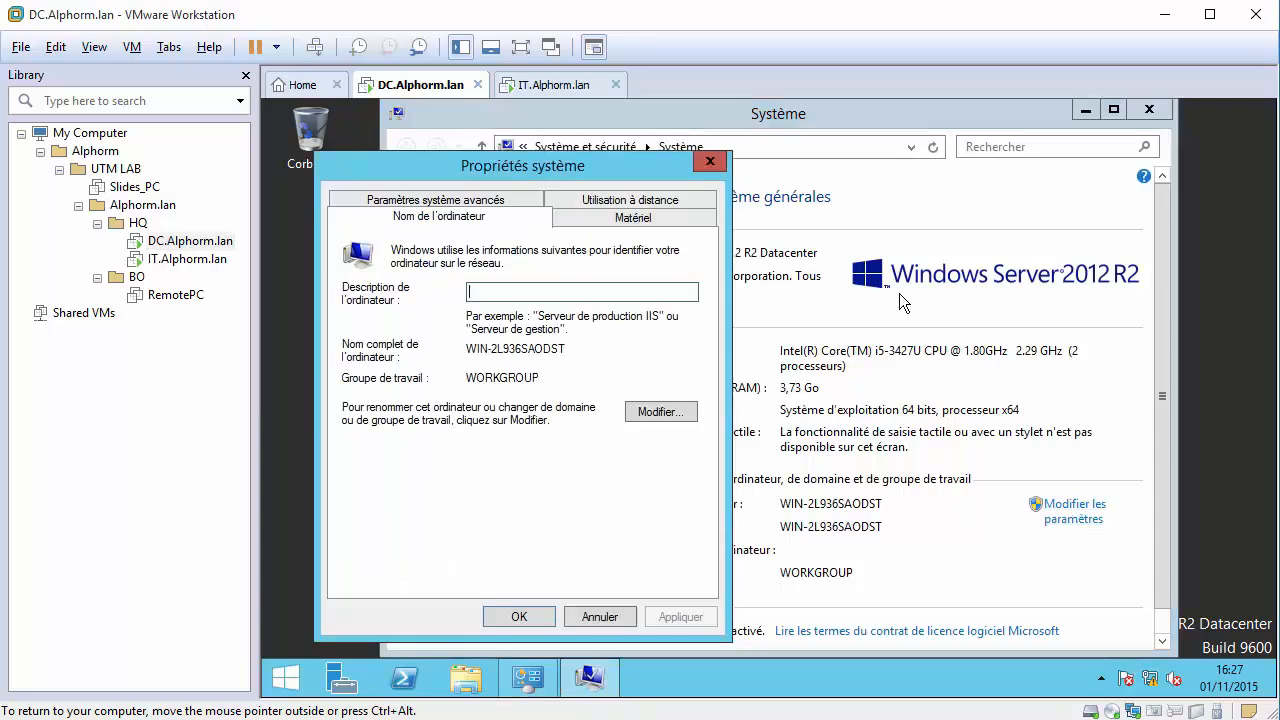
type("D")
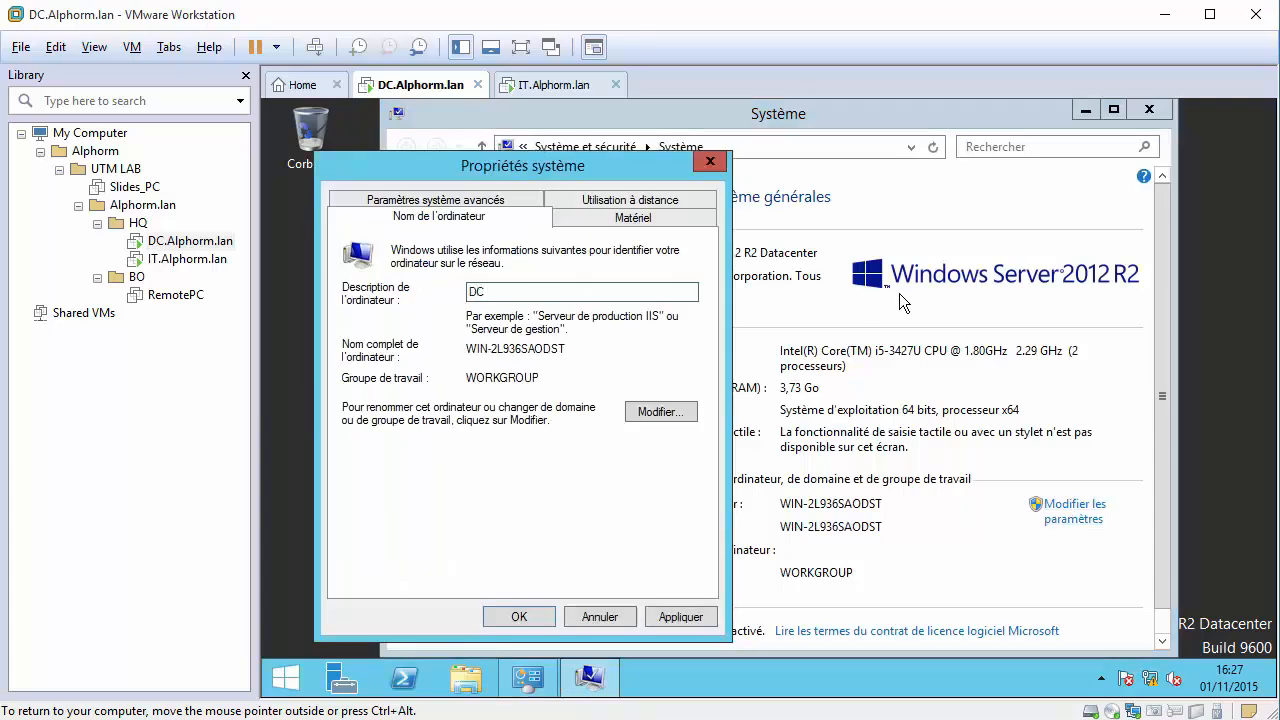
type("C")
key("BackSpace")
type("Contrôleur de domaine")
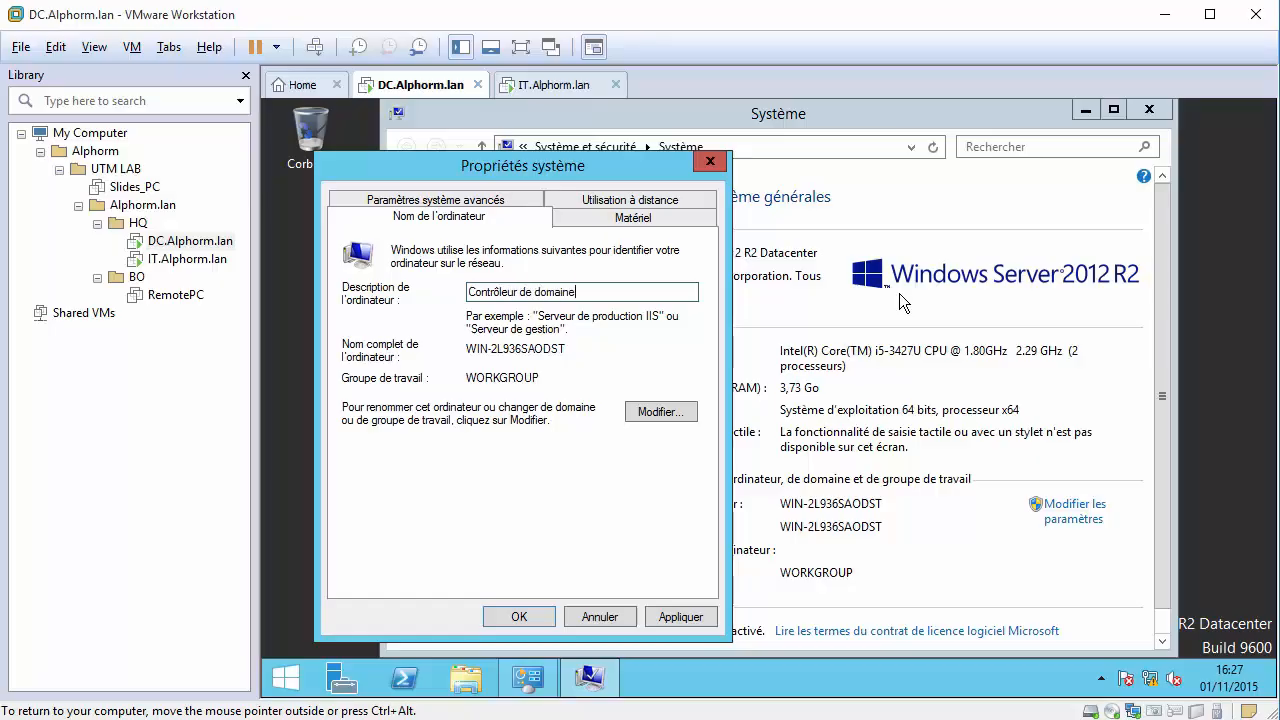
type(" Alphorm.lan")
Rename the server to DC, postpone the restart, and switch to the IT client VM.
left_click(661, 412)
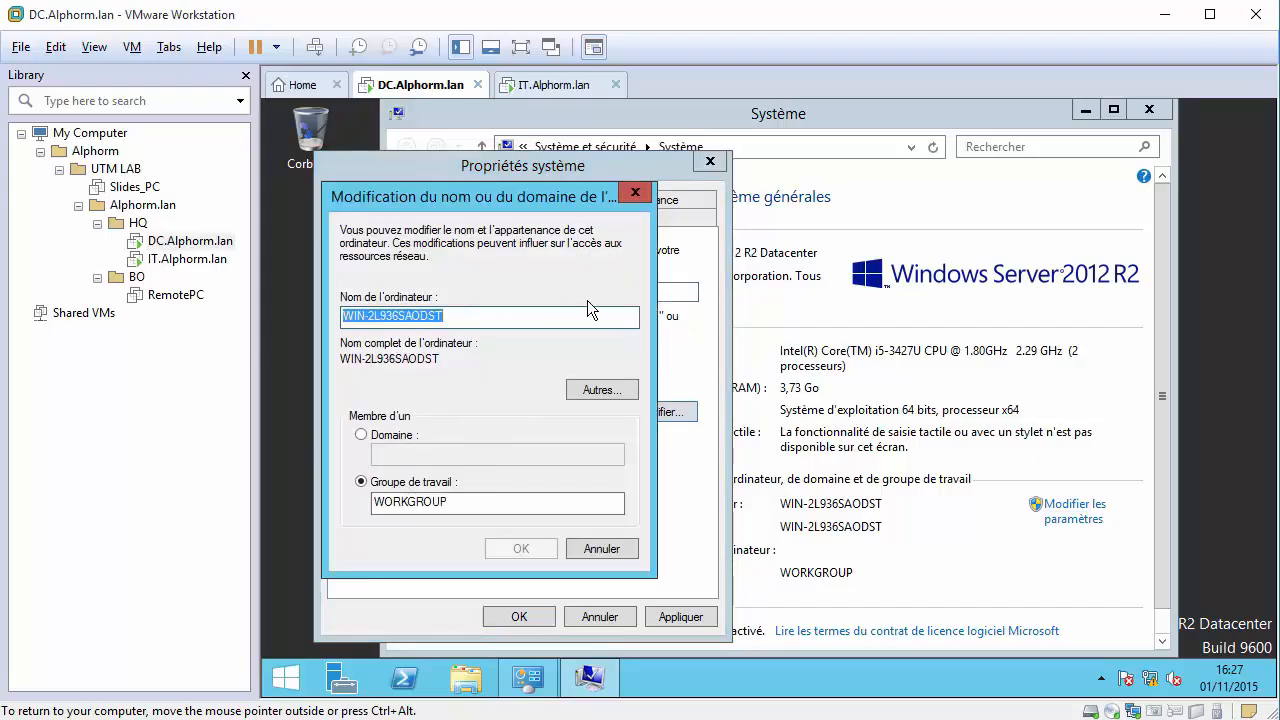
type("DC")
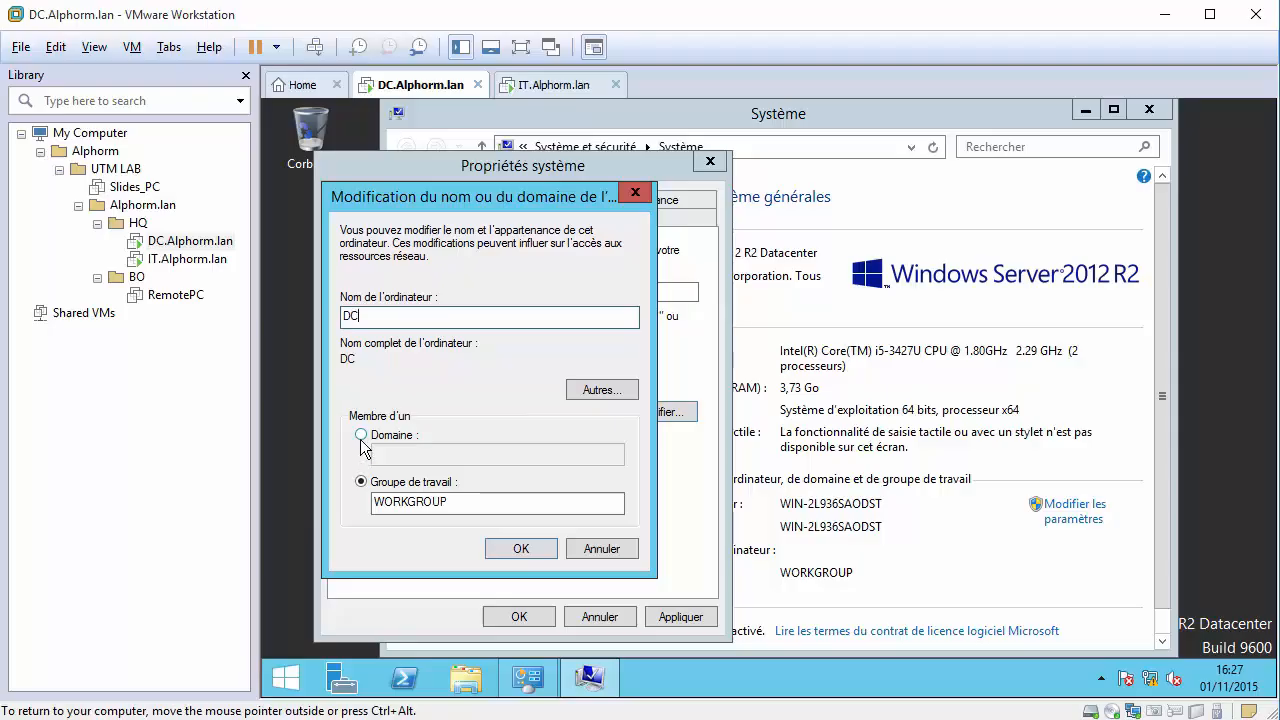
left_click(519, 549)
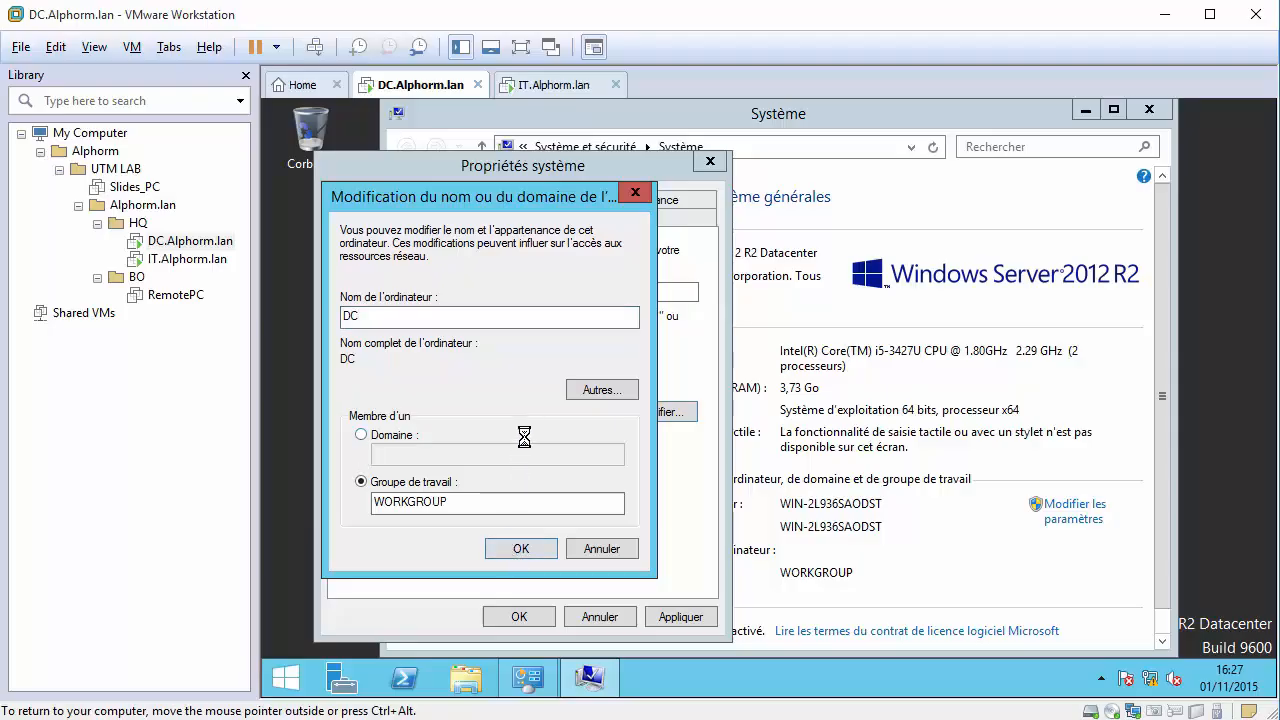
left_click(900, 418)
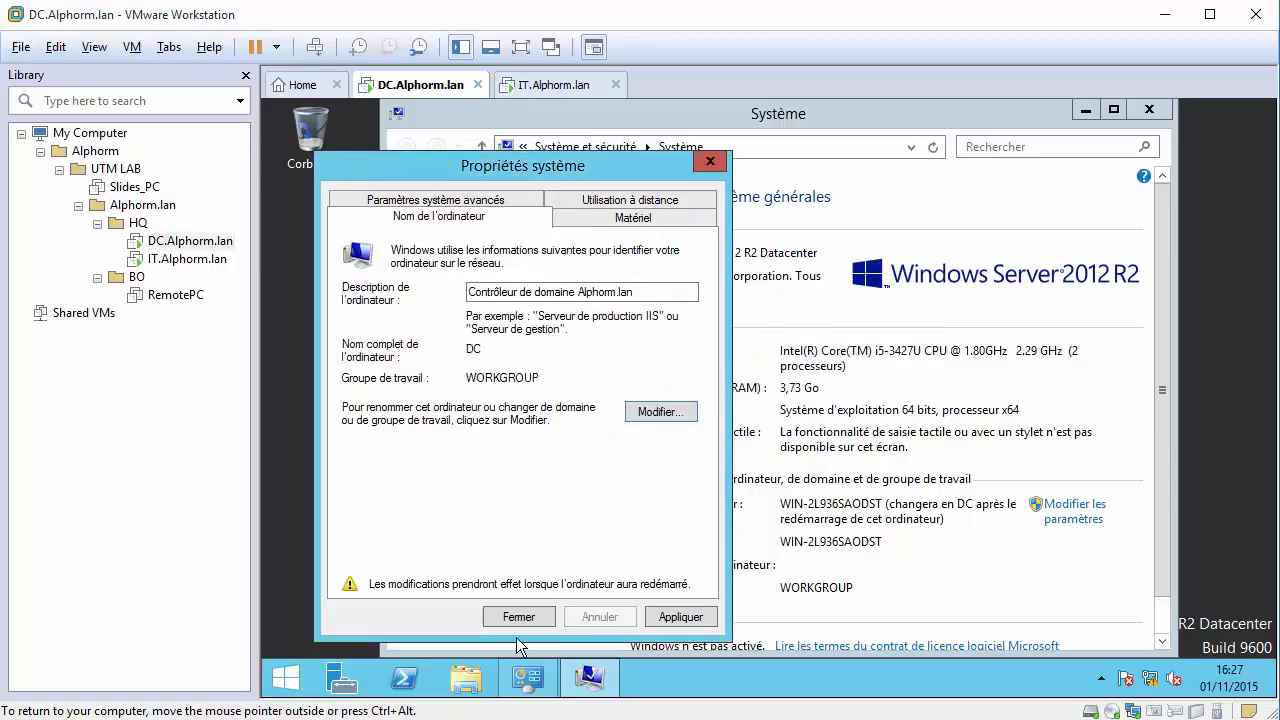
left_click(520, 615)
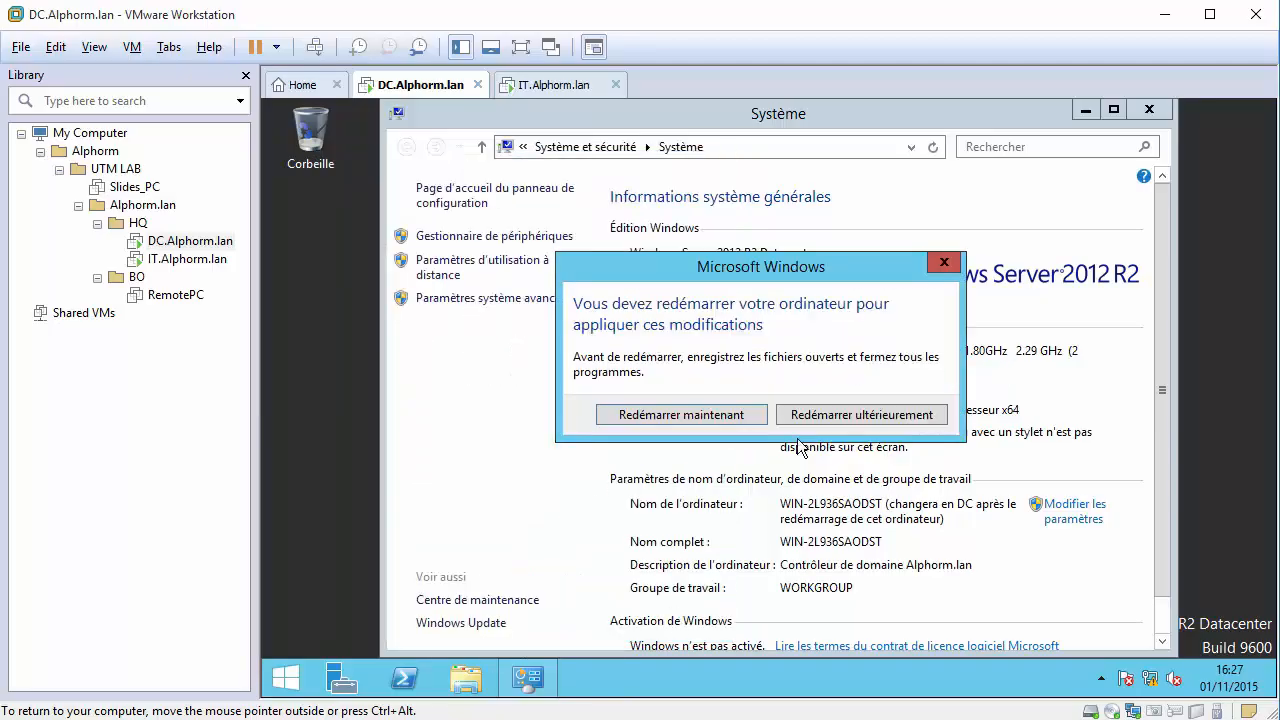
left_click(812, 415)
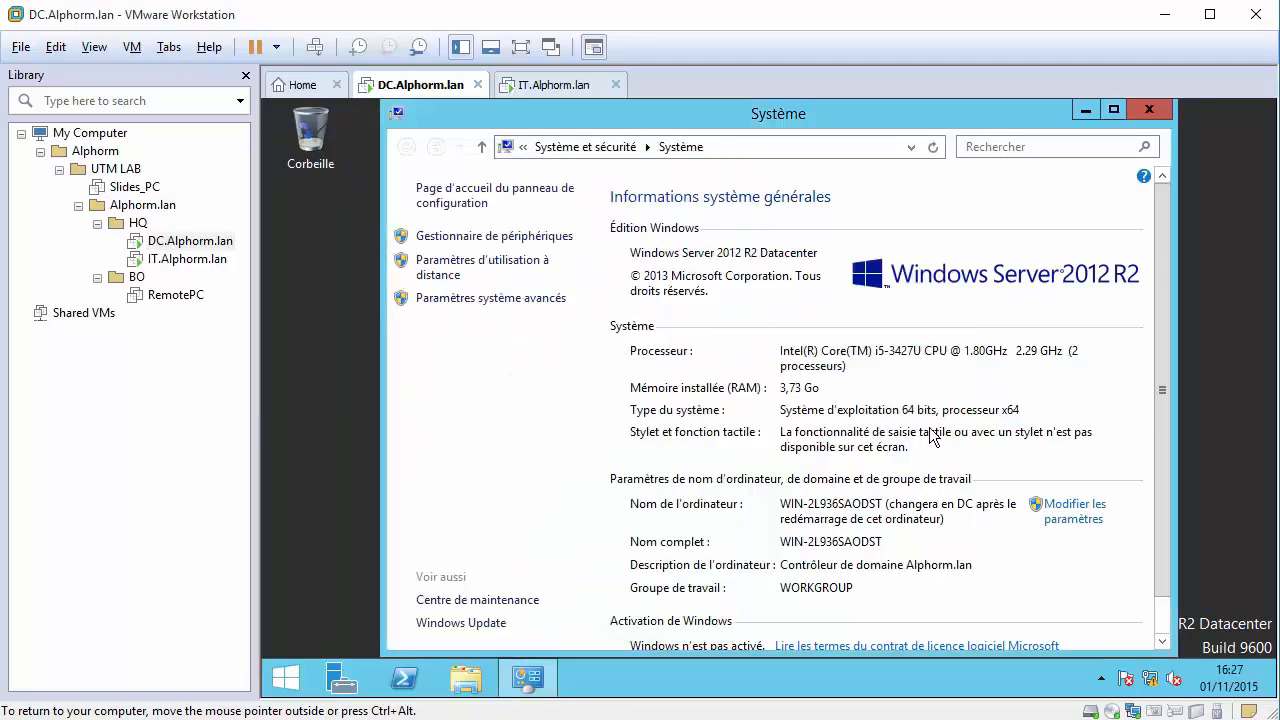
left_click(1148, 109)
left_click(185, 260)
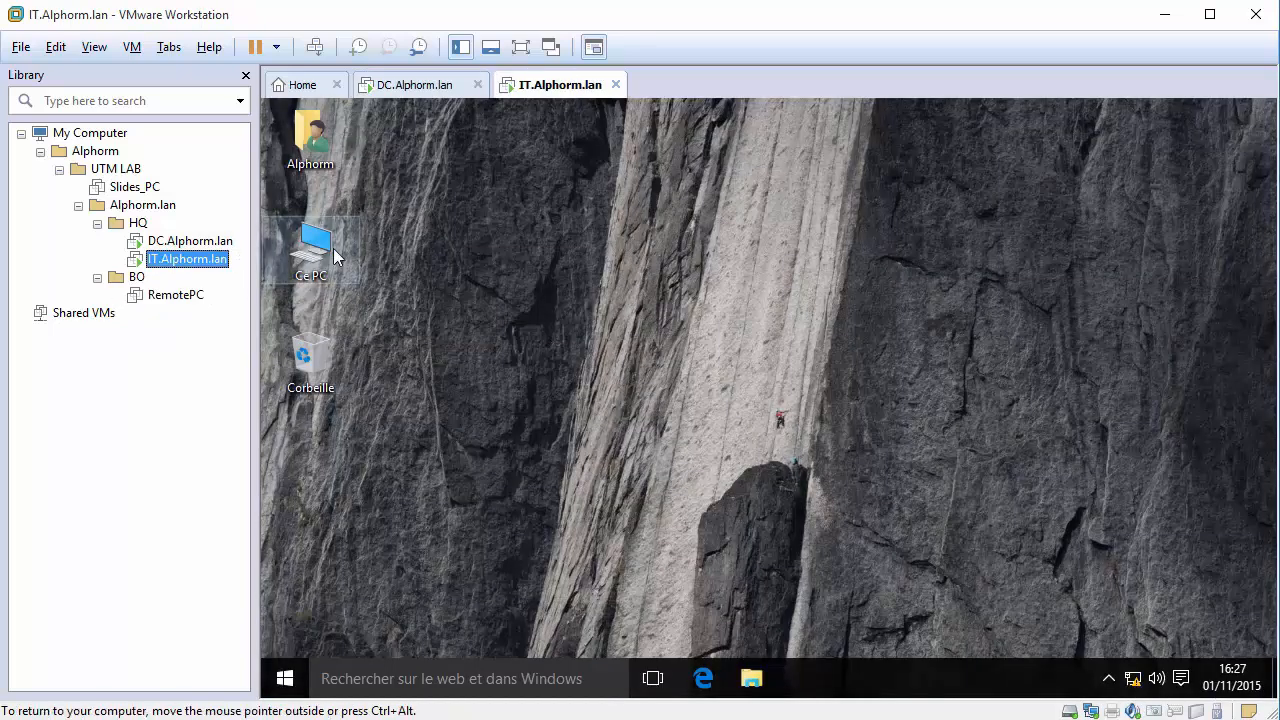
Set the client's computer description to 'Client LAB' from Ce PC properties.
right_click(354, 244)
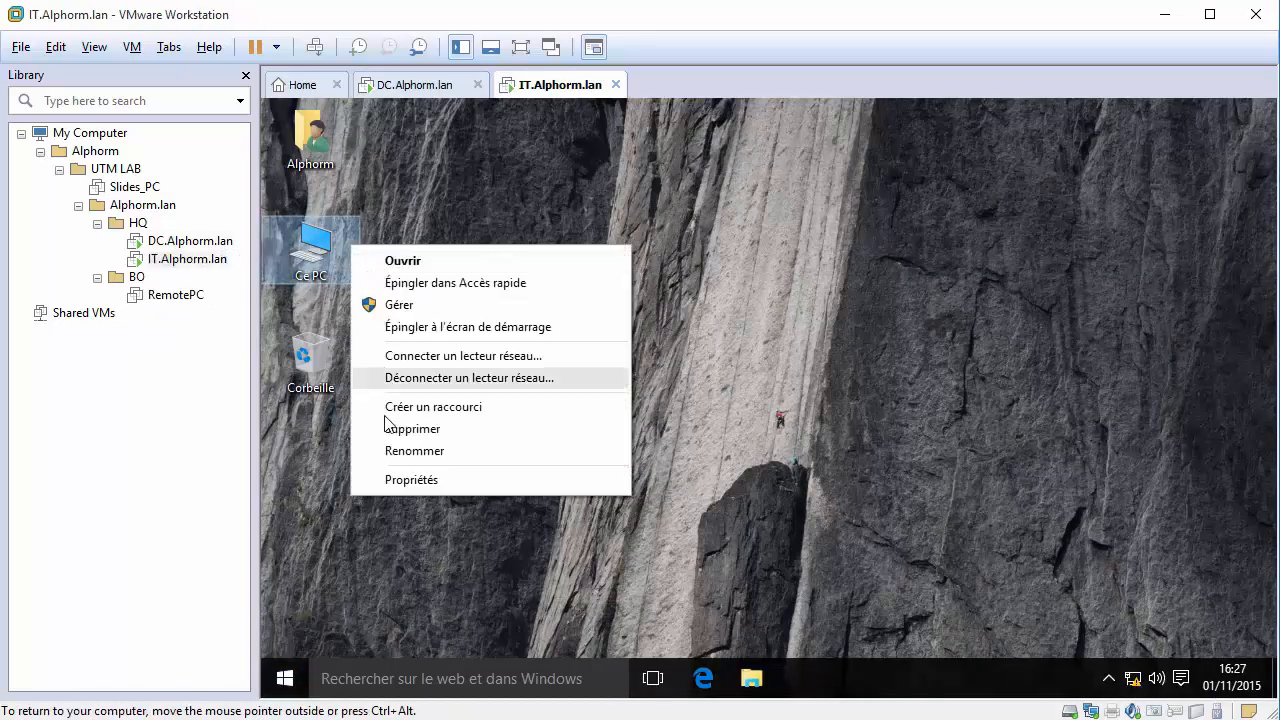
left_click(439, 490)
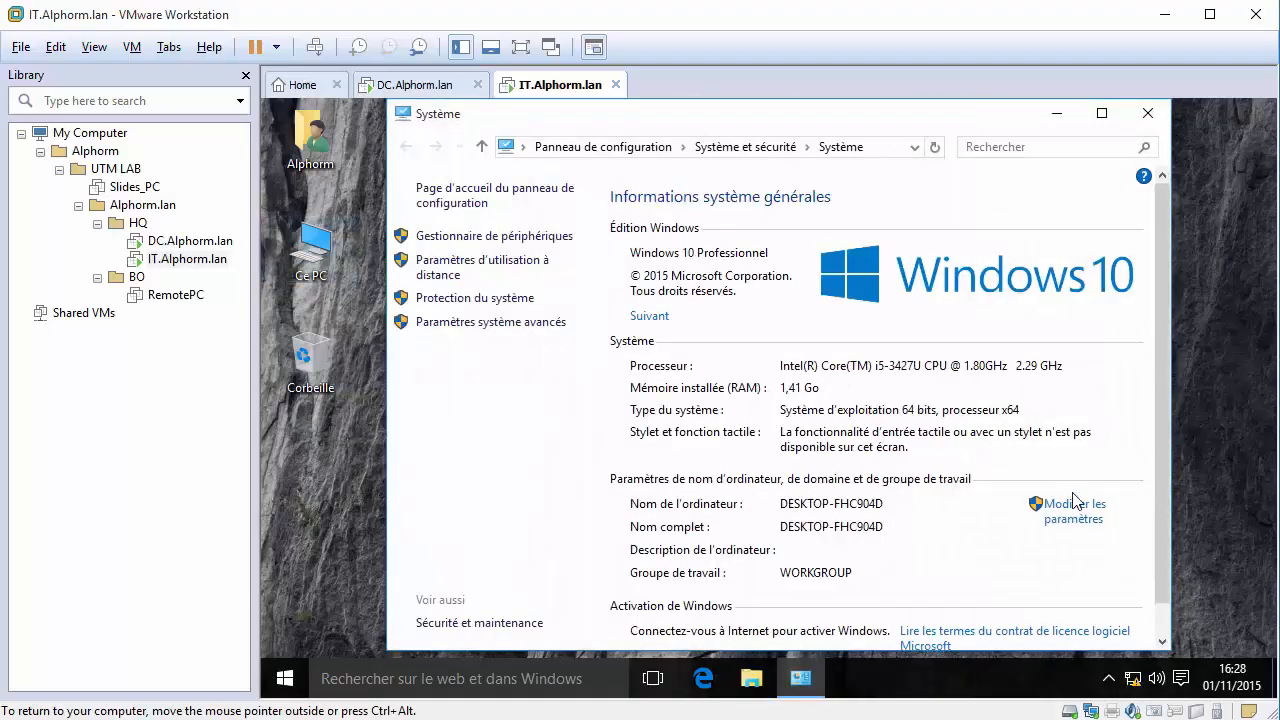
left_click(1075, 503)
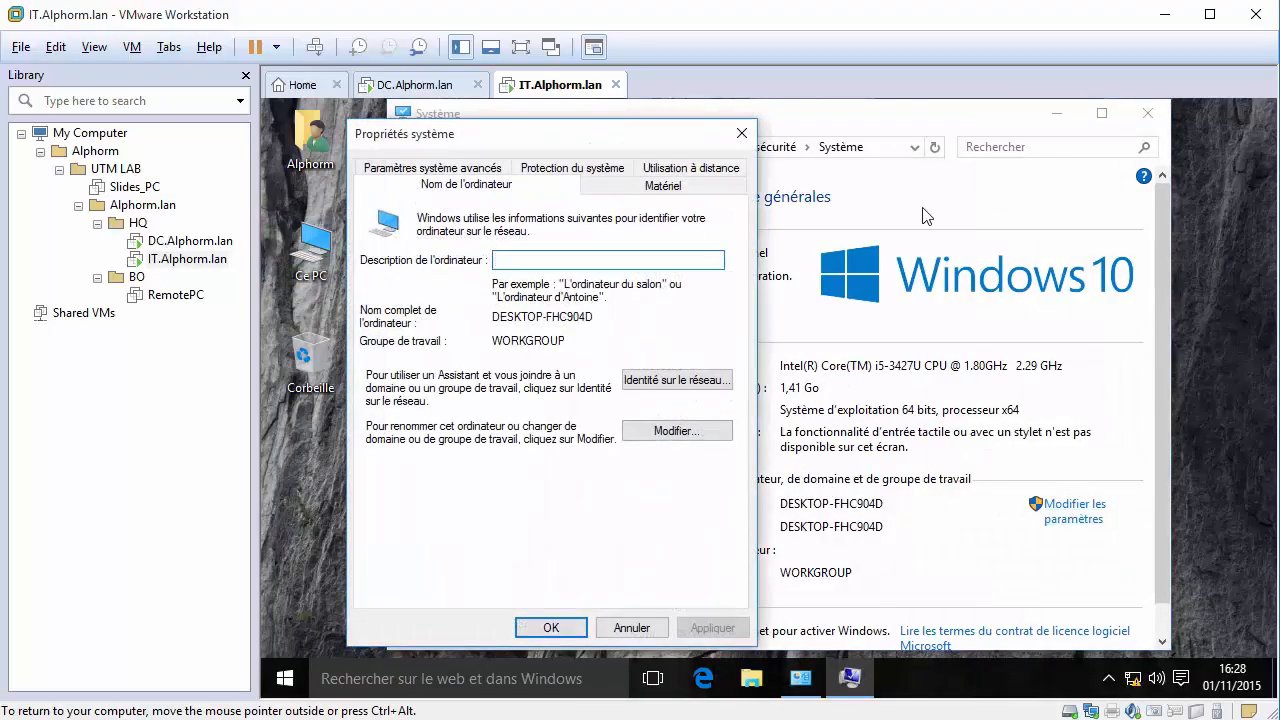
type("Client LAB")
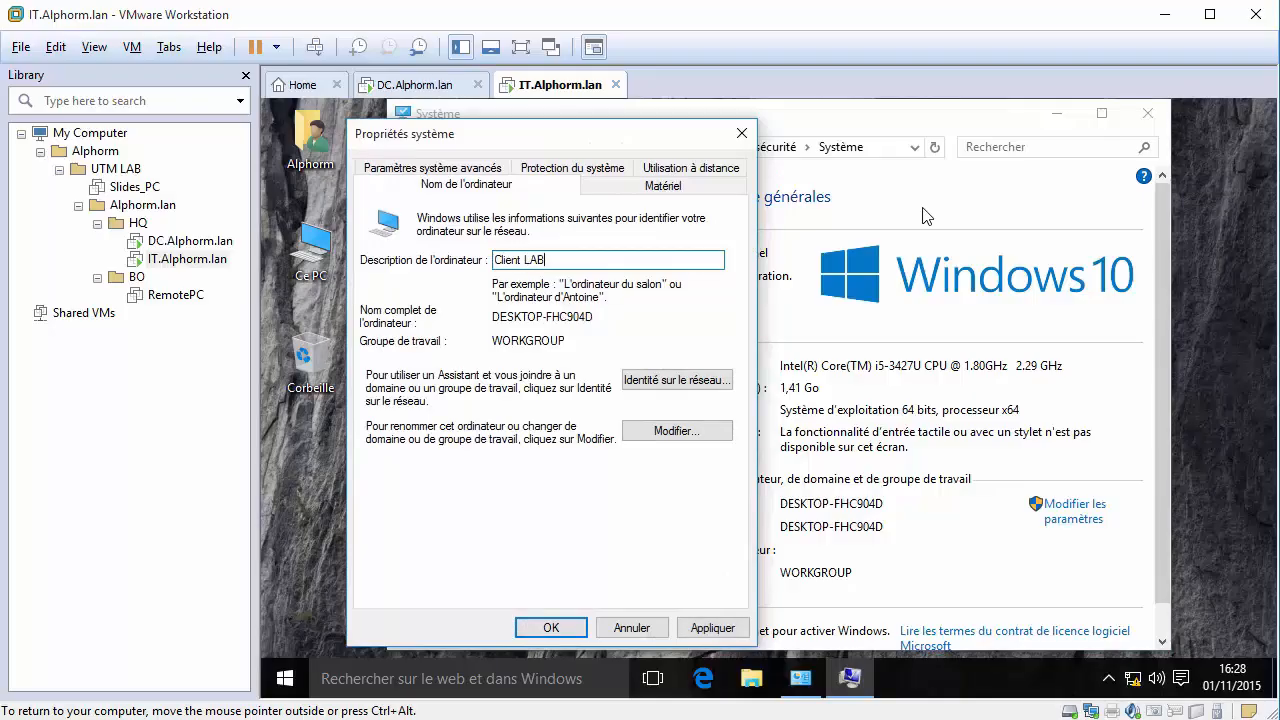
Rename the client computer to IT and choose to restart later.
left_click(676, 431)
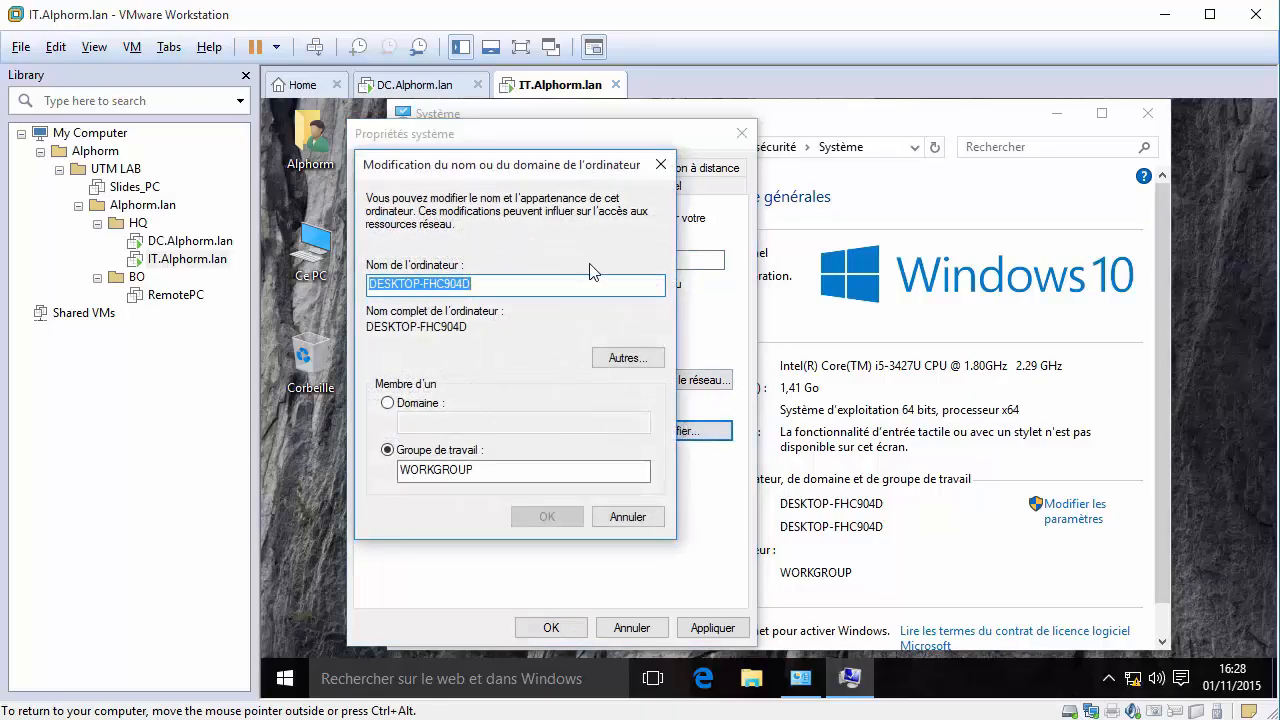
type("IT")
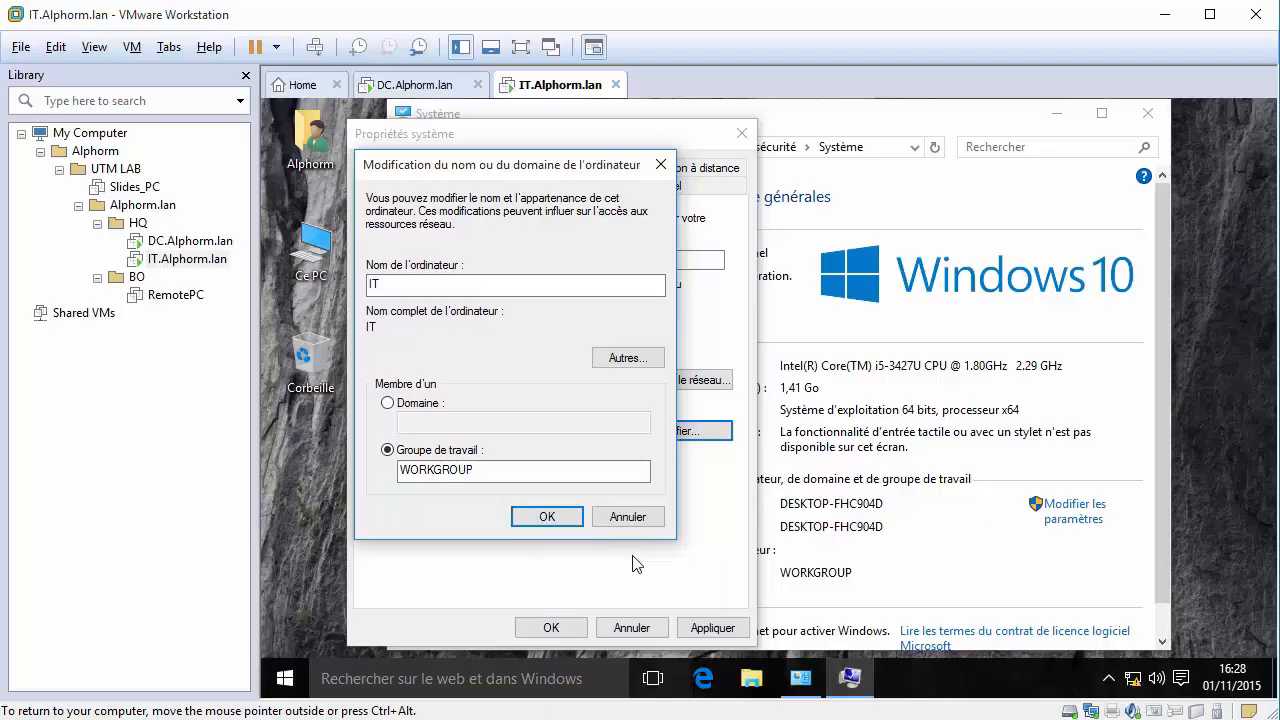
left_click(547, 516)
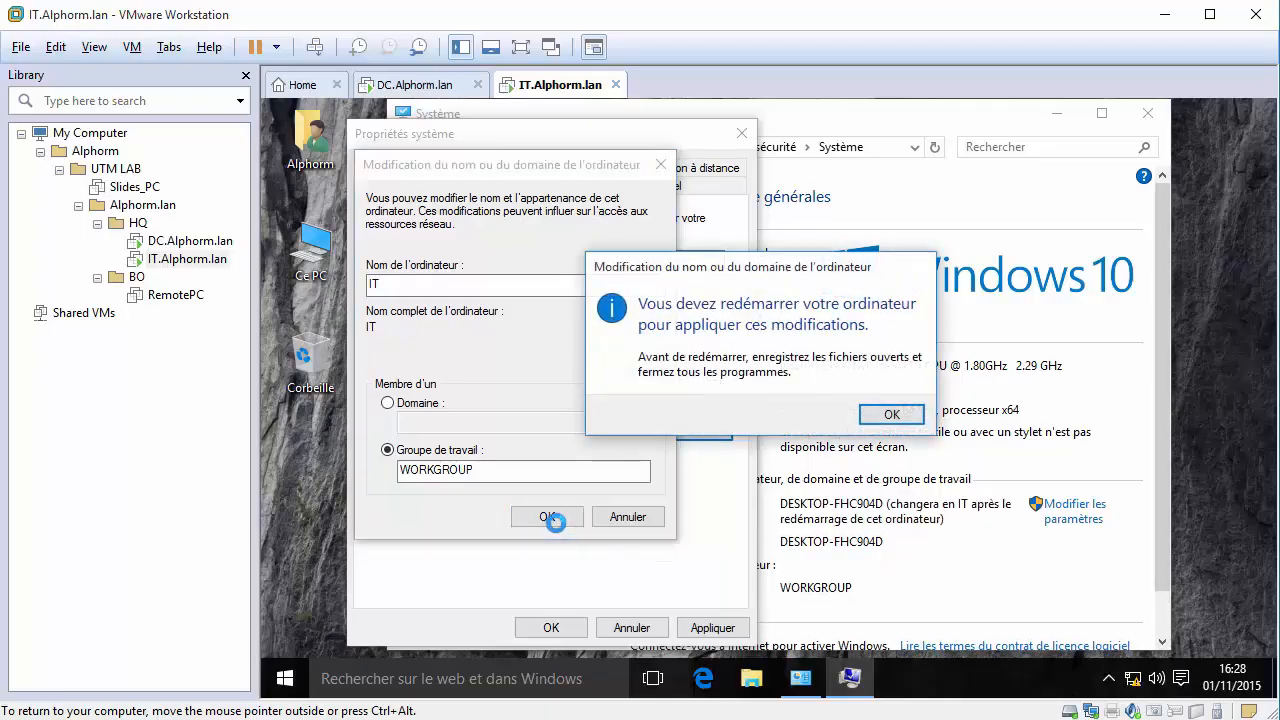
left_click(861, 419)
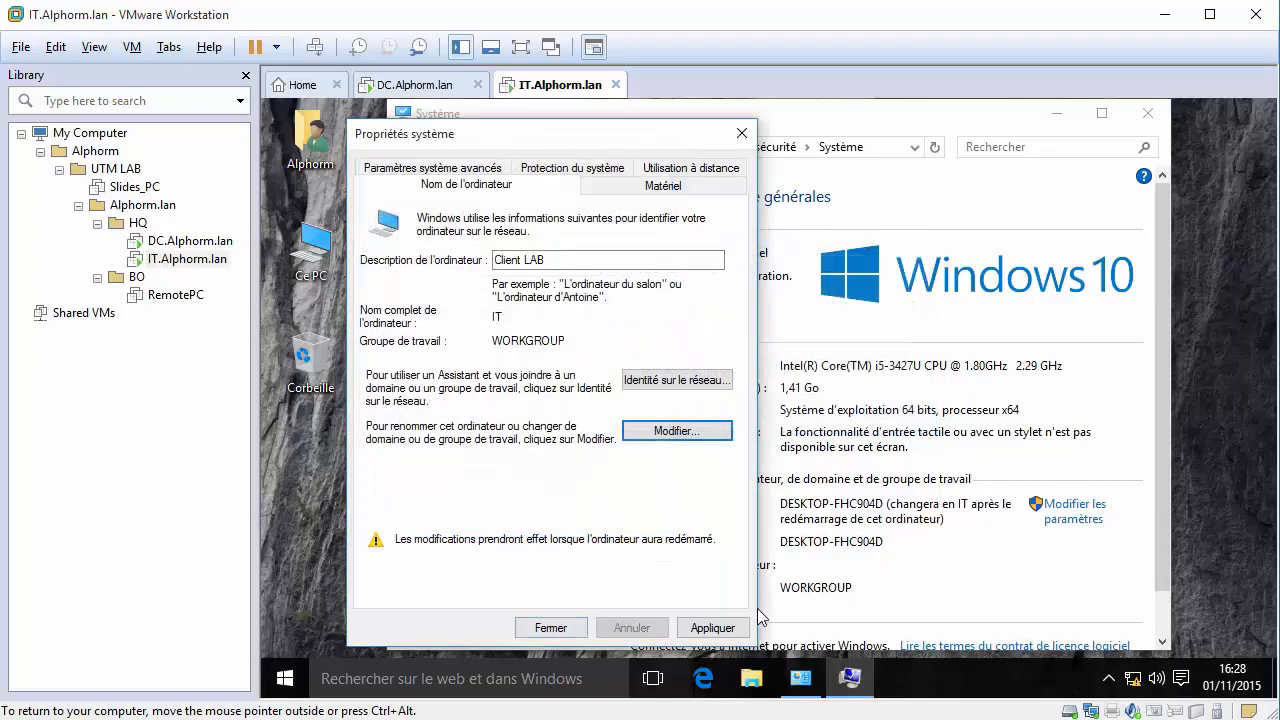
left_click(730, 627)
left_click(861, 414)
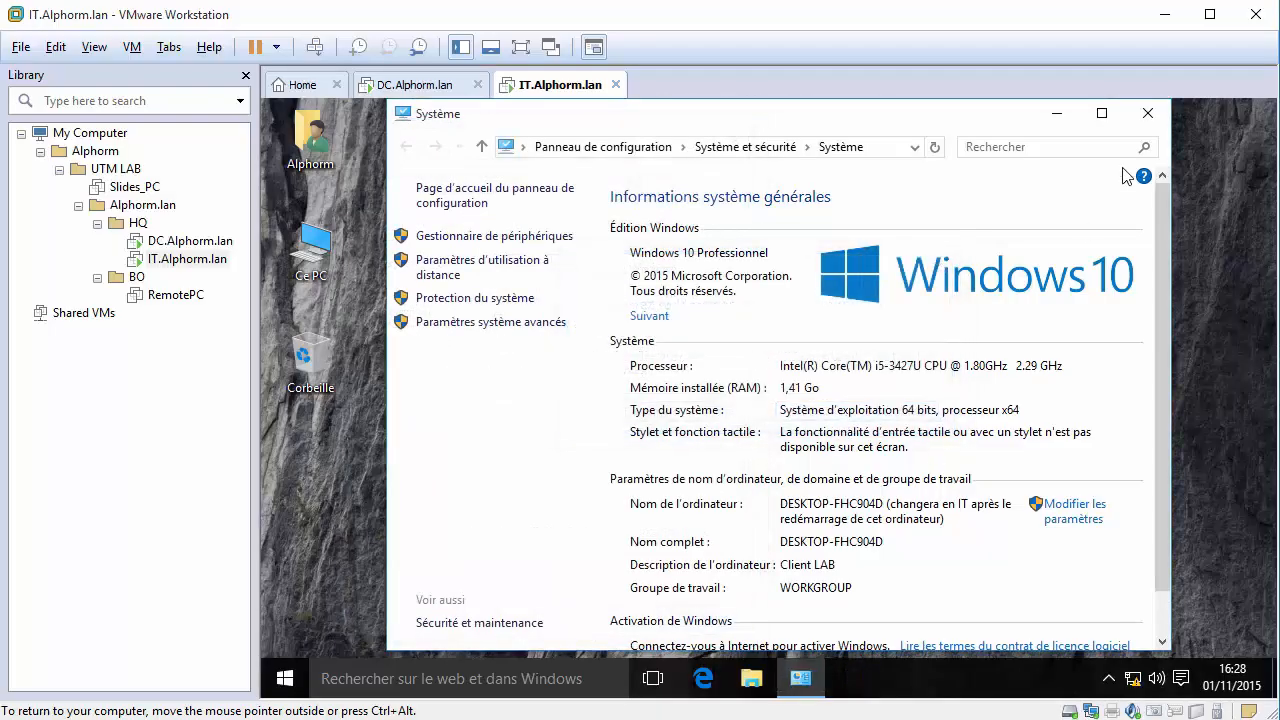
left_click(1148, 113)
left_click(518, 470)
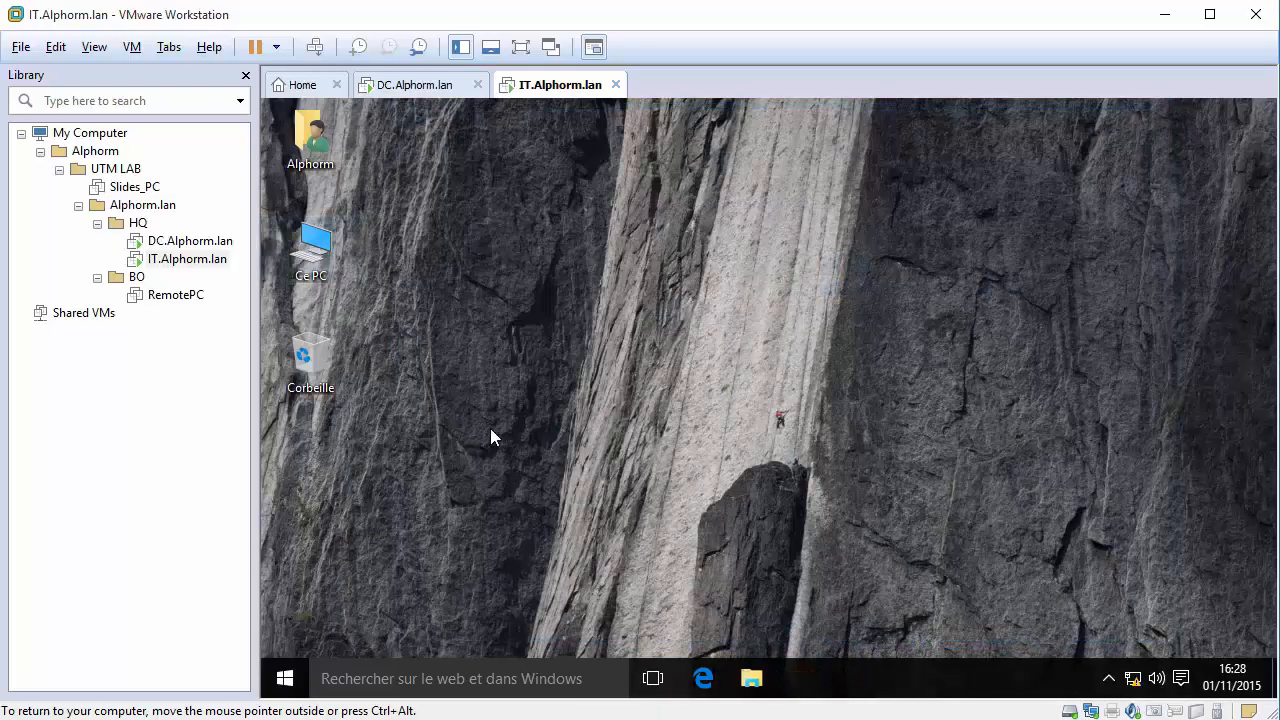
On the DC server, start Add Roles and Features with role-based installation on the local server.
left_click(190, 241)
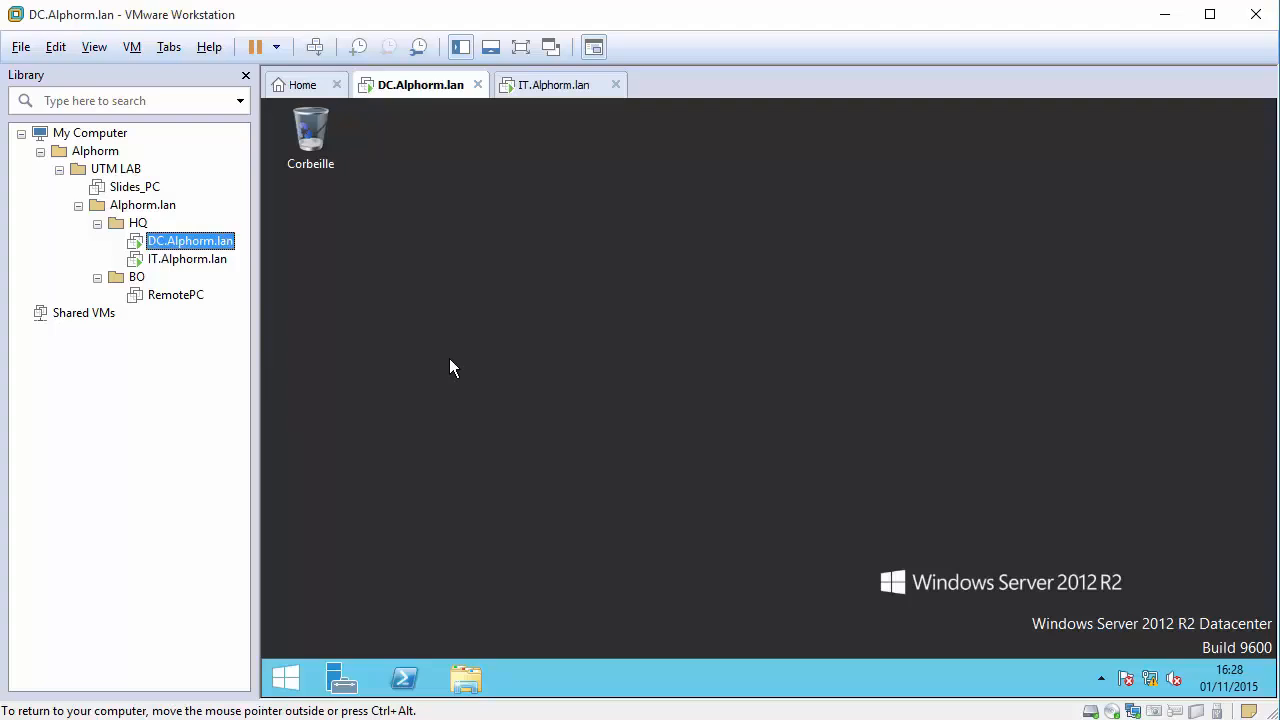
left_click(338, 679)
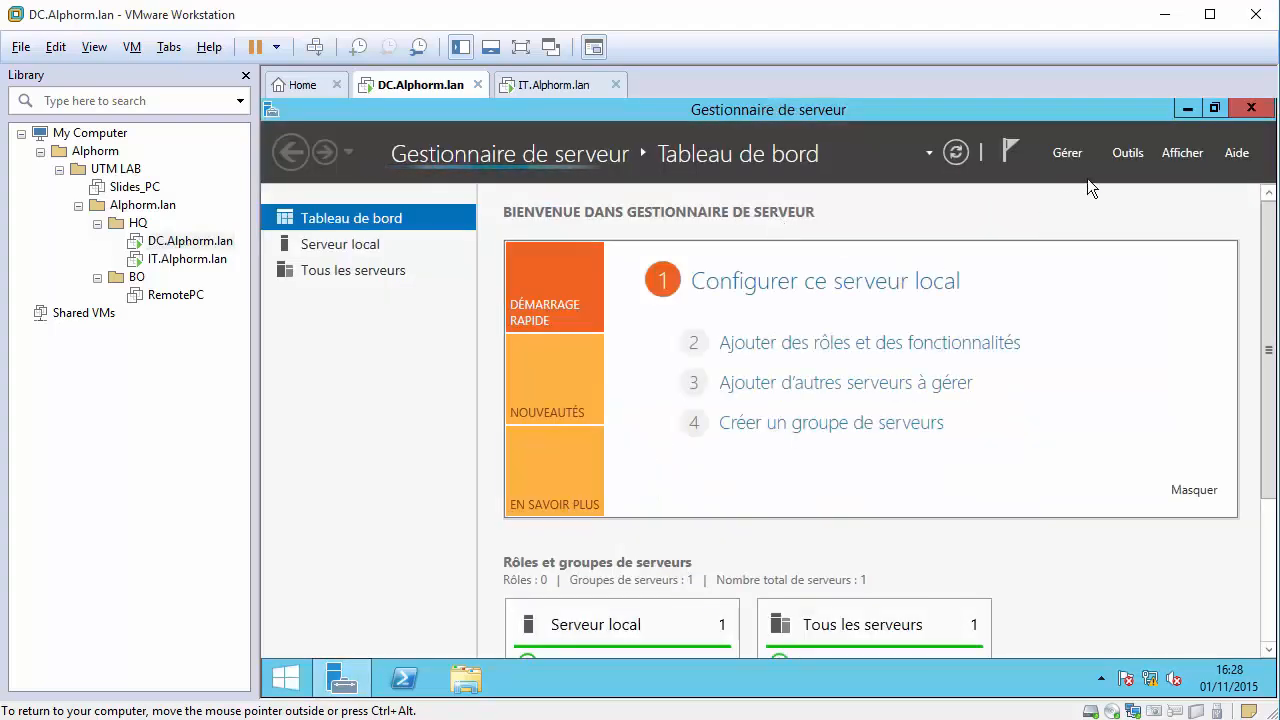
left_click(1112, 155)
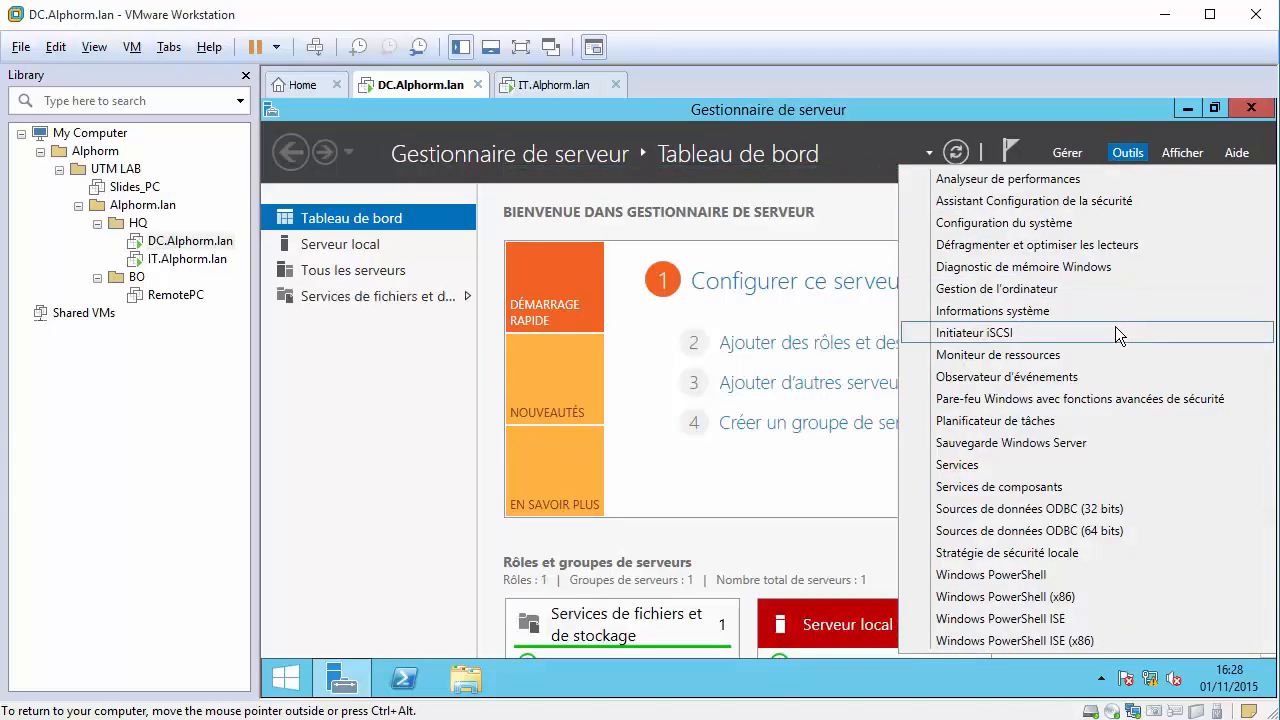
left_click(1089, 150)
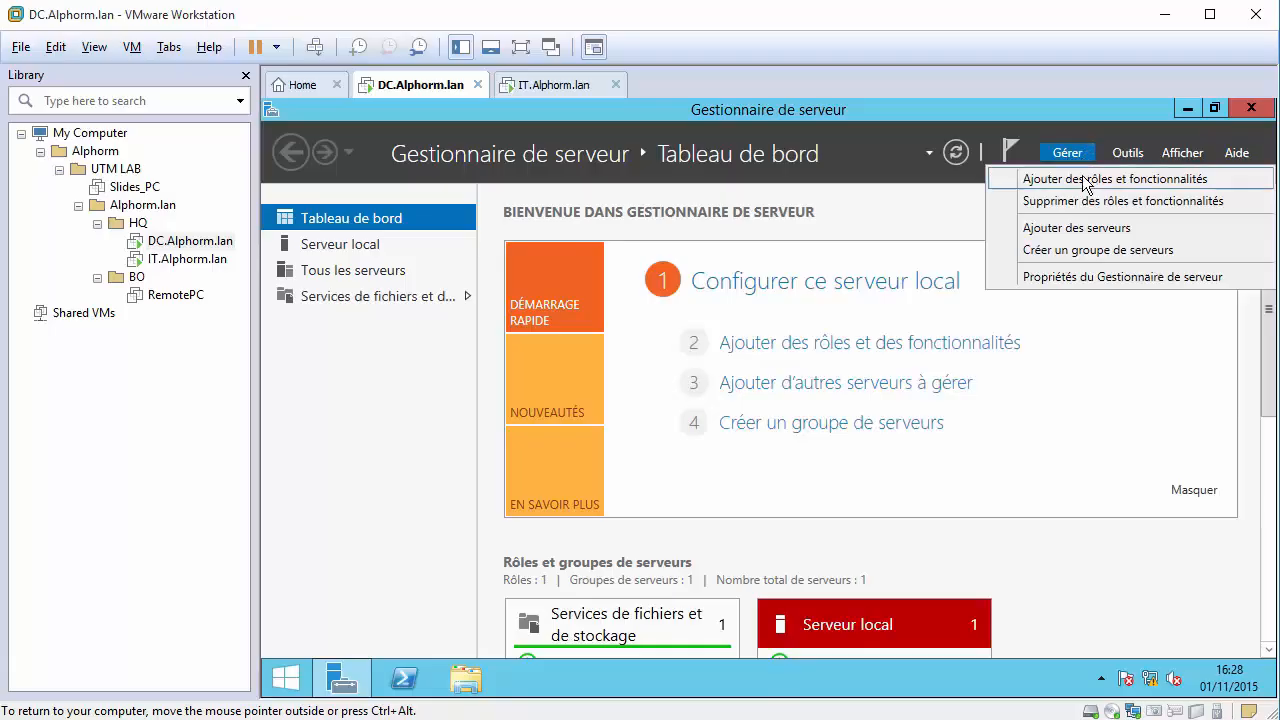
left_click(1082, 176)
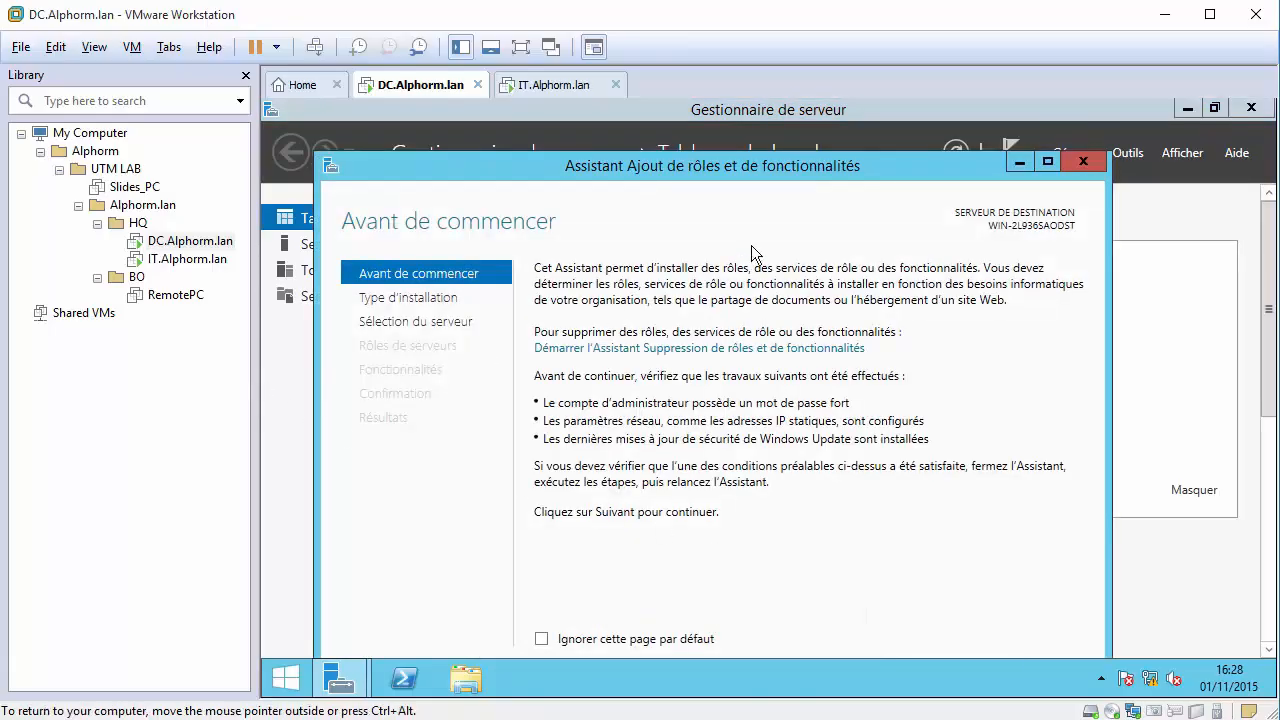
left_click_drag(708, 170, 719, 98)
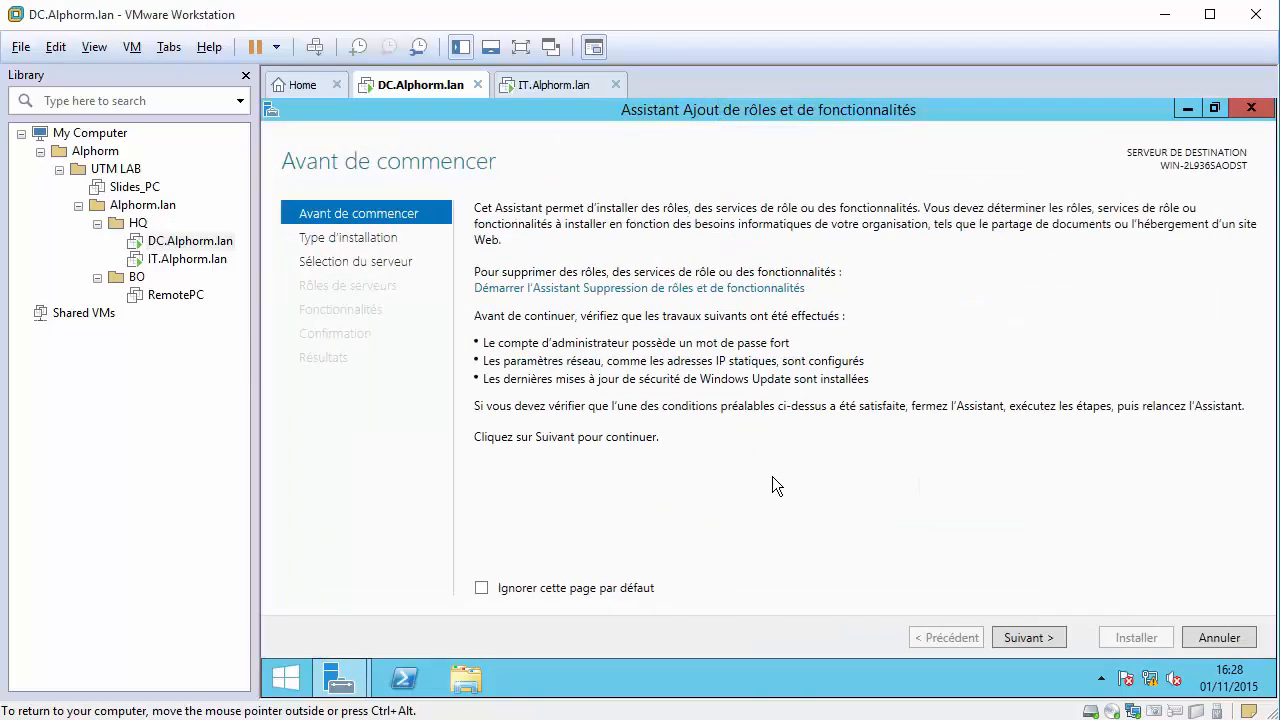
left_click(1029, 638)
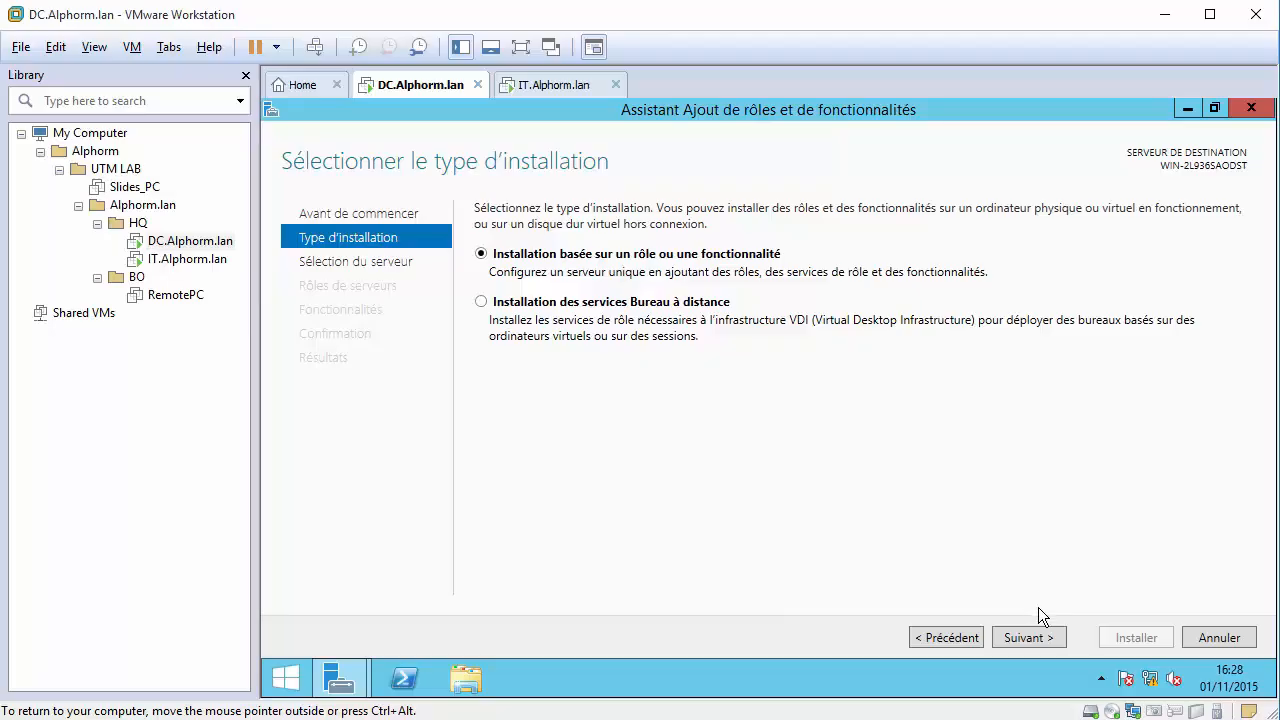
left_click(1024, 637)
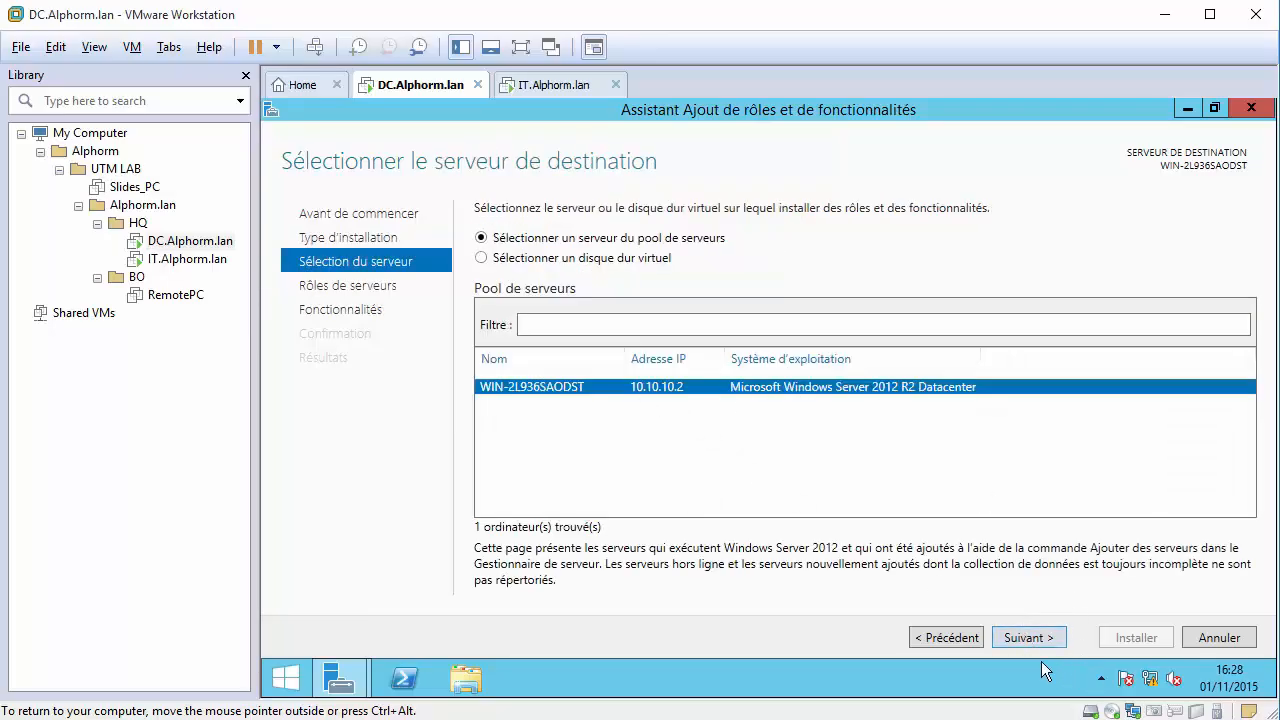
left_click(1024, 638)
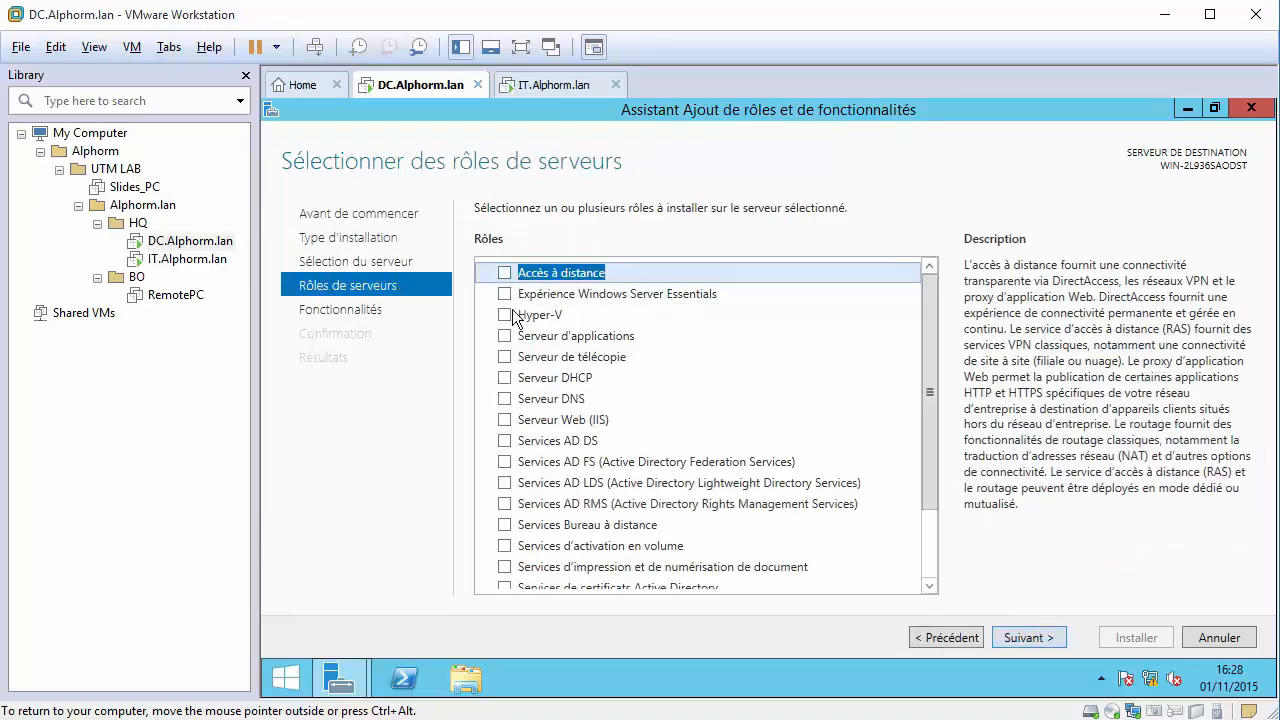
Select Services AD DS with its required features, allow automatic restart, and install.
scroll(563, 406, "down", 1)
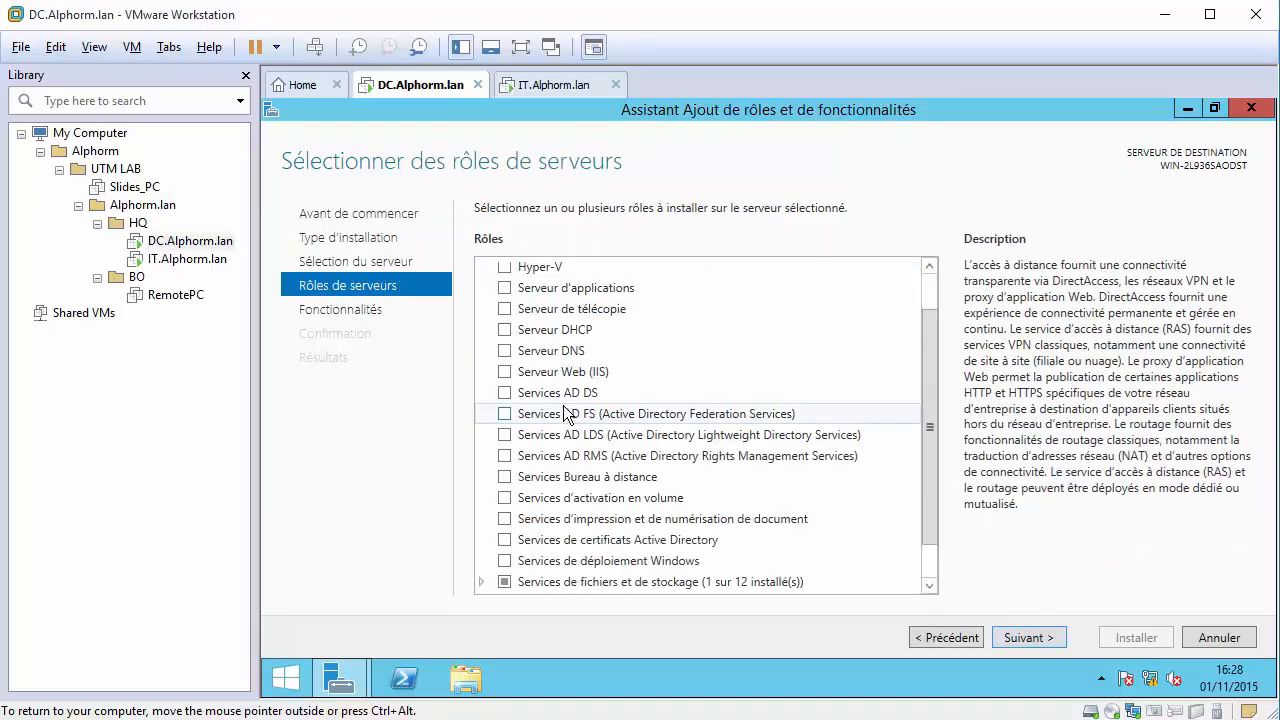
left_click(505, 393)
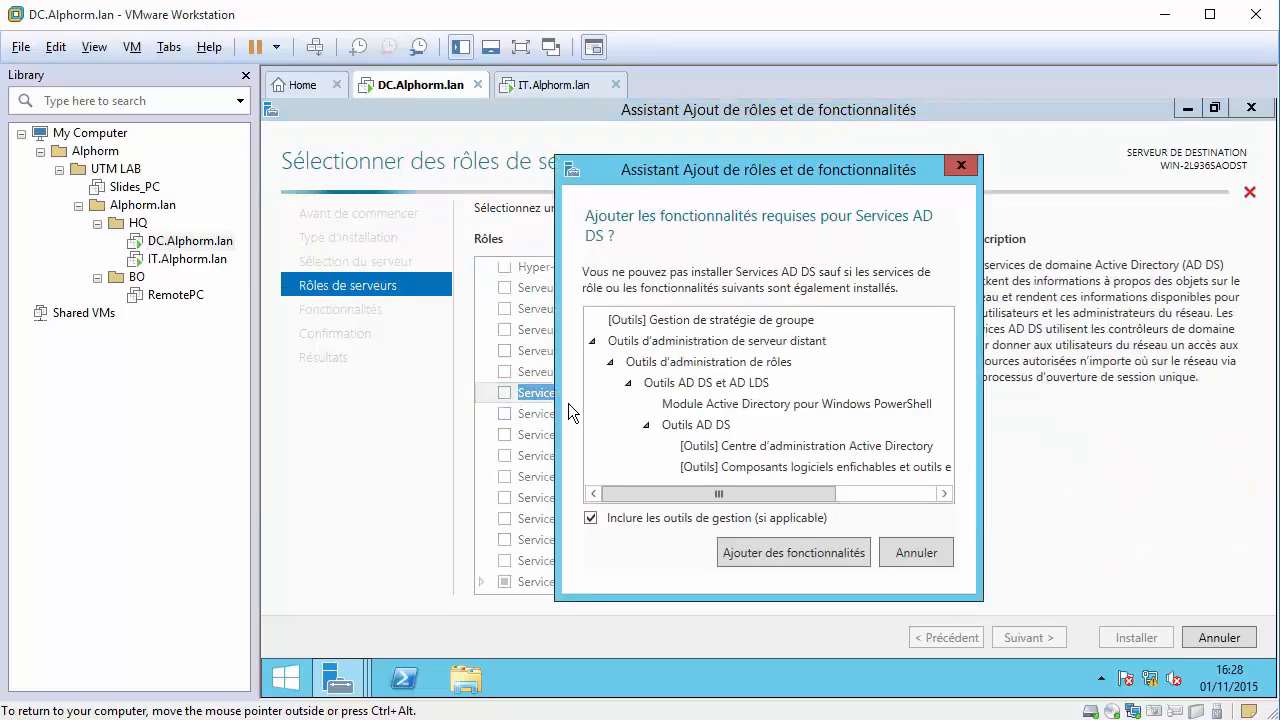
left_click(801, 553)
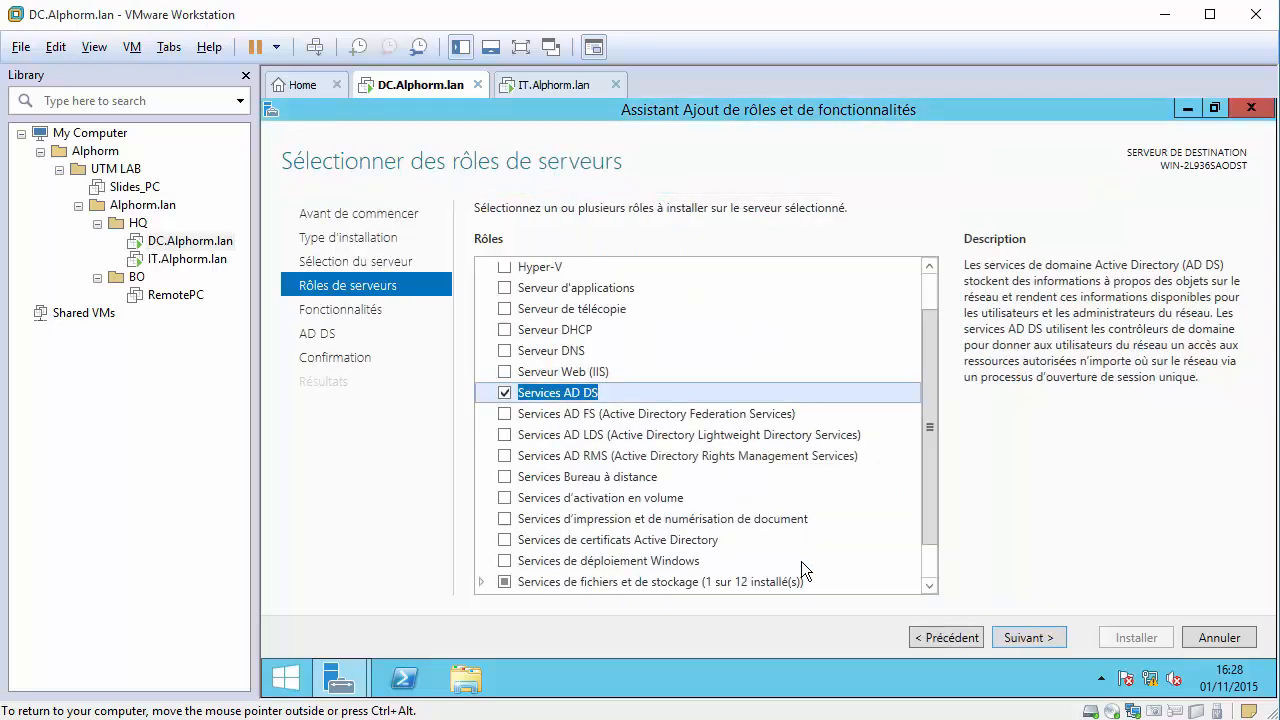
left_click(1047, 637)
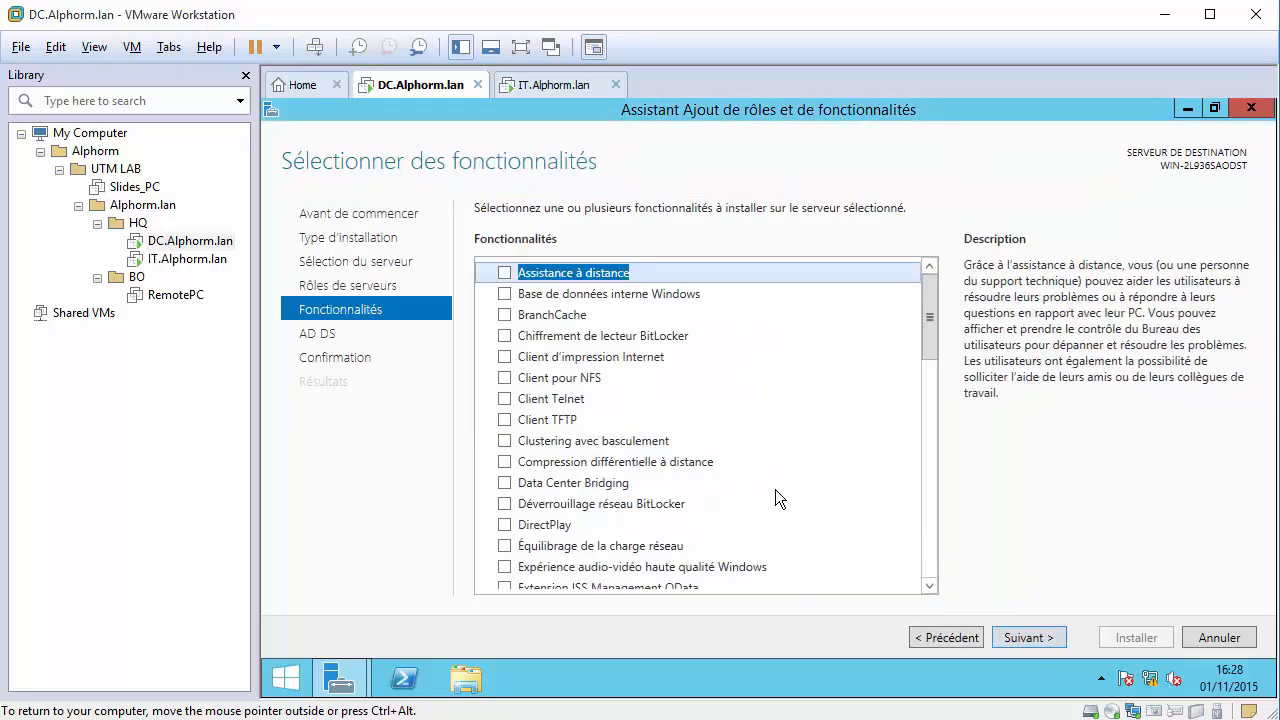
left_click(1026, 631)
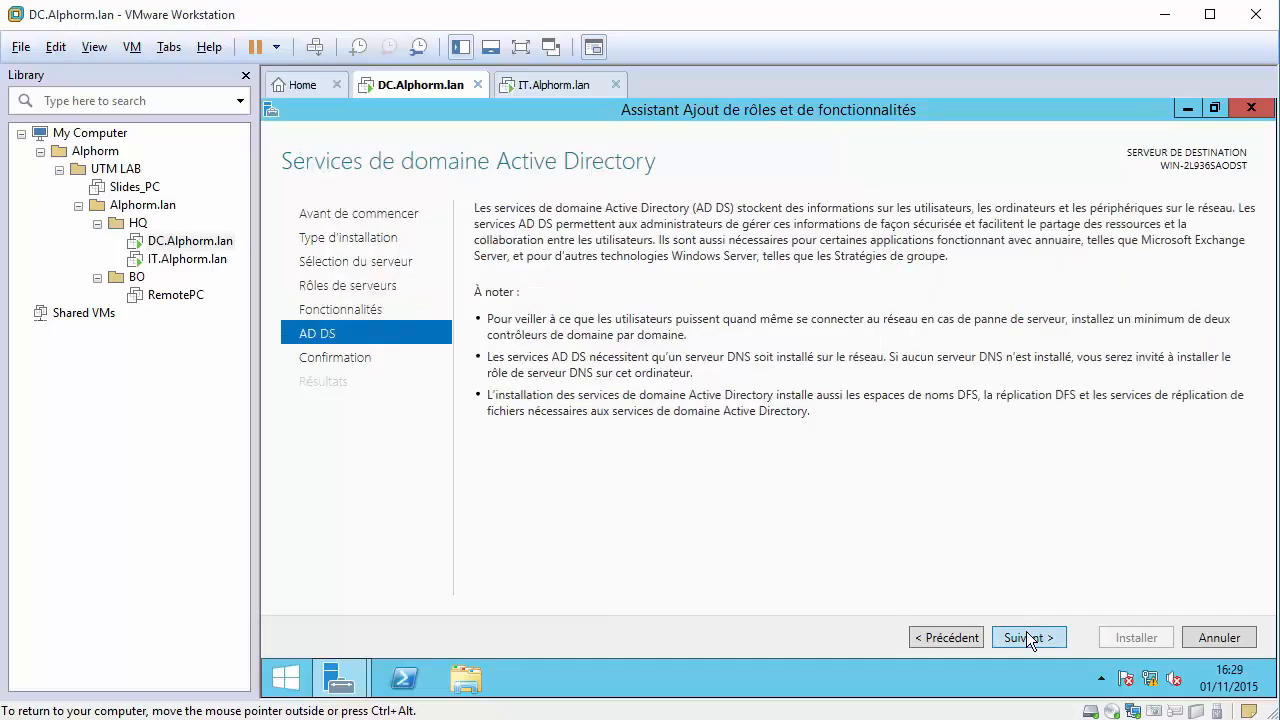
left_click(1026, 631)
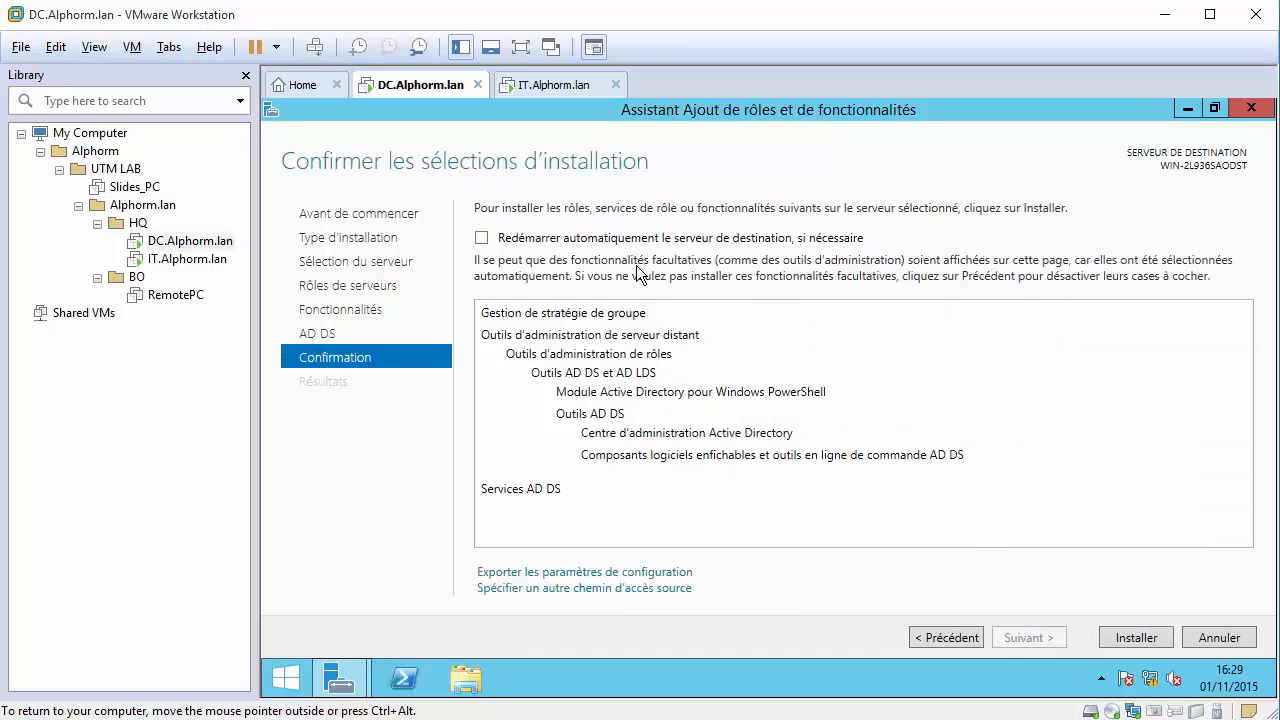
left_click(603, 241)
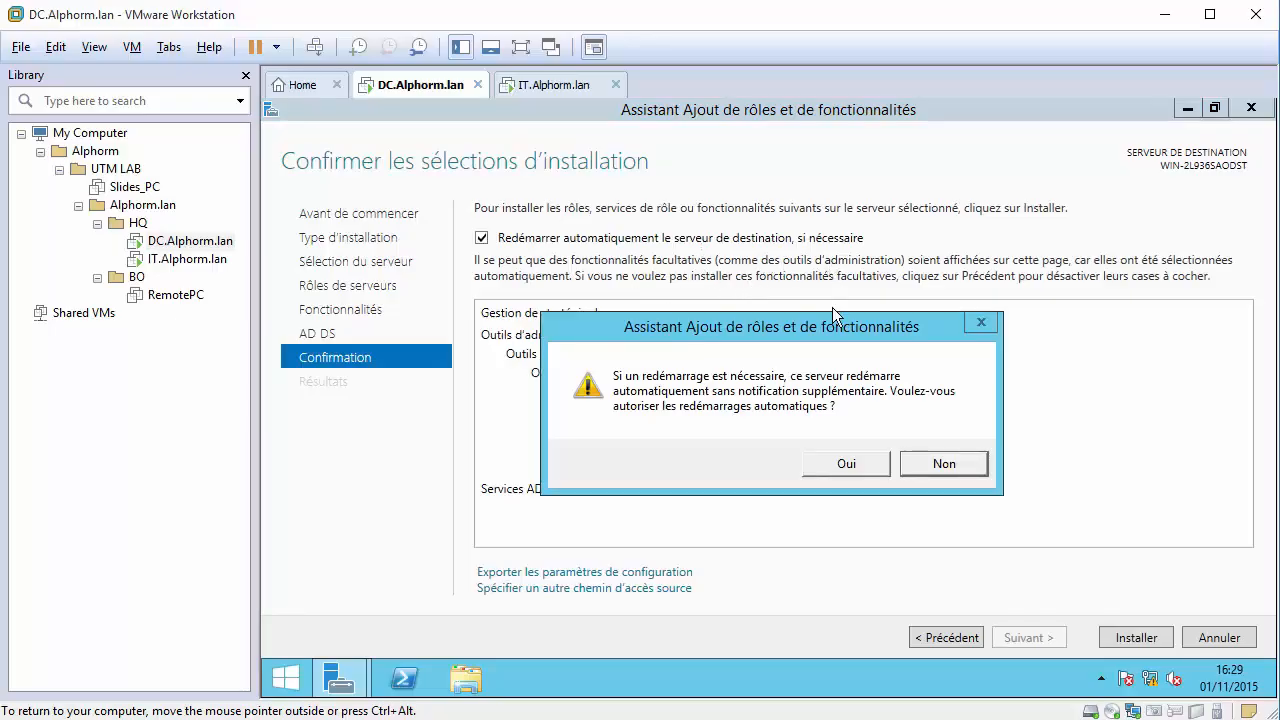
left_click(859, 469)
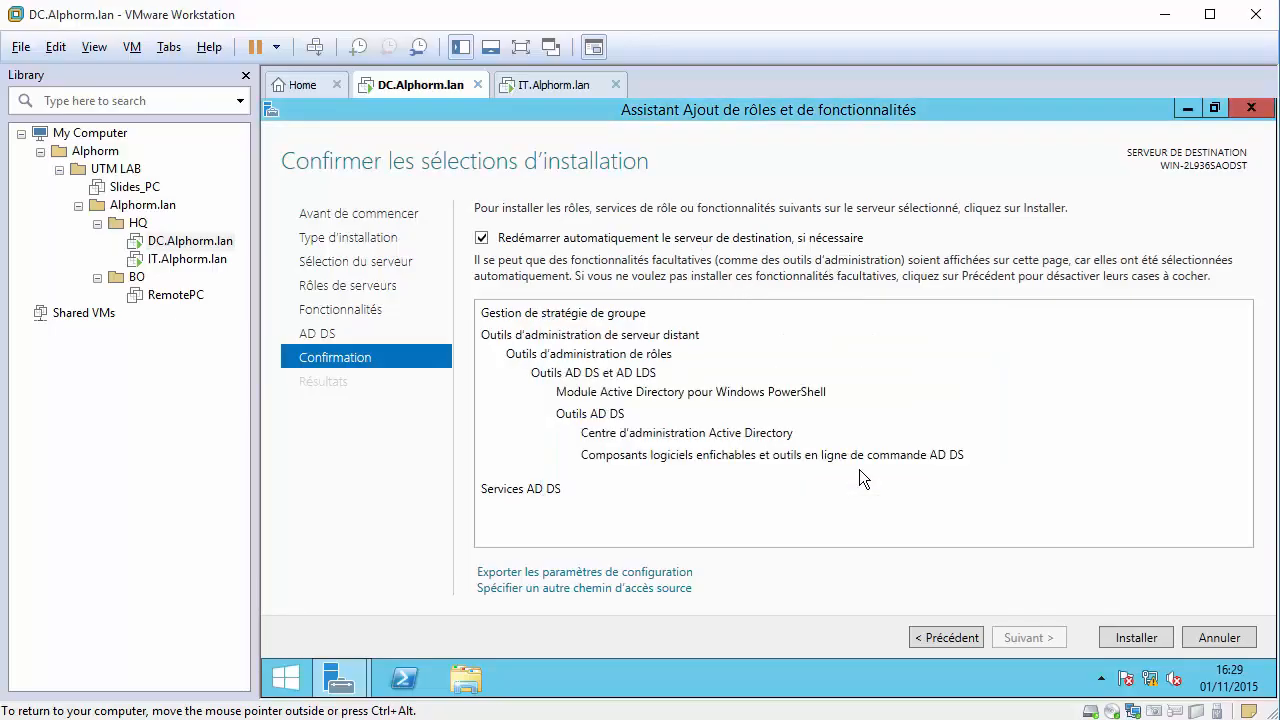
left_click(1124, 637)
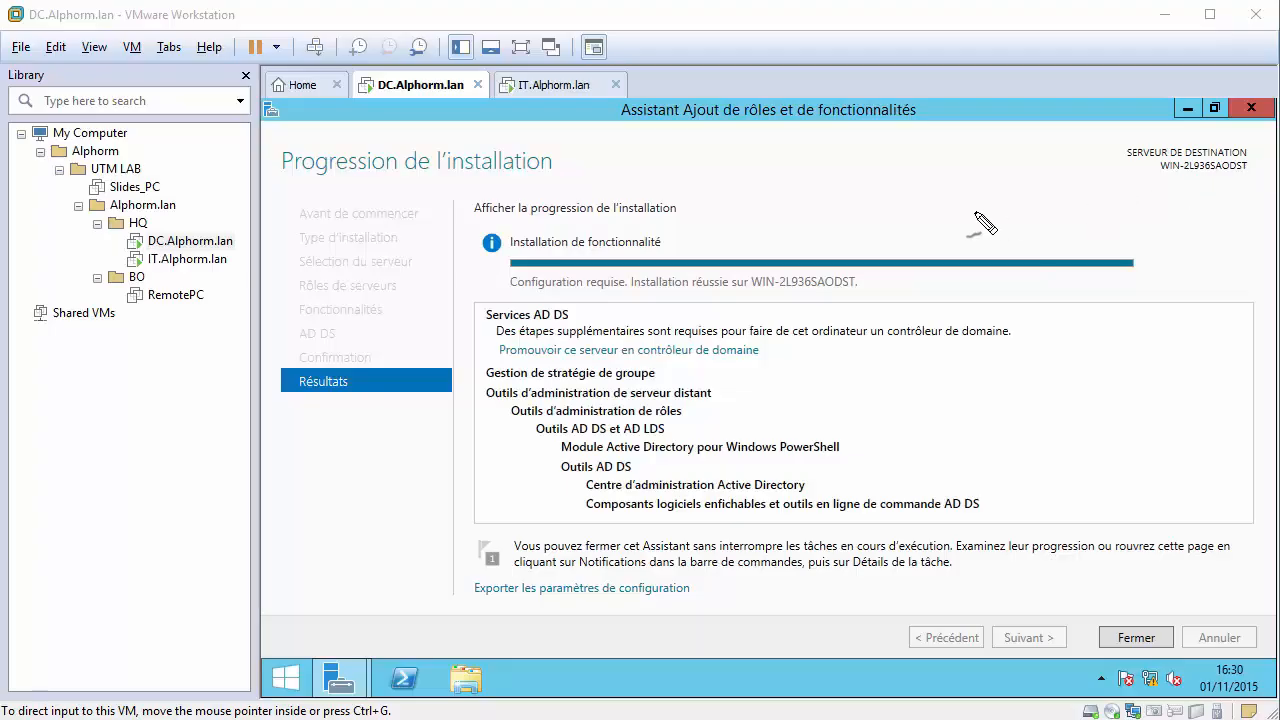
Close the completed Add Roles and Features wizard, returning to the Server Manager dashboard.
mouse_move(805, 291)
left_mouse_down()
mouse_move(746, 297)
mouse_move(857, 295)
left_mouse_up()
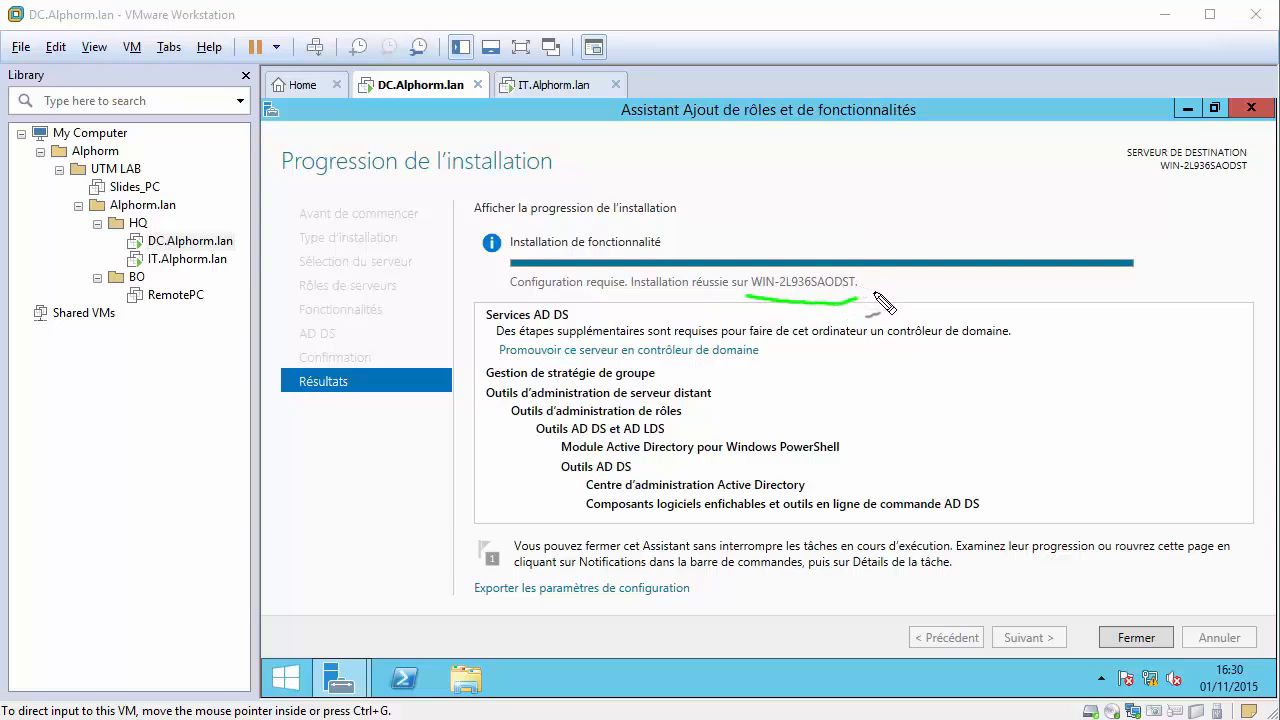
key("Escape")
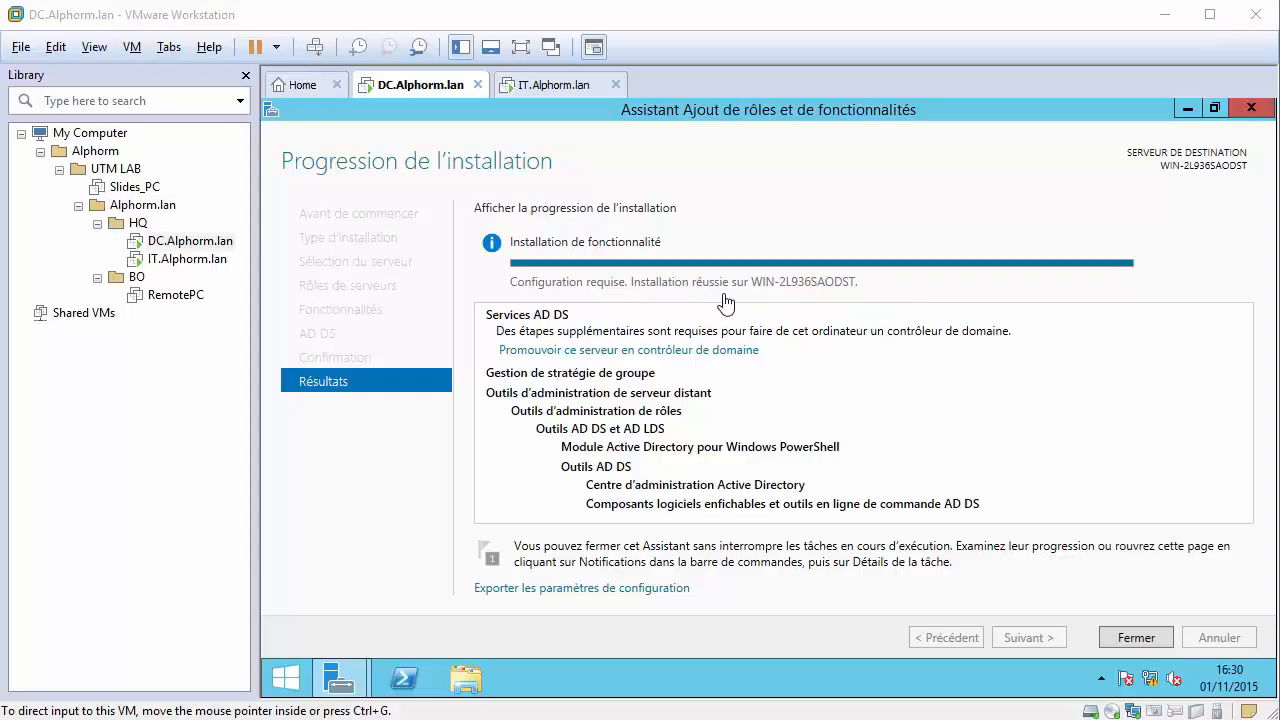
left_click(1135, 637)
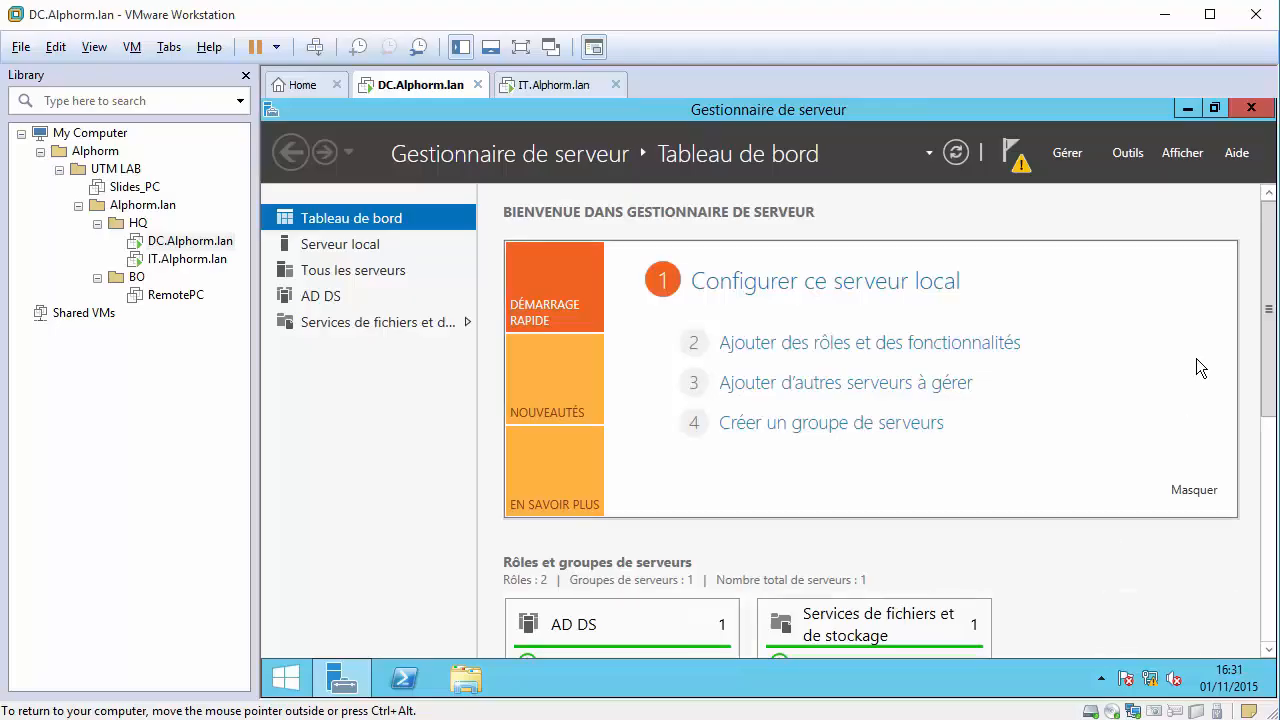
Close Server Manager and restart the DC with reason 'Matériel : installation (planifiée)'.
left_click(1014, 155)
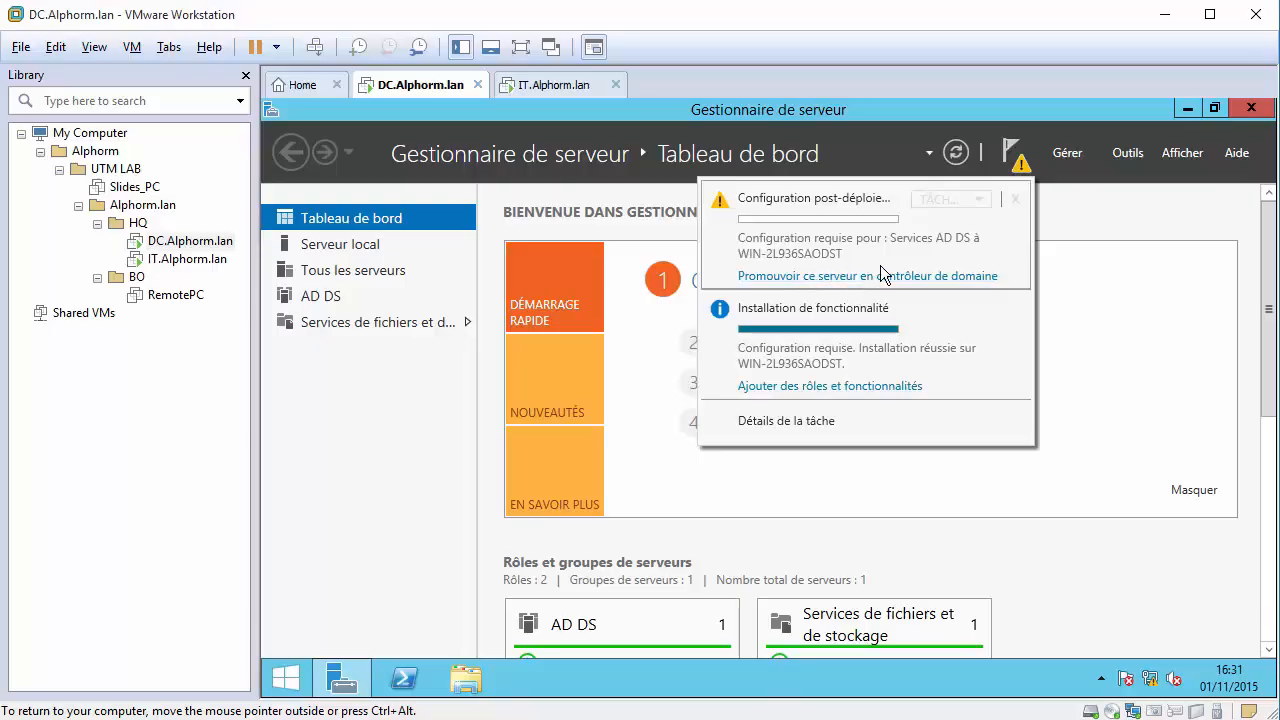
left_click(1084, 217)
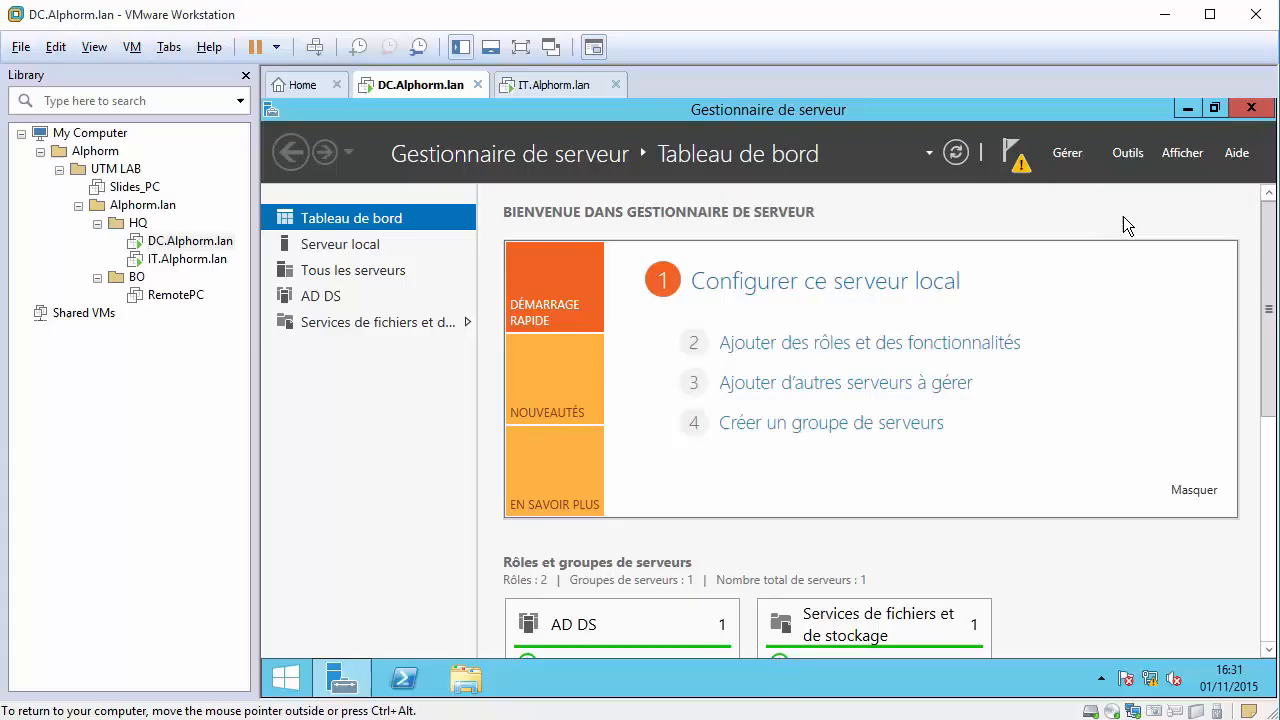
left_click(1250, 107)
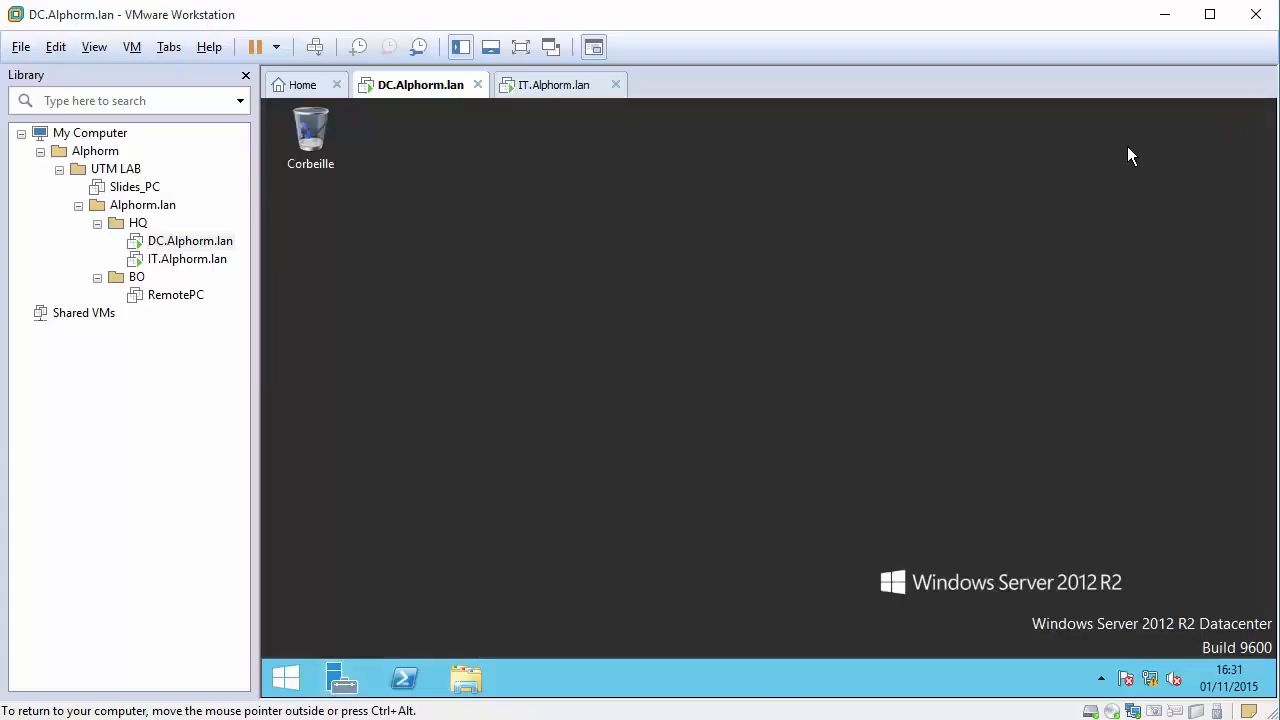
right_click(290, 678)
mouse_move(410, 632)
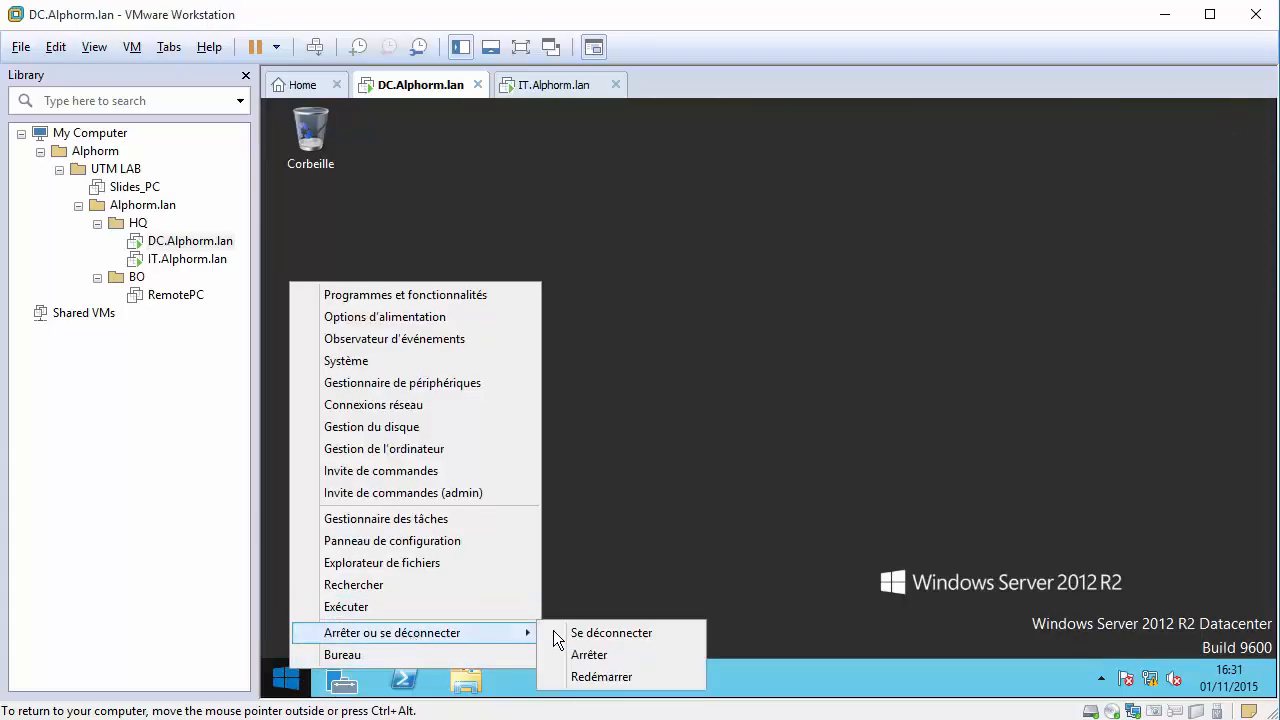
left_click(609, 680)
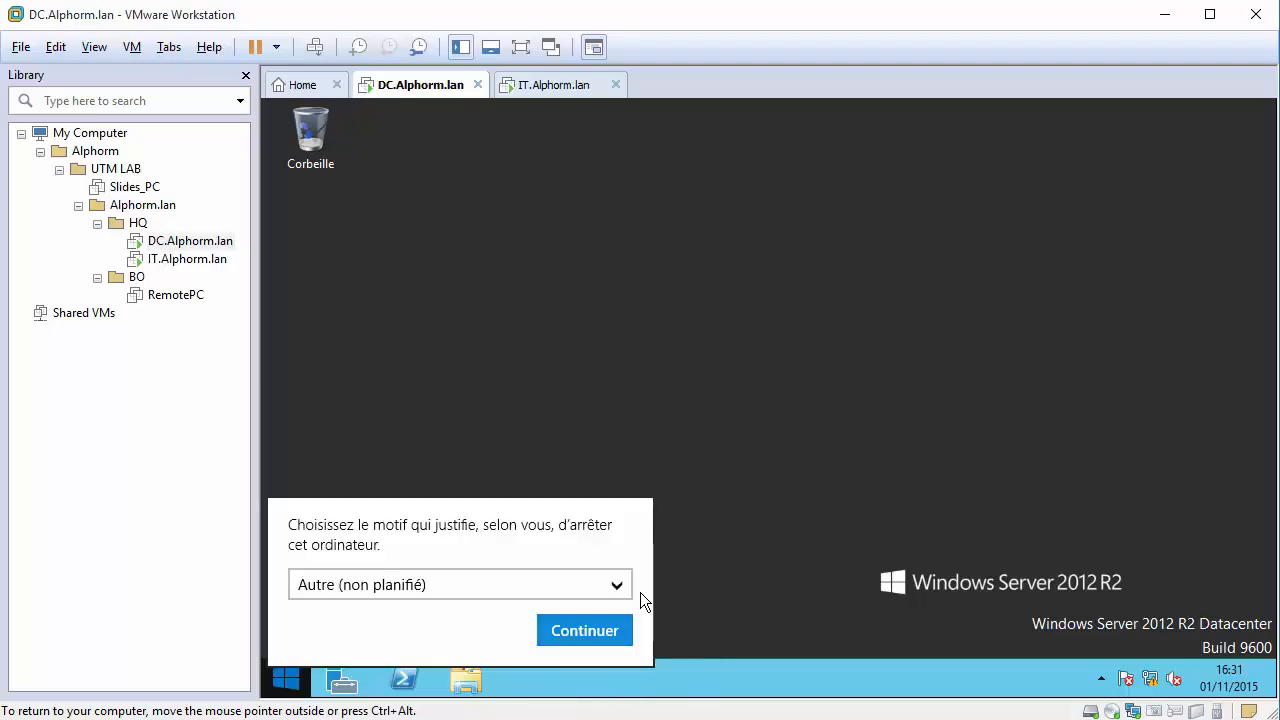
left_click(540, 584)
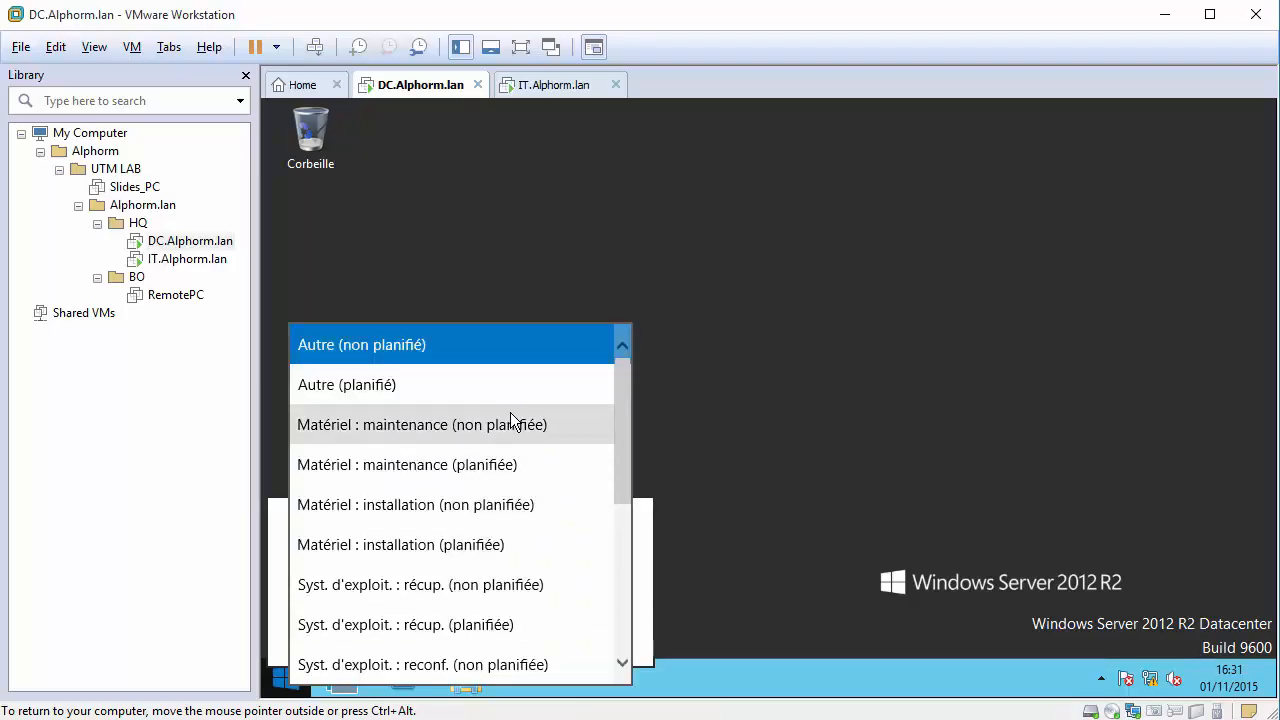
left_click(476, 553)
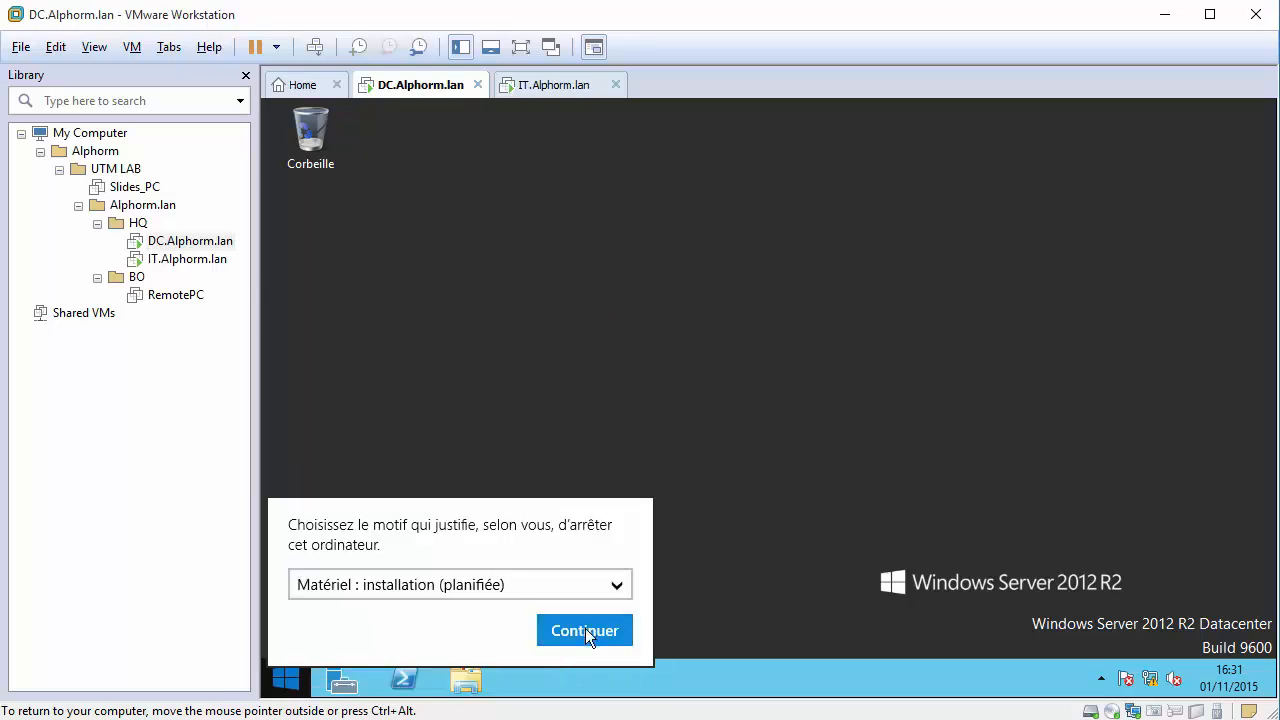
left_click(587, 626)
left_click(1048, 333)
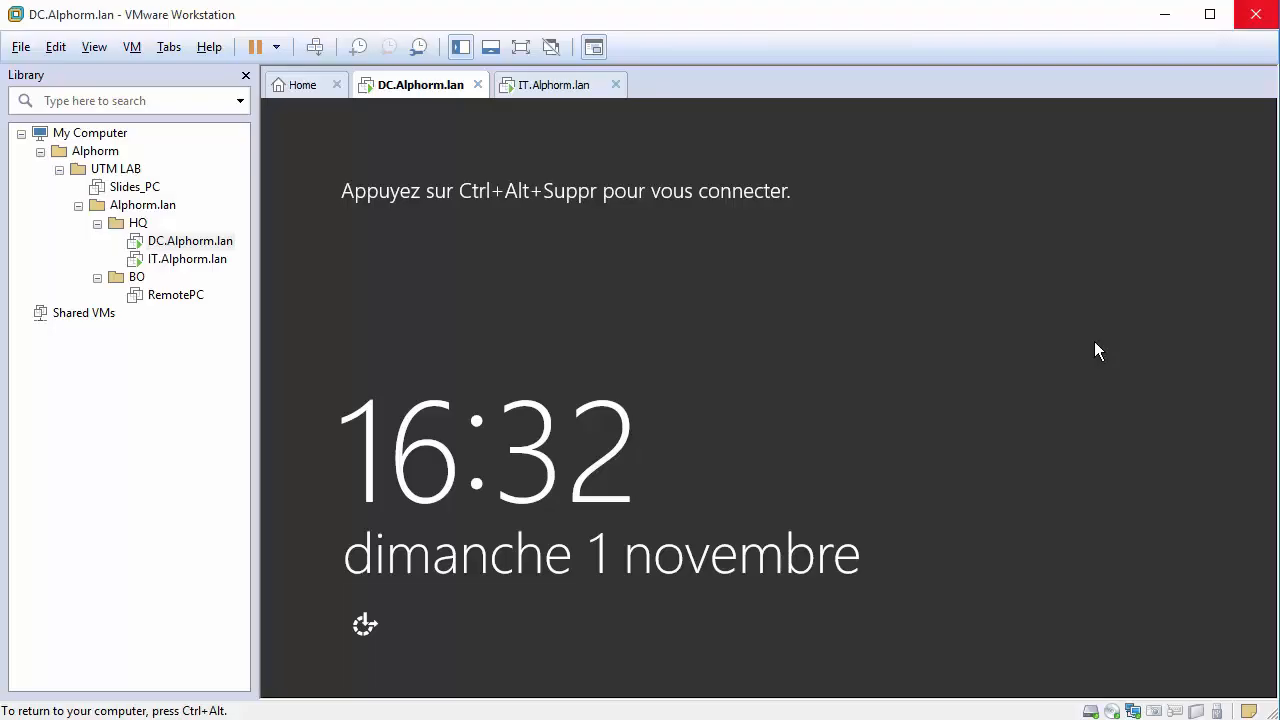
Unlock the DC with Ctrl+Alt+Insert and sign in as Administrateur with the account password.
key("ctrl+alt+Insert")
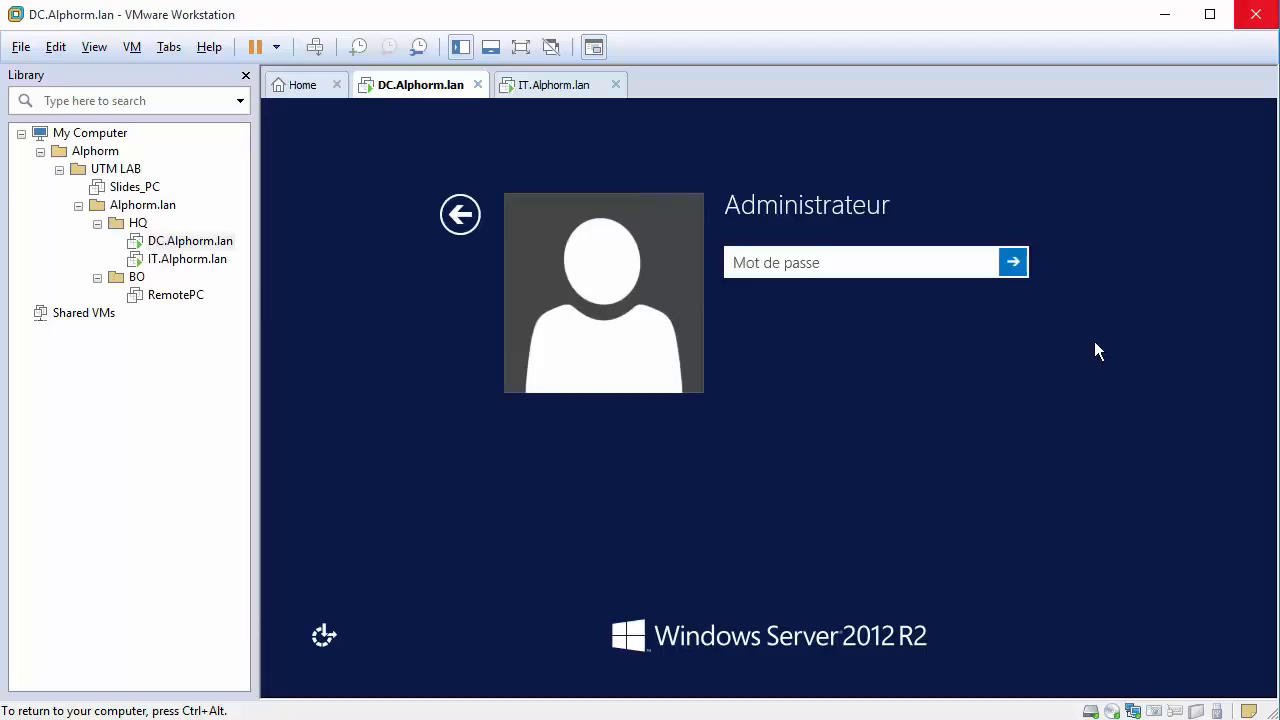
type("••••••••••")
key("BackSpace")
key("BackSpace")
key("BackSpace")
key("BackSpace")
key("BackSpace")
key("BackSpace")
key("BackSpace")
key("BackSpace")
key("BackSpace")
key("BackSpace")
type("•••••••••••")
key("Return")
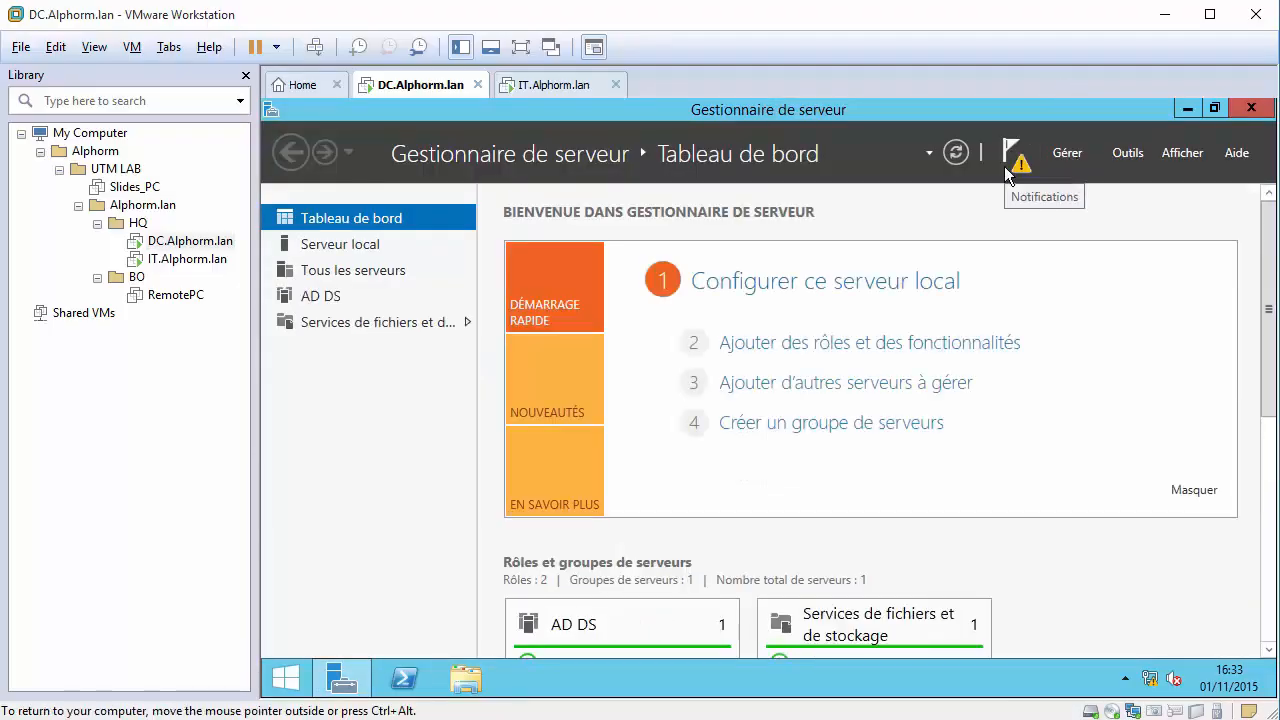
left_click(1006, 170)
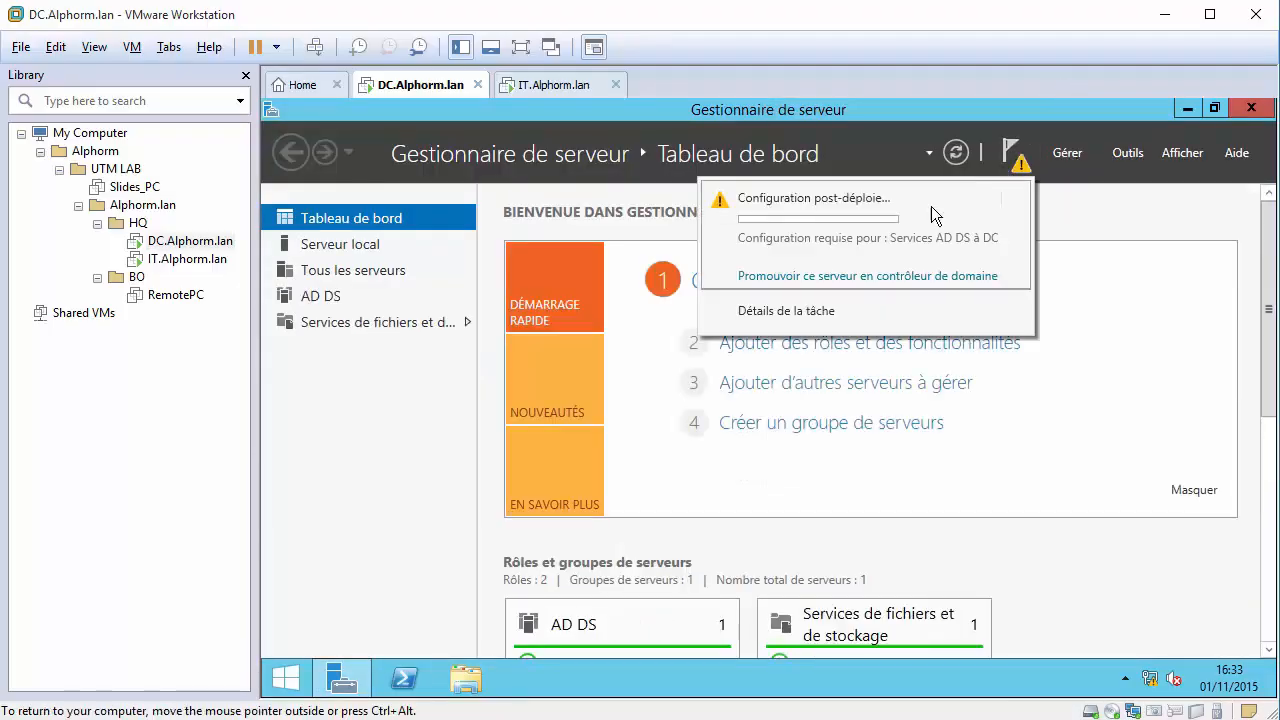
Choose 'Promouvoir ce serveur en contrôleur de domaine', check the computer name in Système, then return to the wizard.
left_click(853, 276)
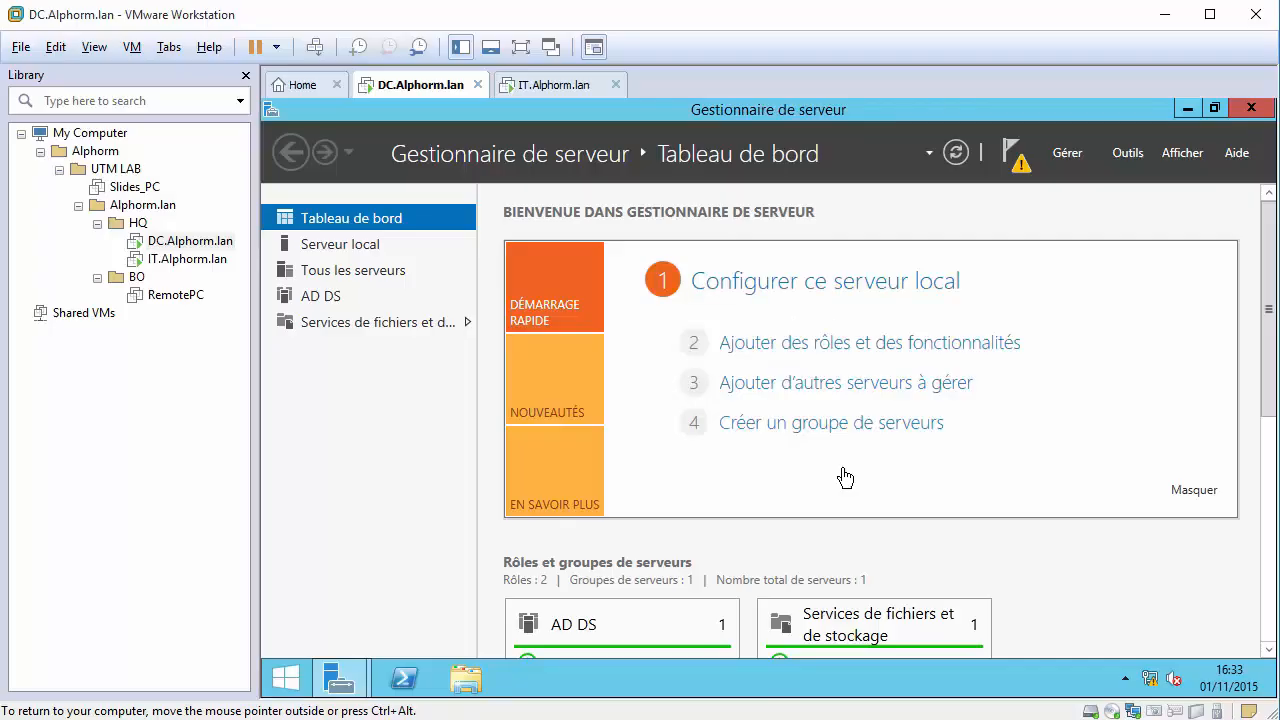
right_click(285, 688)
left_click(371, 372)
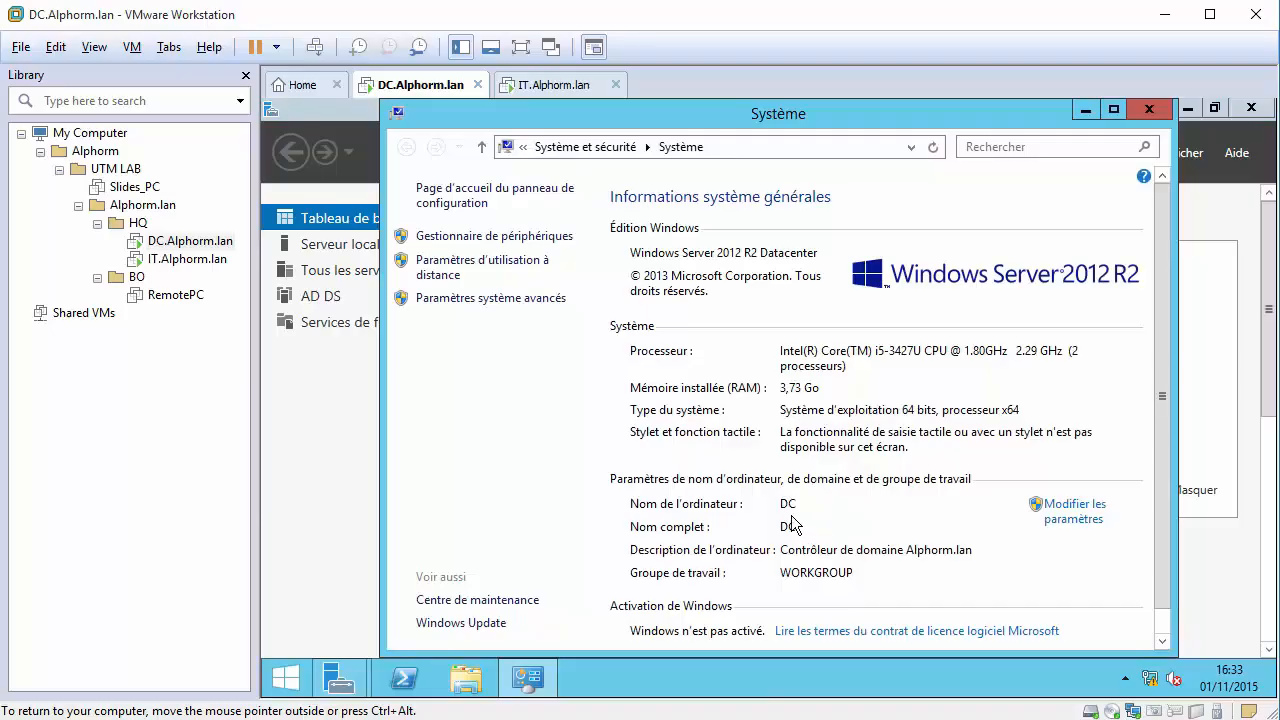
left_click(1142, 108)
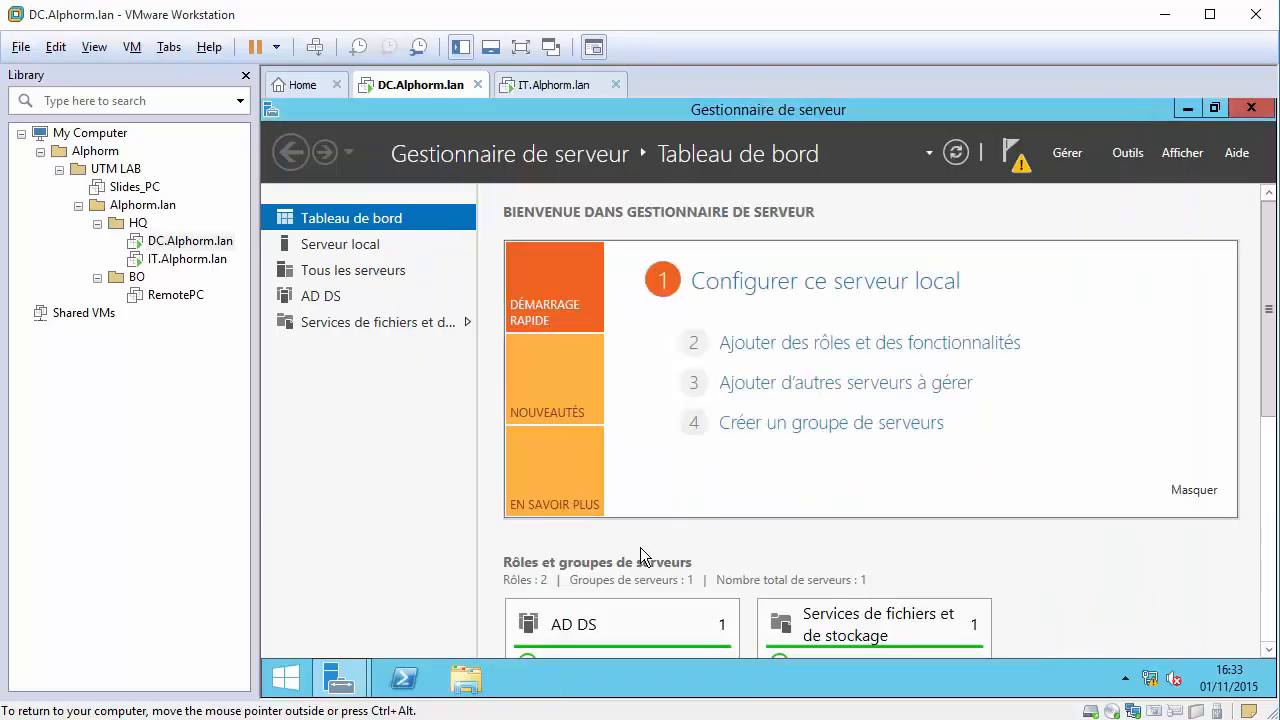
mouse_move(340, 680)
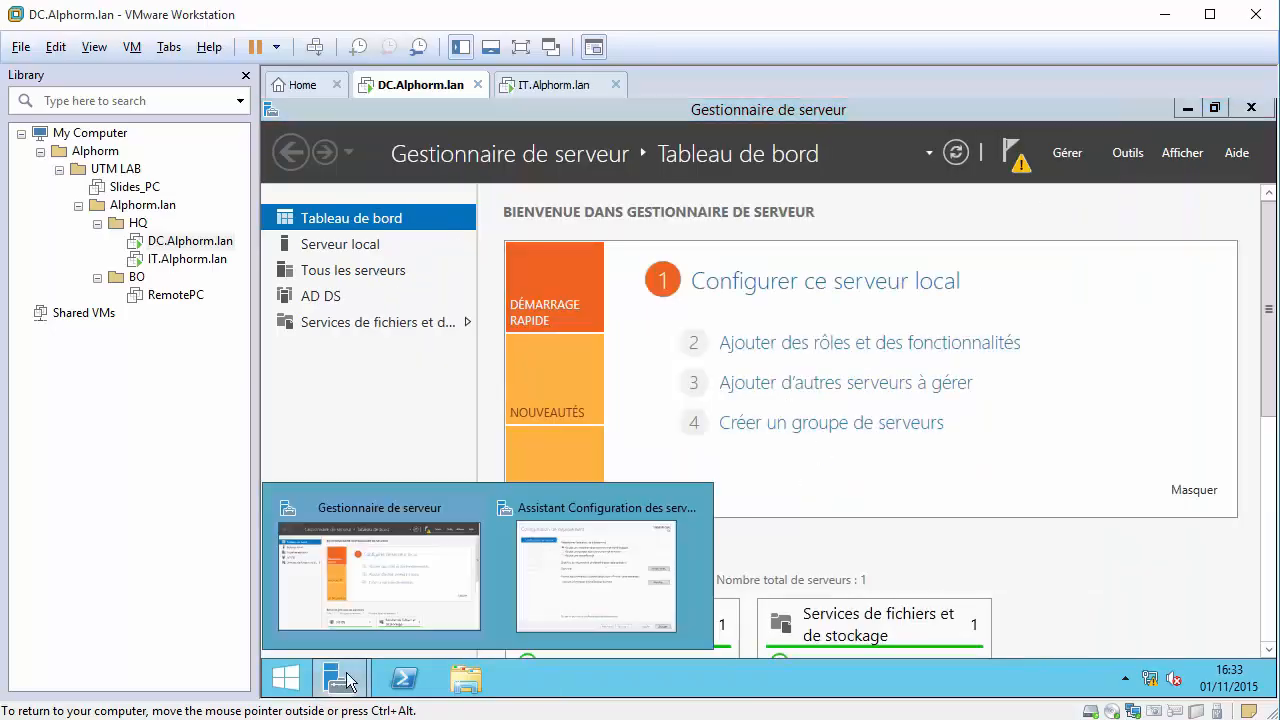
left_click(535, 588)
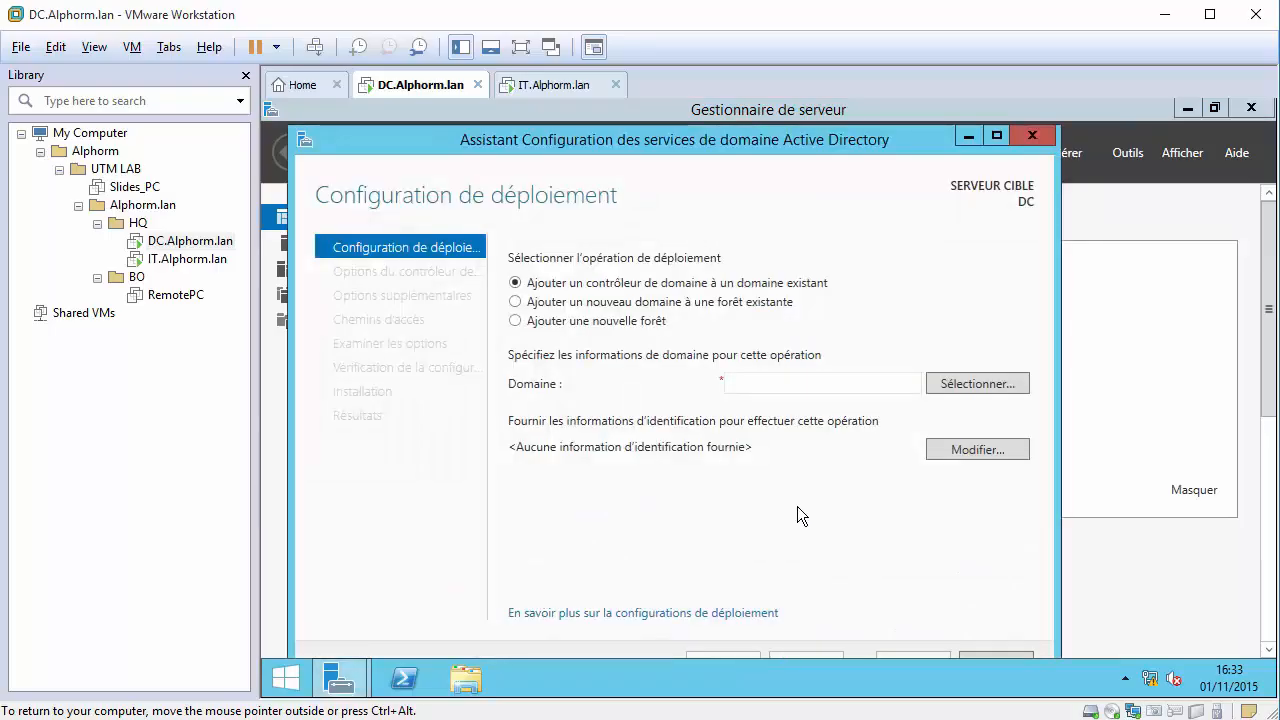
Select Ajouter une nouvelle forêt with root domain Alphorm.lan, maximize the wizard, and continue.
left_click(515, 320)
left_click(766, 386)
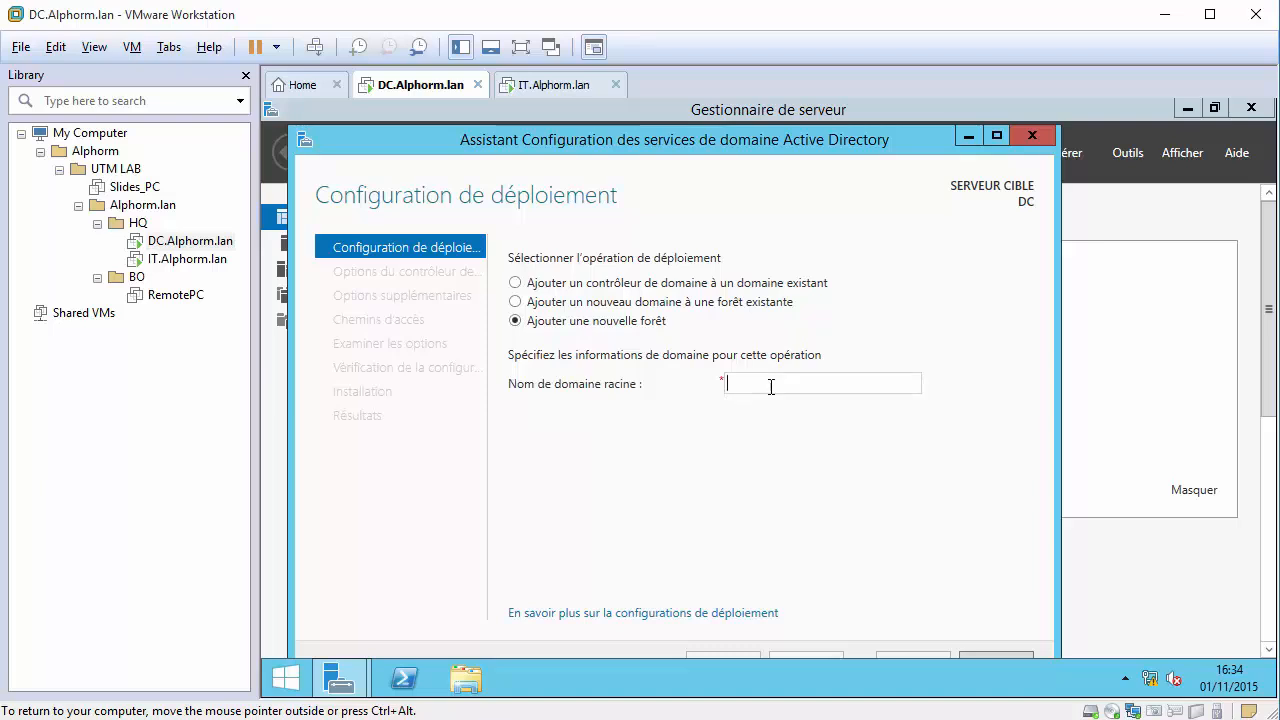
type("alpha")
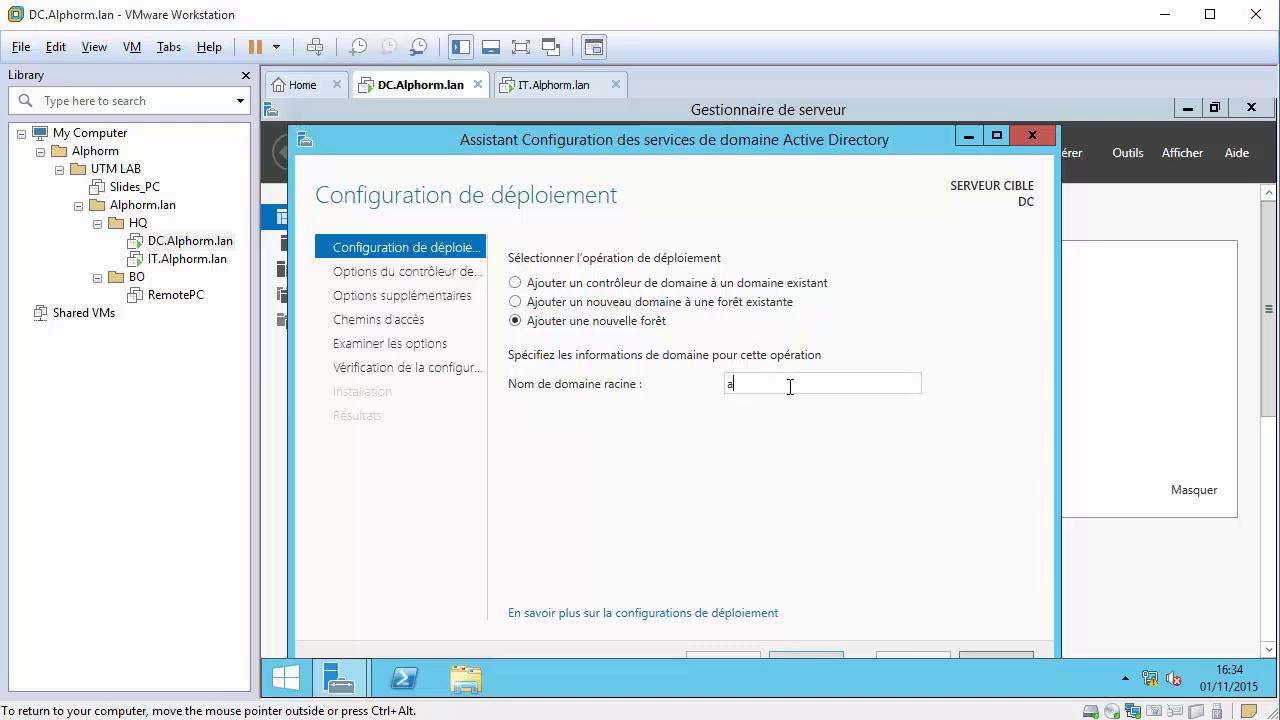
key("BackSpace")
key("BackSpace")
key("BackSpace")
key("BackSpace")
key("BackSpace")
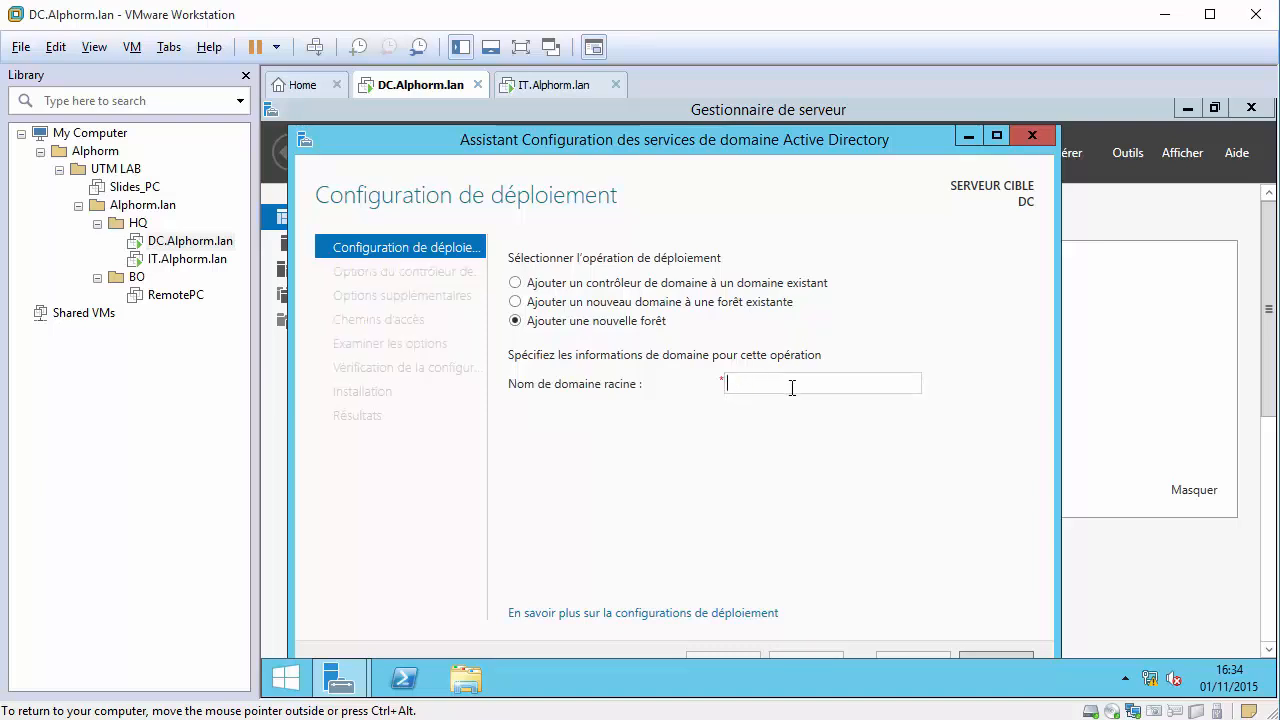
type("Alphorm.lan")
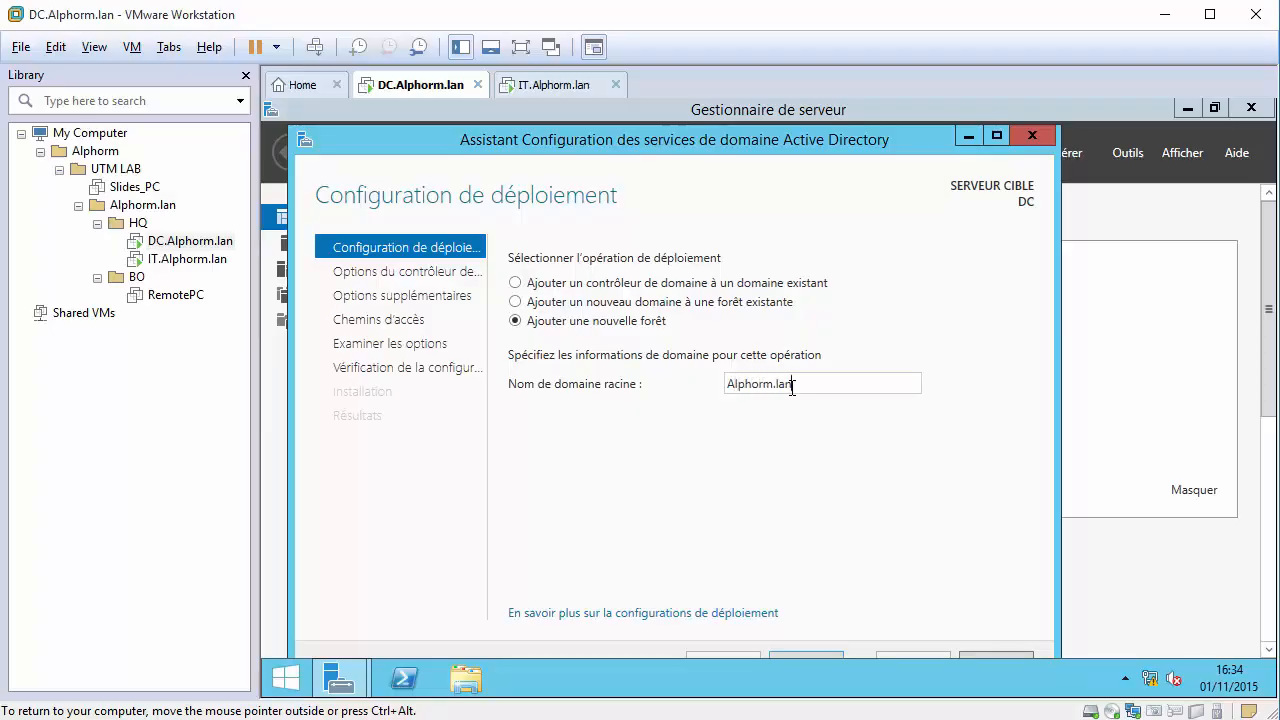
double_click(799, 137)
left_click(1020, 632)
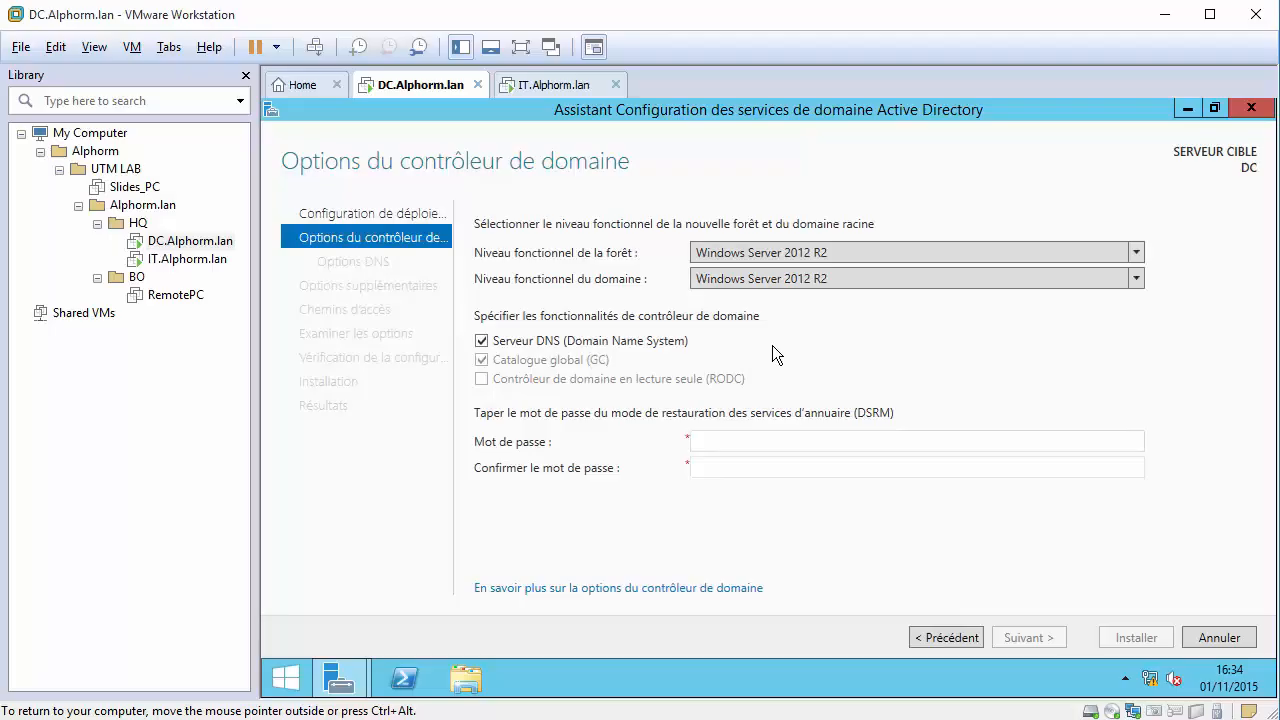
Keep Windows Server 2012 R2 forest level, enter and confirm the DSRM password, then continue.
left_click(766, 254)
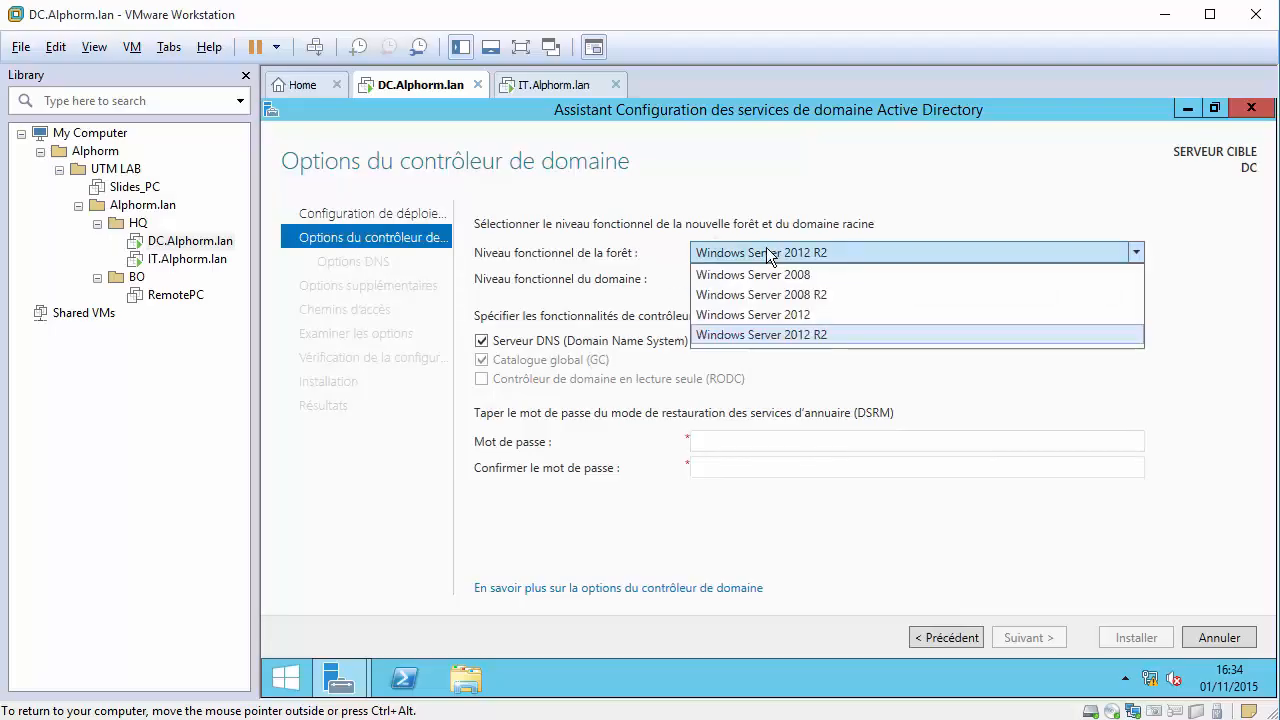
left_click(768, 336)
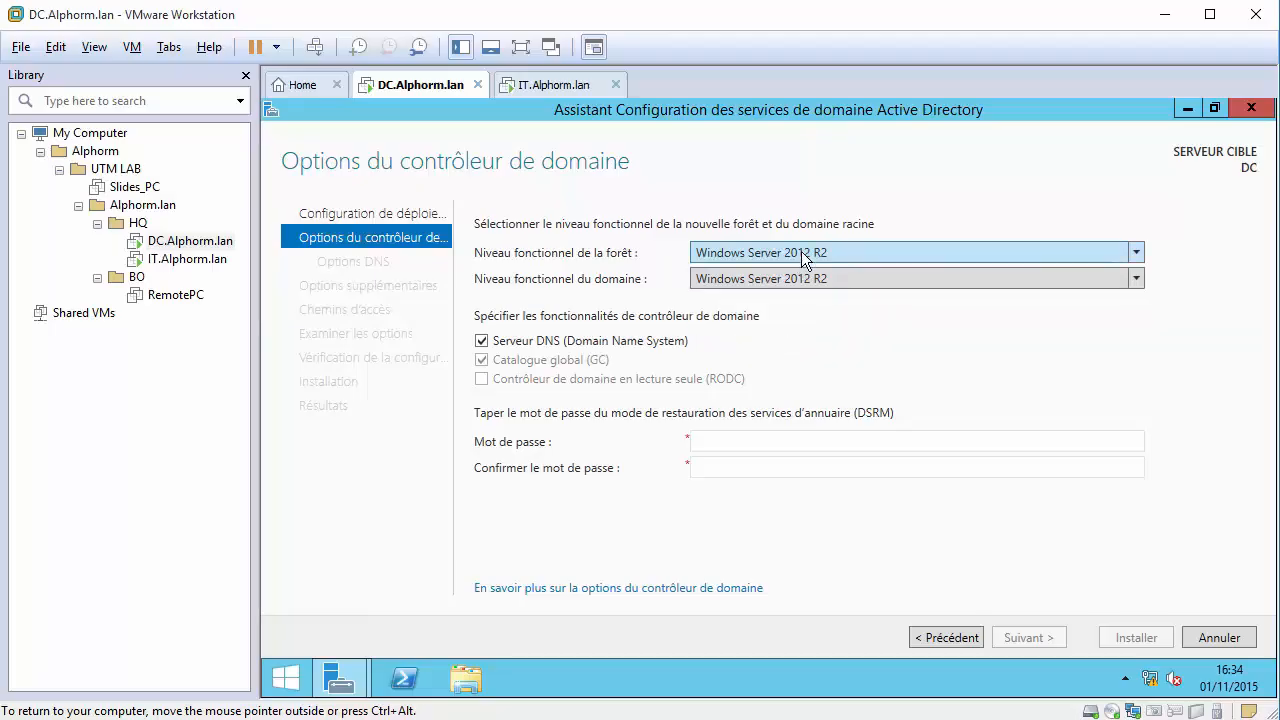
left_click(481, 341)
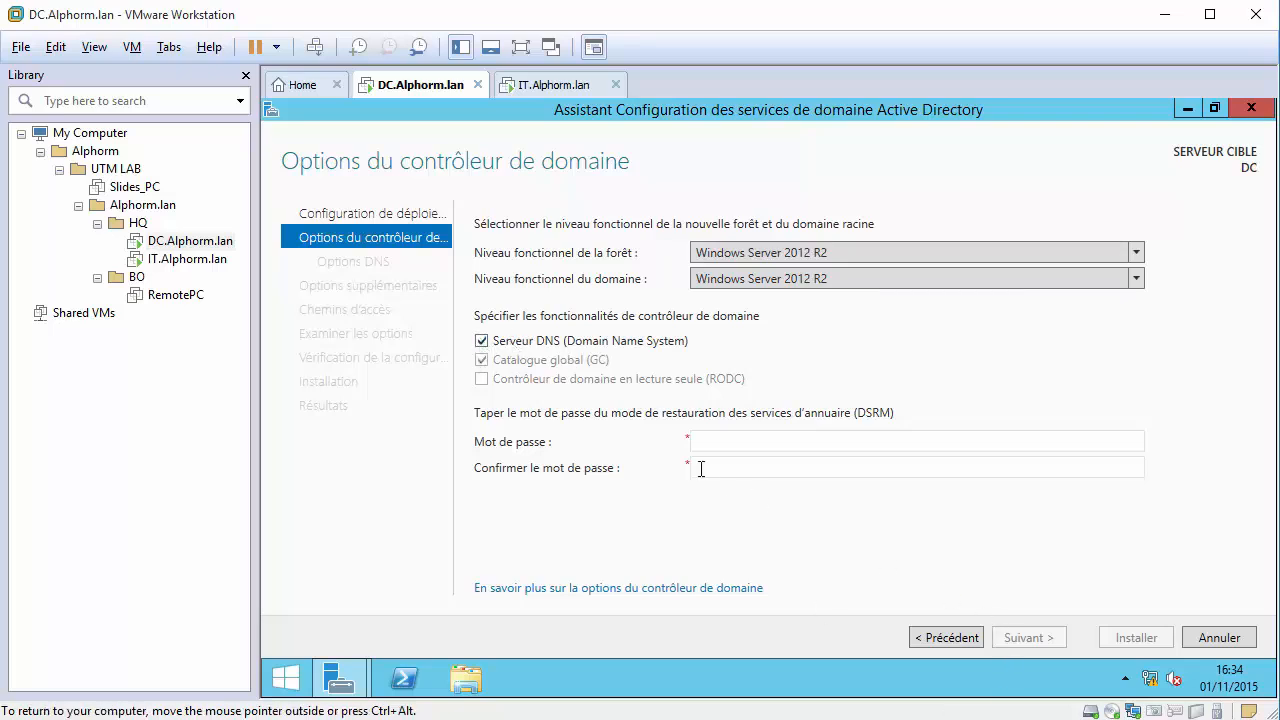
left_click(747, 443)
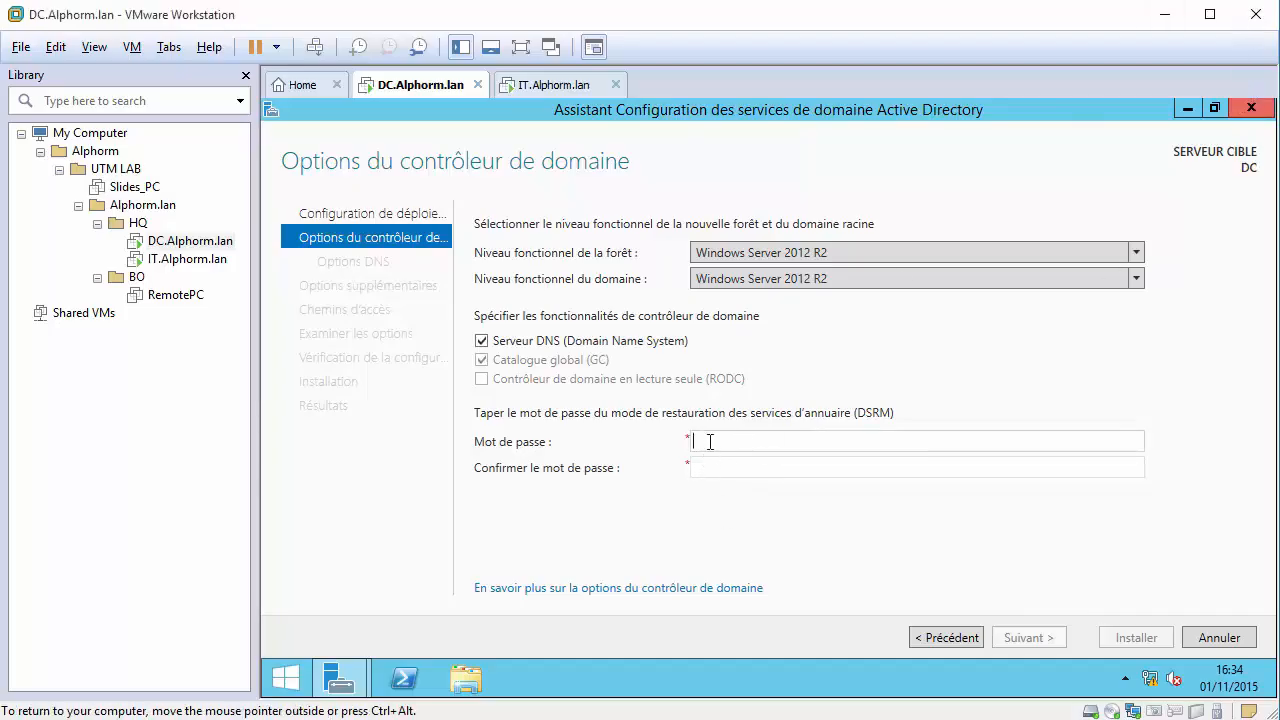
left_click(866, 446)
type("•••••••••••")
key("Tab")
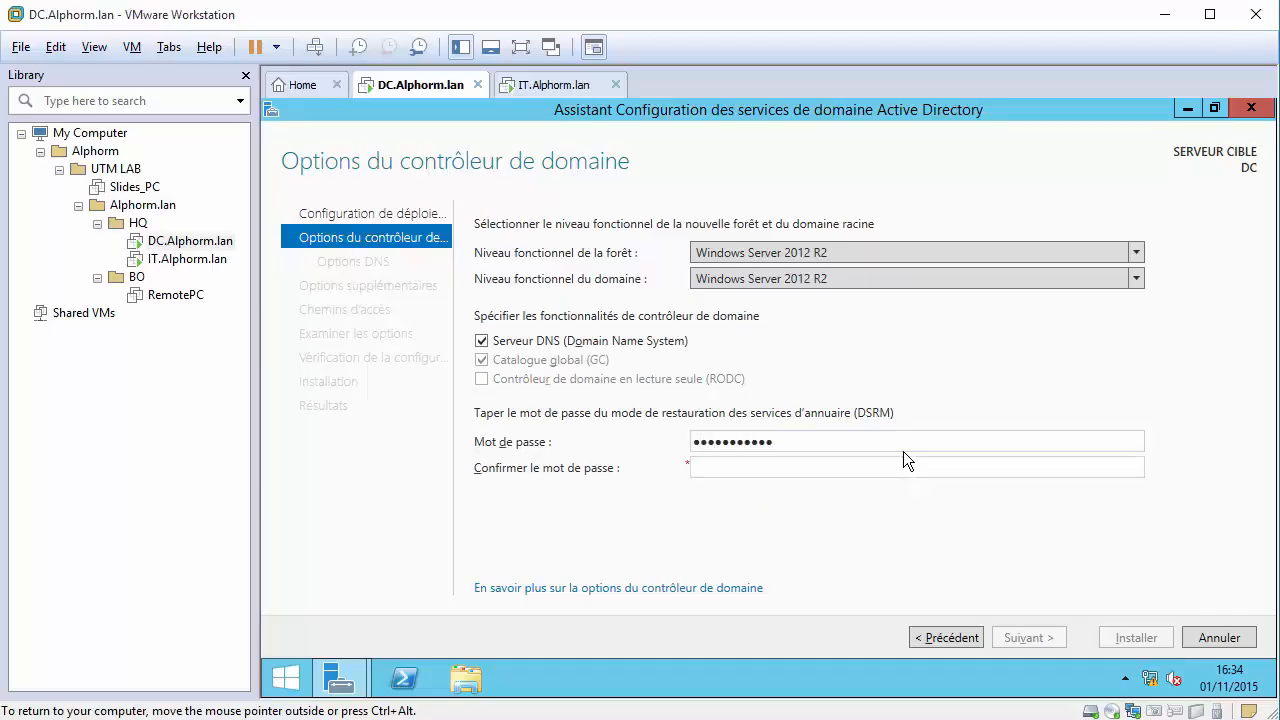
type("•••••••••••")
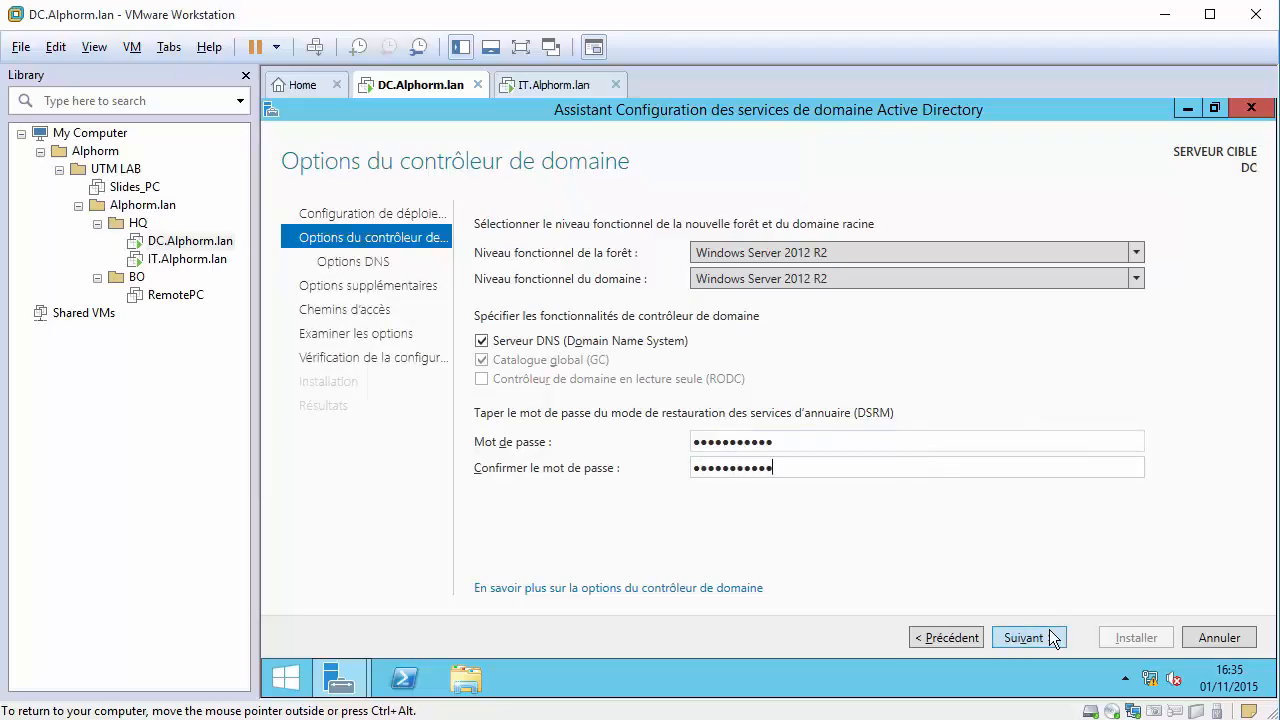
left_click(1049, 632)
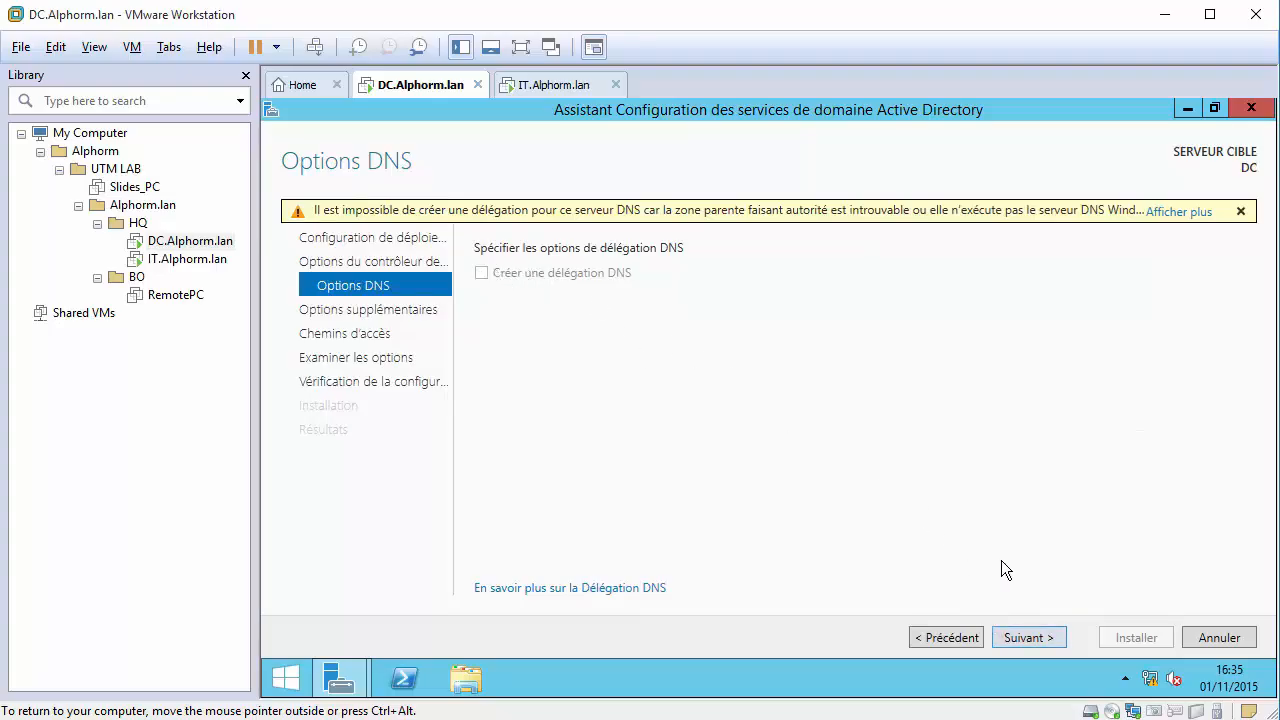
Accept the DNS options, NetBIOS name ALPHORM and default NTDS/SYSVOL paths through to the prerequisite check.
left_click(1037, 640)
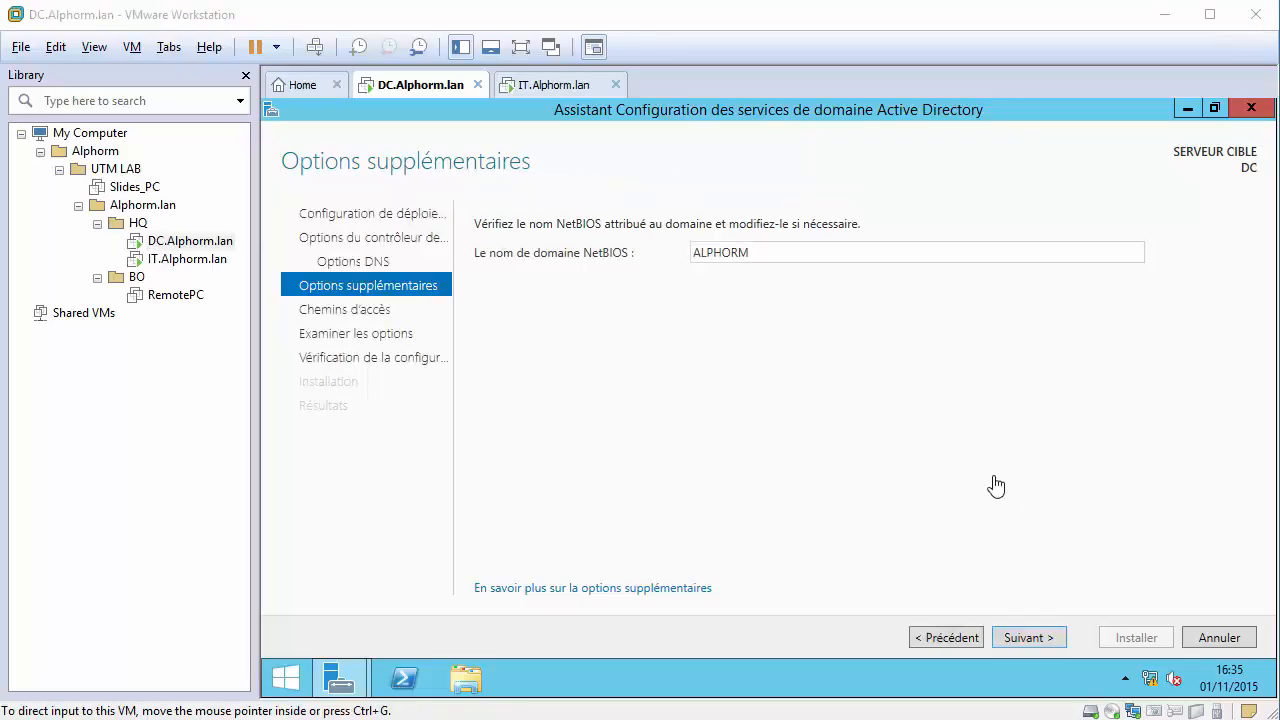
left_click(1027, 639)
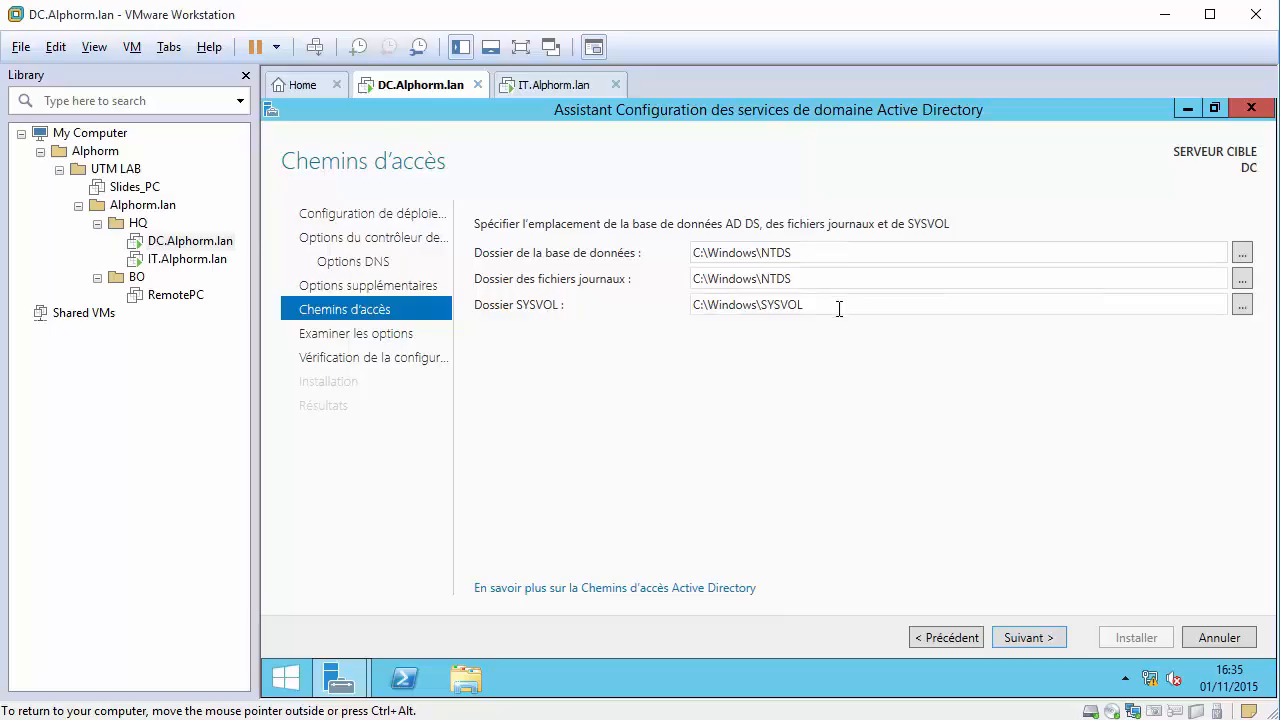
left_click(1040, 638)
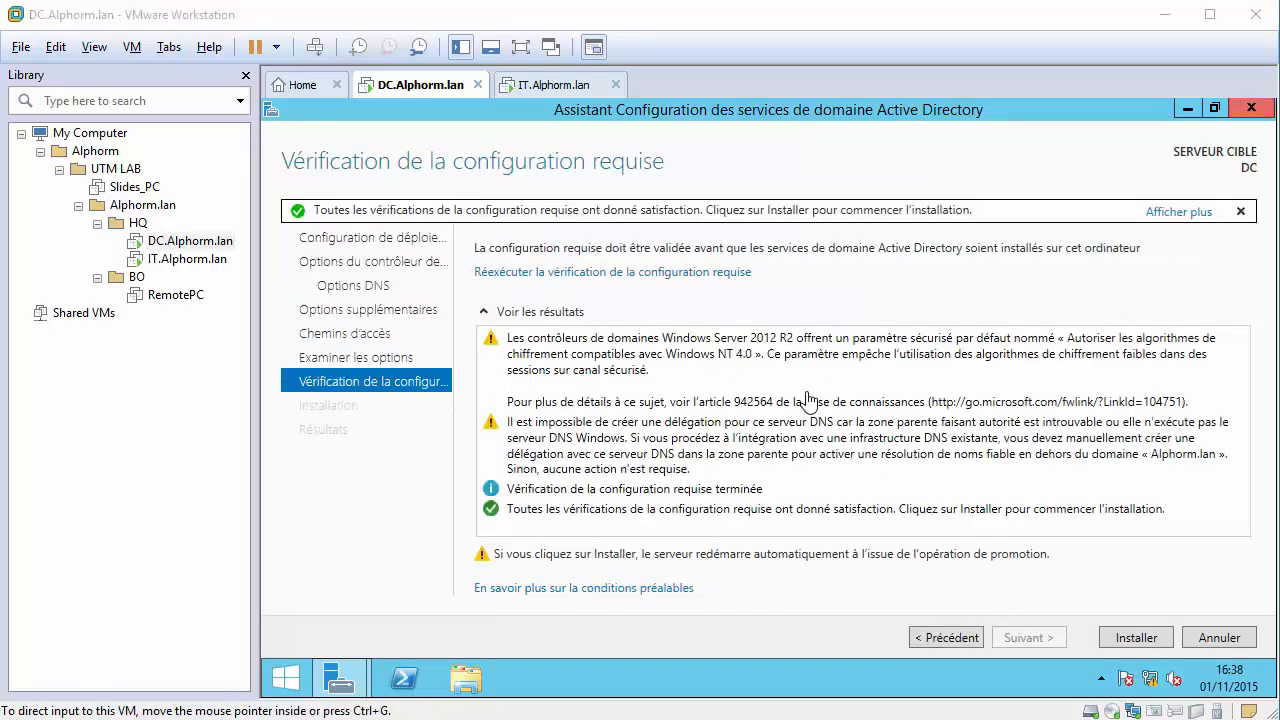
left_click(792, 115)
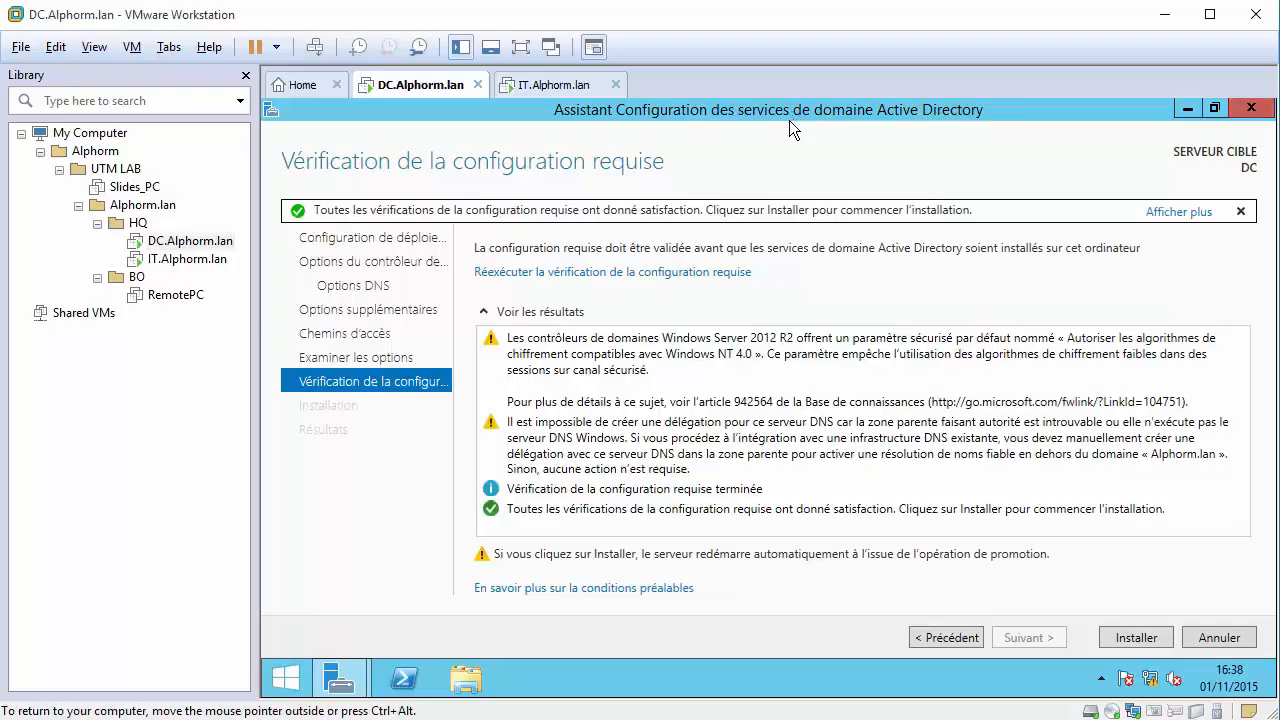
right_click(1152, 680)
left_click(1150, 655)
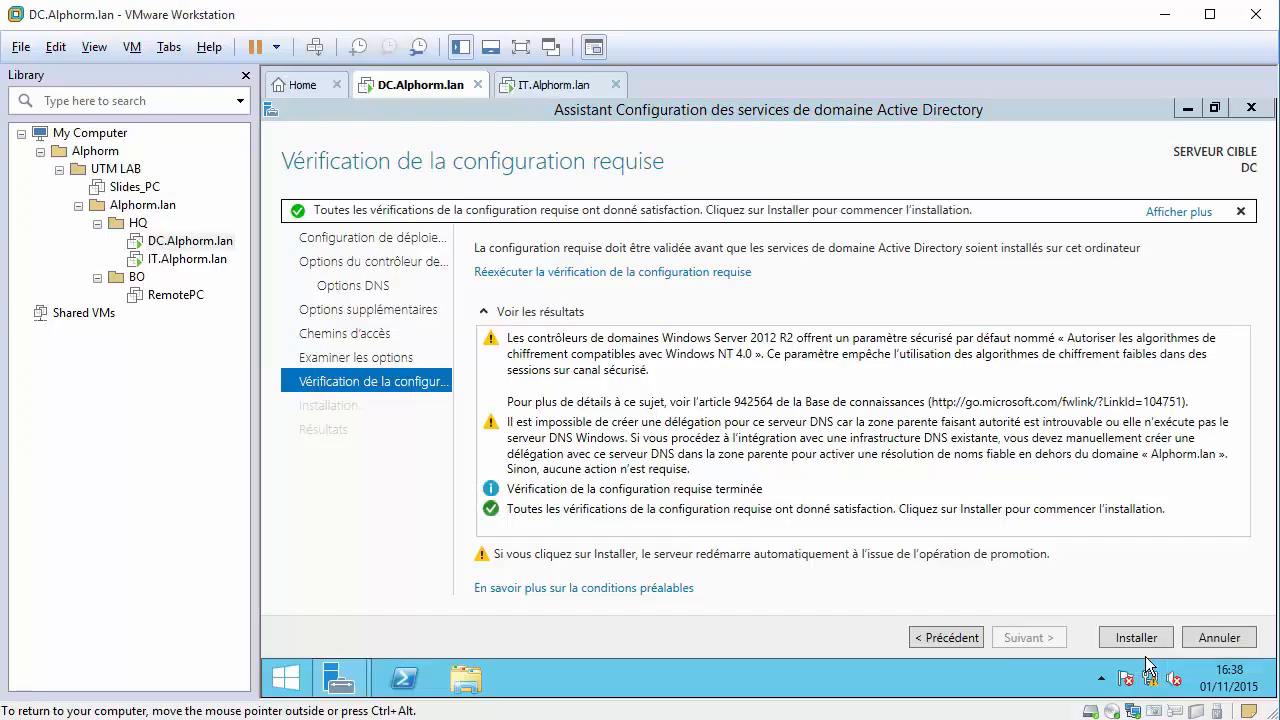
left_click(1076, 267)
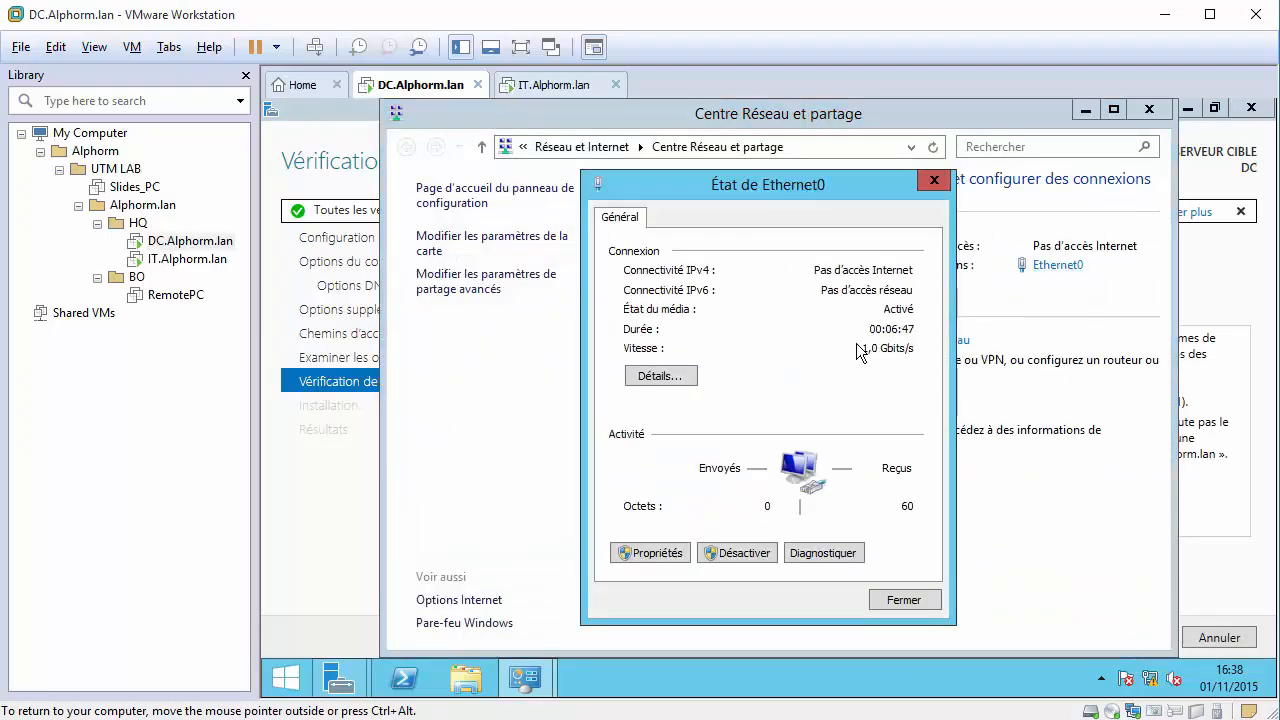
left_click(665, 379)
left_click(760, 407)
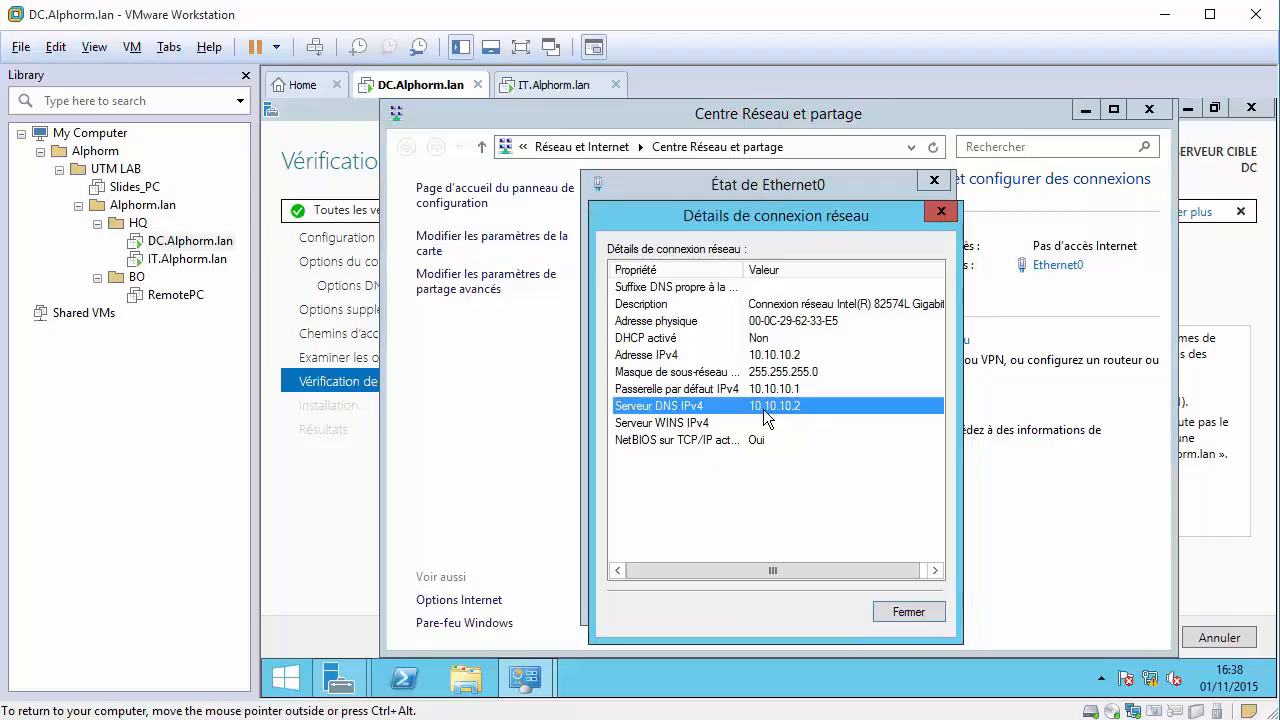
left_click(936, 212)
left_click(650, 552)
left_click(751, 475)
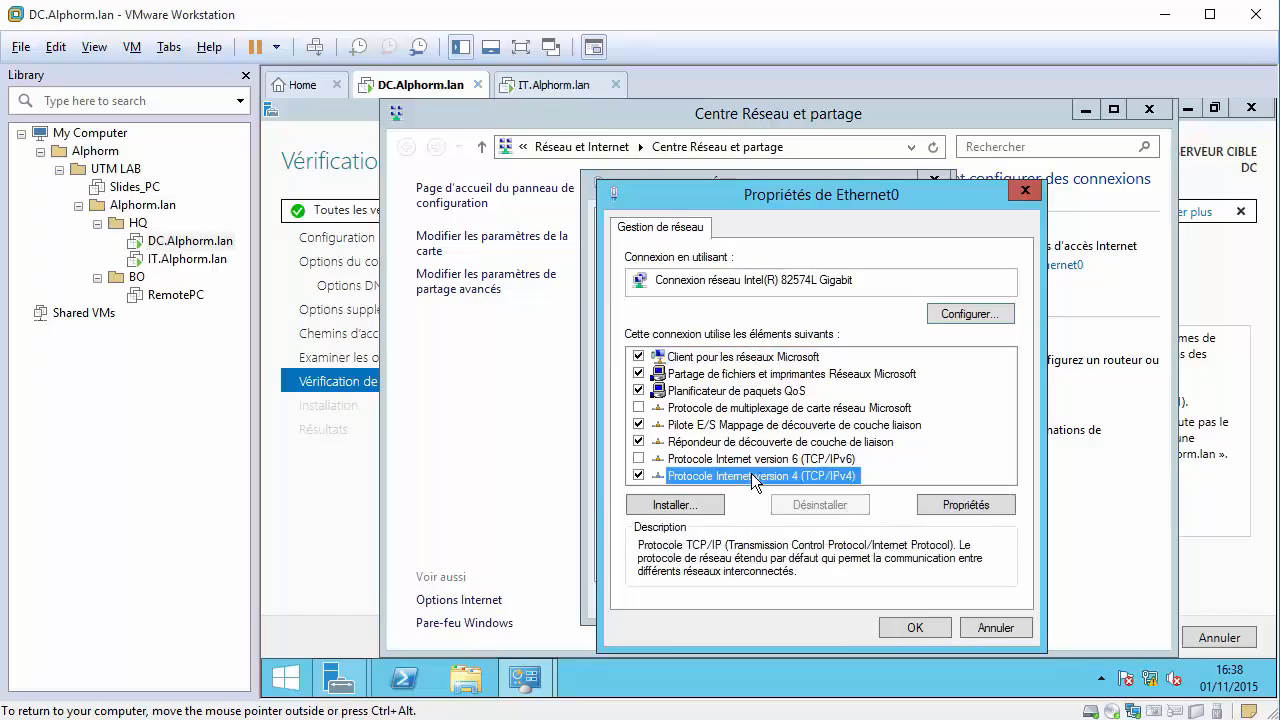
left_click(966, 503)
double_click(862, 511)
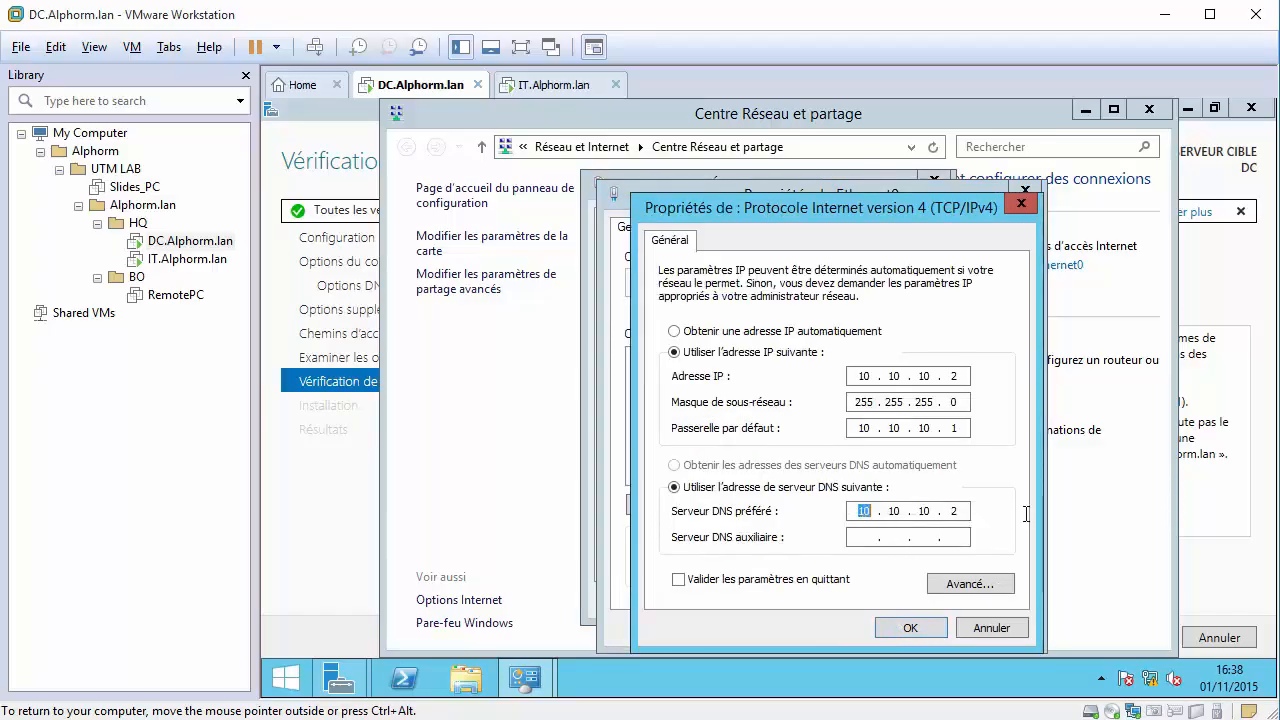
left_click(910, 630)
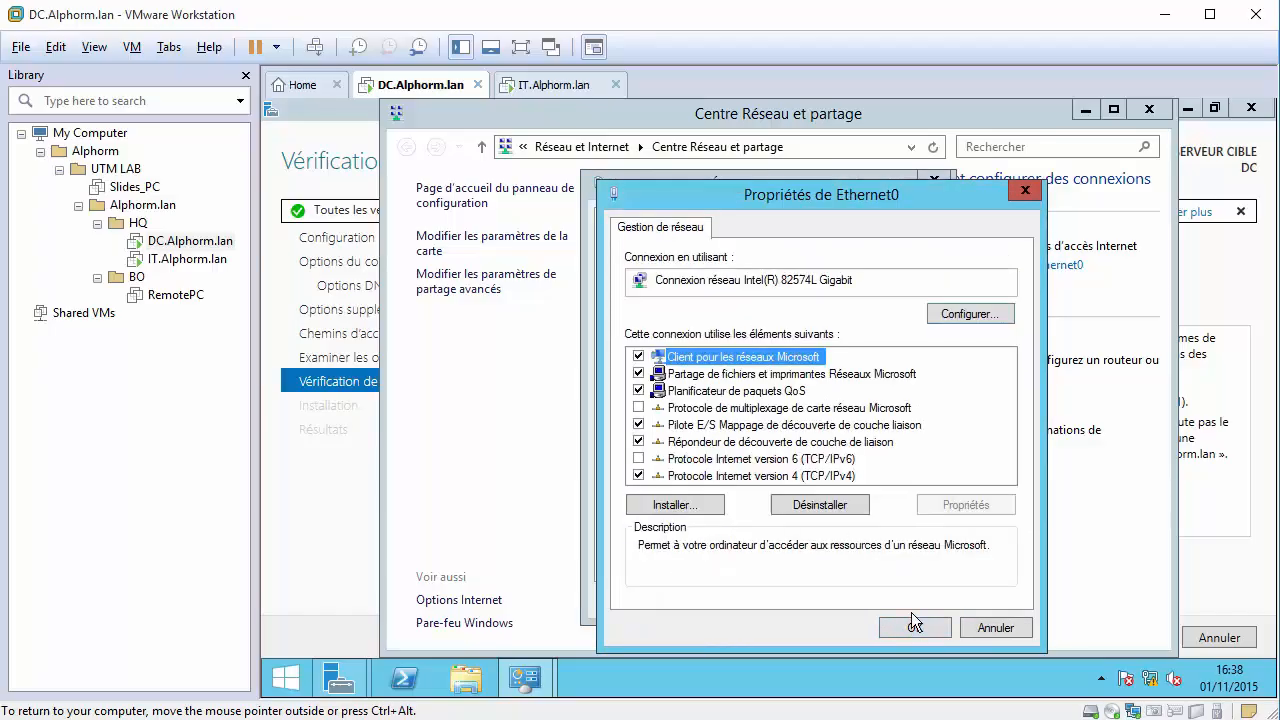
left_click(912, 617)
left_click(912, 600)
left_click(1146, 109)
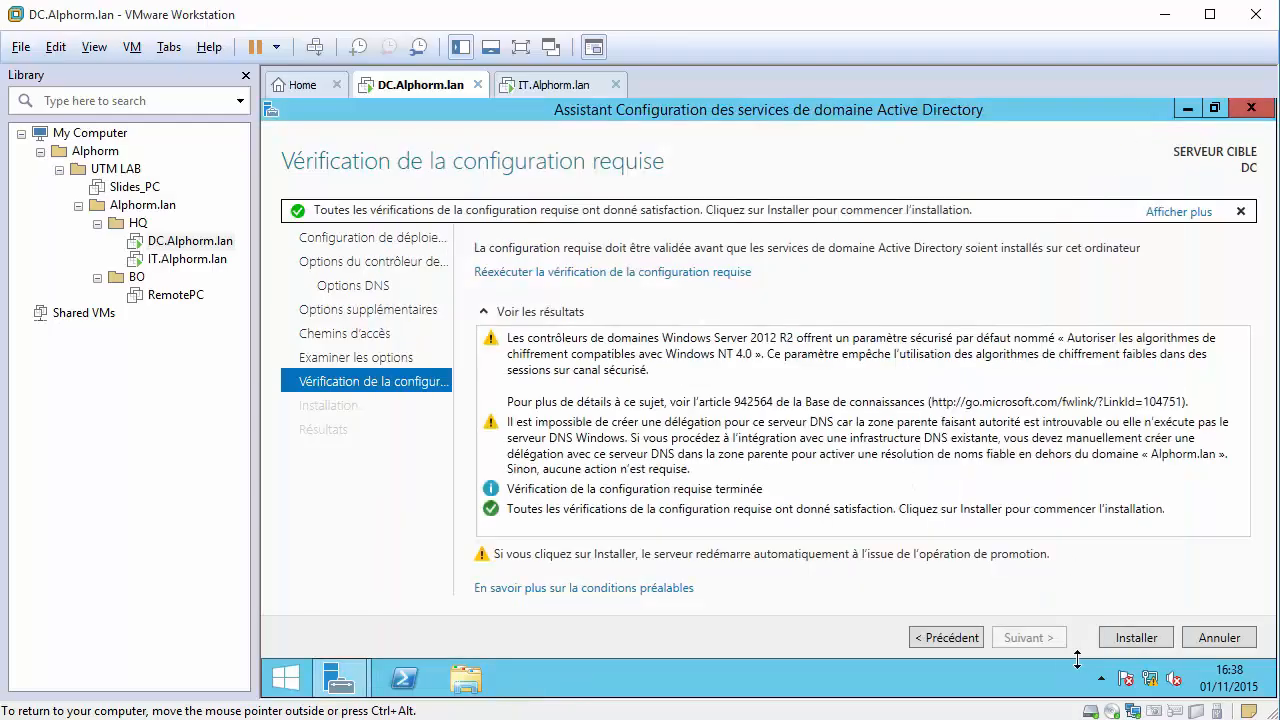
Run the AD DS installation for Alphorm.lan and accept the sign-out so the server reboots.
left_click(1130, 639)
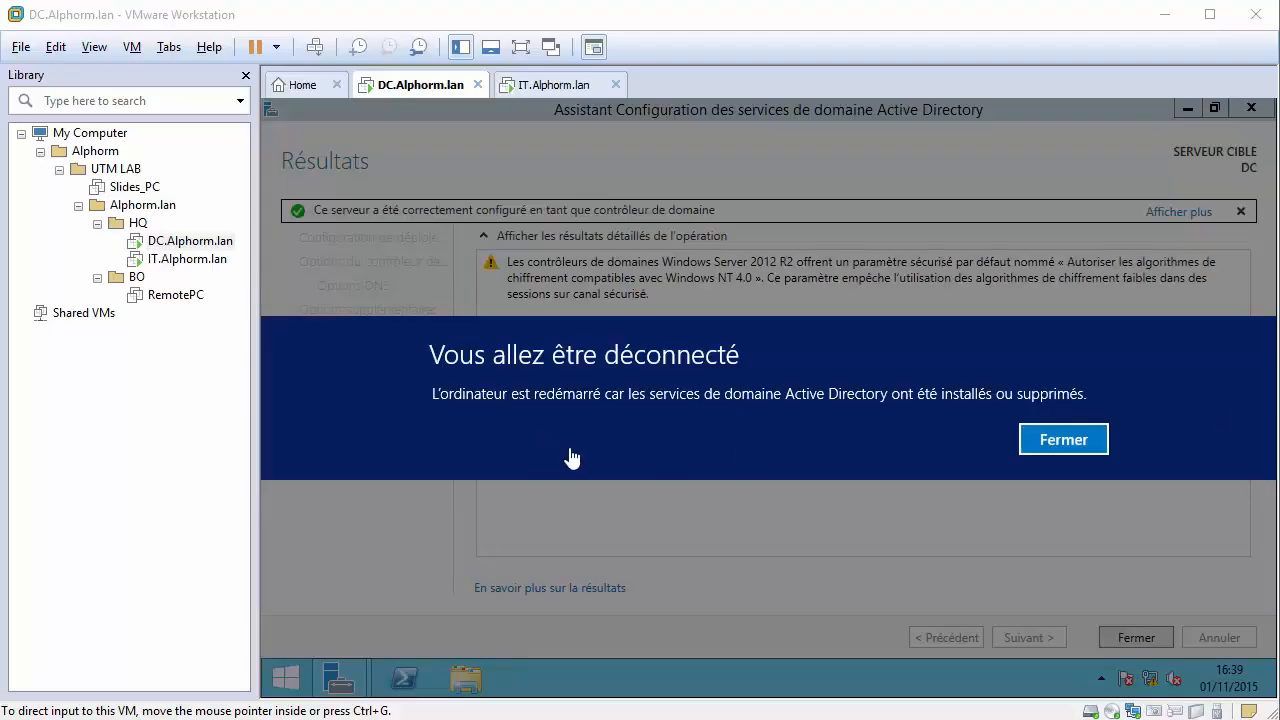
left_click(1040, 447)
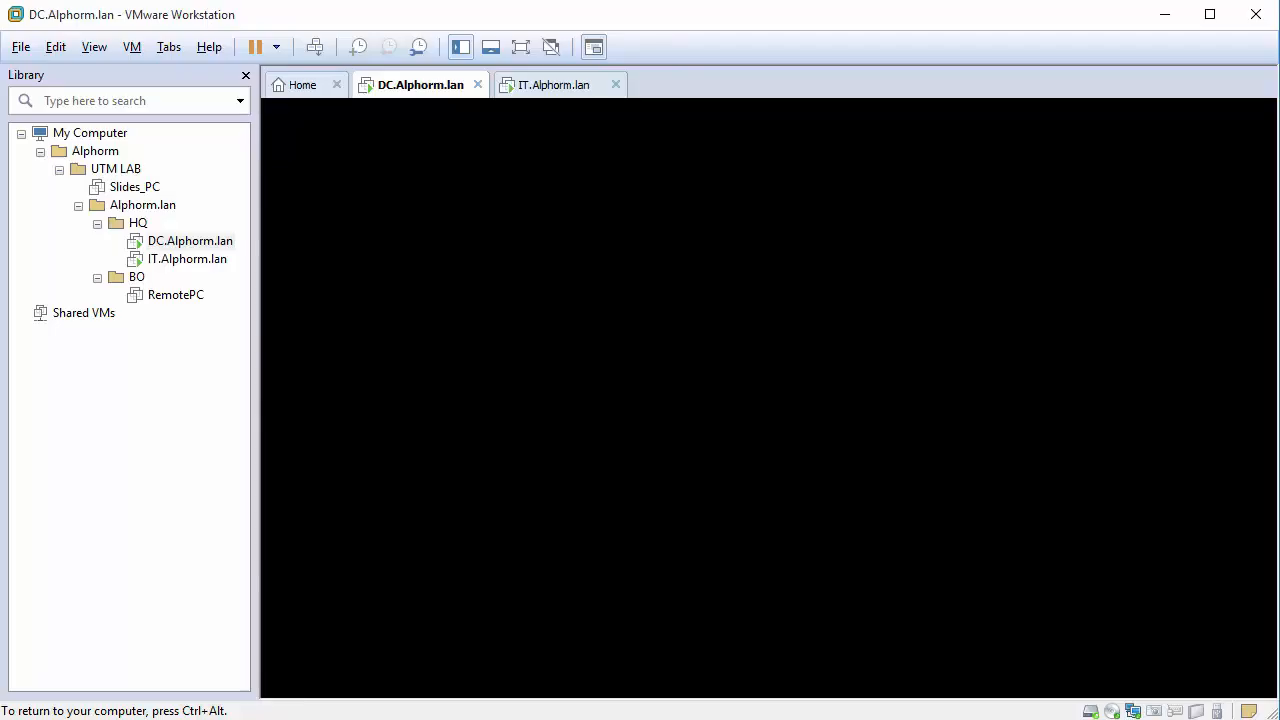
On the IT.Alphorm.lan client, bring up the Ethernet0 adapter properties.
key("ctrl+alt")
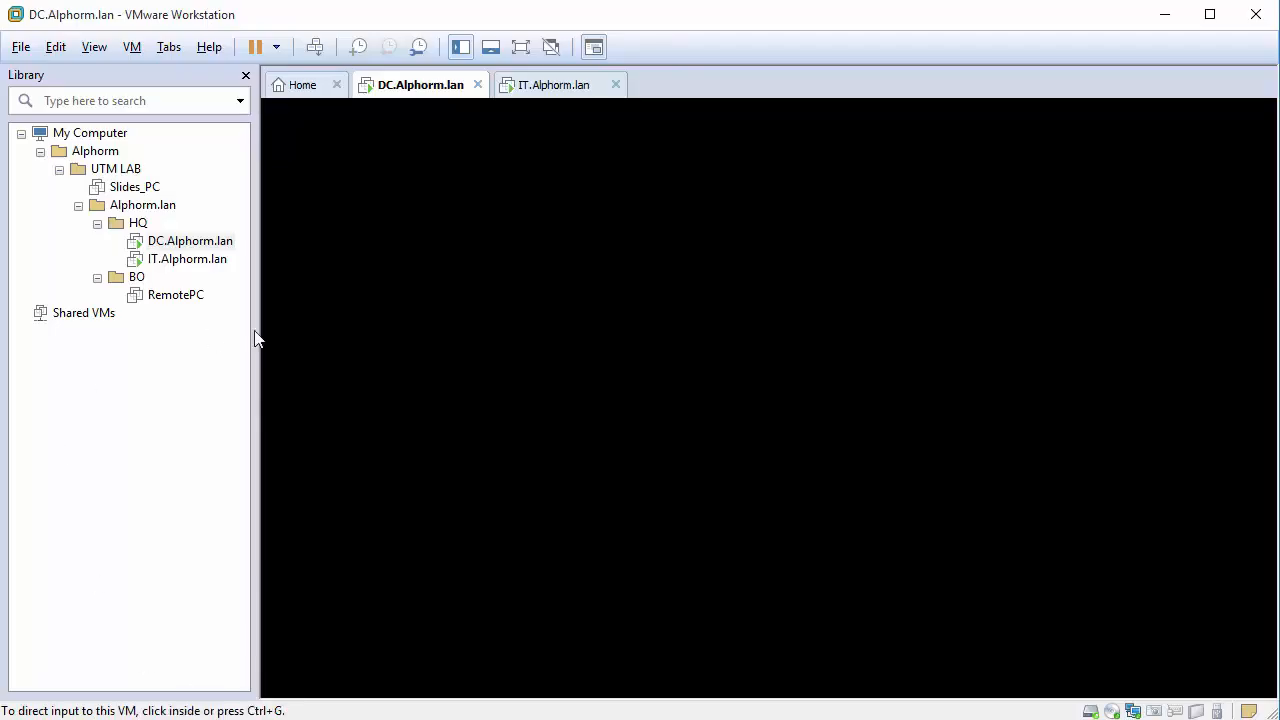
left_click(174, 261)
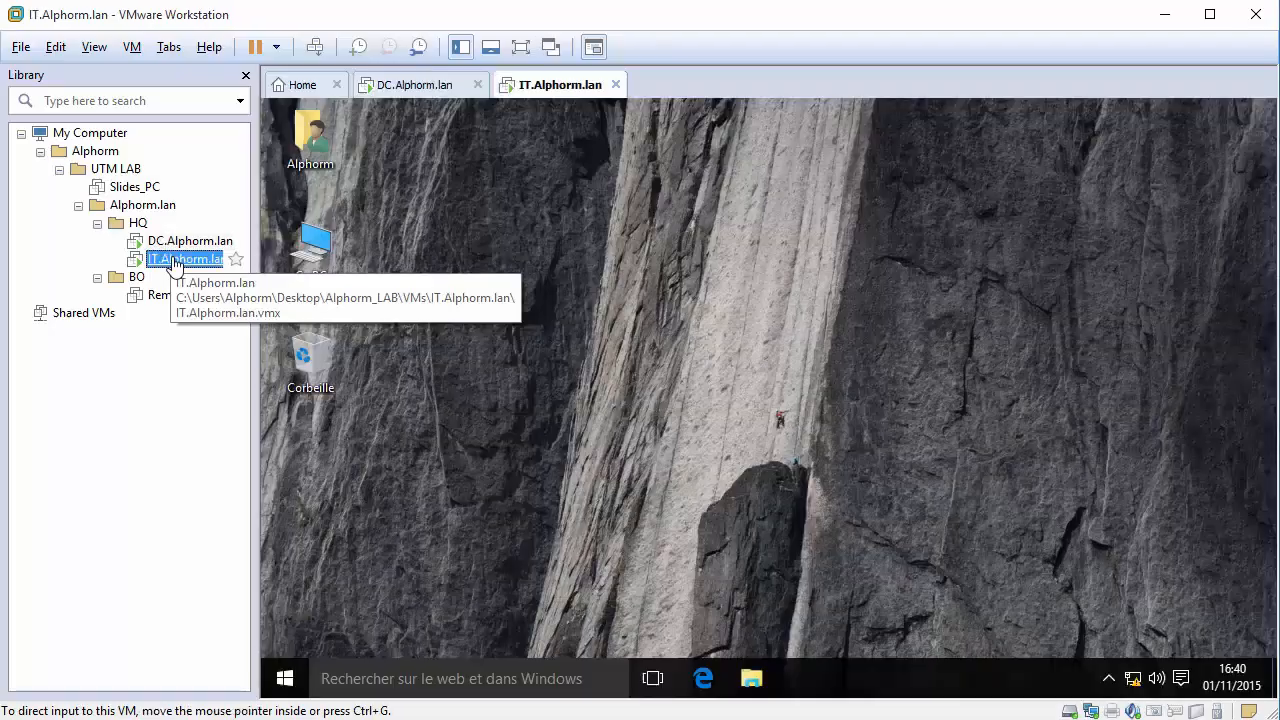
right_click(1147, 678)
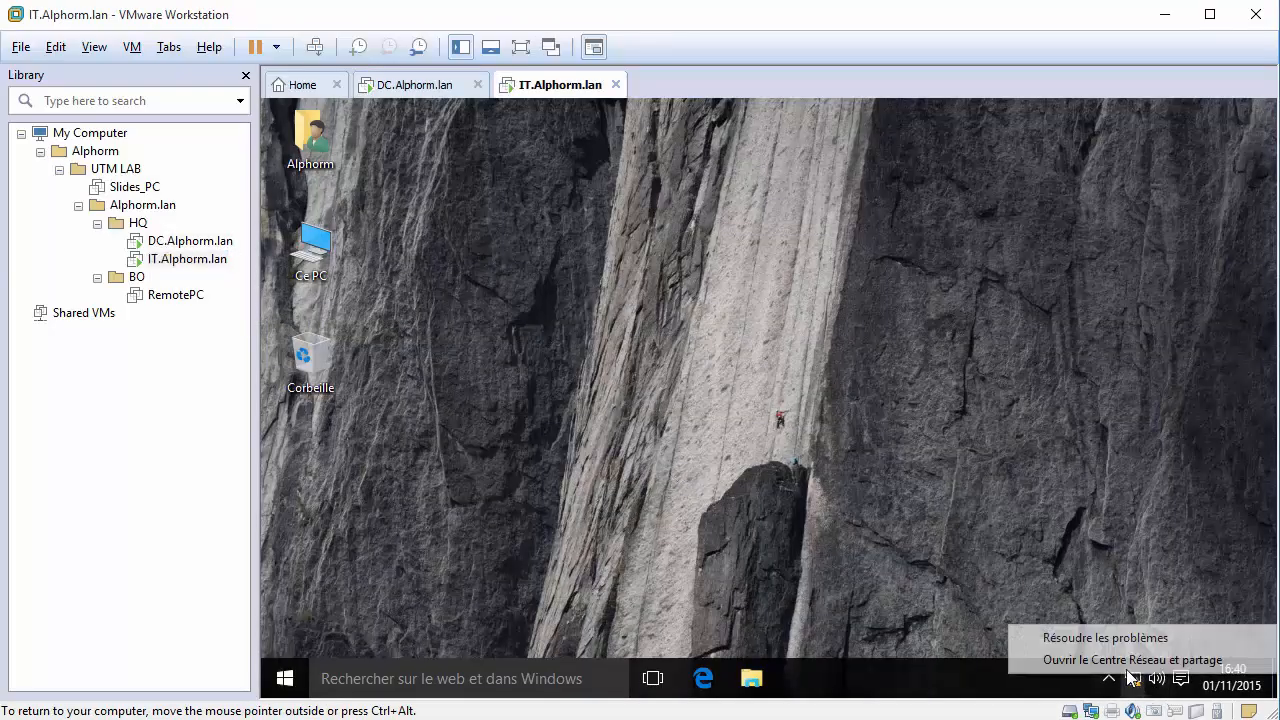
left_click(1140, 657)
left_click(1045, 266)
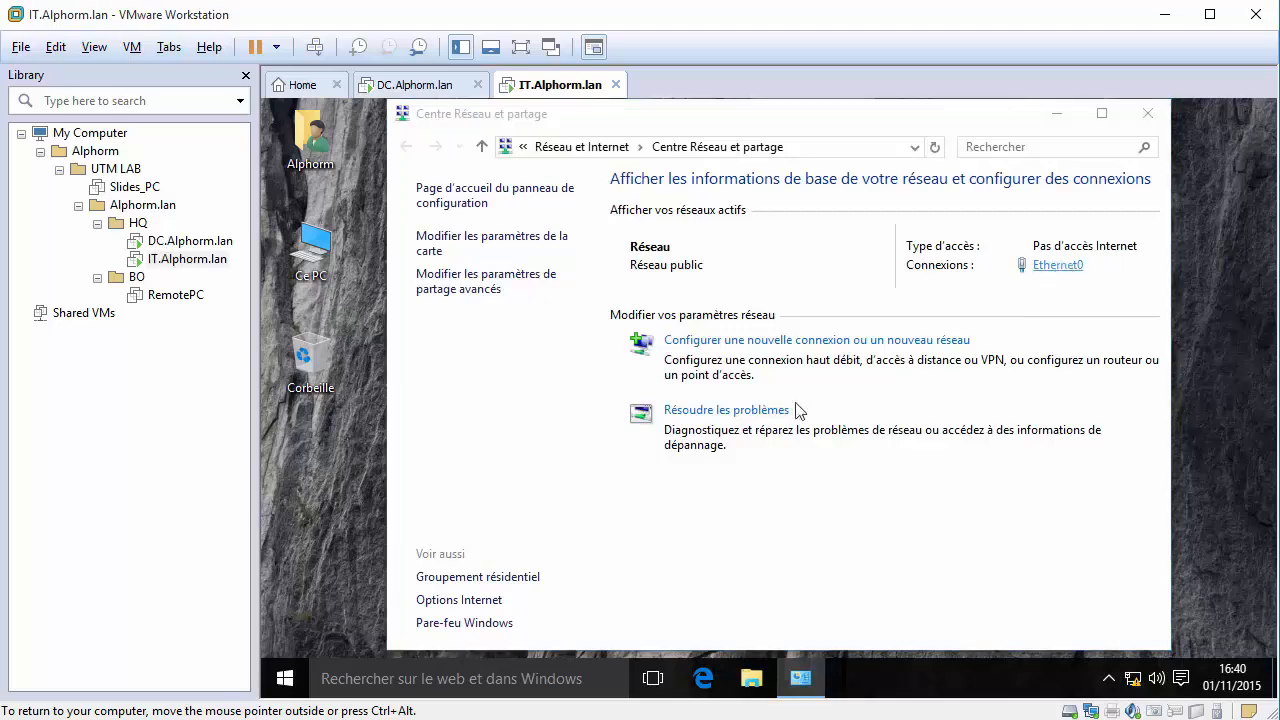
left_click(634, 551)
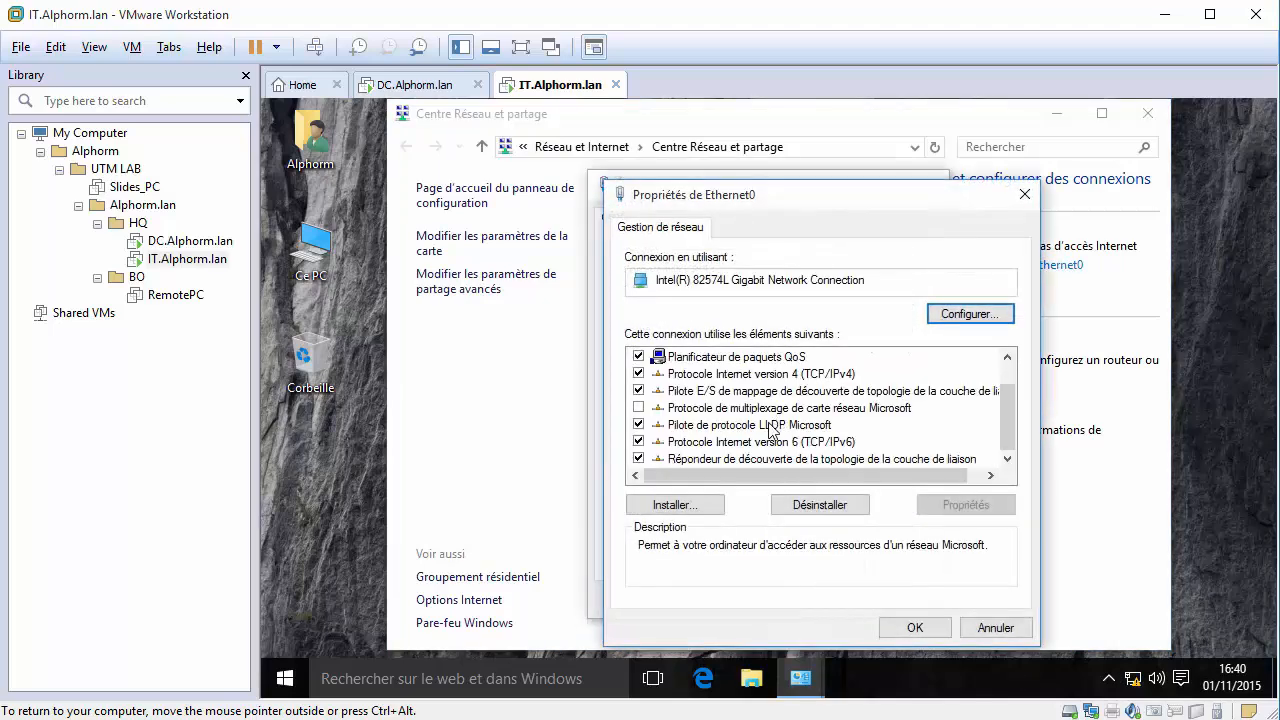
Set the client's IPv4 preferred DNS server to 10.10.10.2 and close the adapter windows.
double_click(720, 374)
left_click(854, 514)
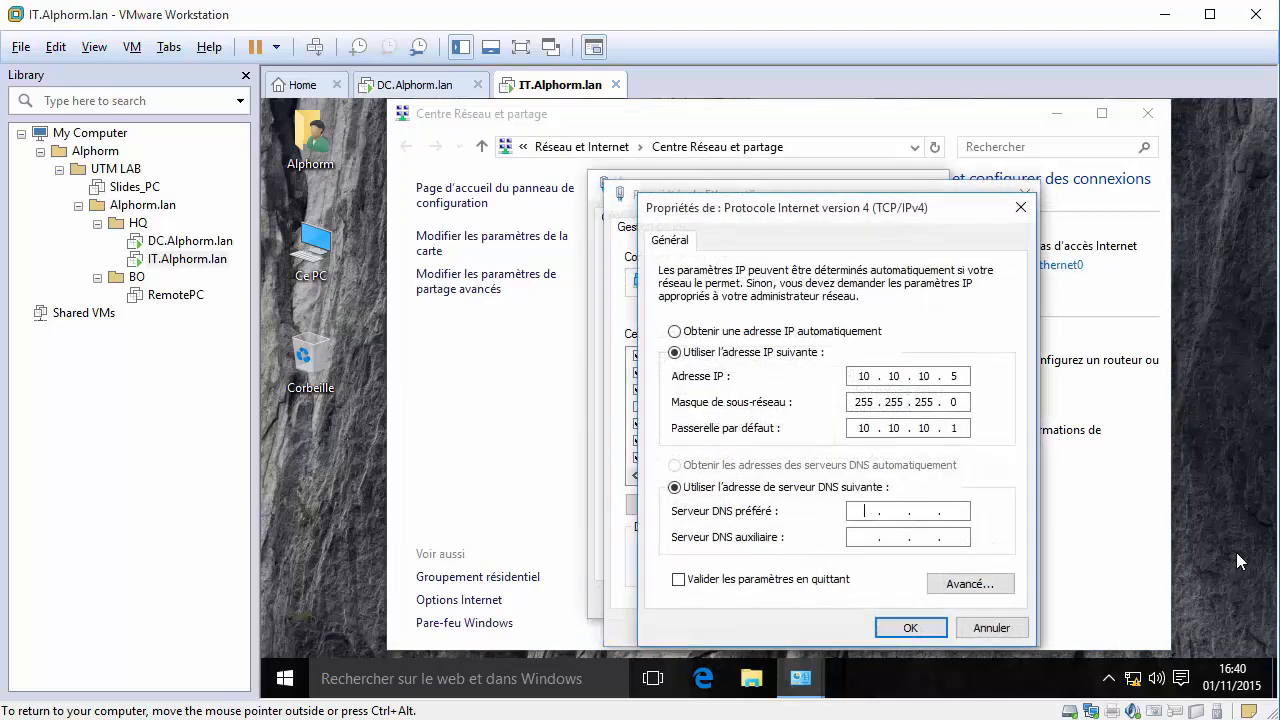
type("10 . 10 . 10 . 2")
left_click(905, 627)
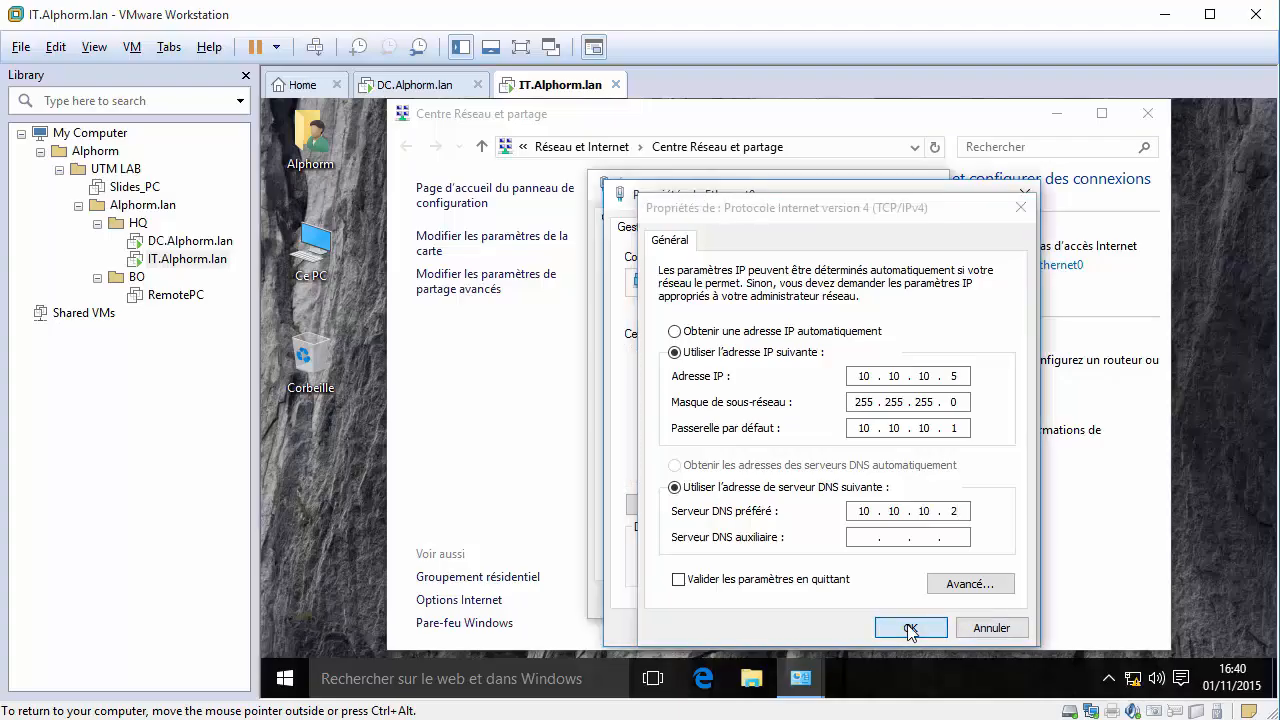
left_click(907, 622)
left_click(907, 606)
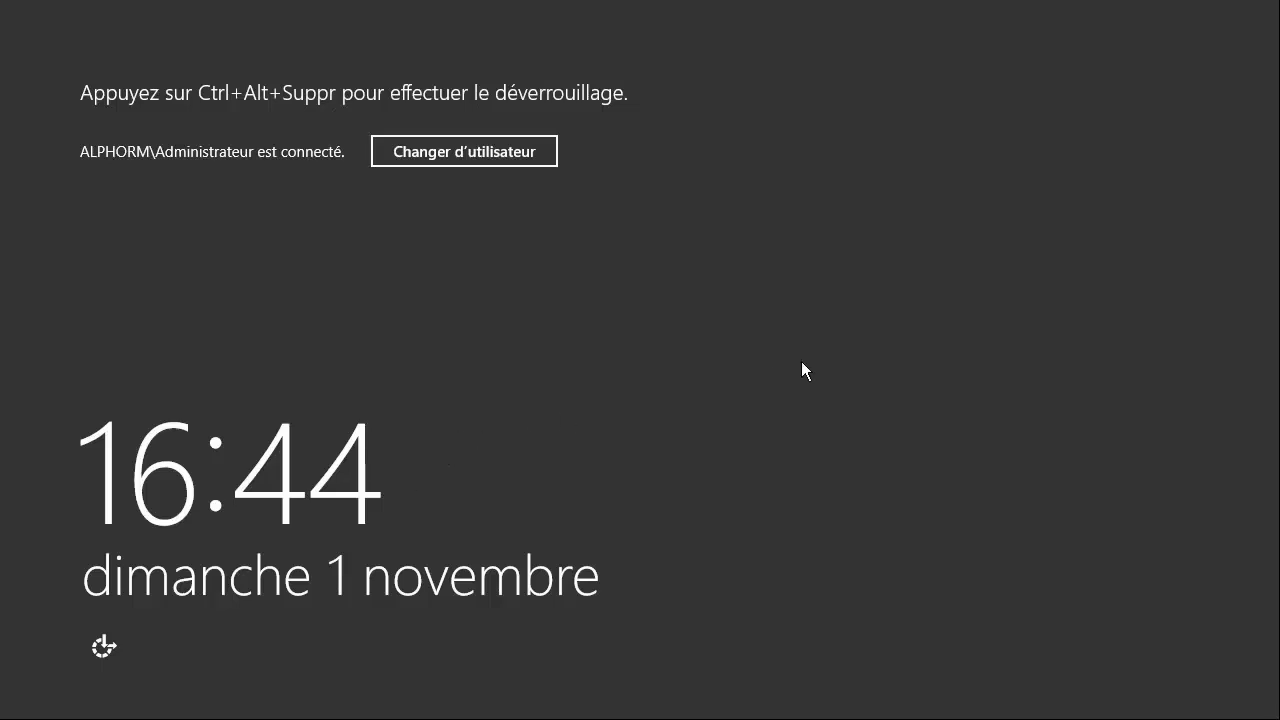
Sign in to the DC as the ALPHORM domain administrator, retrying after a wrong password.
key("ctrl+alt+Delete")
key("ctrl+alt+Delete")
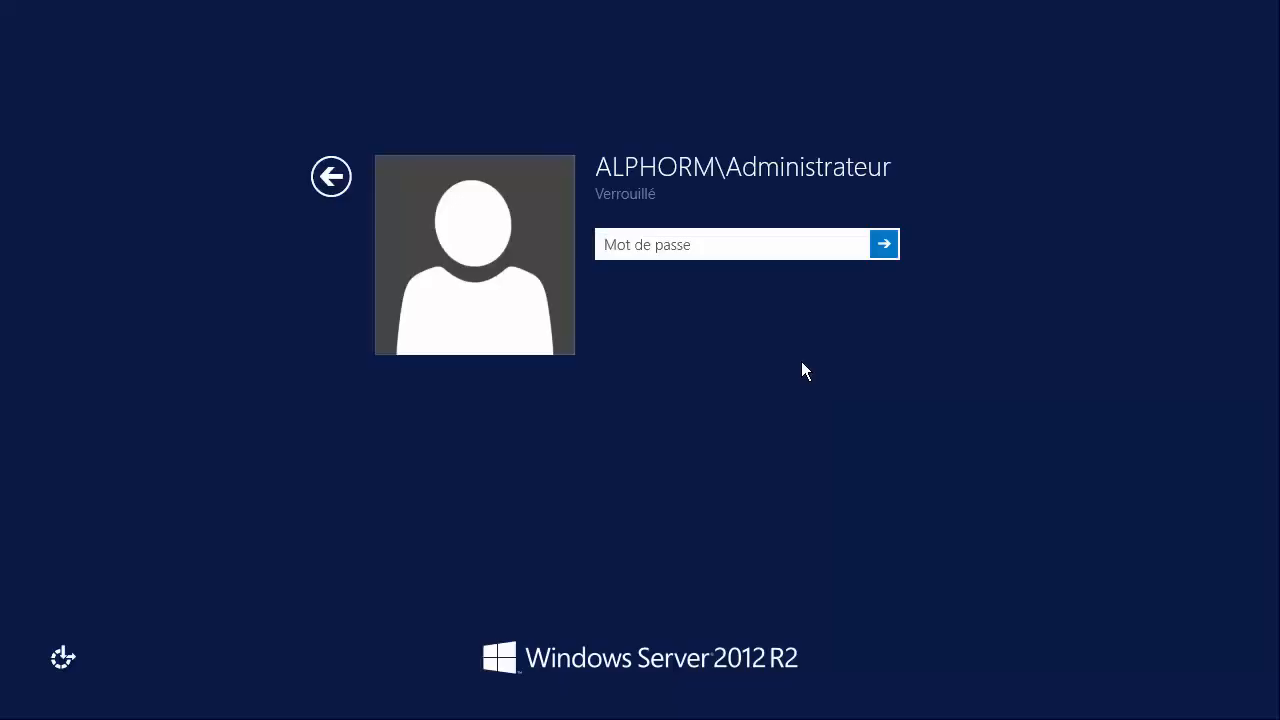
type("••••••••••••")
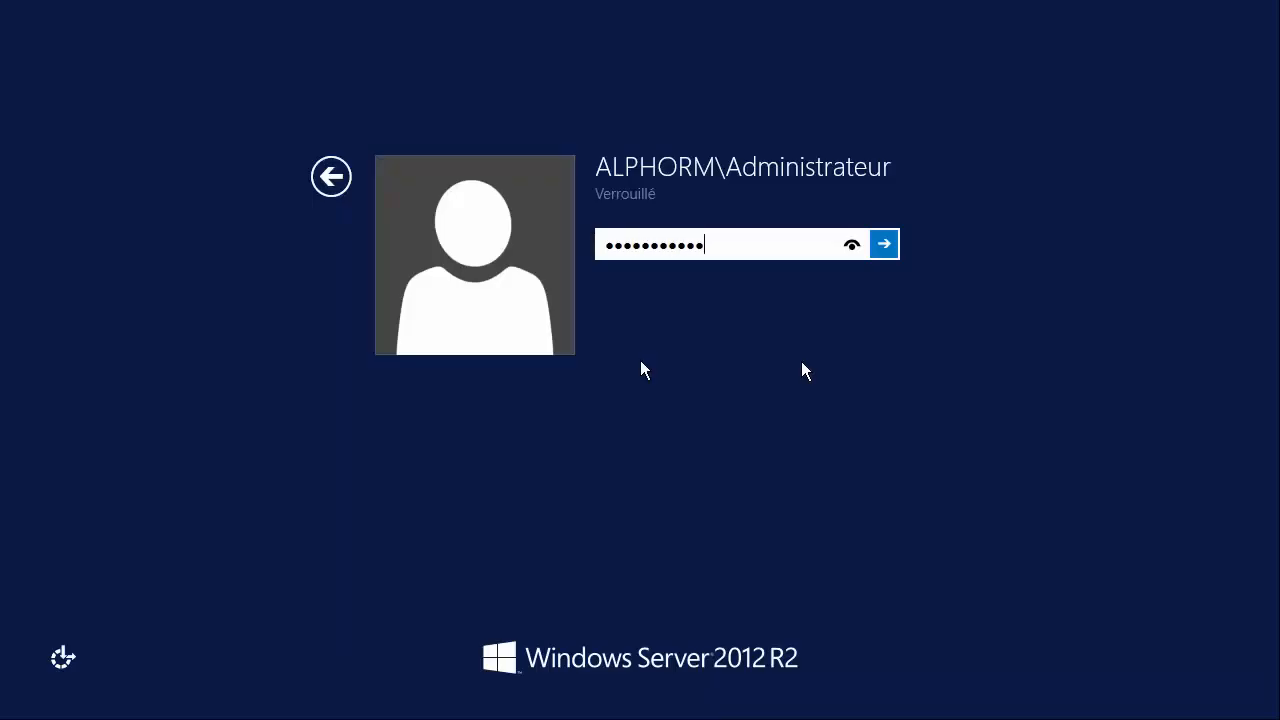
key("Return")
key("Return")
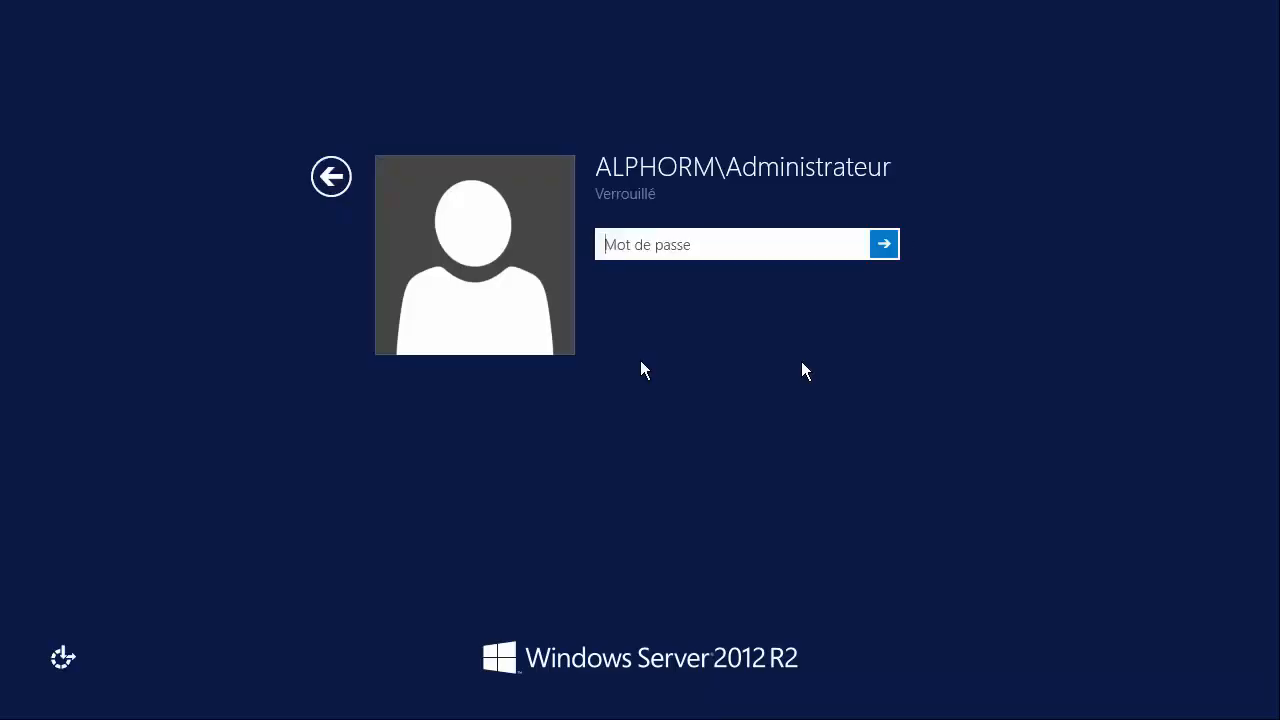
type("••••••••••••")
key("Return")
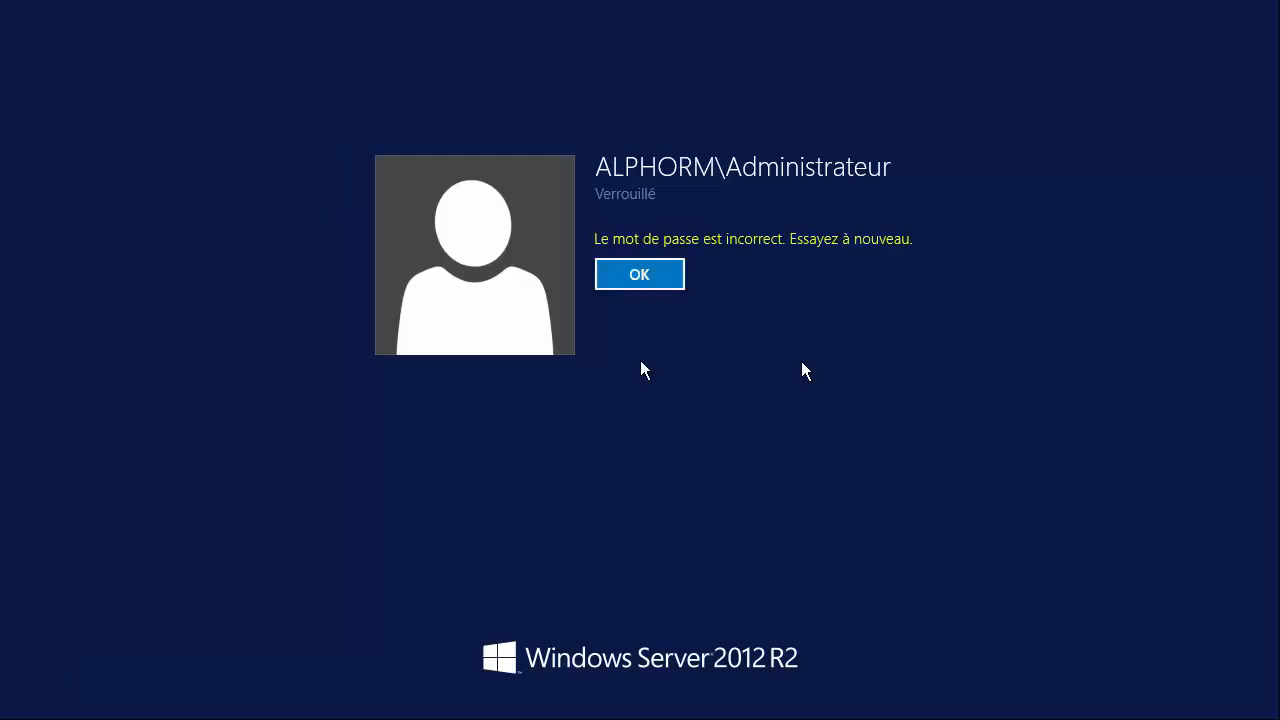
key("Return")
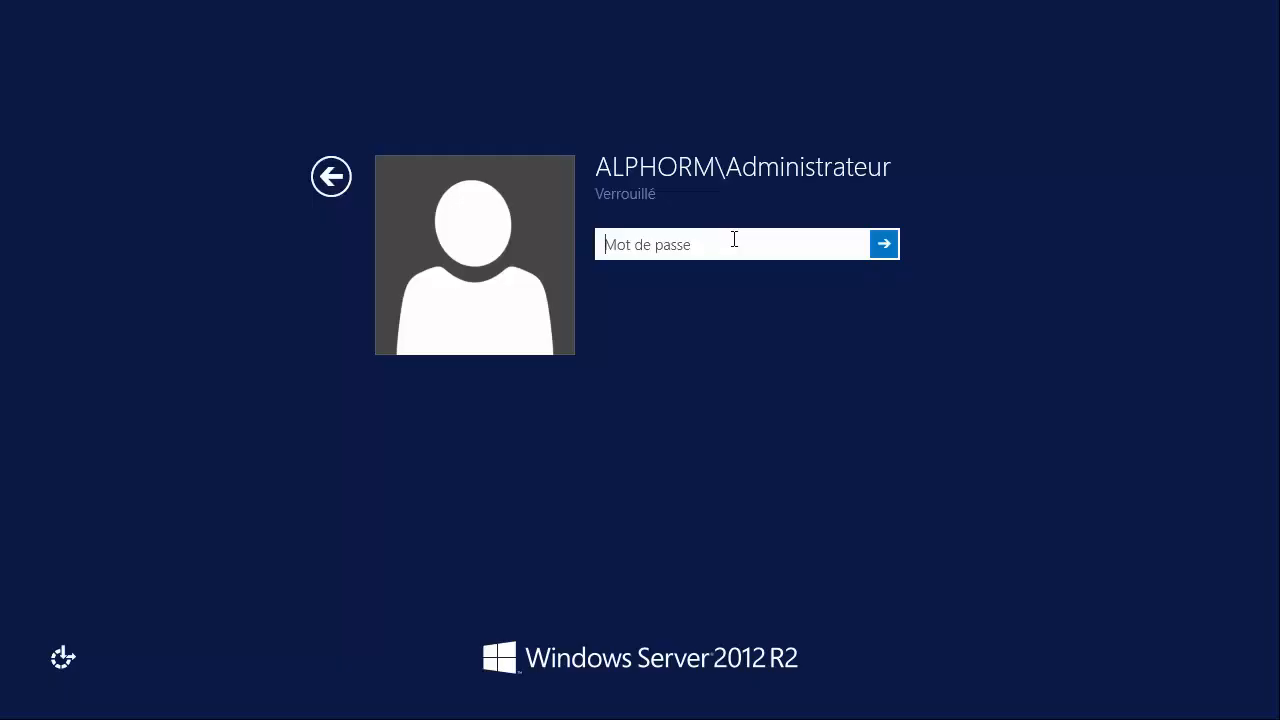
type("••••••••••")
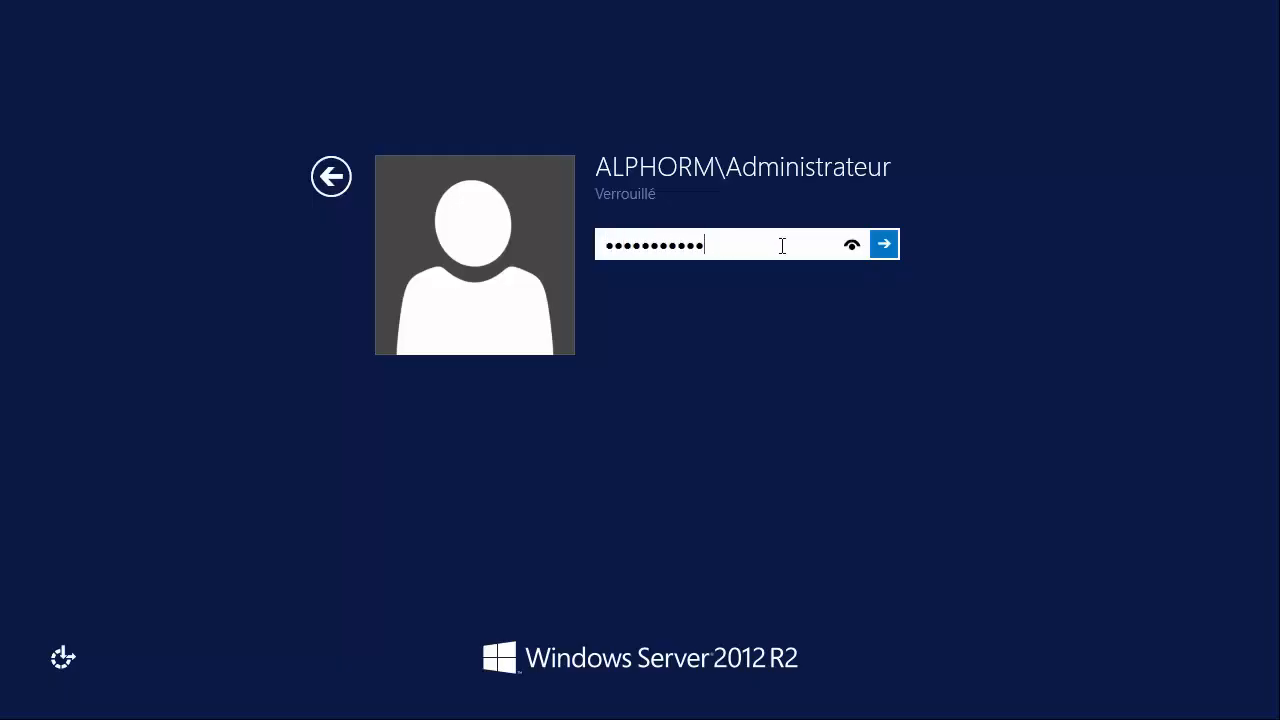
key("Return")
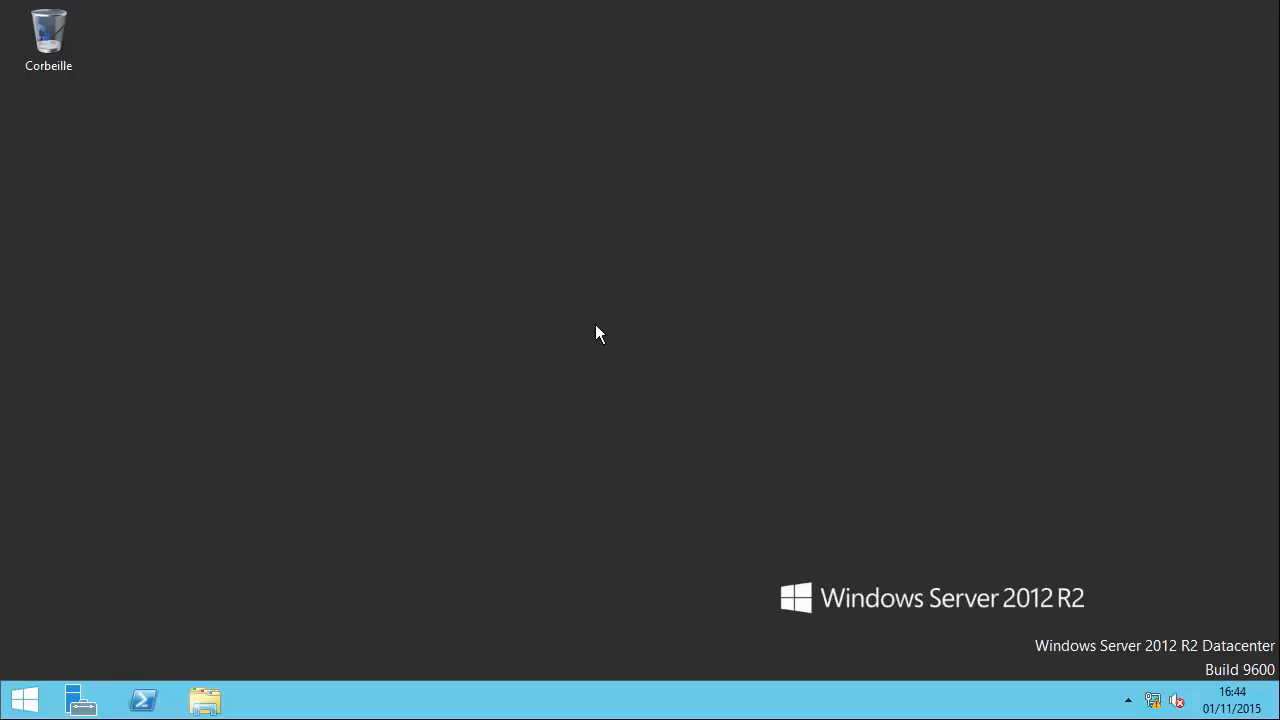
Check the server's System page showing name DC in the Alphorm.lan domain.
right_click(26, 700)
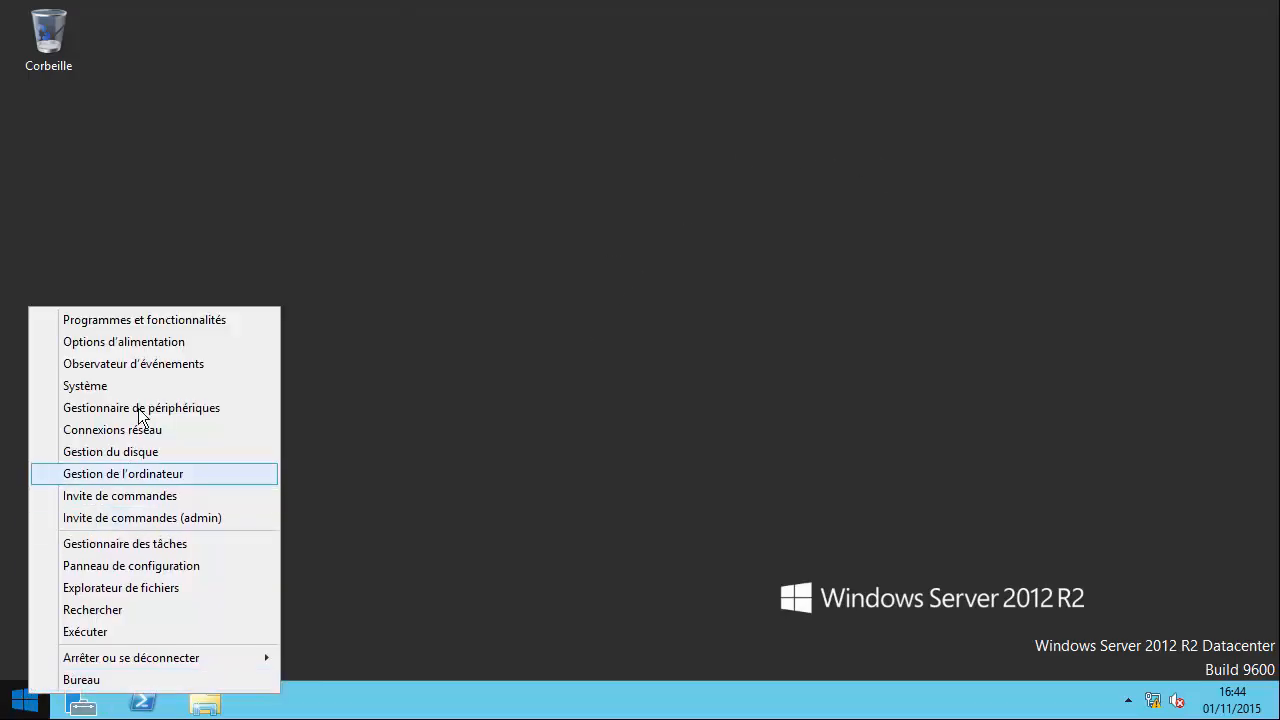
left_click(140, 386)
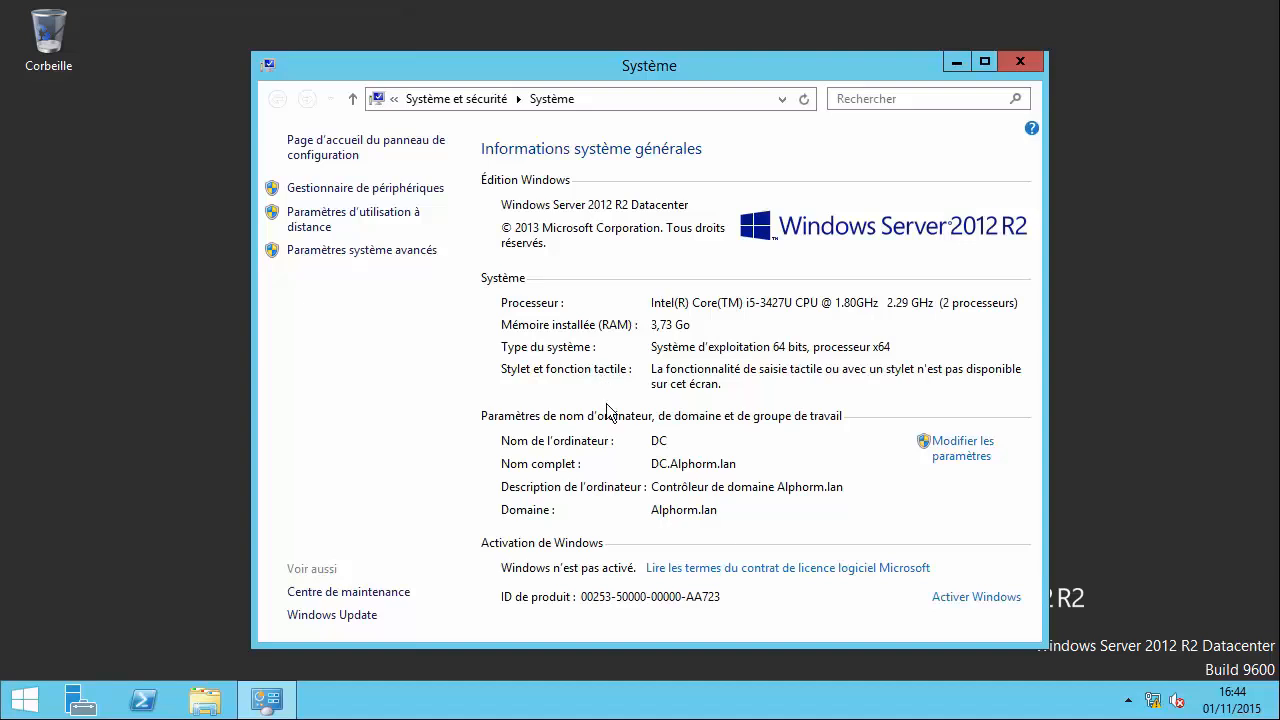
double_click(568, 66)
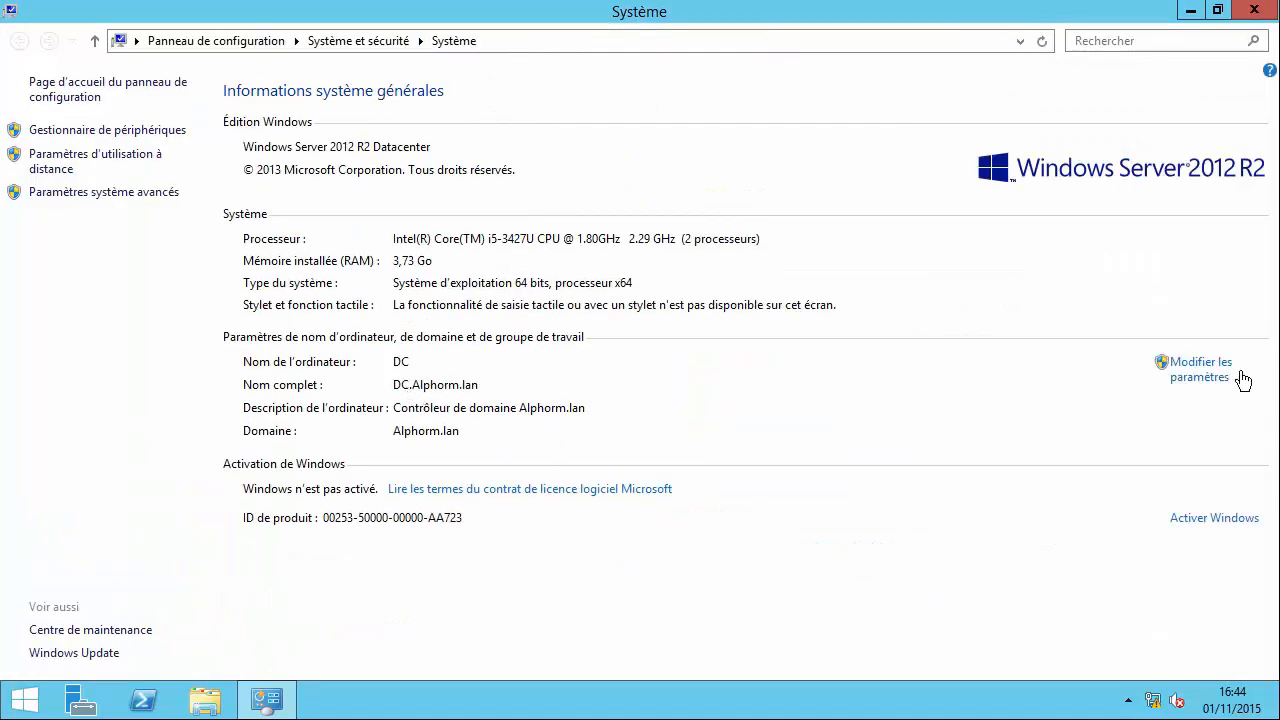
left_click(1254, 10)
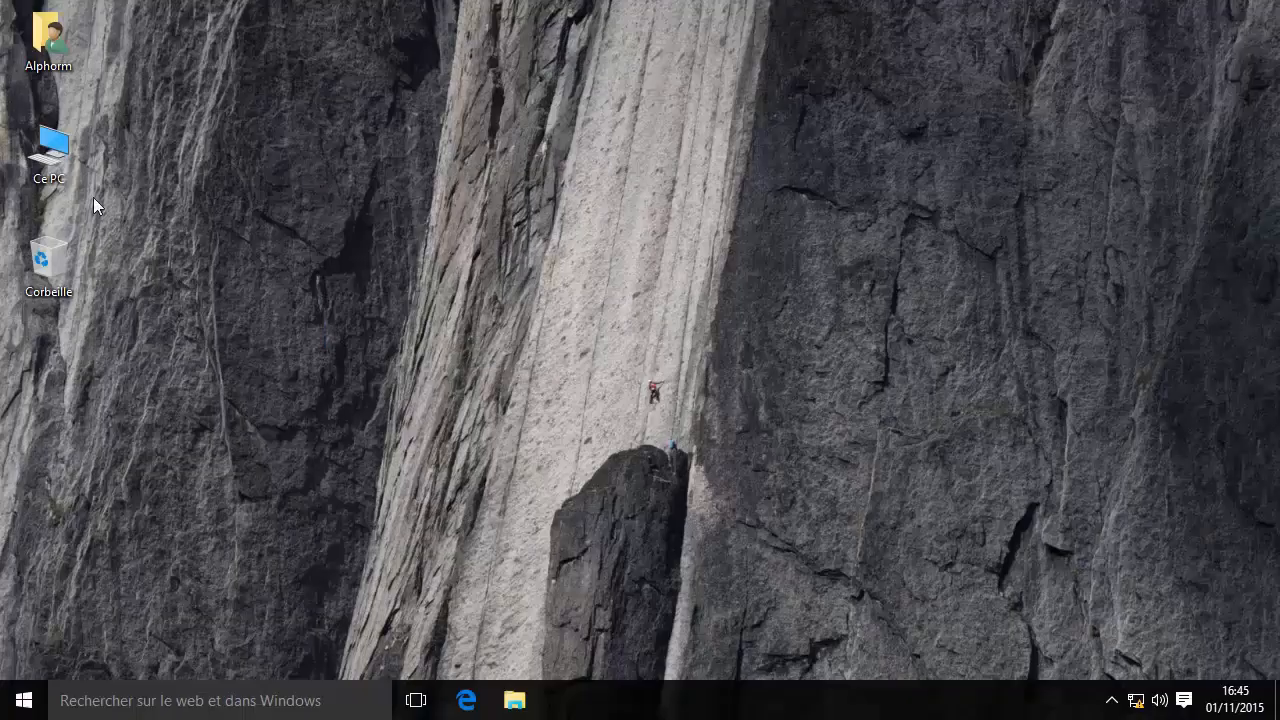
Review the client's computer name and domain settings without changing them.
right_click(48, 157)
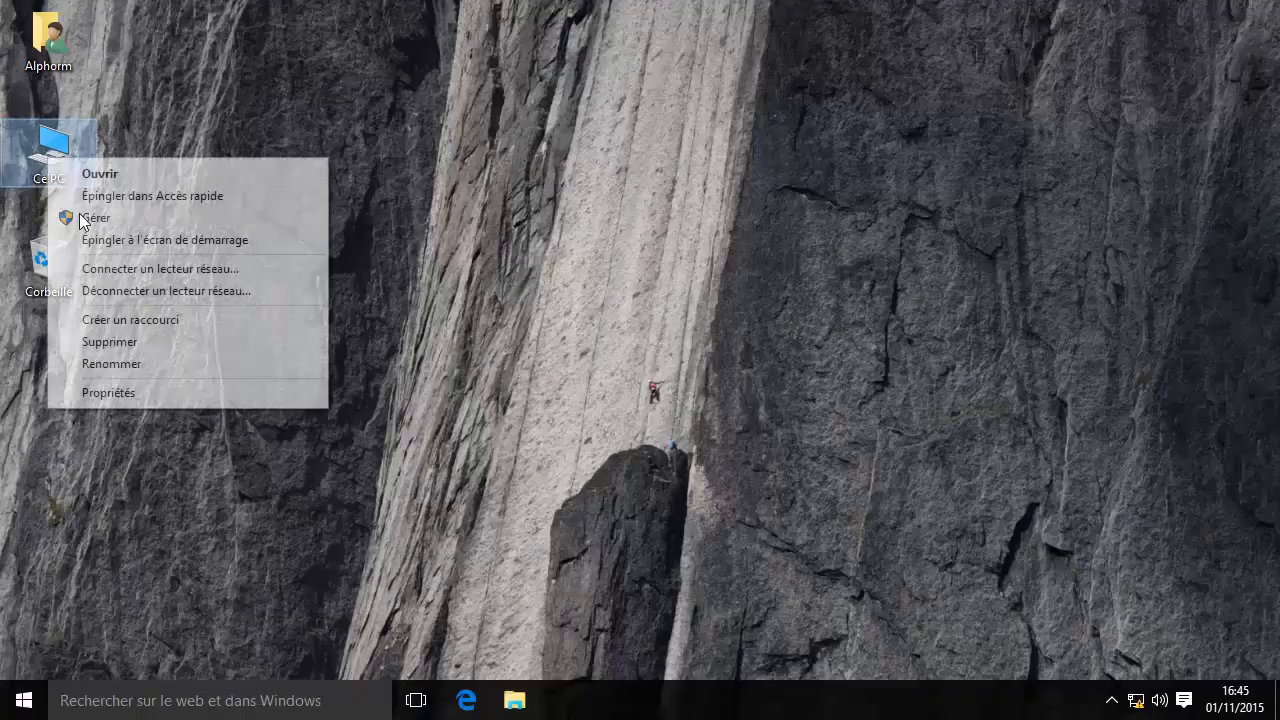
left_click(118, 393)
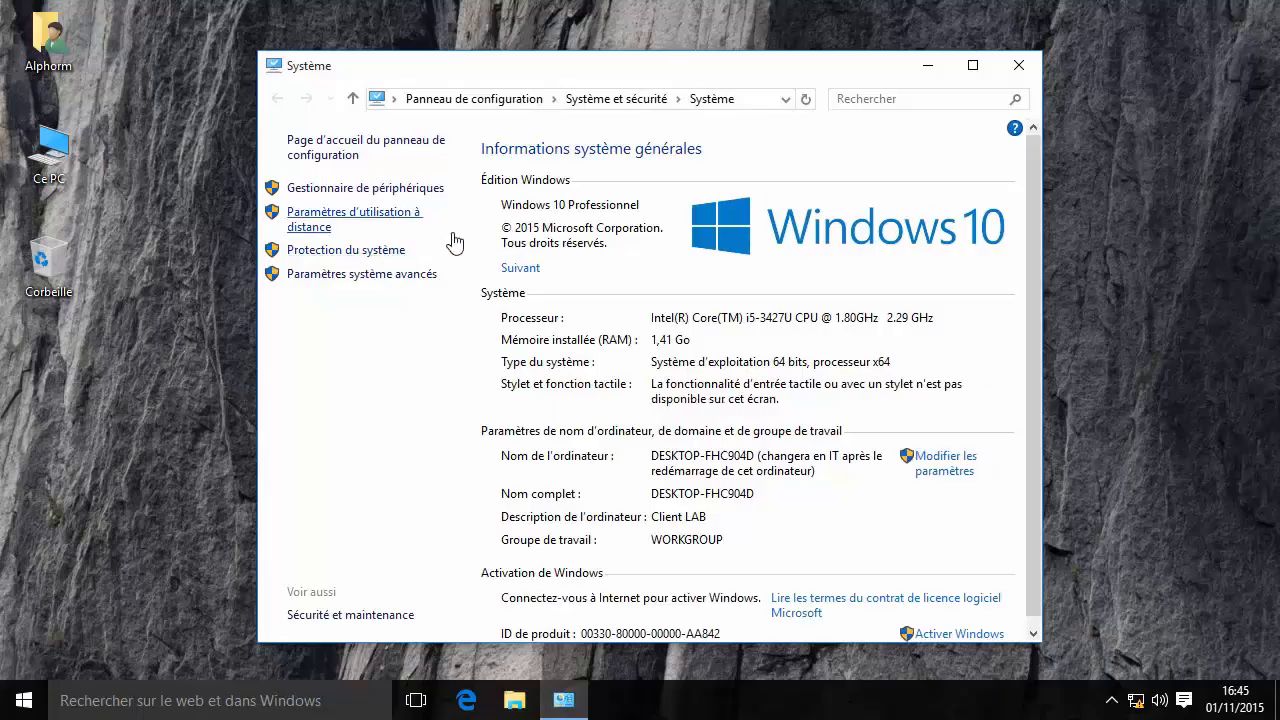
left_click(943, 468)
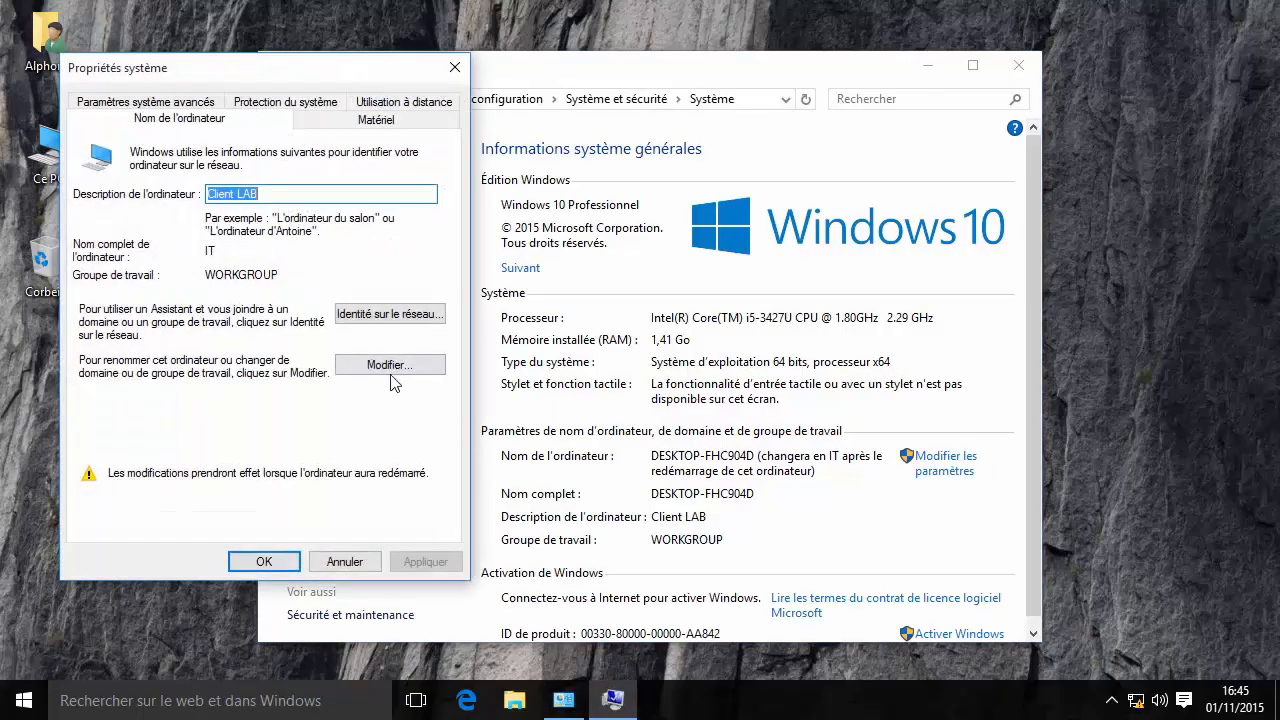
left_click(390, 368)
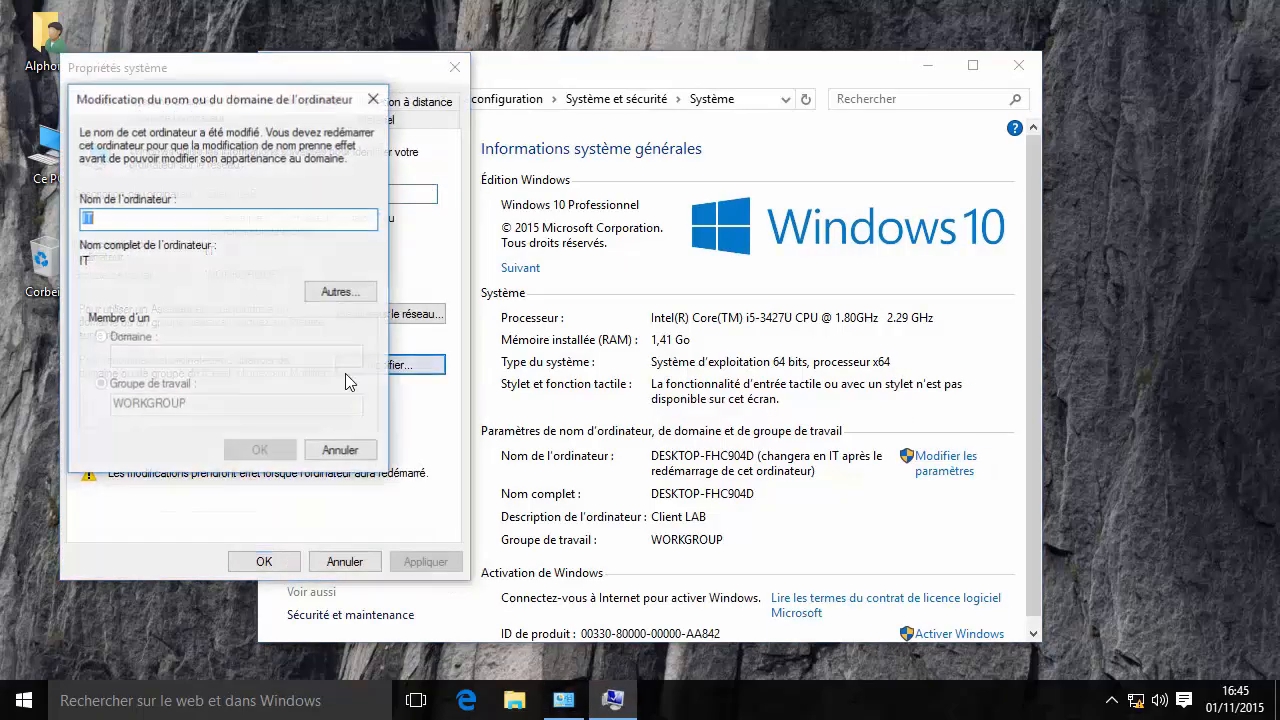
left_click(340, 452)
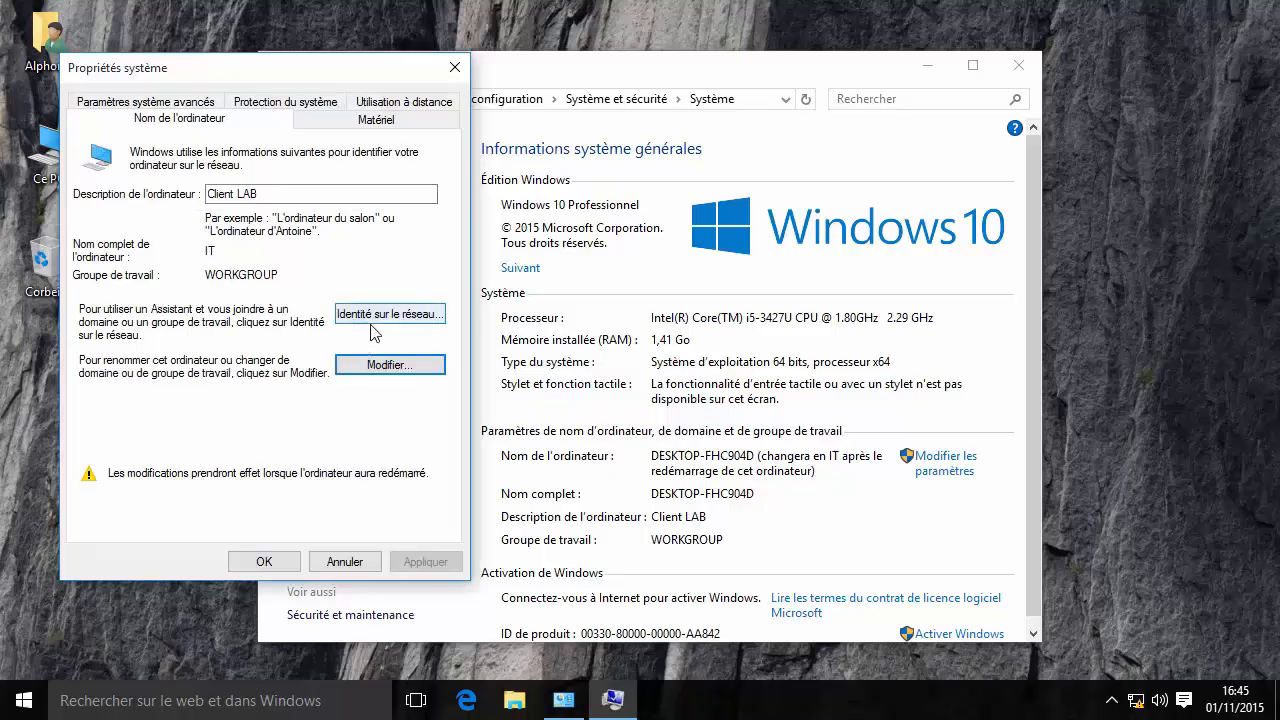
left_click(280, 562)
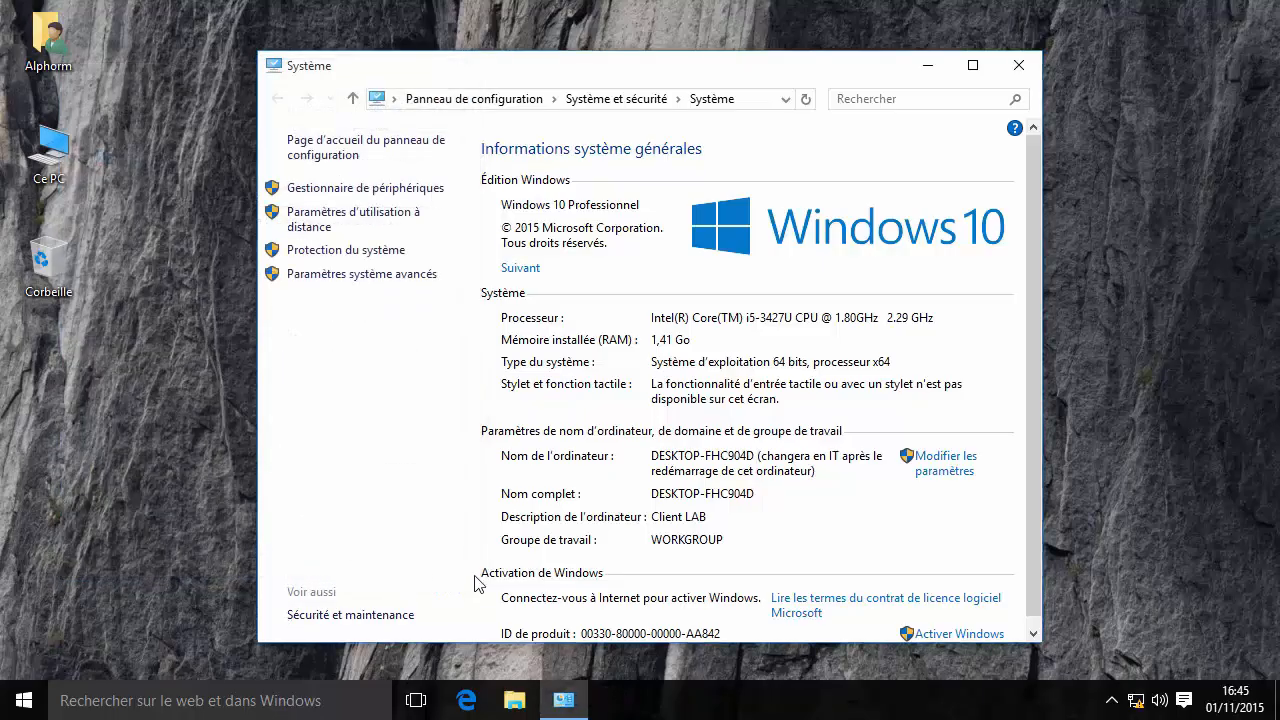
left_click(1018, 65)
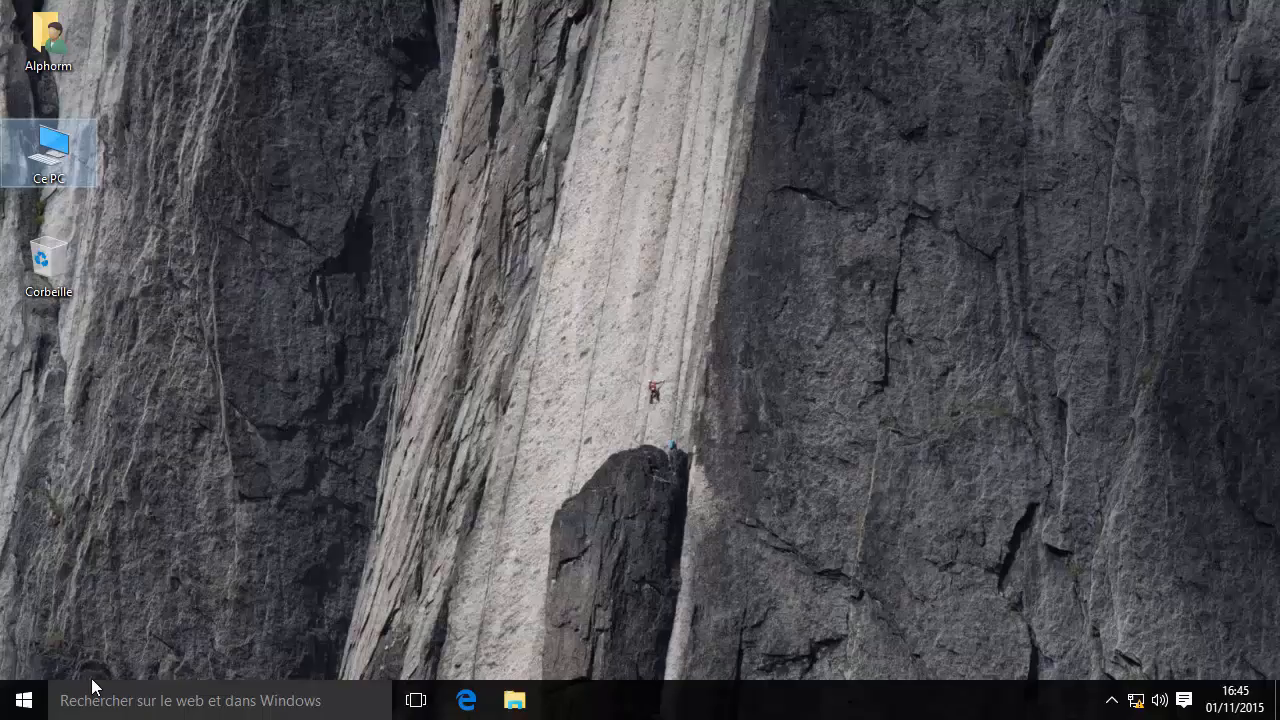
Restart the client so the new name IT takes effect.
right_click(24, 700)
mouse_move(126, 660)
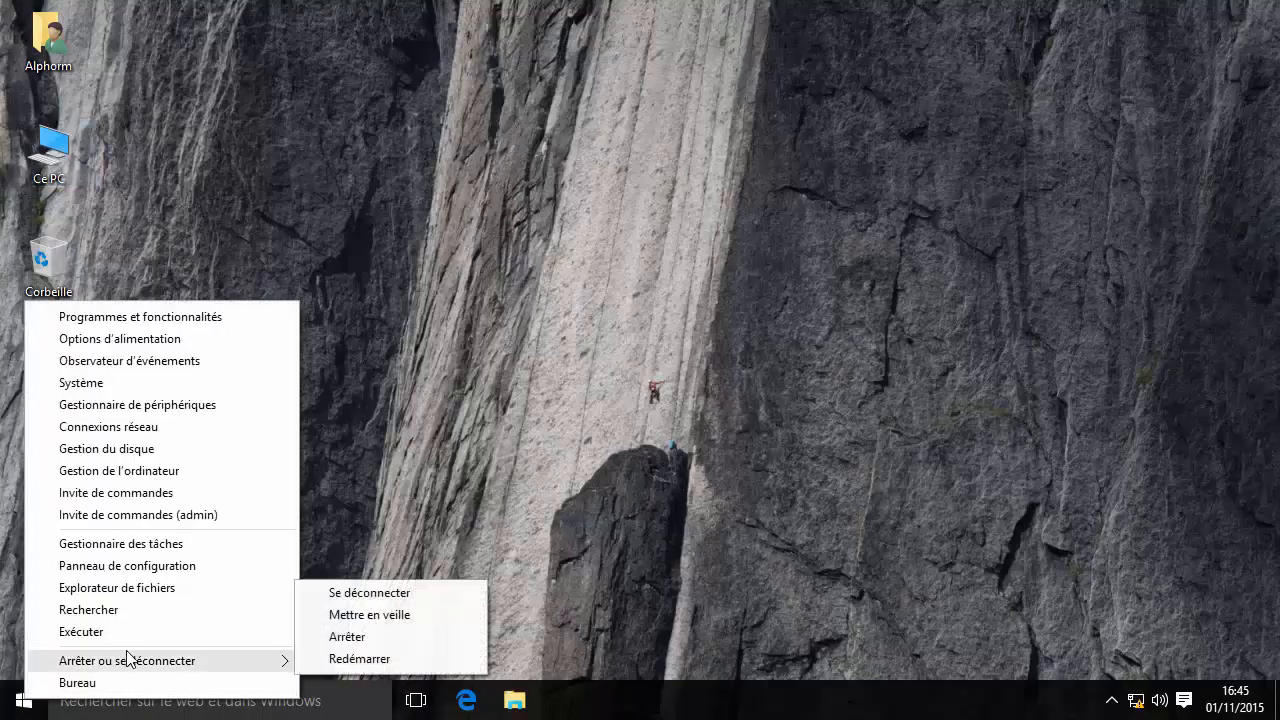
left_click(437, 666)
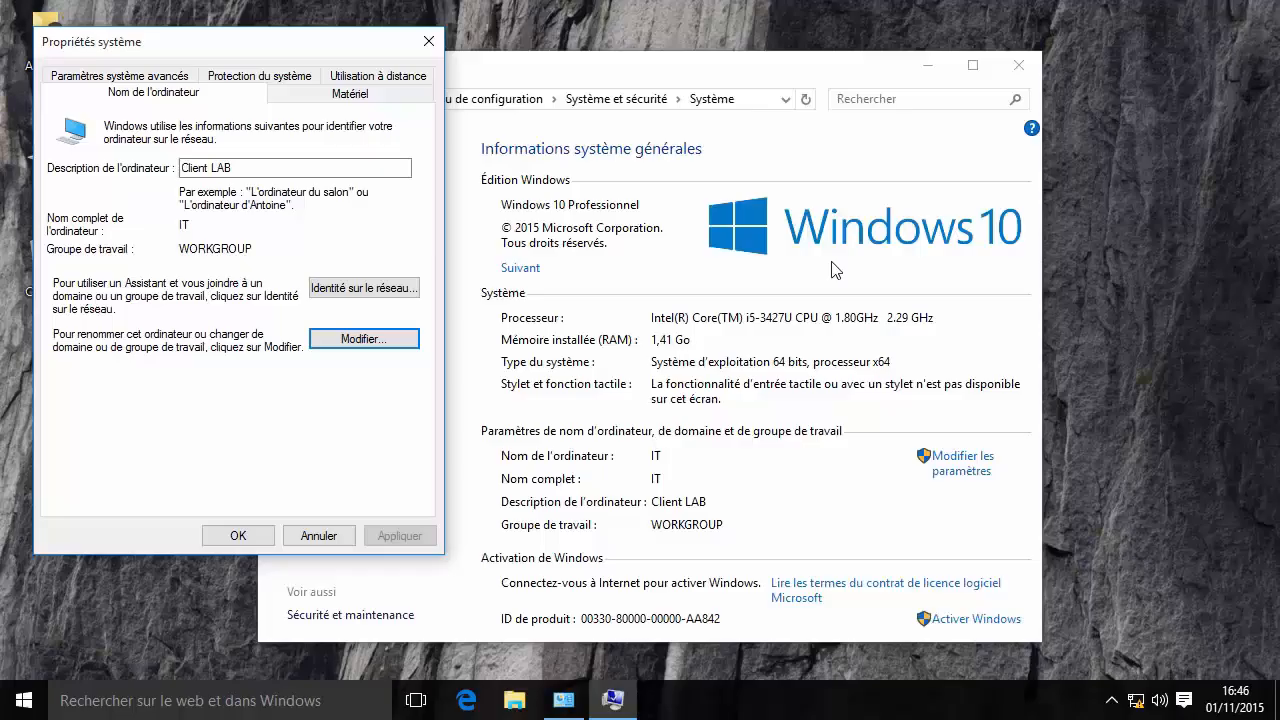
Make the client a member of the Alphorm.lan domain.
left_click(362, 340)
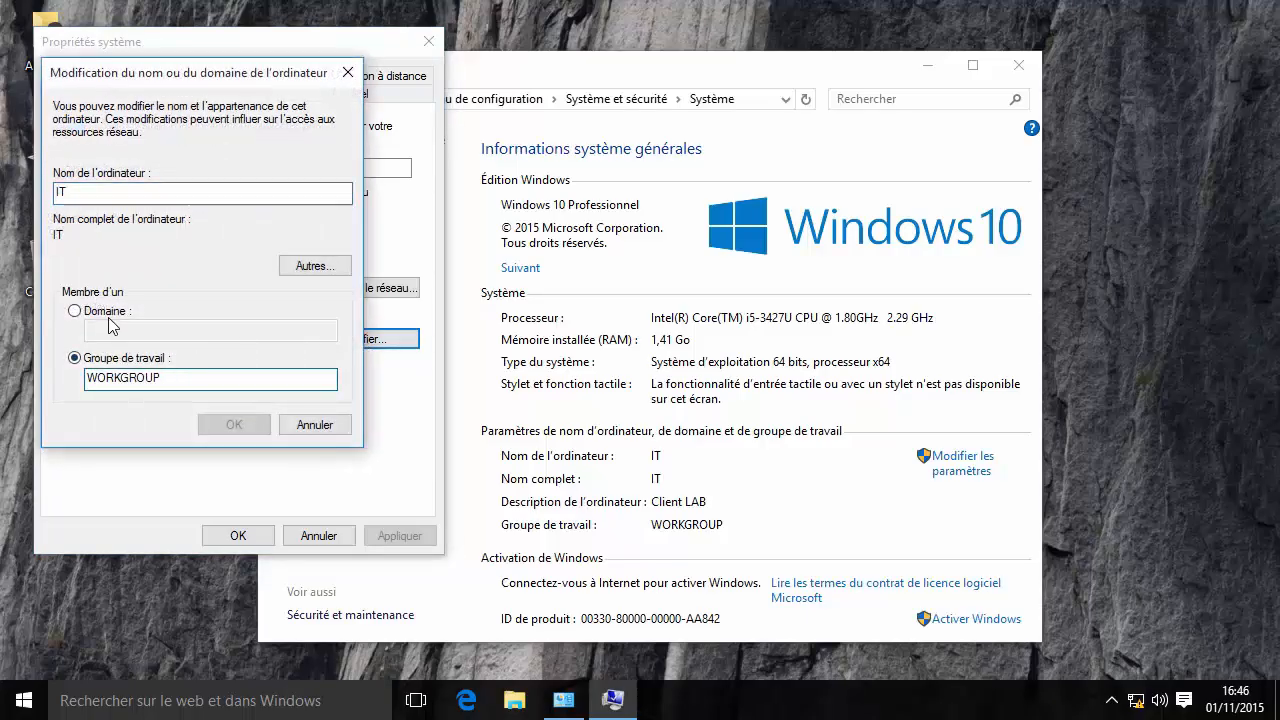
left_click(110, 311)
left_click(142, 334)
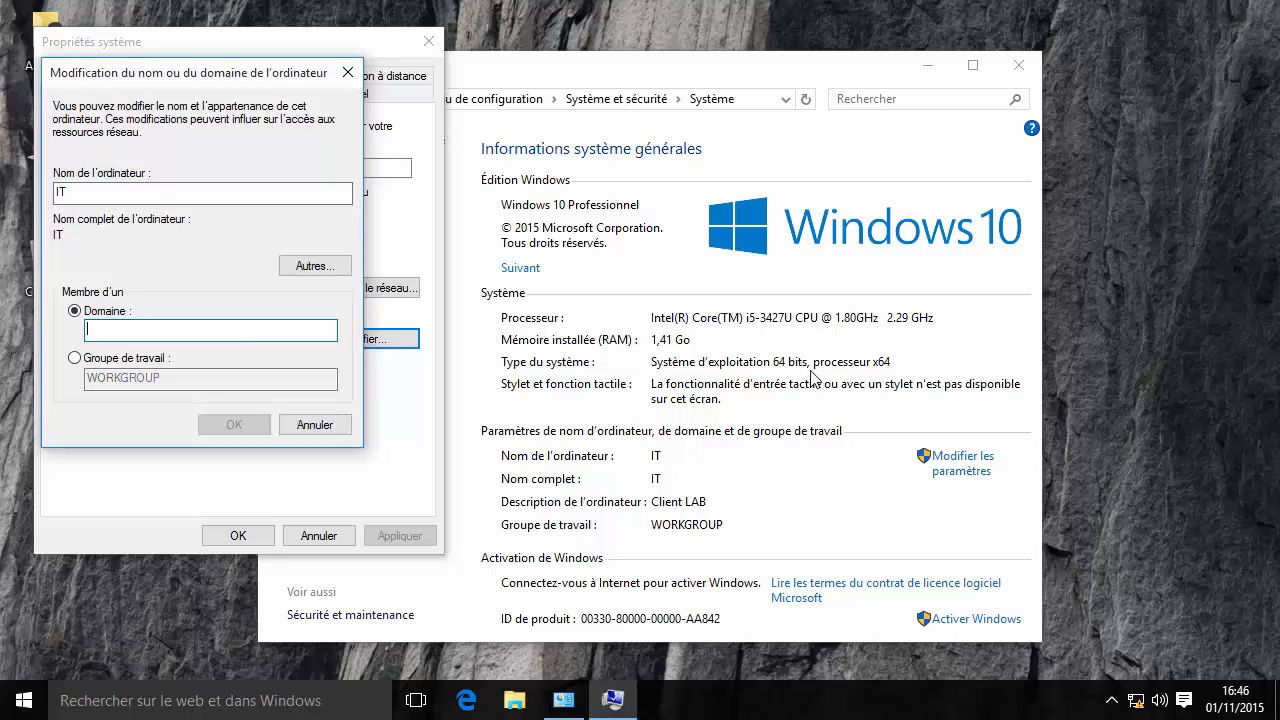
type("Alphor")
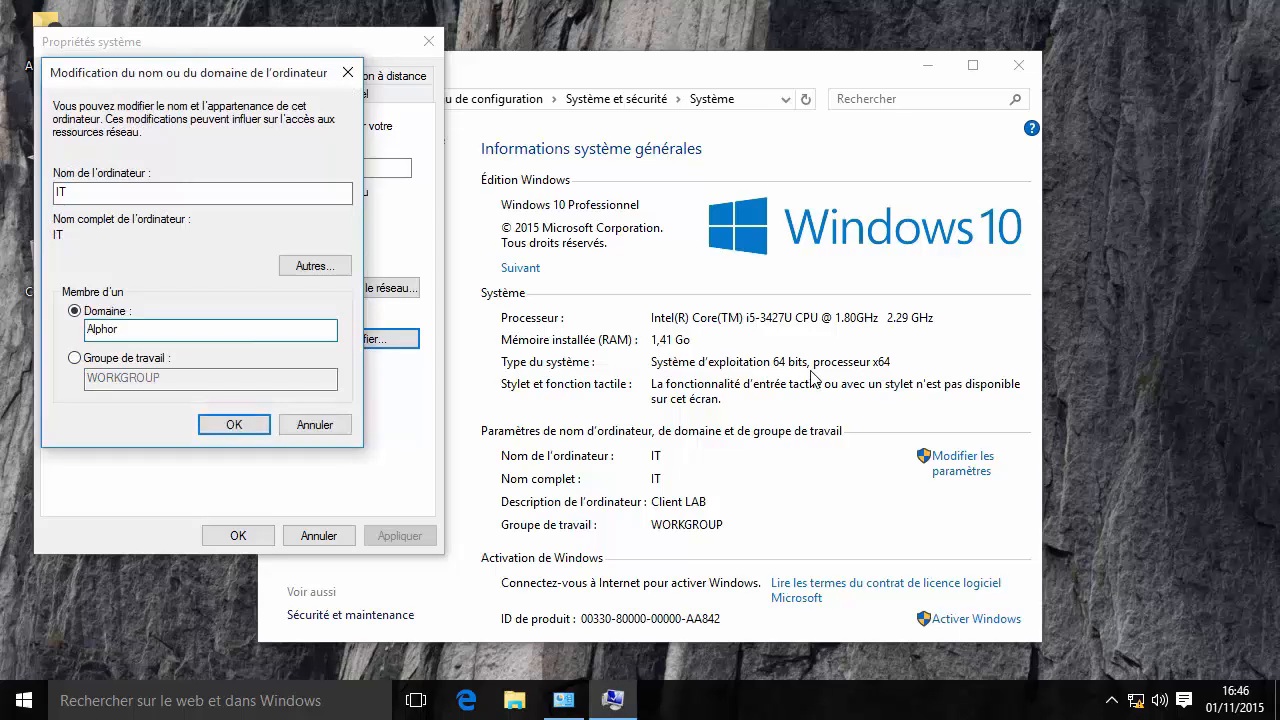
type("m.lan")
key("Return")
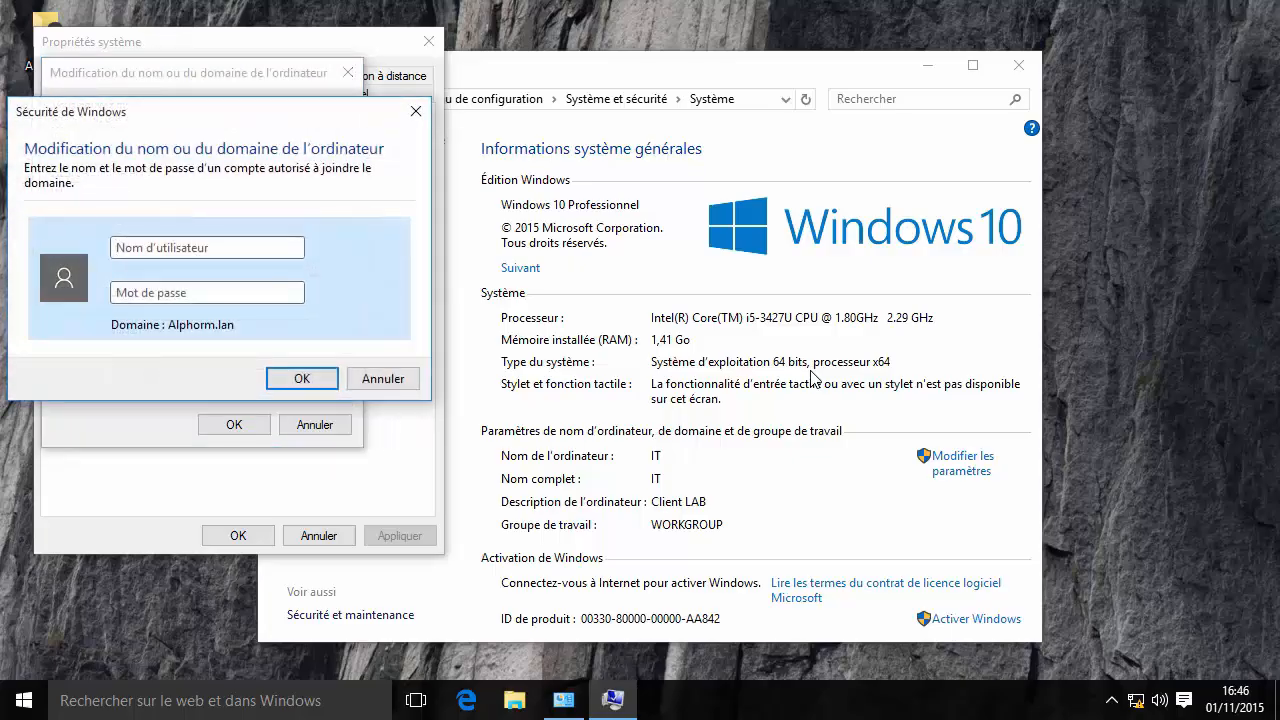
Authorize the join with domain administrator credentials and accept the welcome and restart notices.
type("administrateur")
key("Tab")
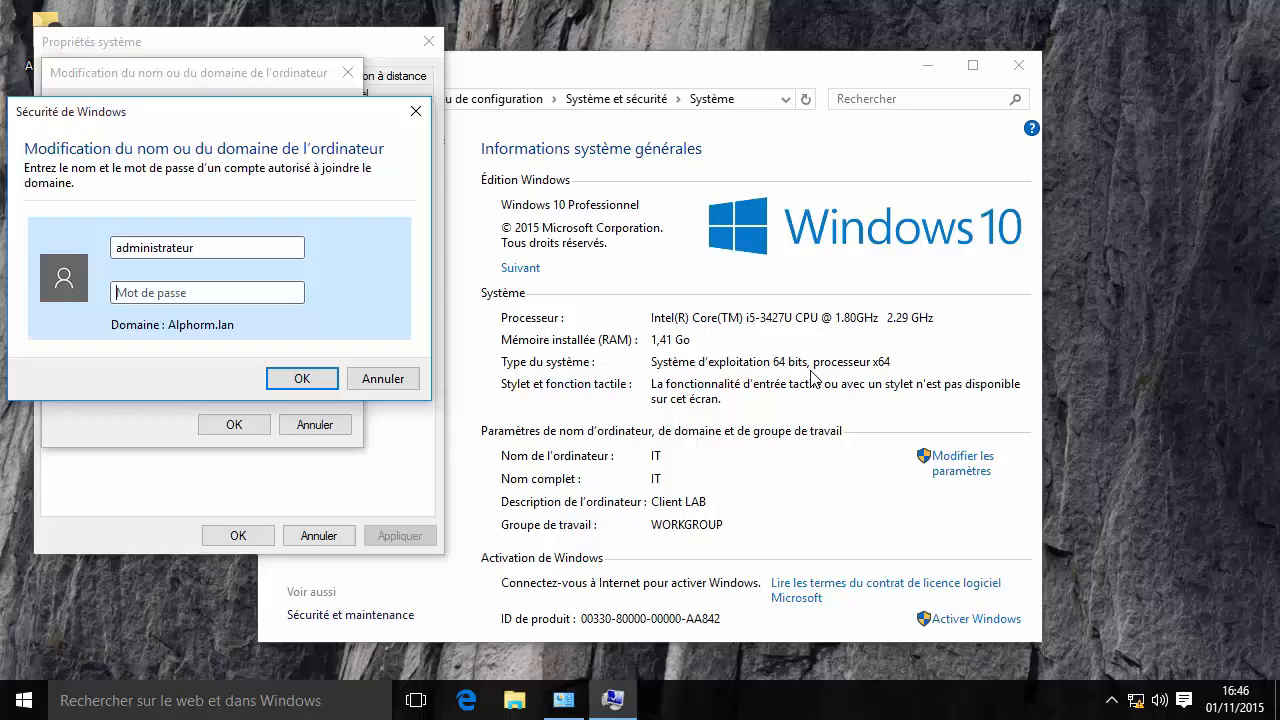
type("Pa$$w0")
key("Return")
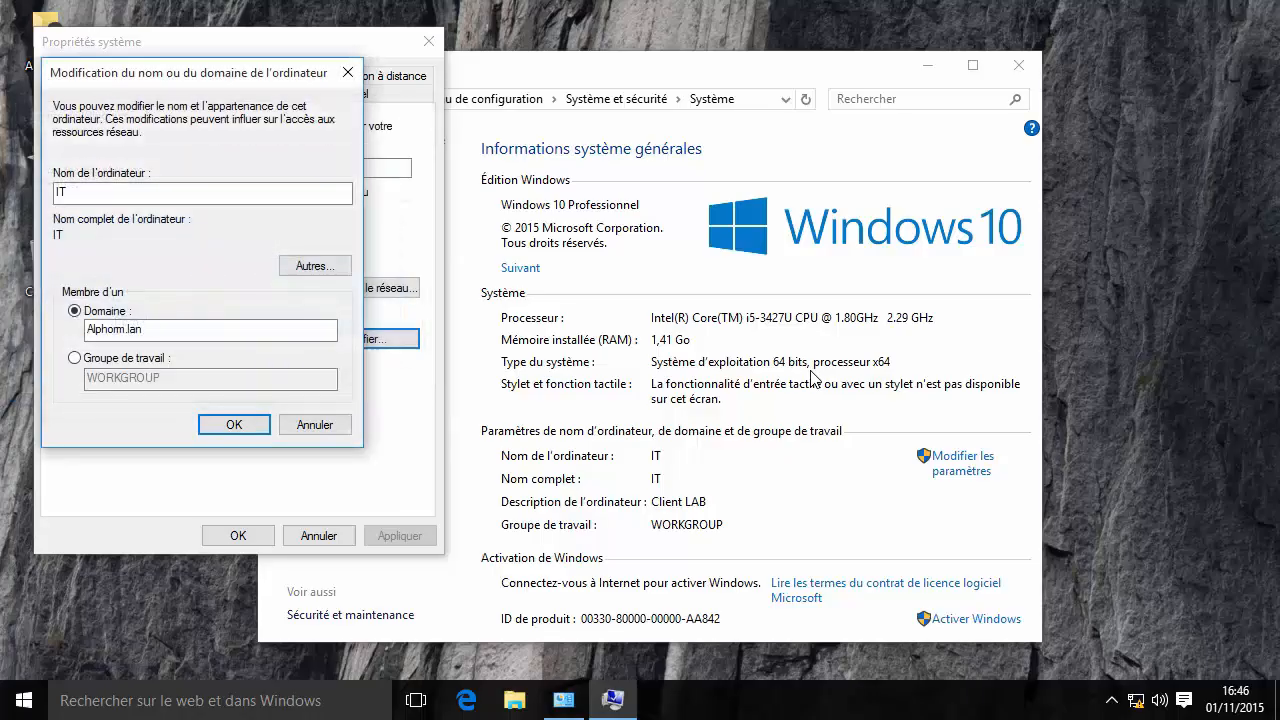
left_click(768, 430)
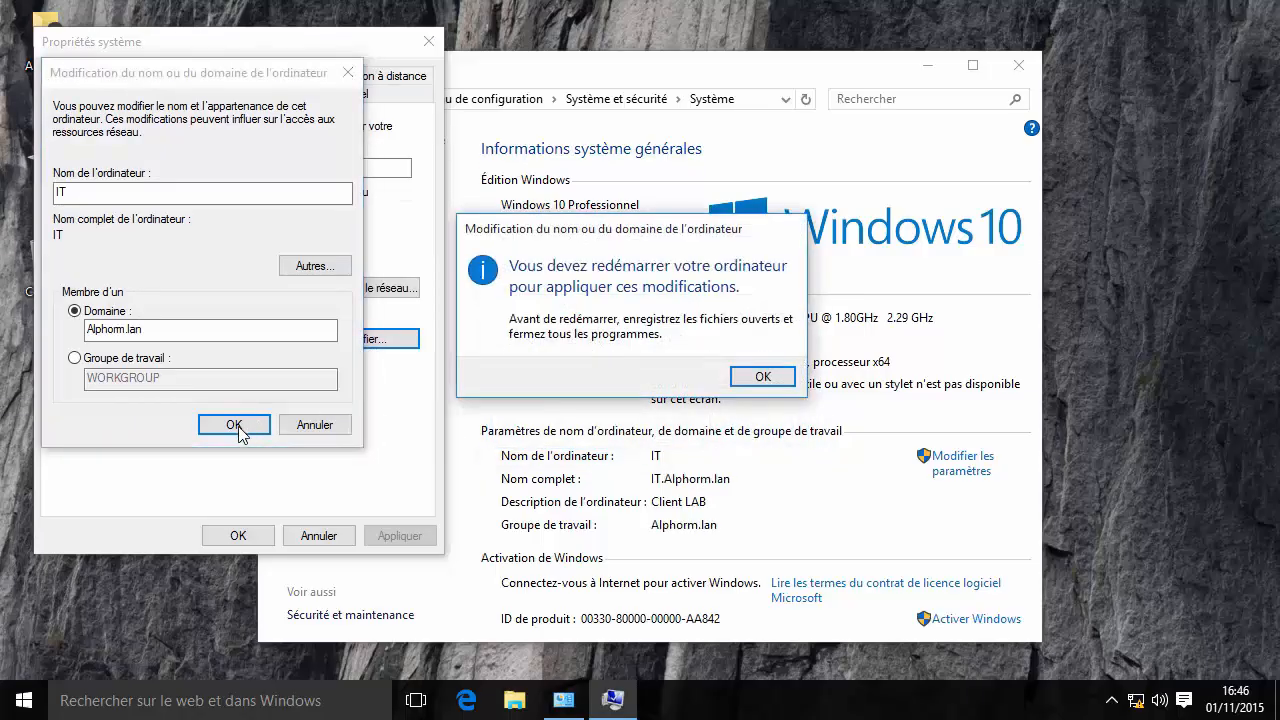
left_click(766, 377)
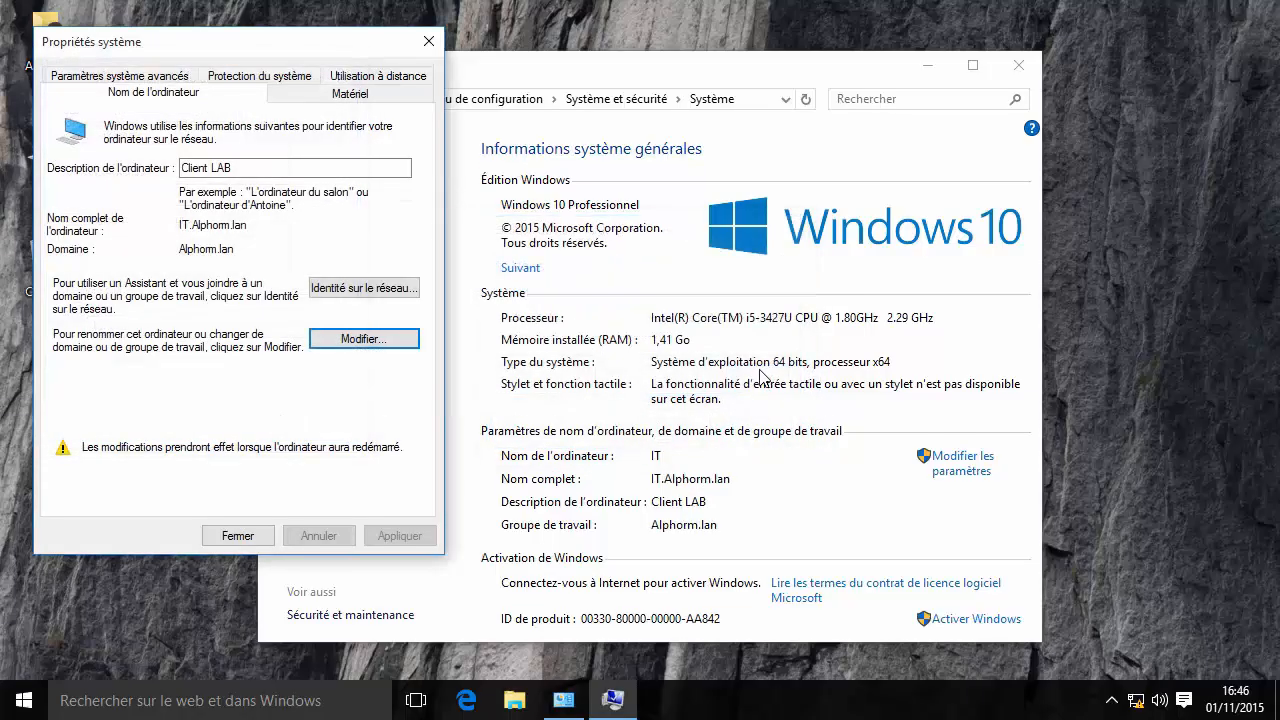
left_click(240, 536)
Restart the client now to complete the join, and sign out of the server.
left_click(624, 384)
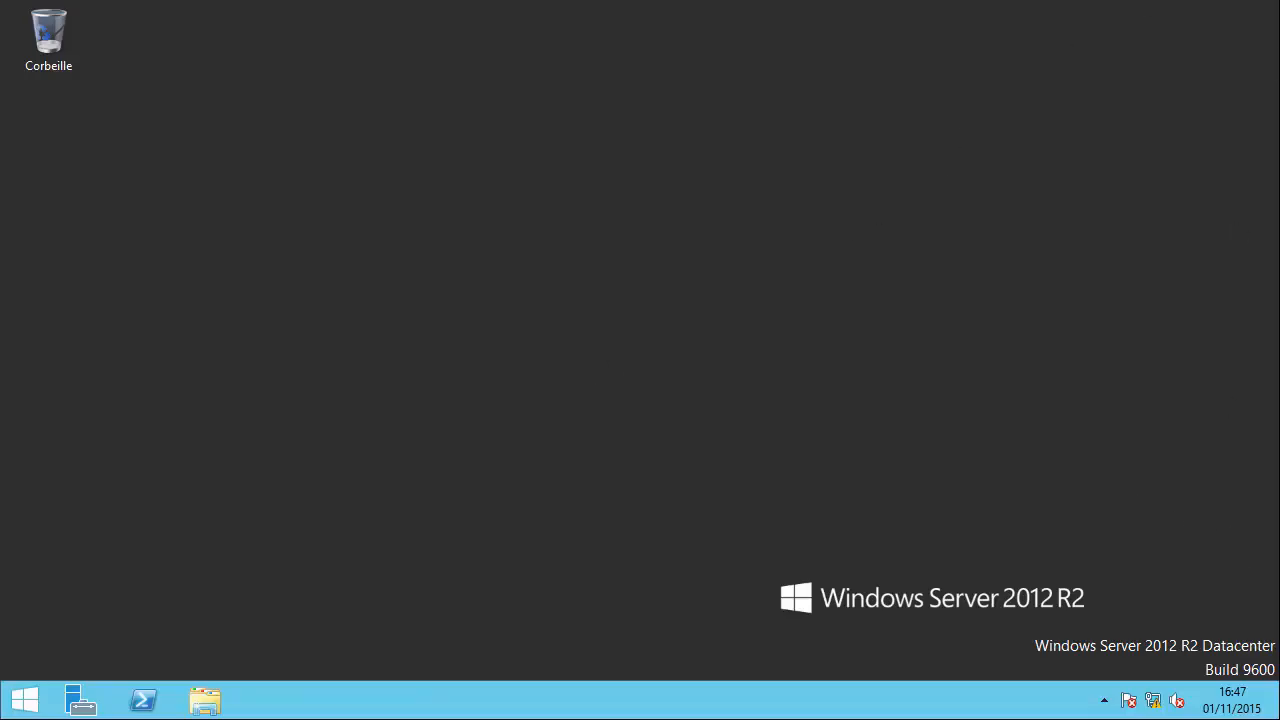
right_click(25, 700)
mouse_move(226, 664)
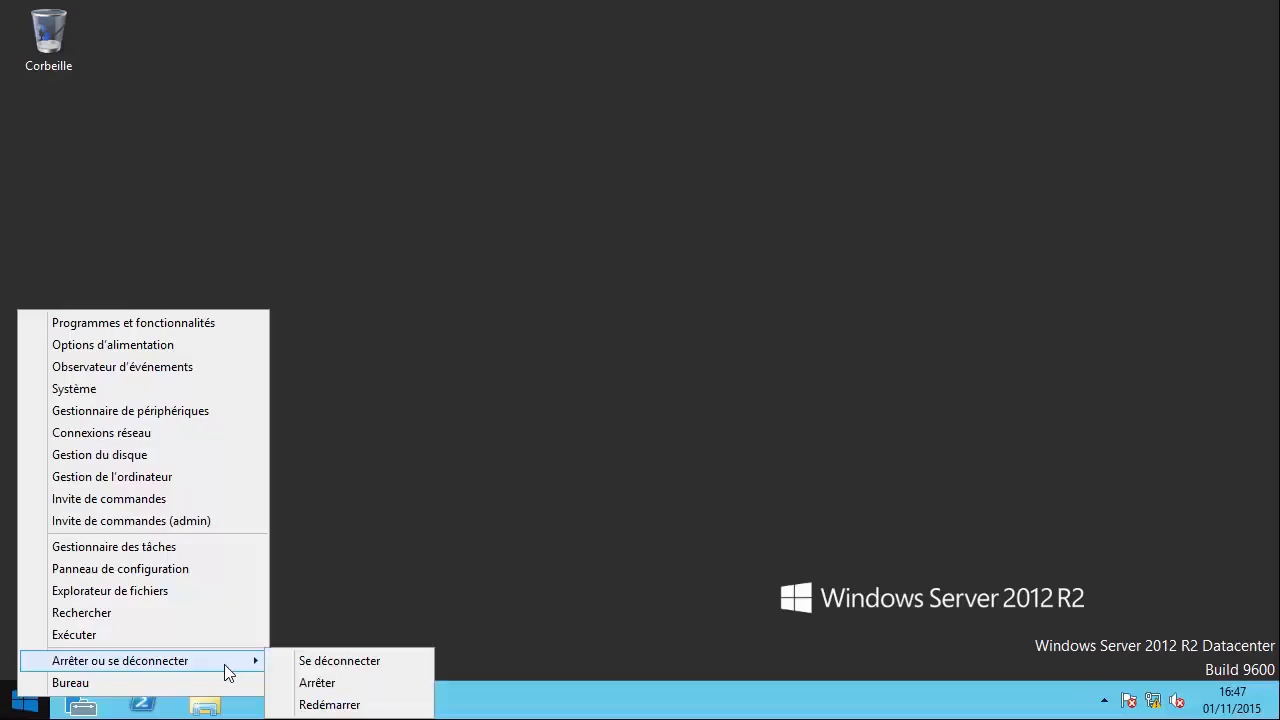
left_click(346, 666)
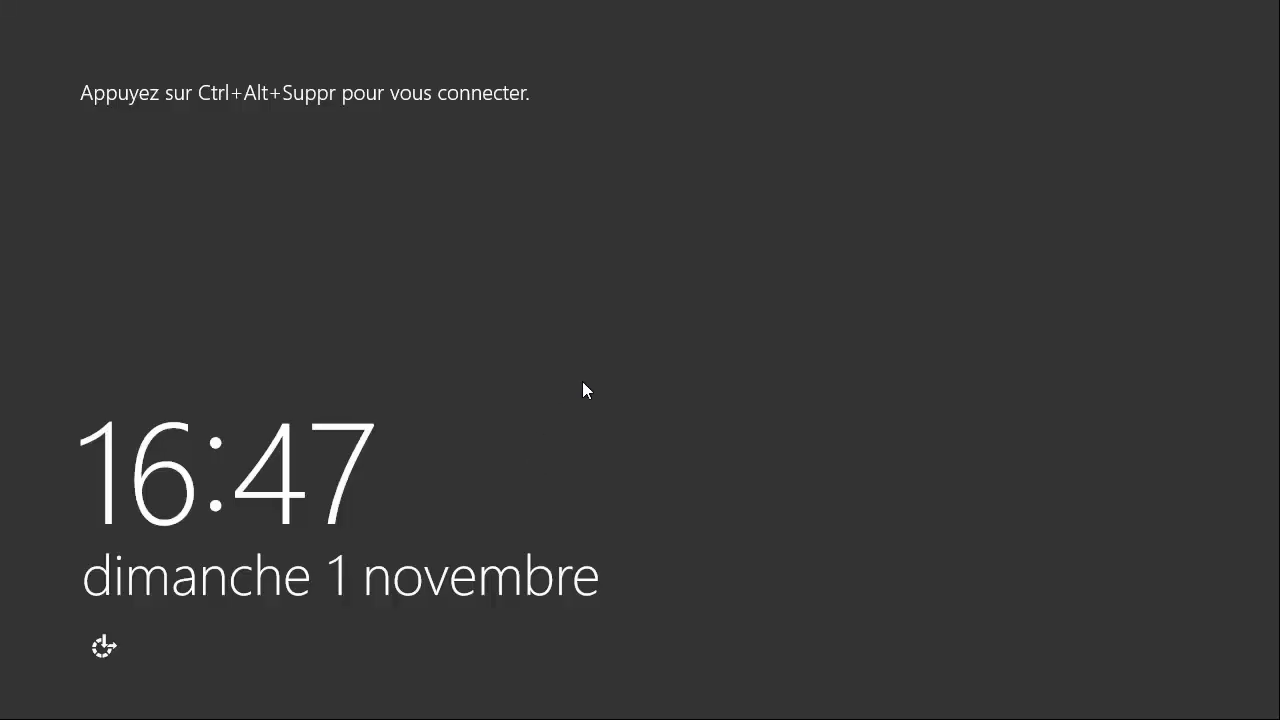
Sign back into the server as the domain administrator and close Server Manager.
key("ctrl+alt+Delete")
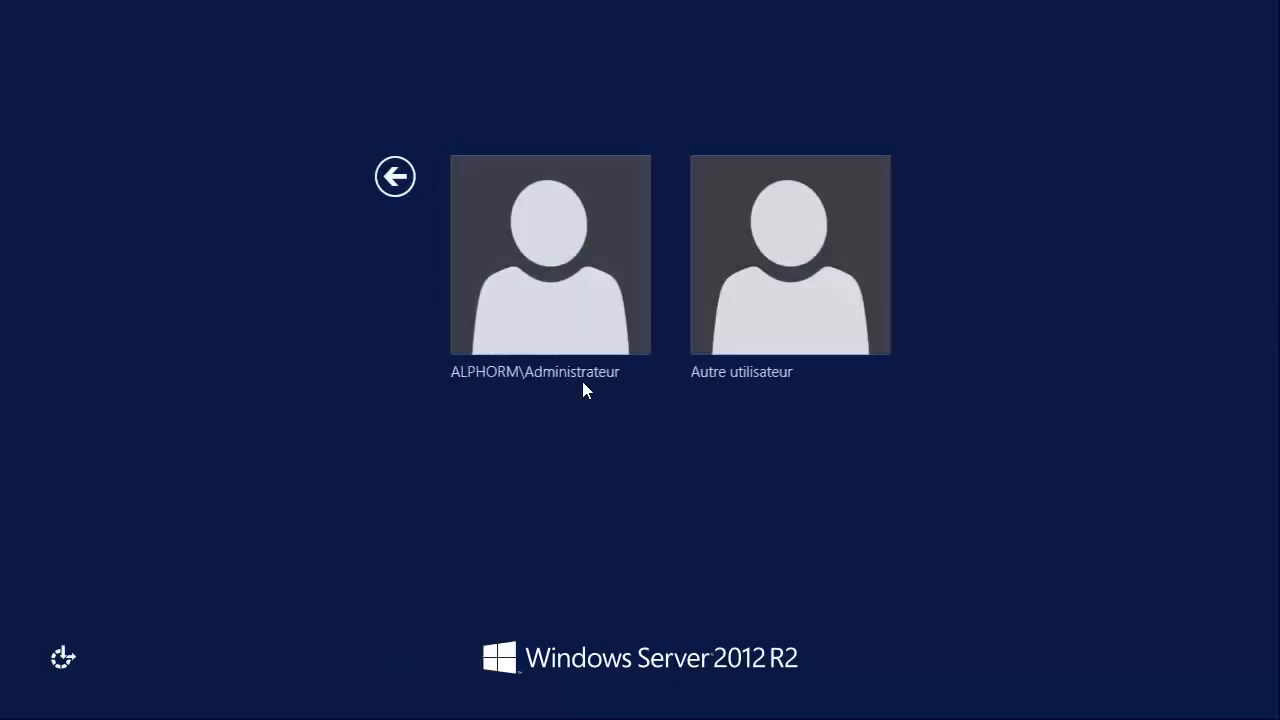
left_click(511, 318)
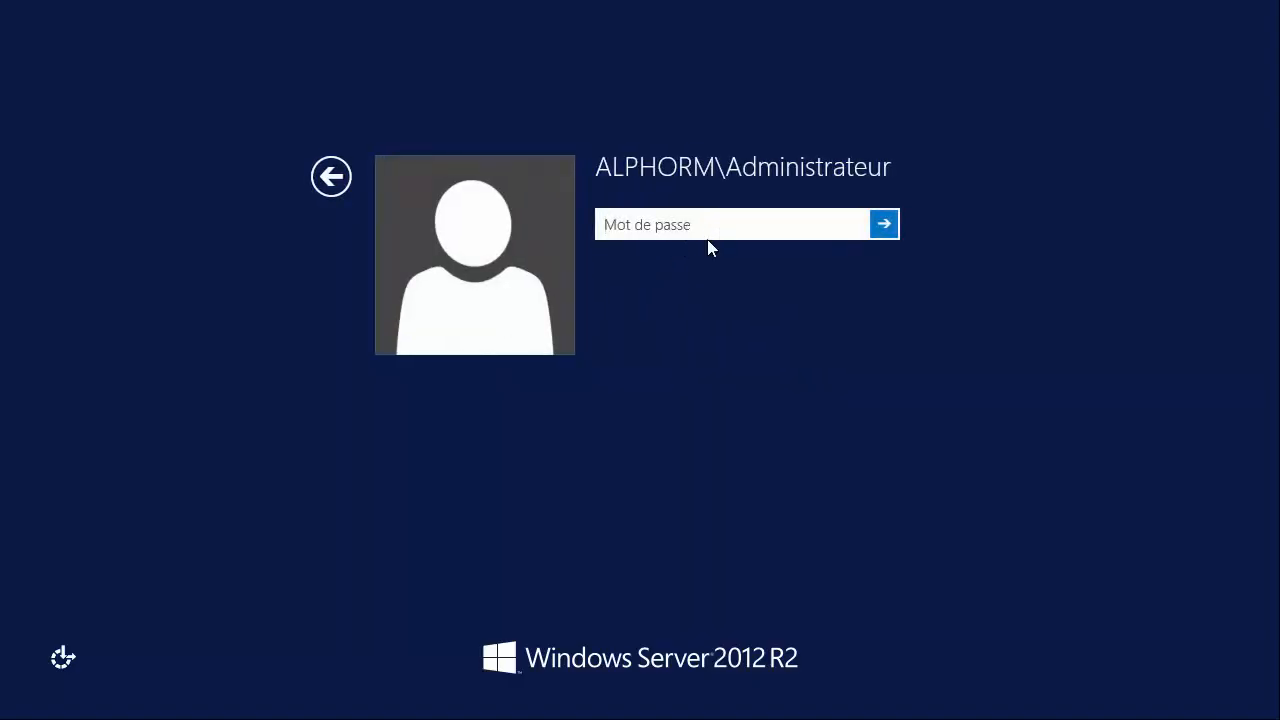
type("Pa$$w0rd123")
key("Return")
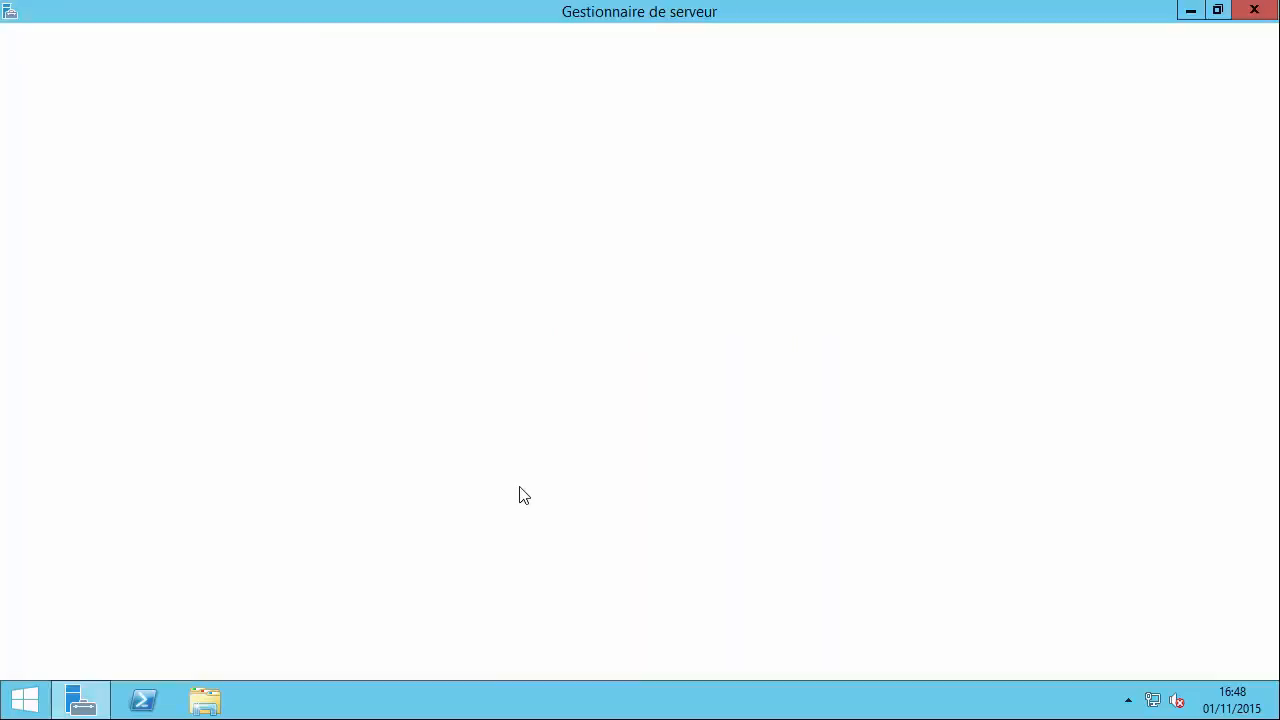
left_click(1266, 17)
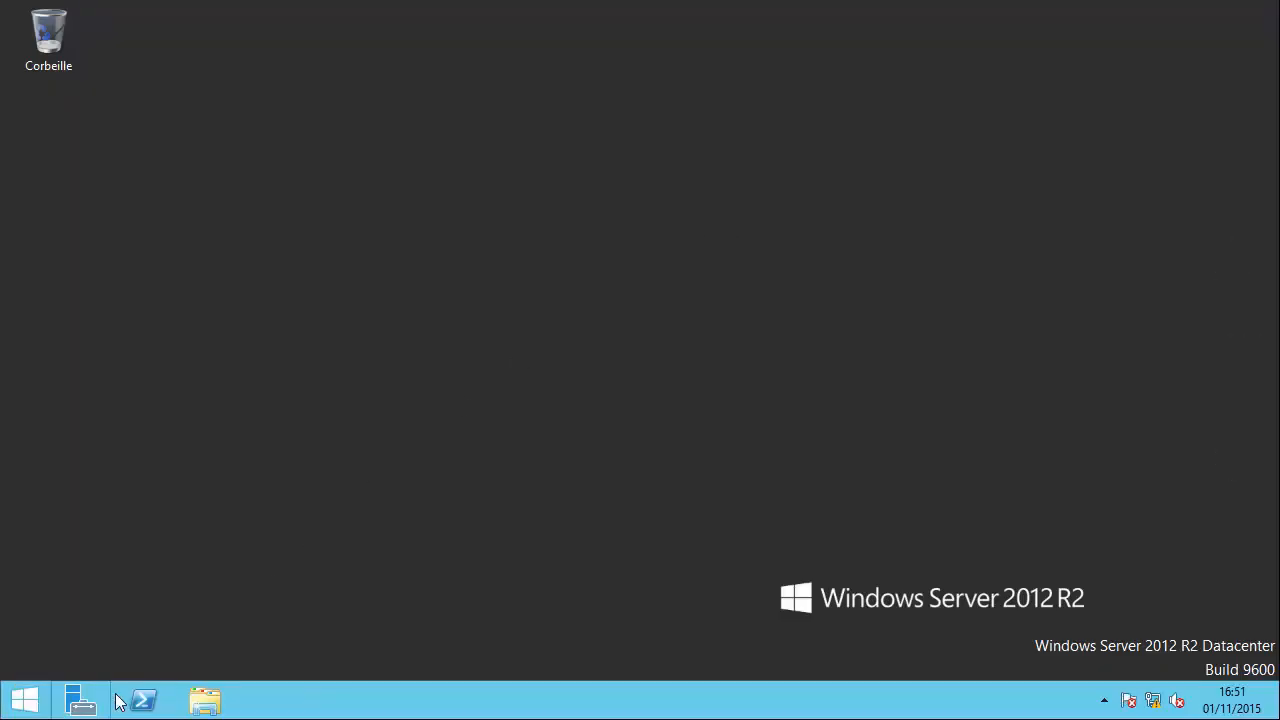
Launch Active Directory Users and Computers from Server Manager's Tools menu.
left_click(85, 700)
left_click(1130, 54)
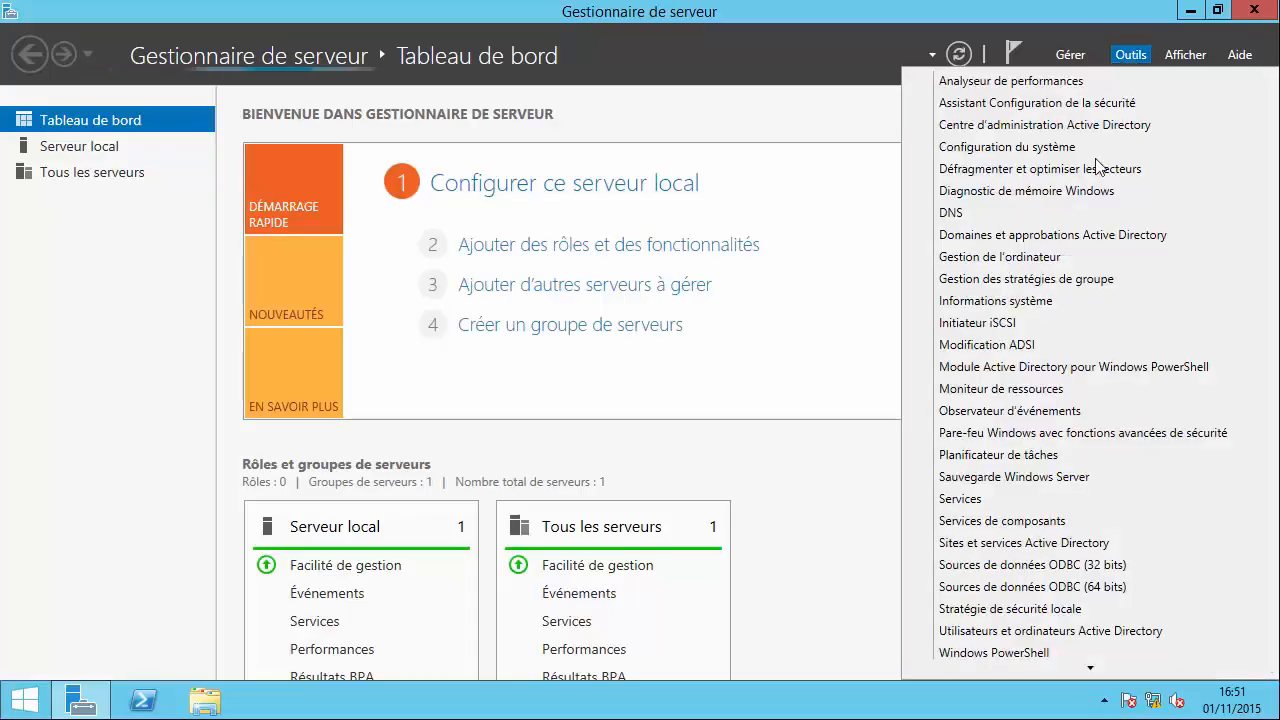
scroll(1040, 400, "down", 2)
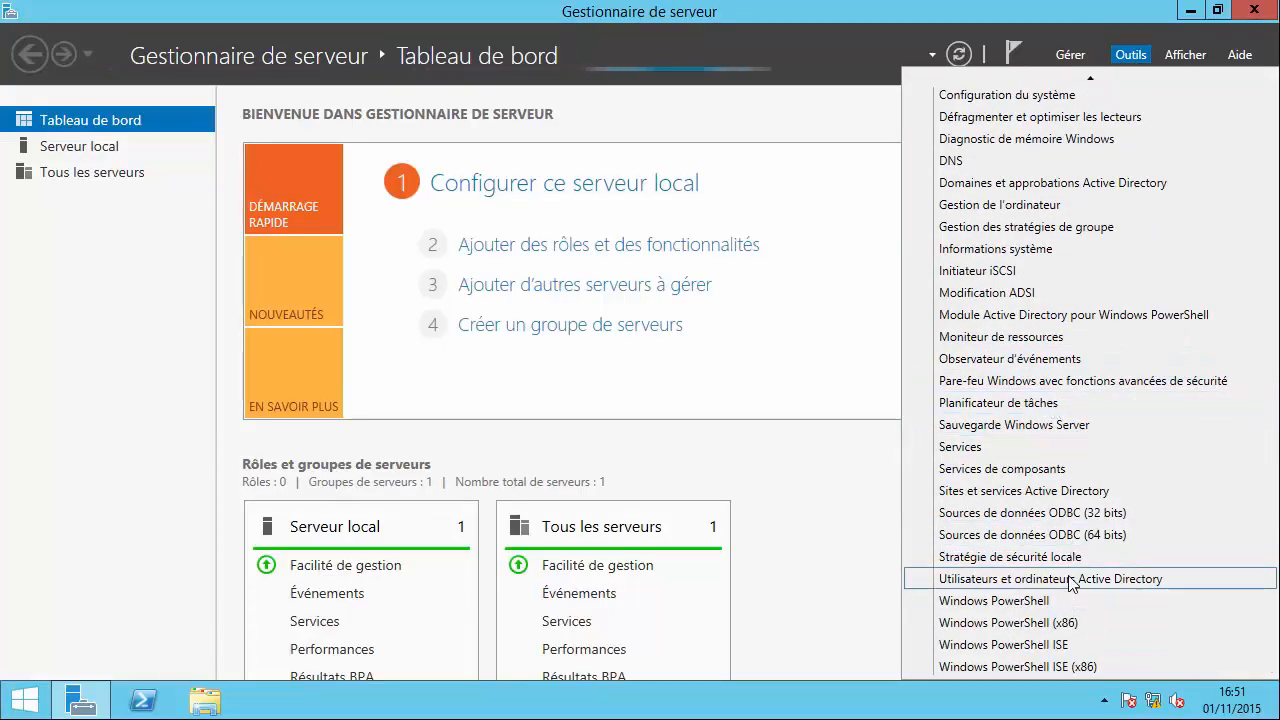
left_click(1050, 579)
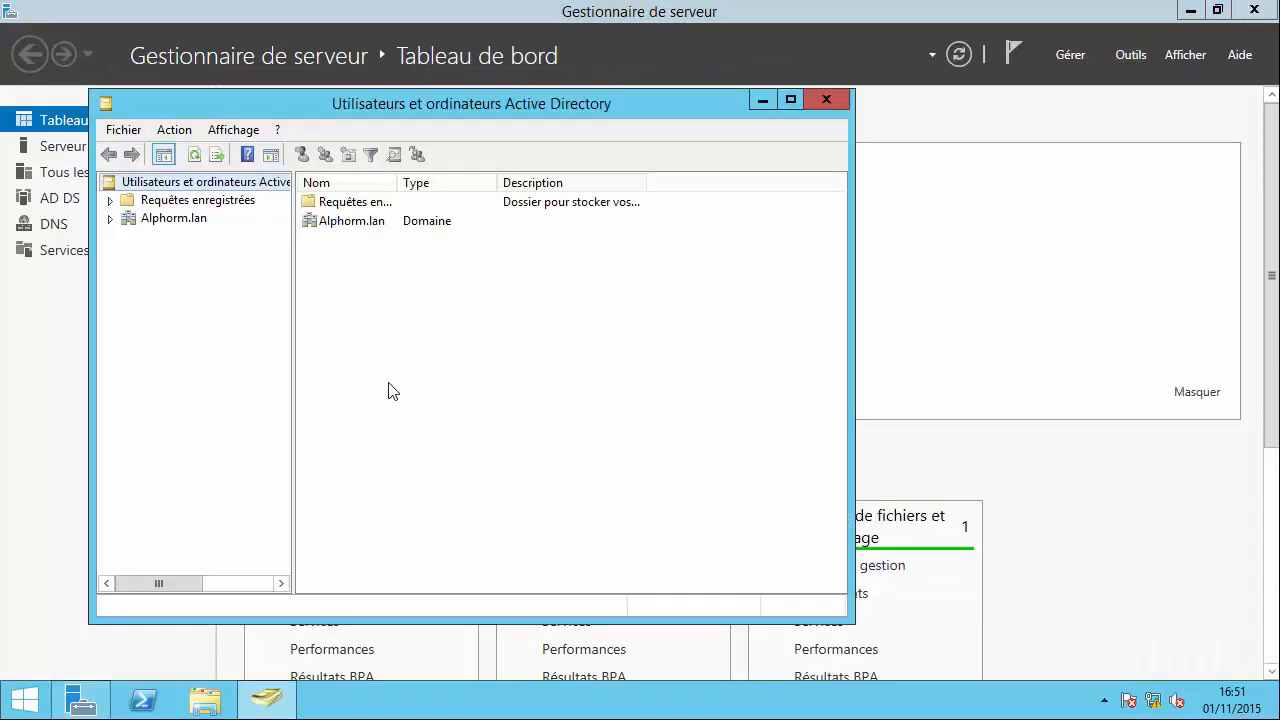
Expand Alphorm.lan and start a new user in the Users container.
double_click(404, 111)
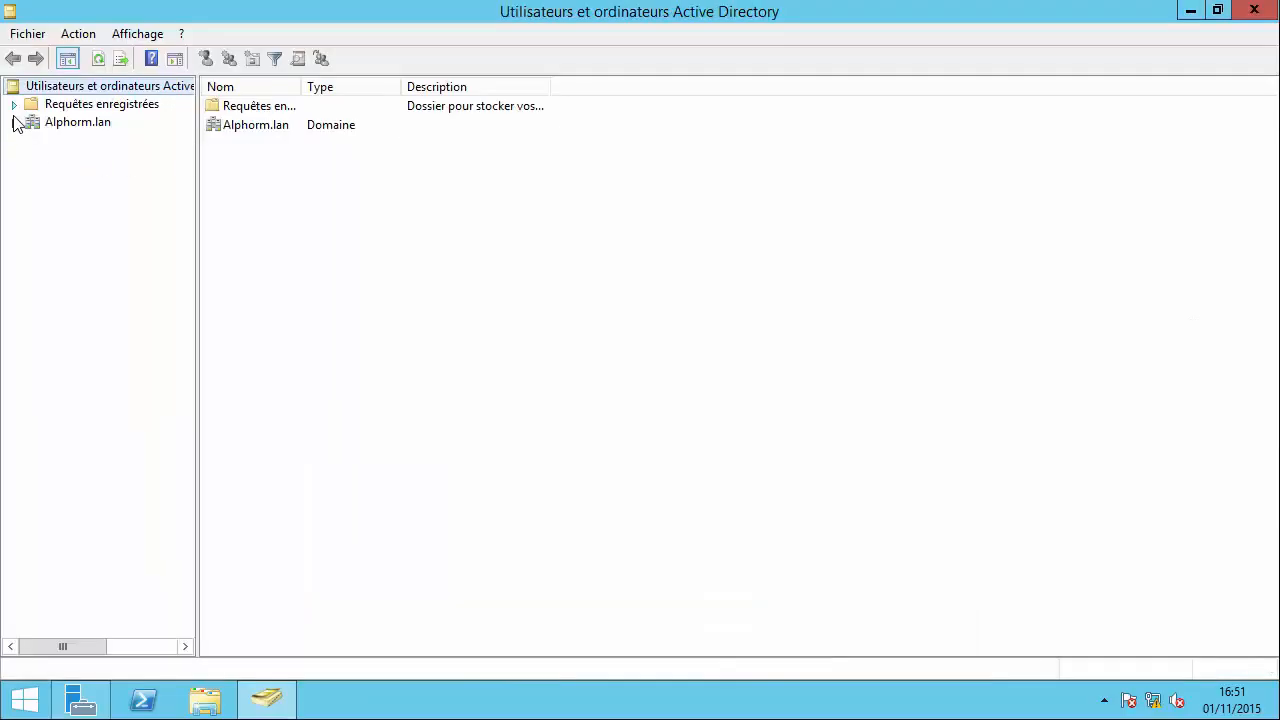
left_click(14, 122)
left_click(62, 123)
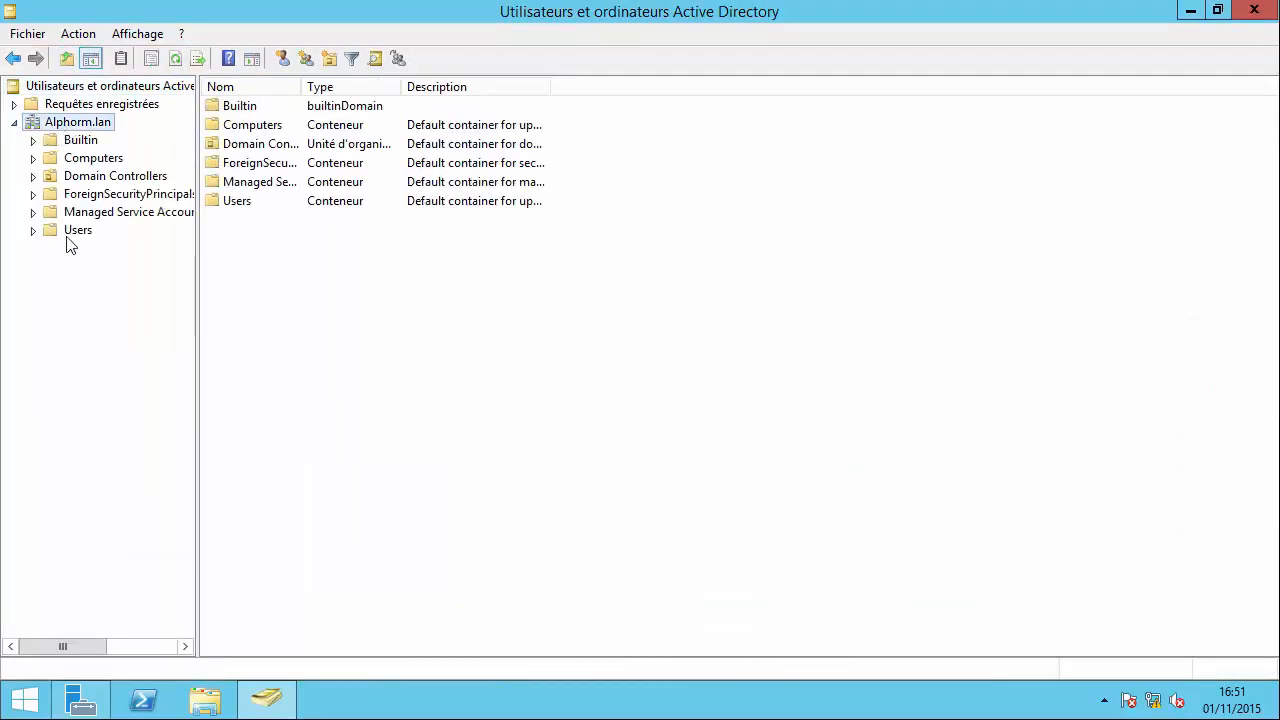
left_click(75, 235)
right_click(354, 541)
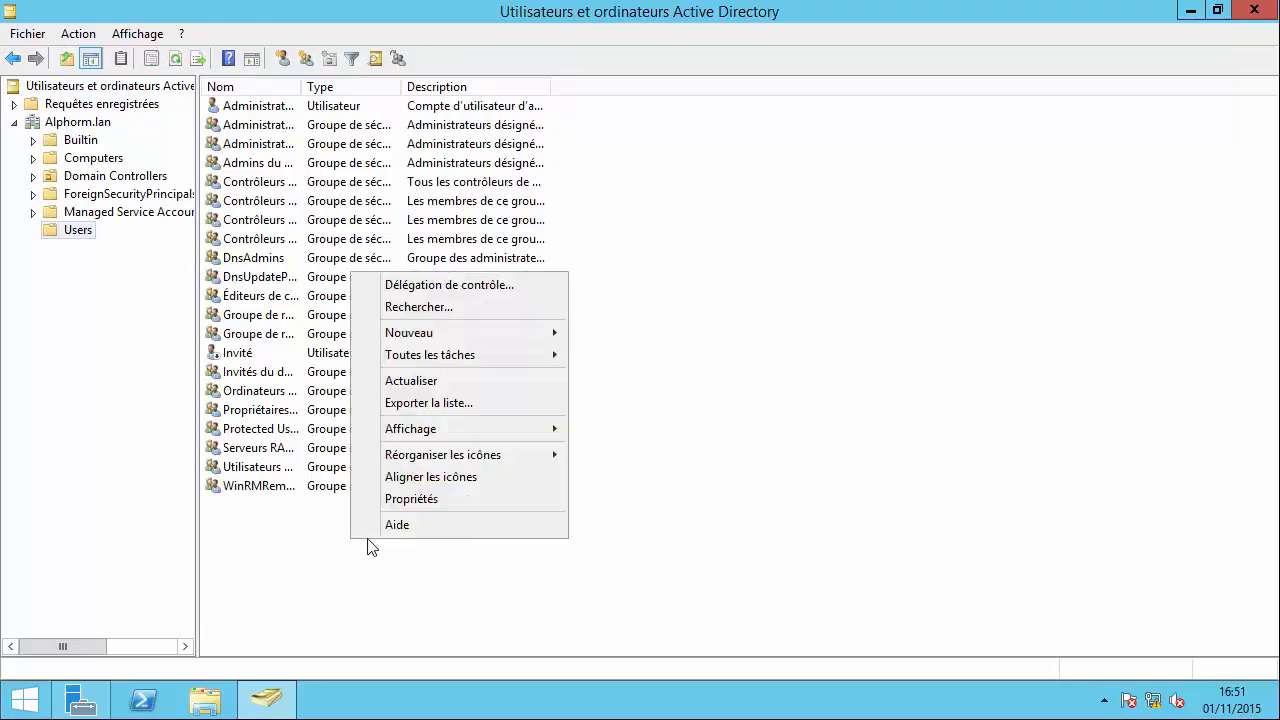
mouse_move(459, 331)
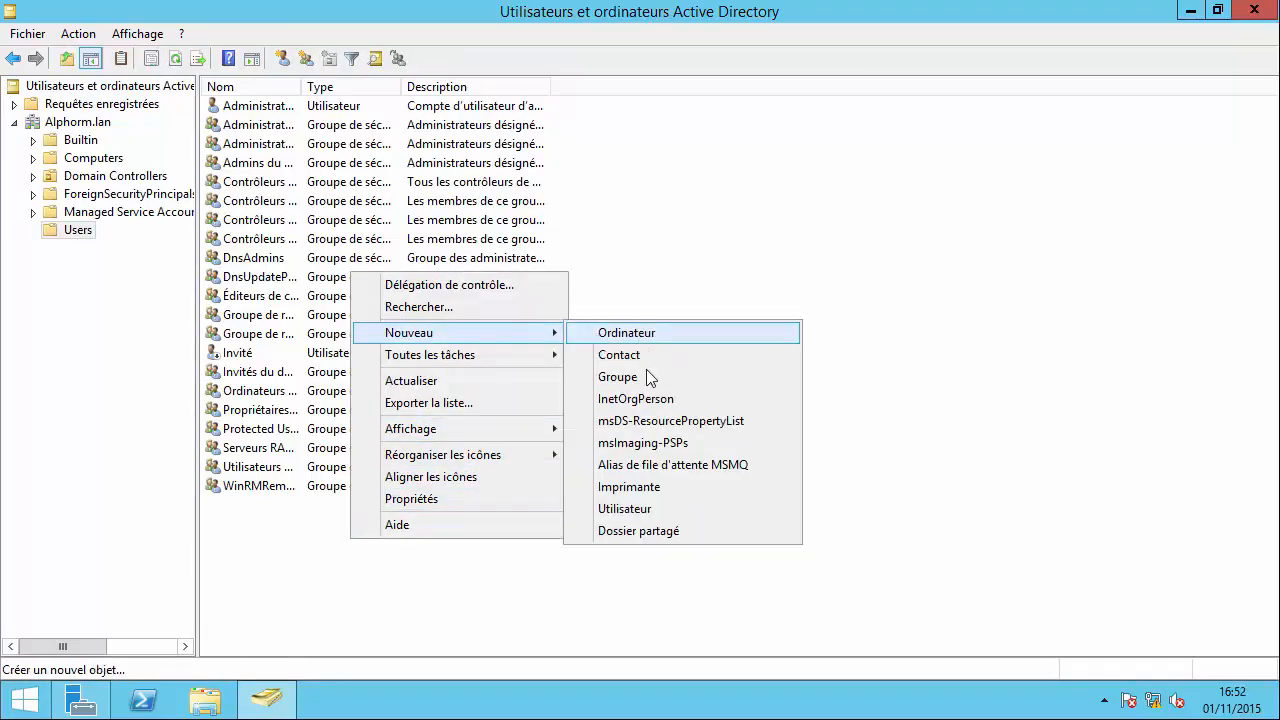
left_click(624, 508)
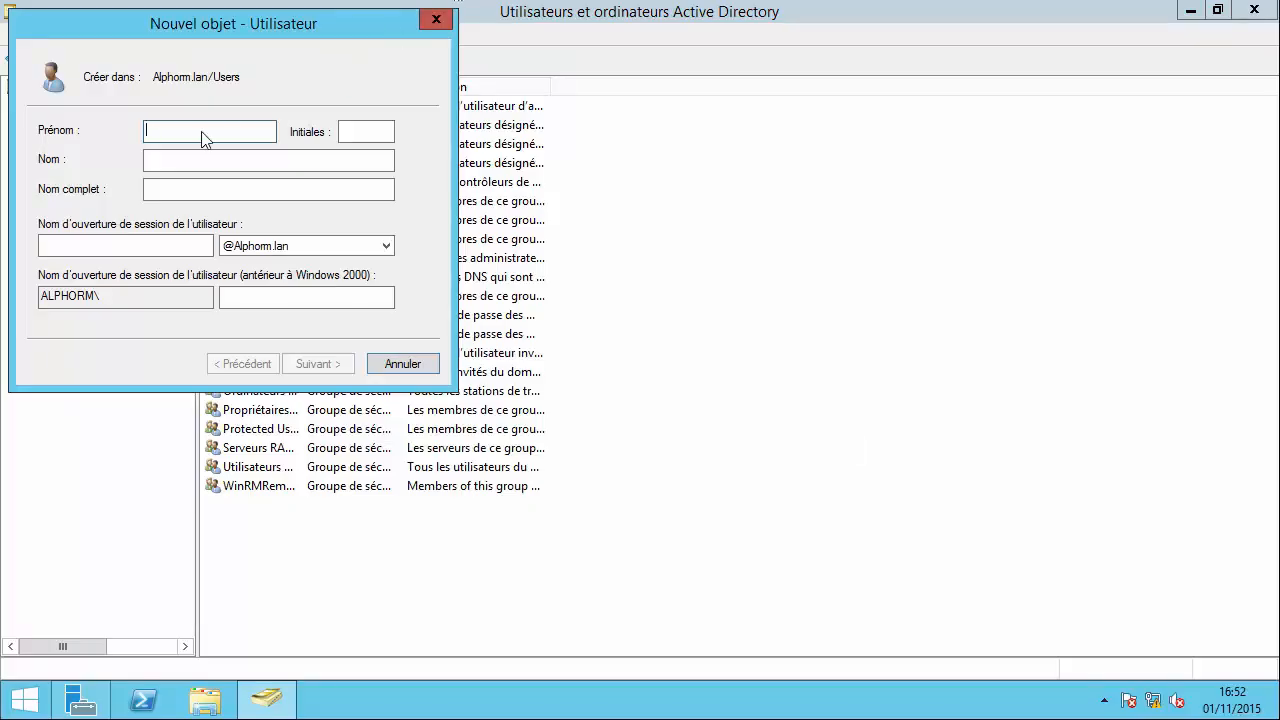
key("Tab")
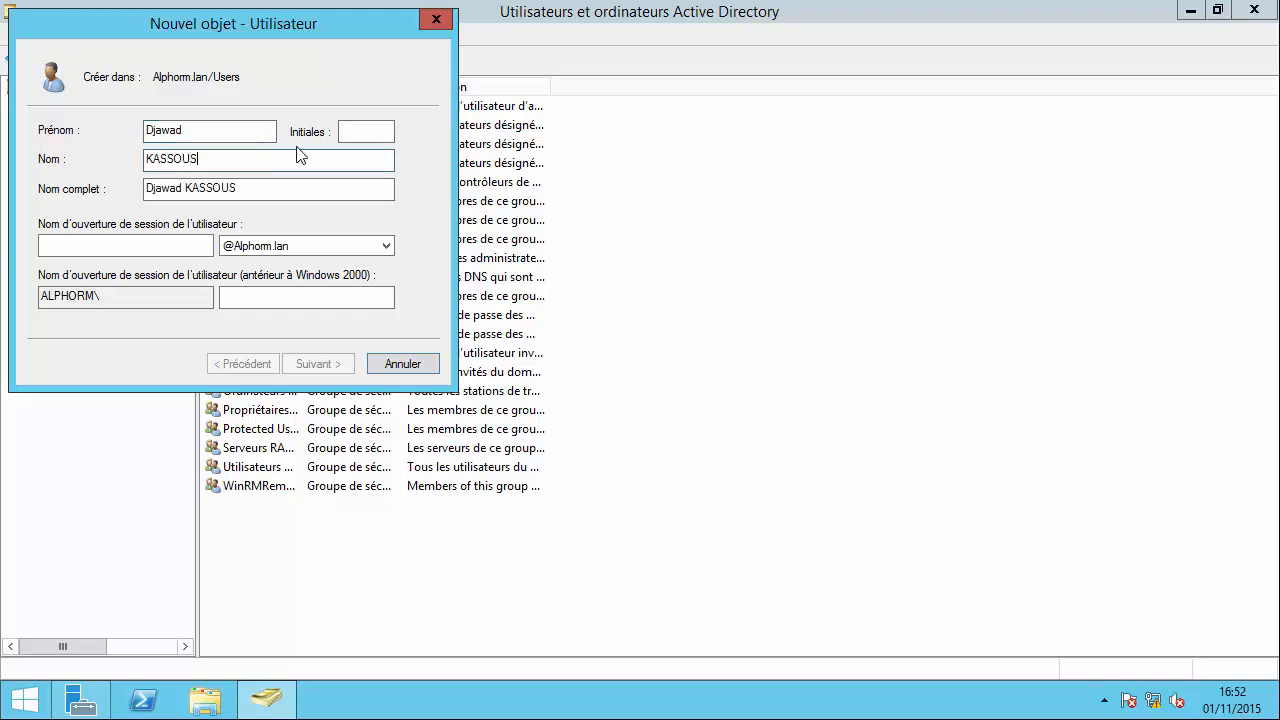
key("Tab")
type("l")
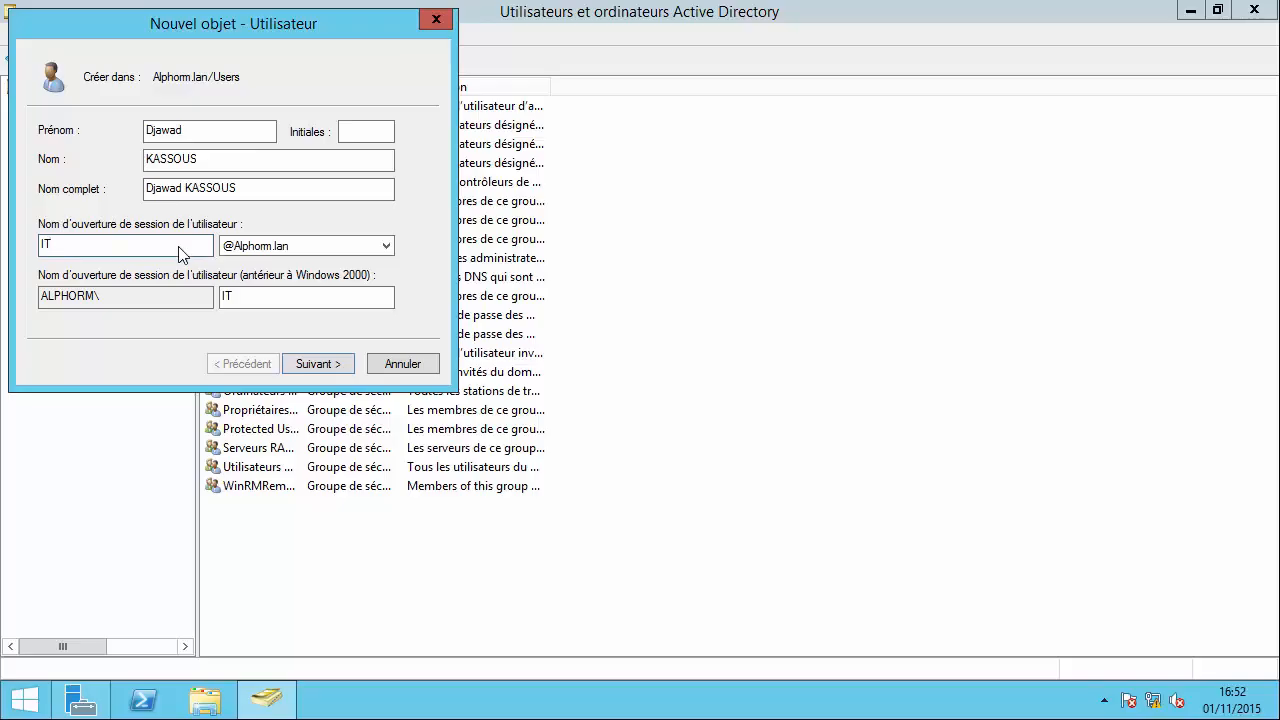
left_click(328, 246)
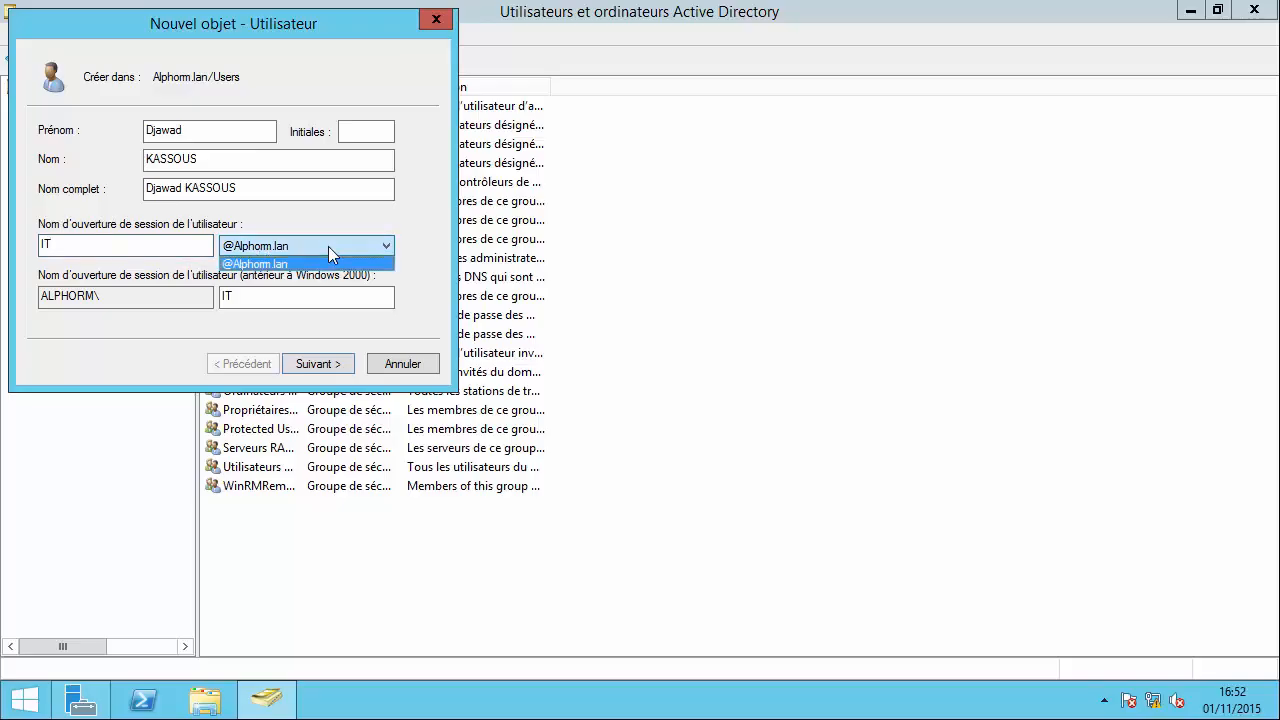
left_click(328, 246)
left_click(324, 365)
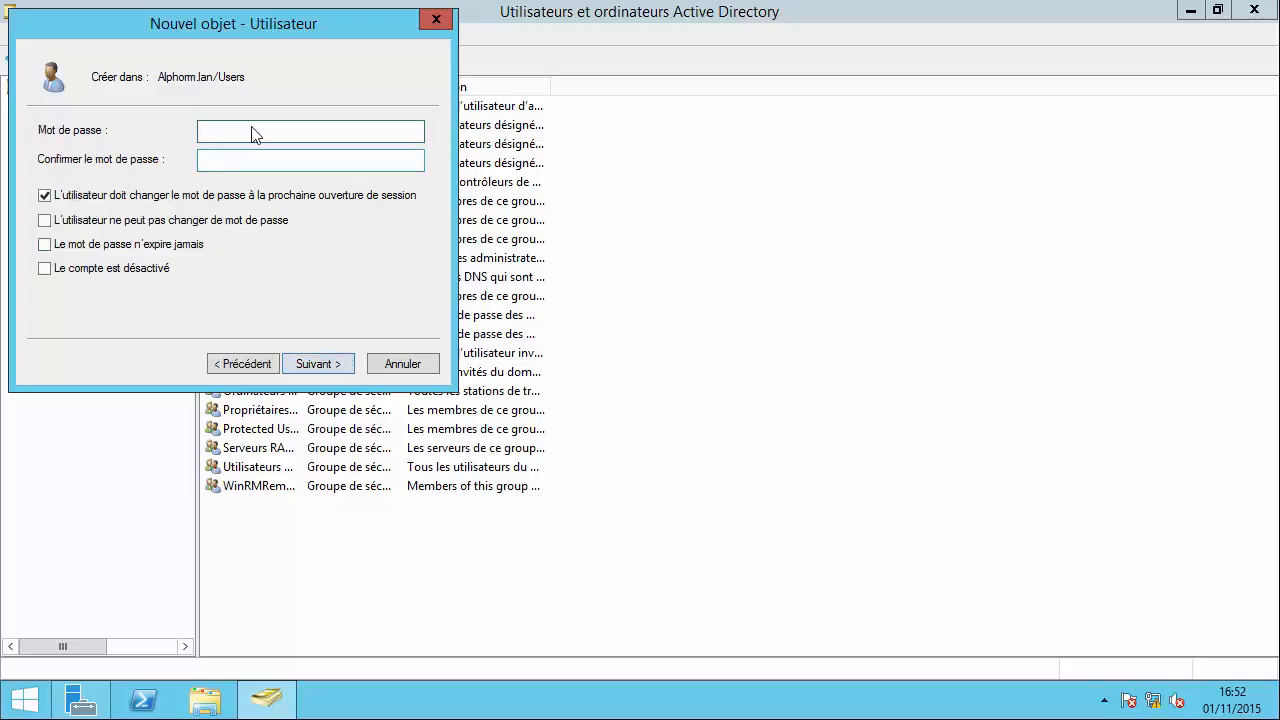
Set a password with no change at next logon and never-expiring password options.
type("P@ssw0r")
key("Tab")
type("P")
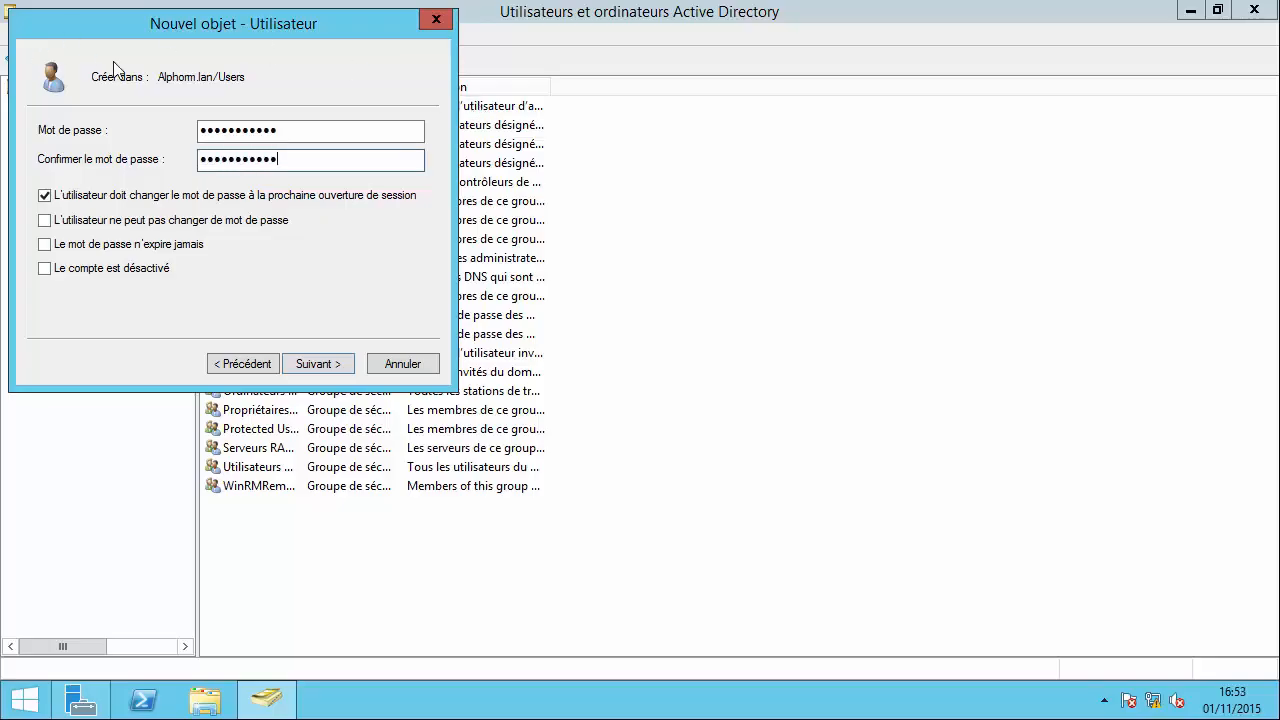
left_click(170, 200)
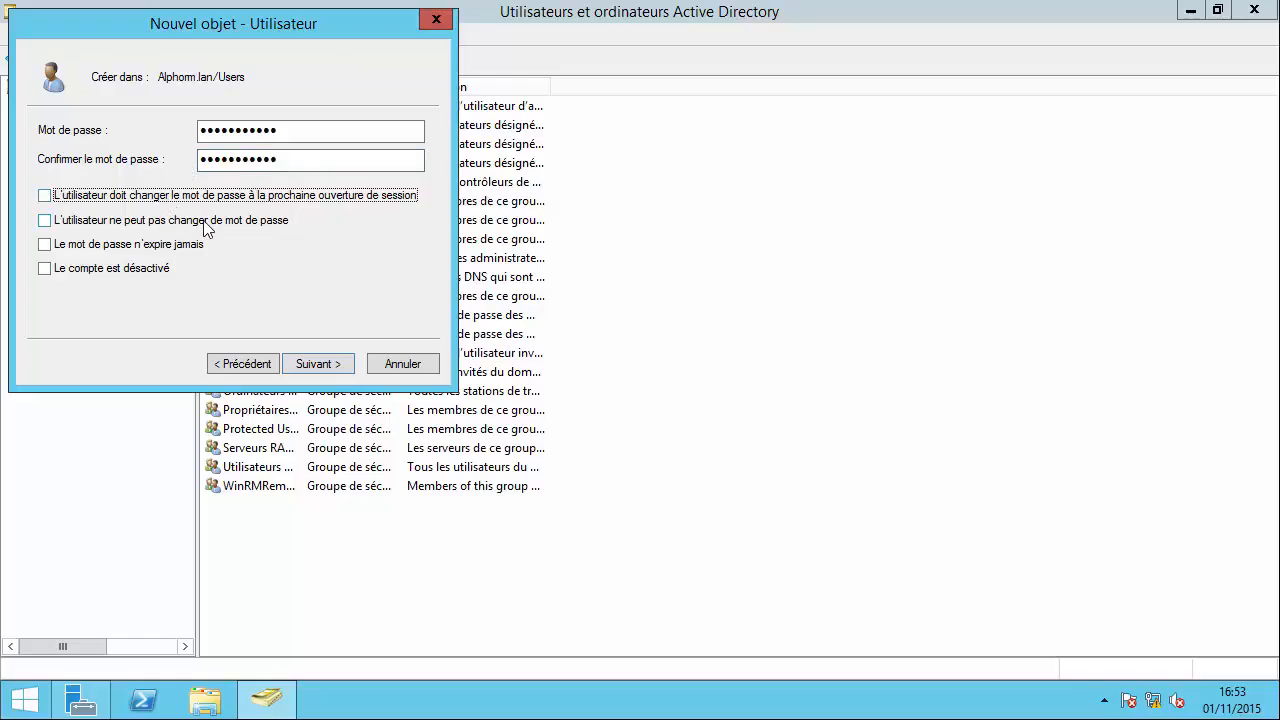
left_click(205, 229)
left_click(172, 228)
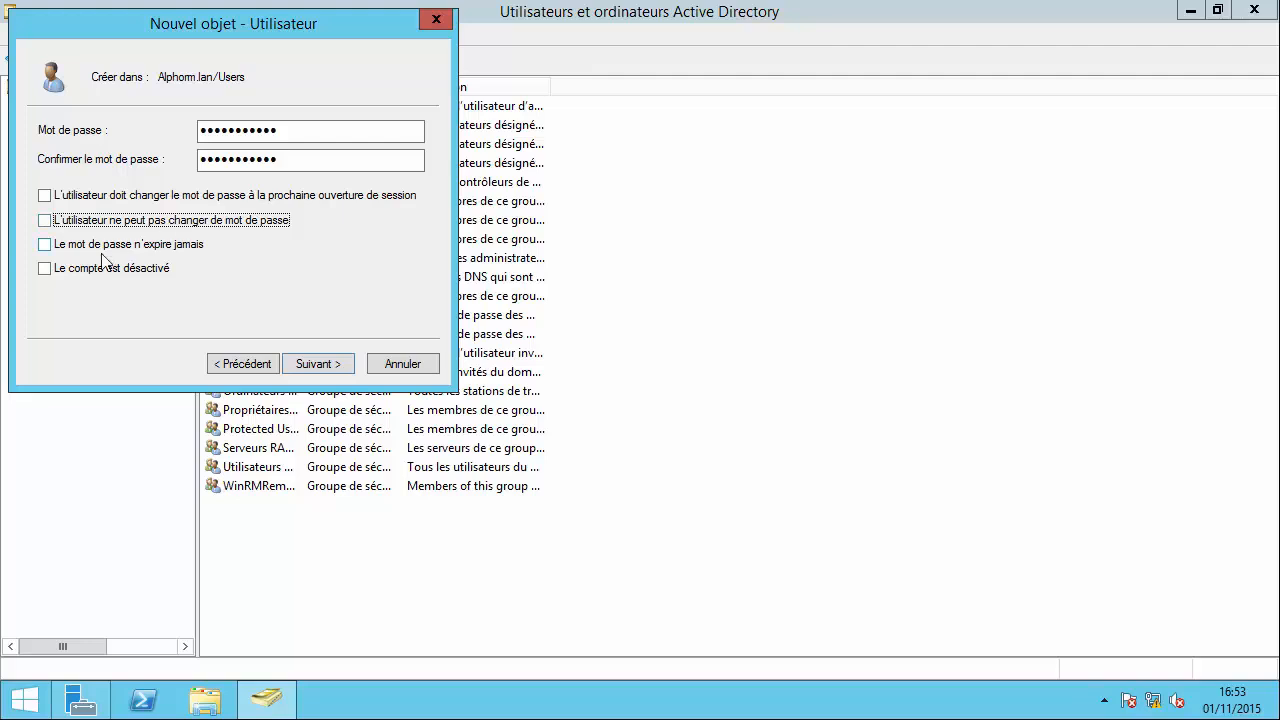
left_click(85, 249)
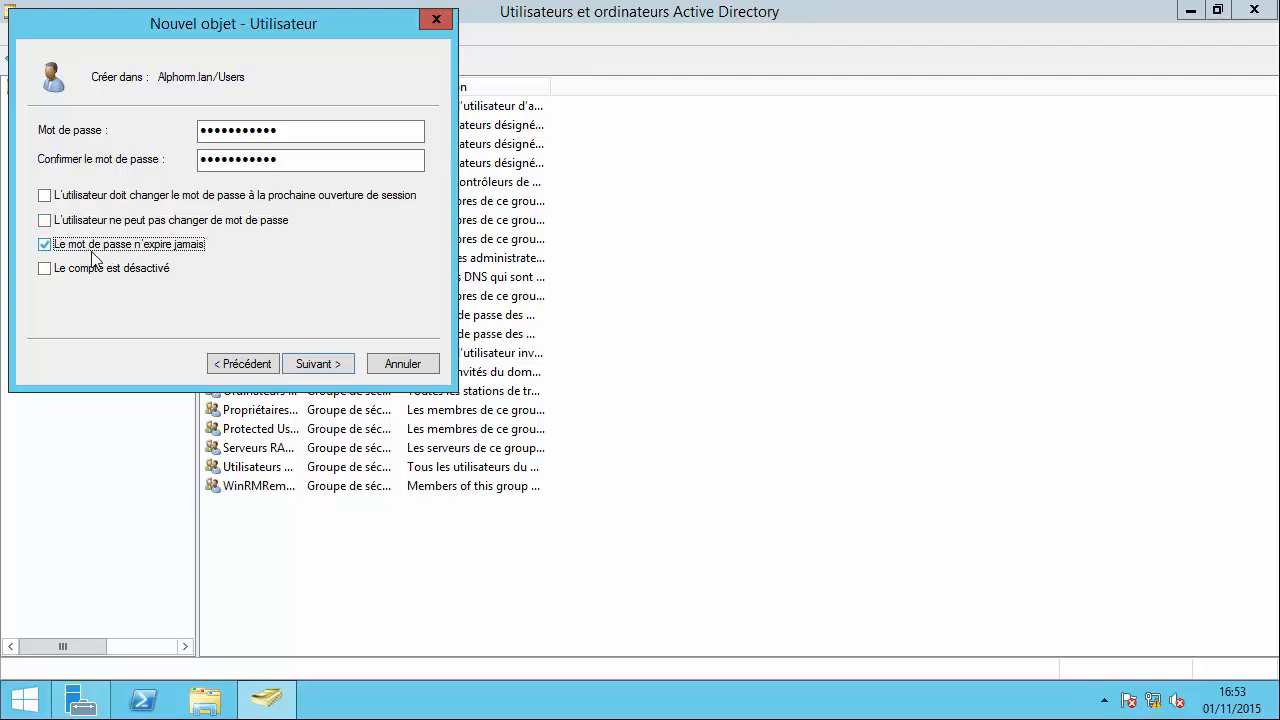
left_click(316, 364)
Re-enter matching password and confirmation after the mismatch errors to reach the summary.
left_click(745, 425)
type("P")
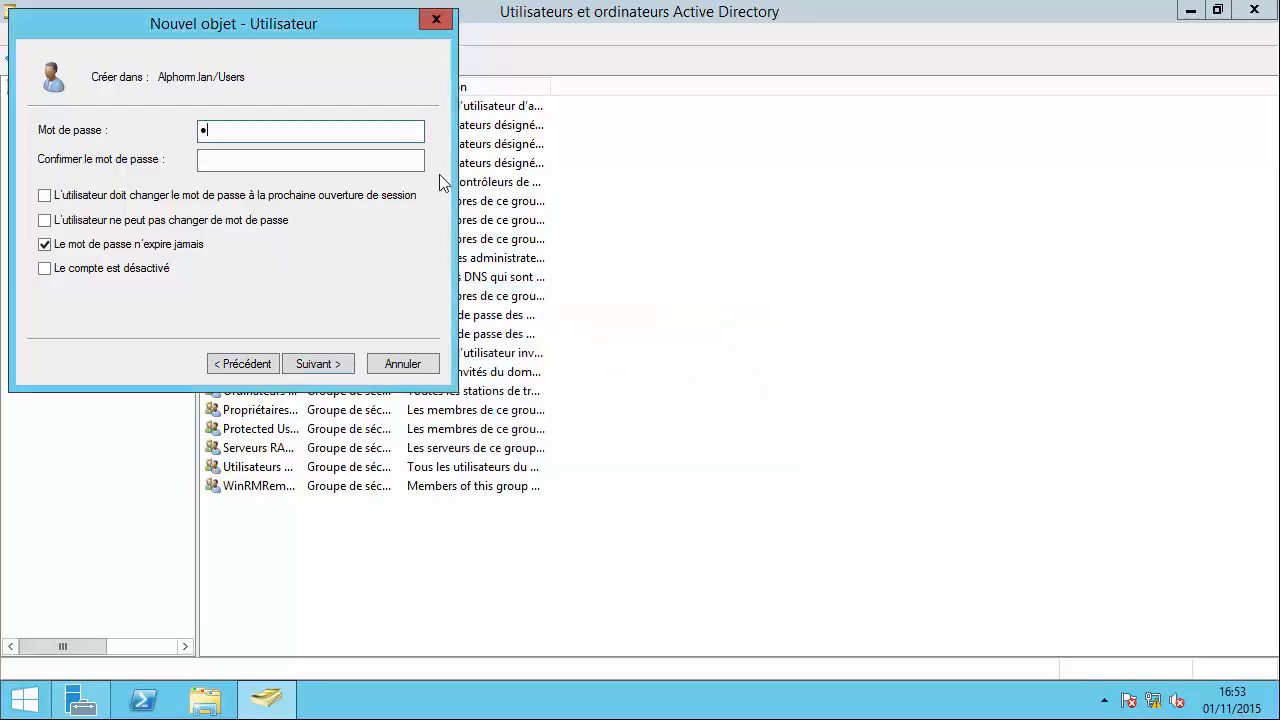
type("a$$w0rd123")
key("Tab")
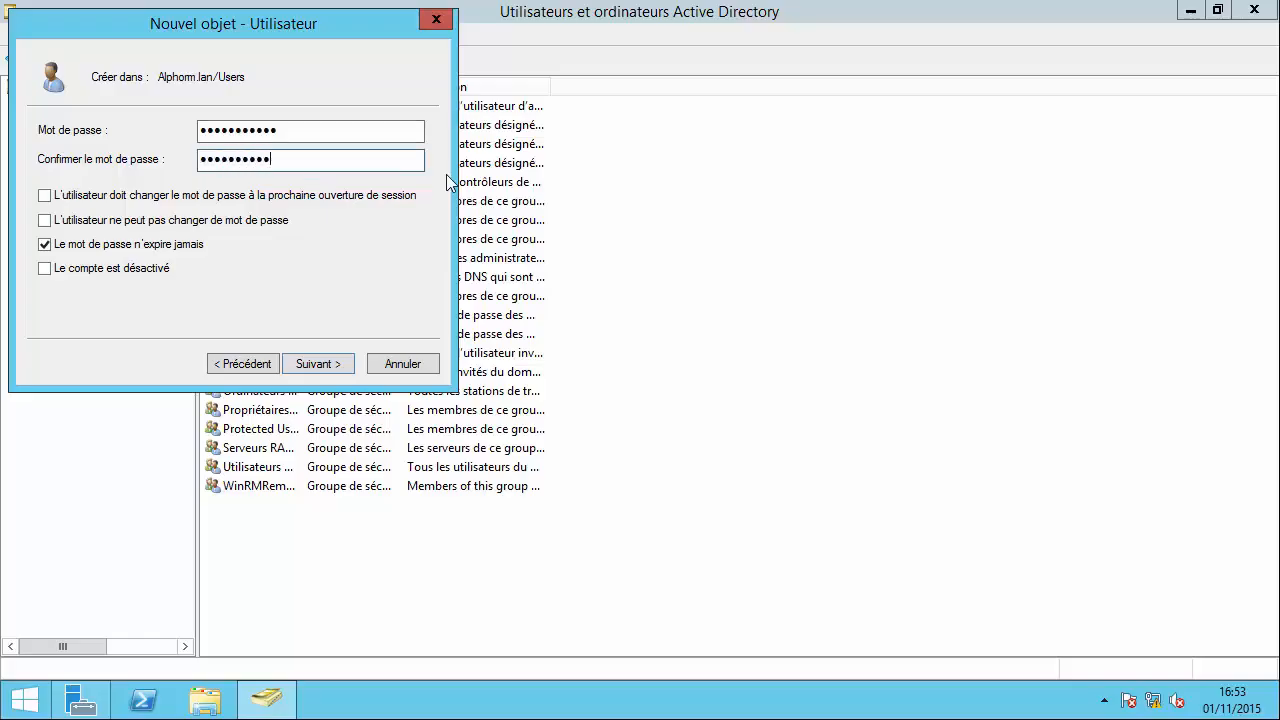
key("Return")
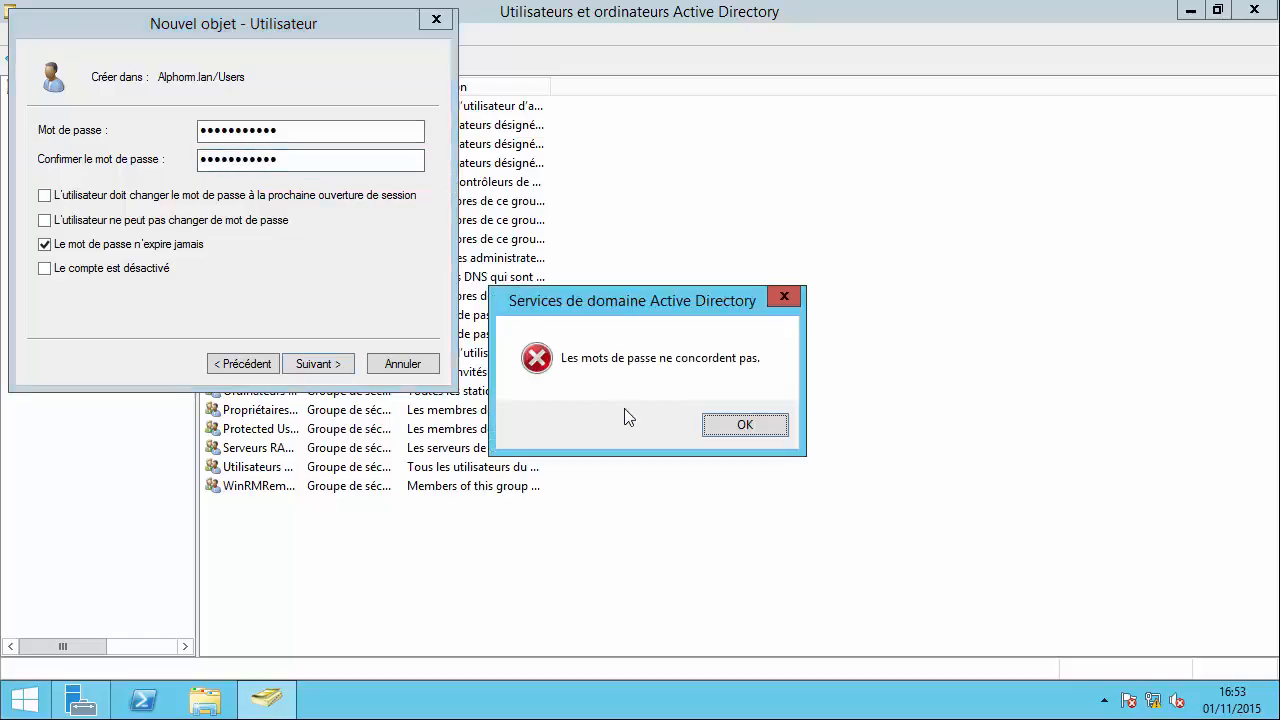
left_click(704, 428)
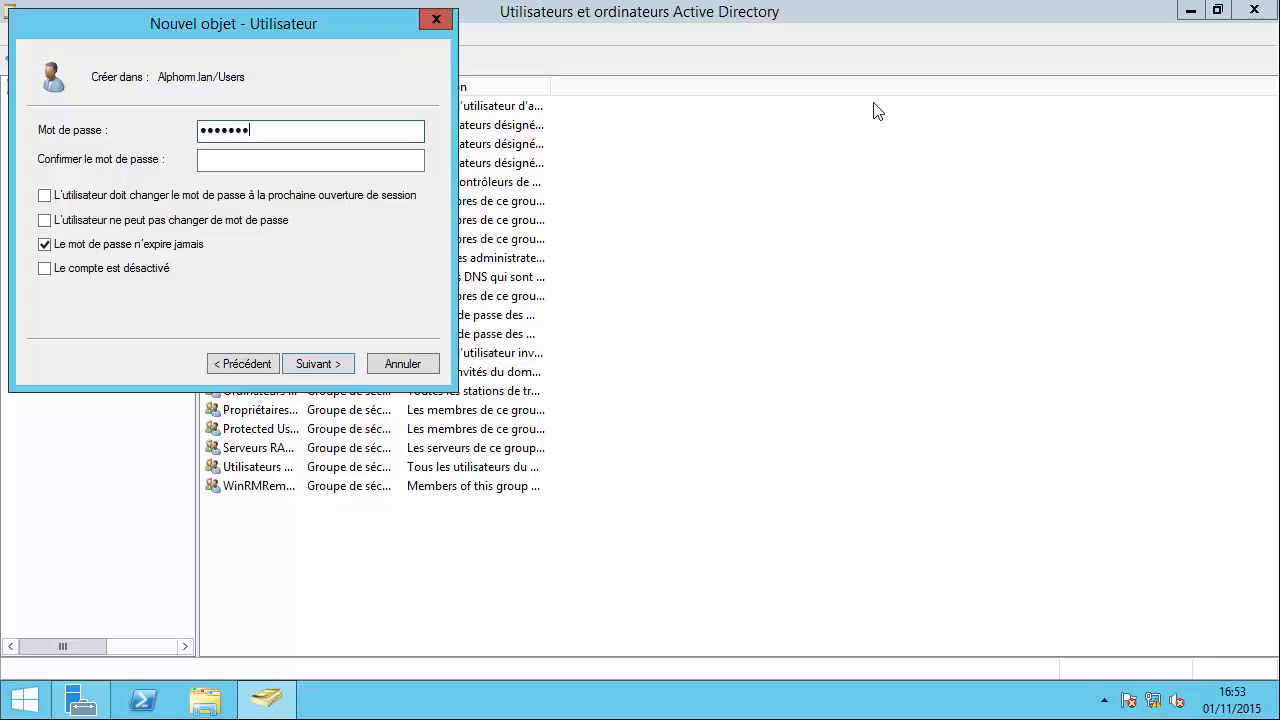
type("*")
key("Tab")
type("*")
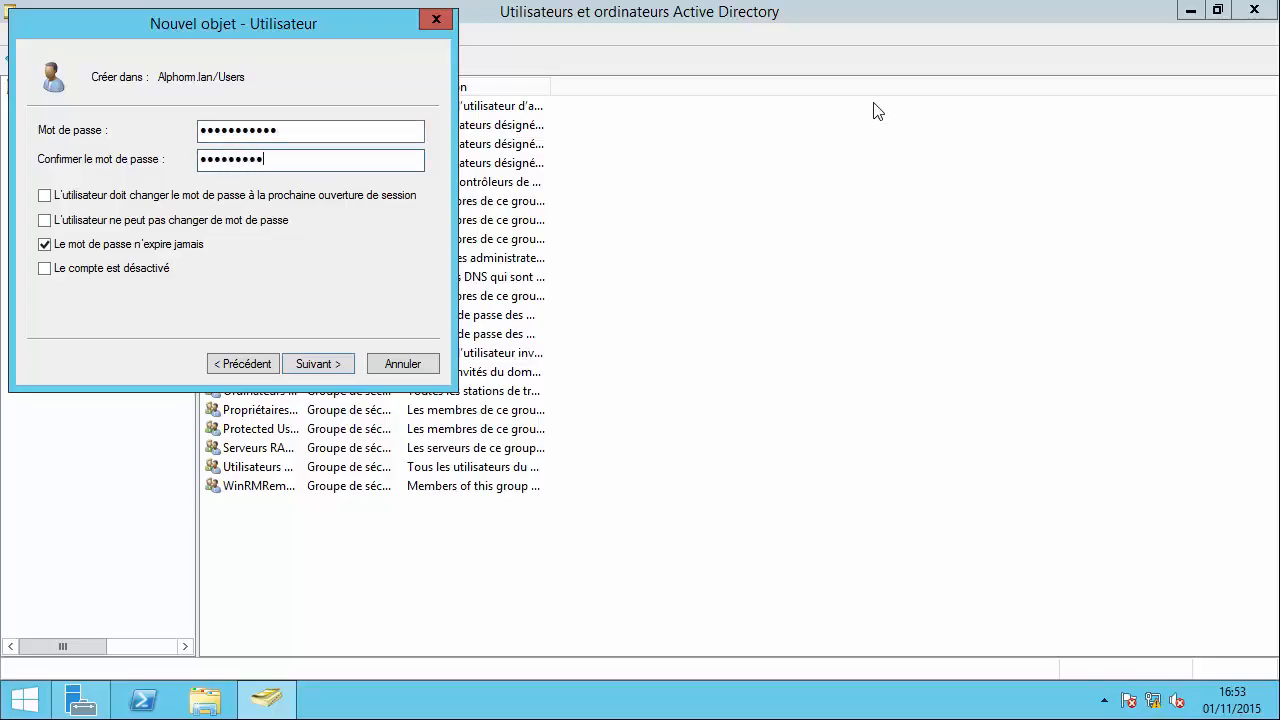
key("Return")
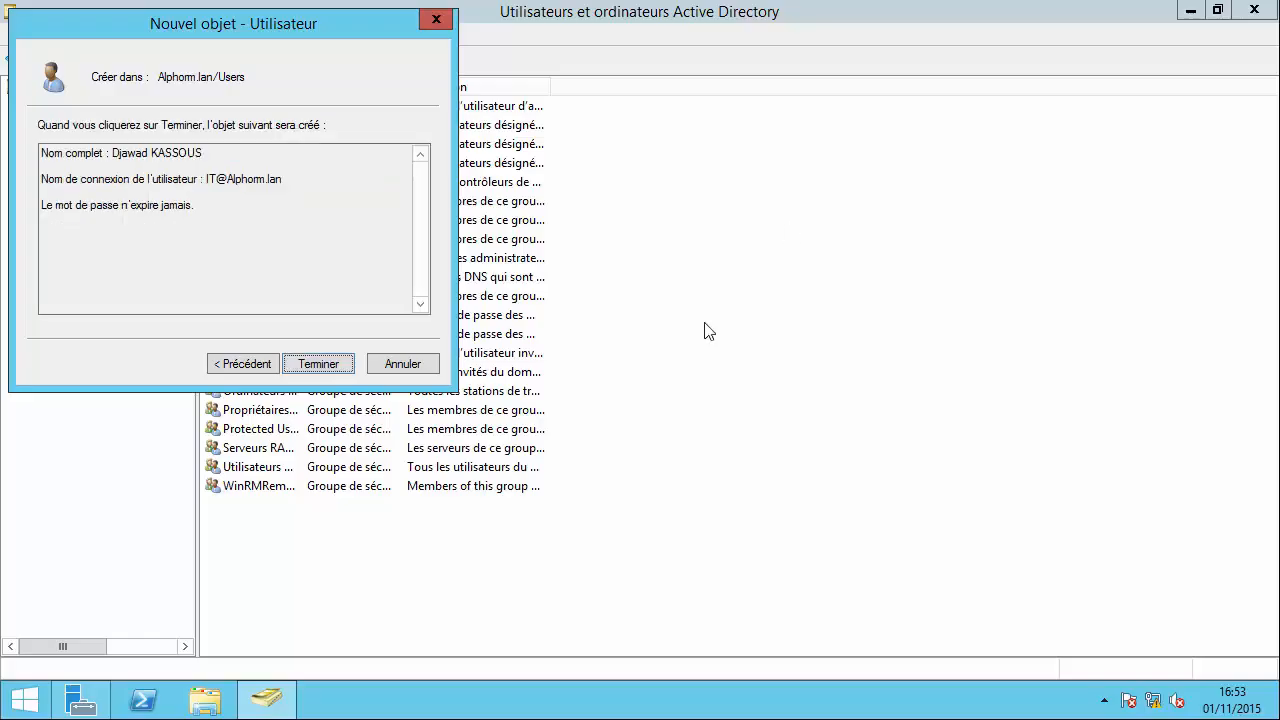
Finish creating the user account and choose Other user on the client's sign-in screen.
left_click(350, 363)
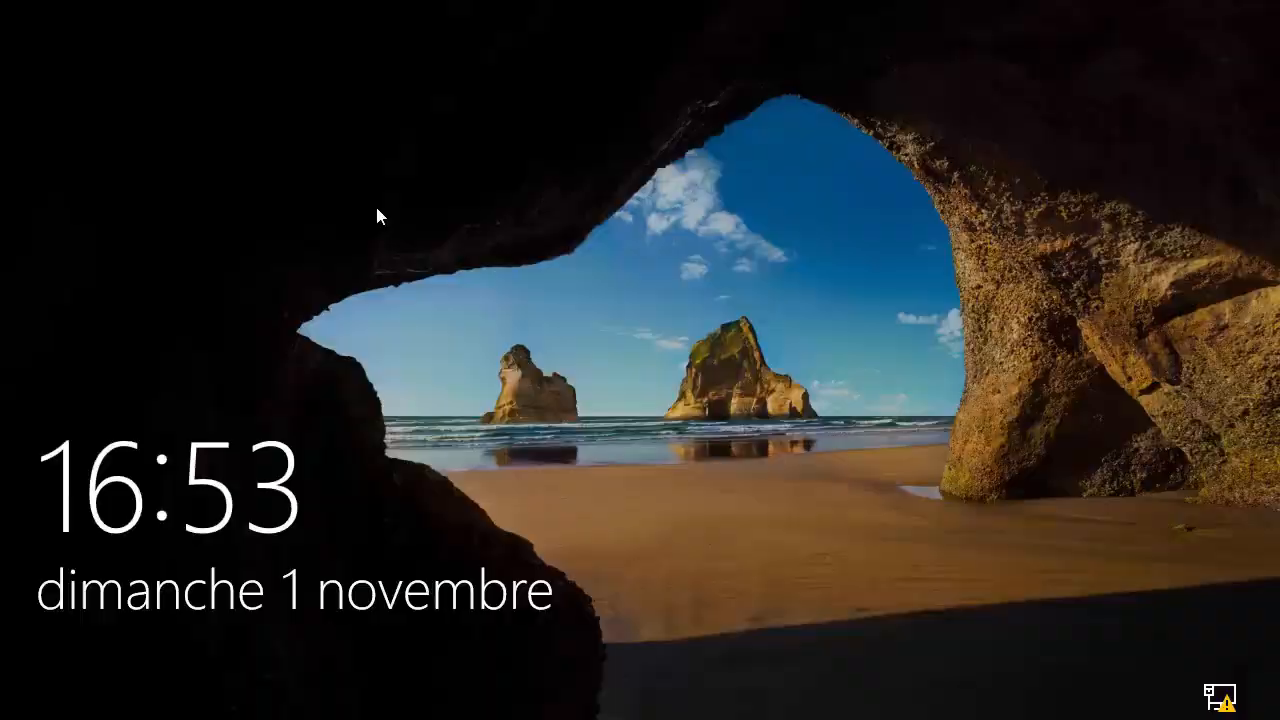
left_click(377, 214)
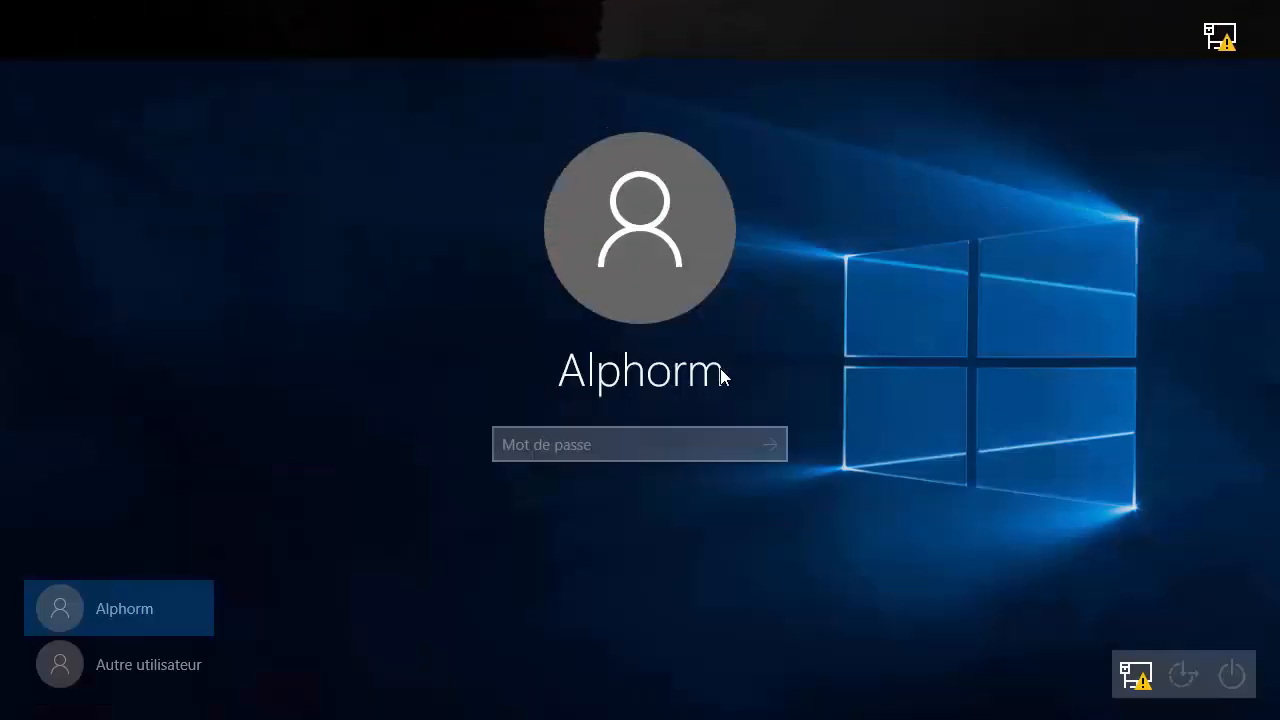
left_click(161, 683)
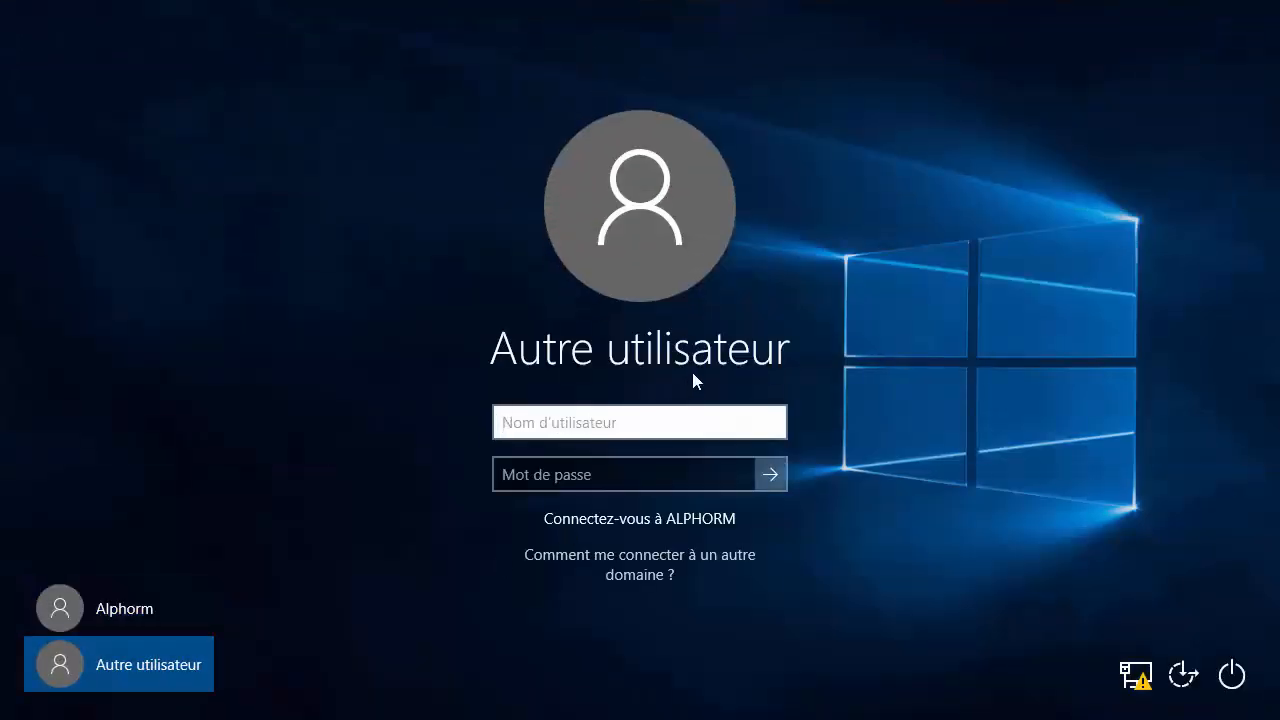
Sign in on the client as Alphorm\ with the new user's logon name and password.
type("Alphorm\\")
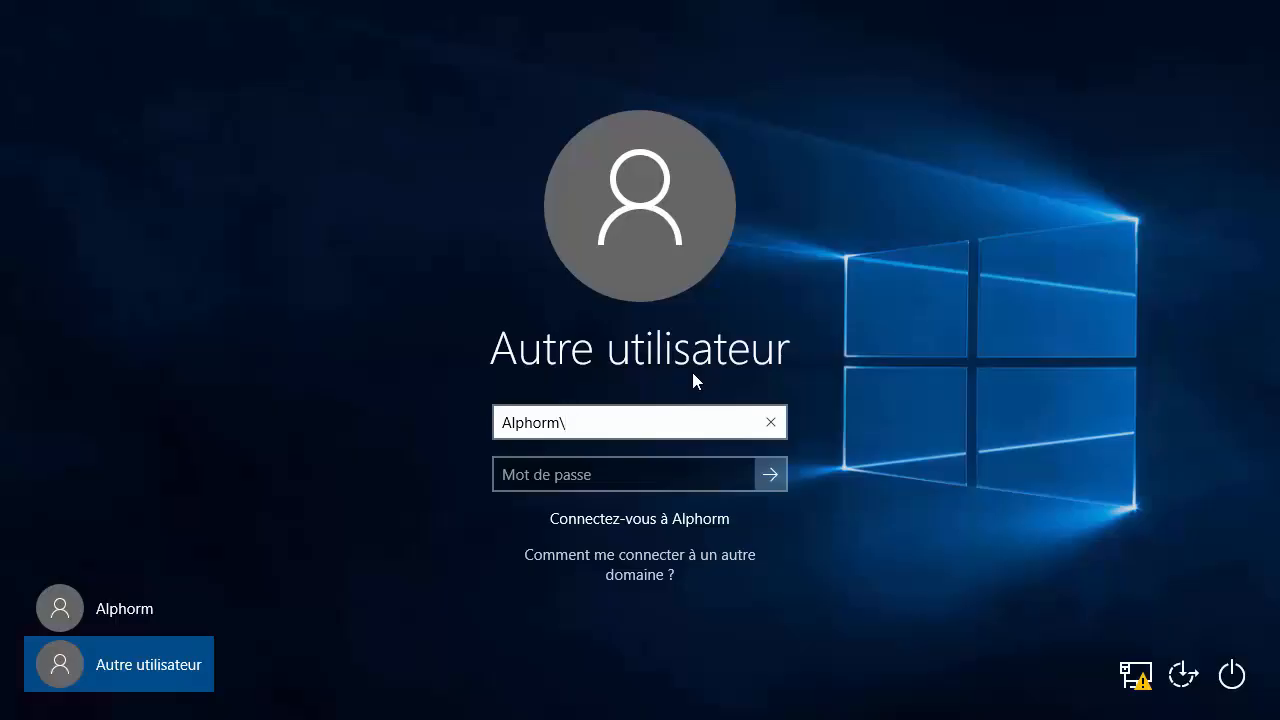
type("IT")
key("Tab")
type("••")
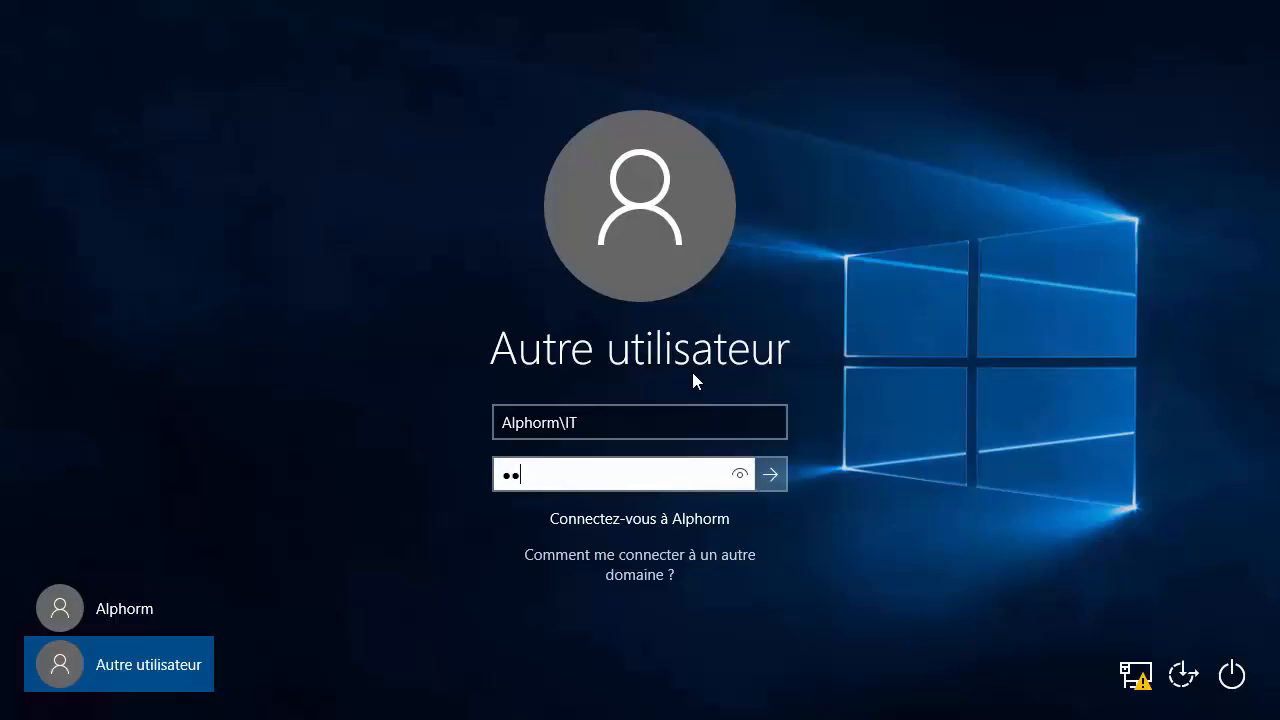
type("•••••••••")
key("Return")
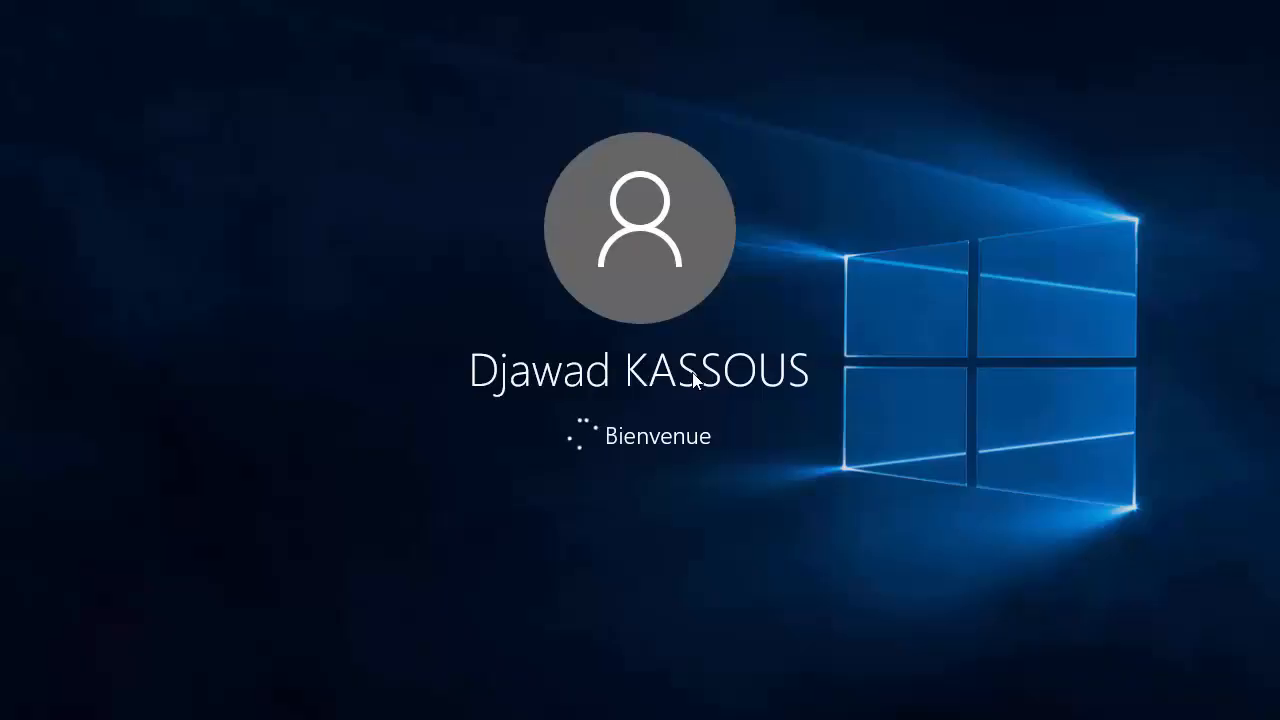
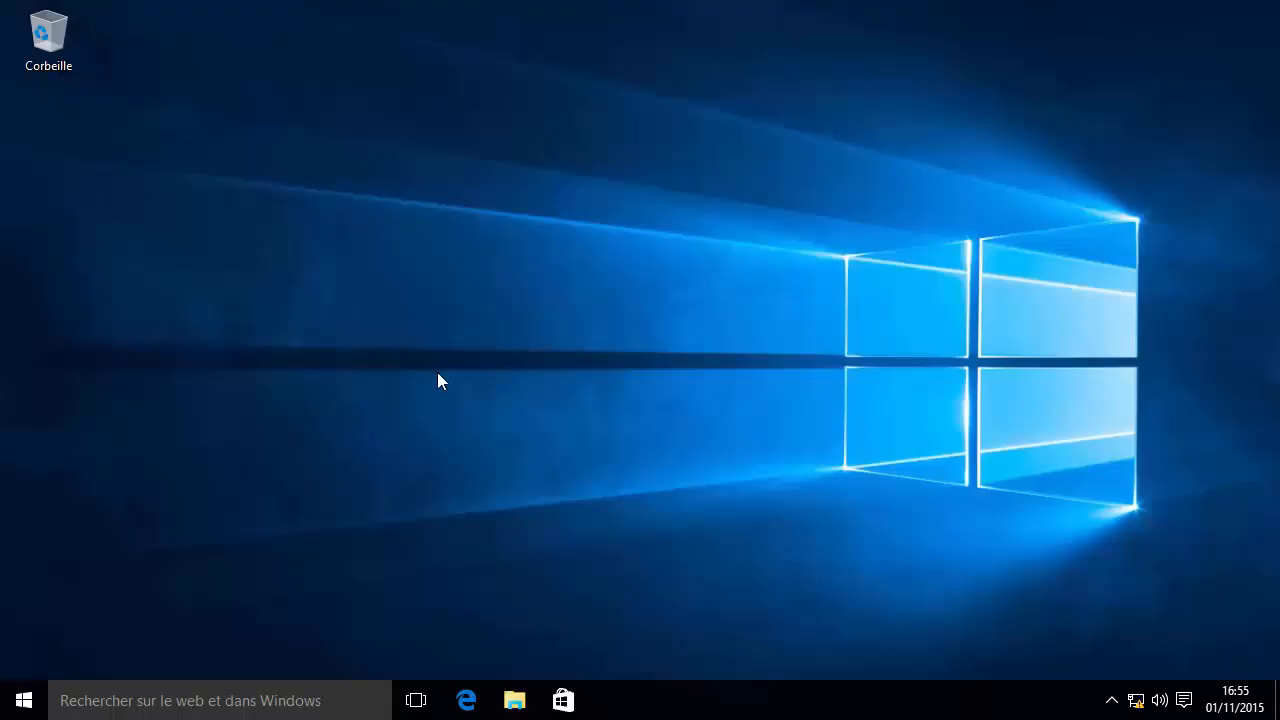
Launch VMware Workstation 12 Pro from the Windows Start menu.
left_click(22, 699)
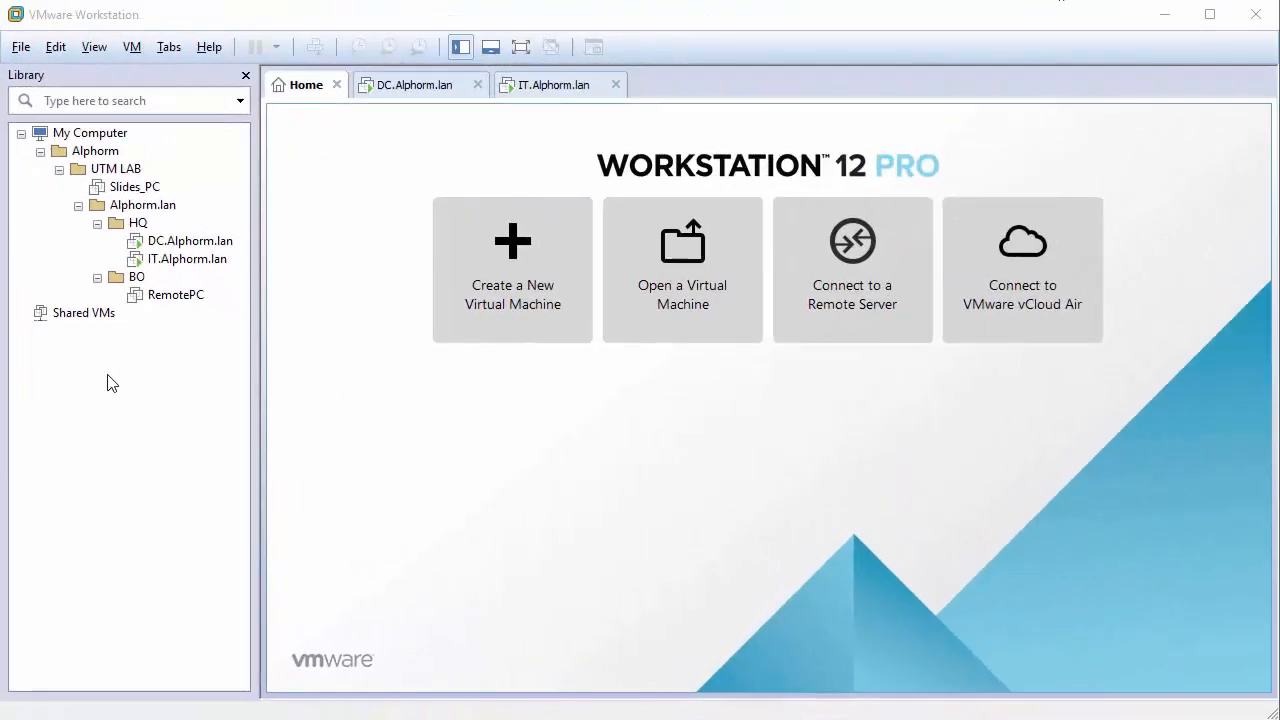
Start a Custom new virtual machine from the Library's context menu.
right_click(118, 369)
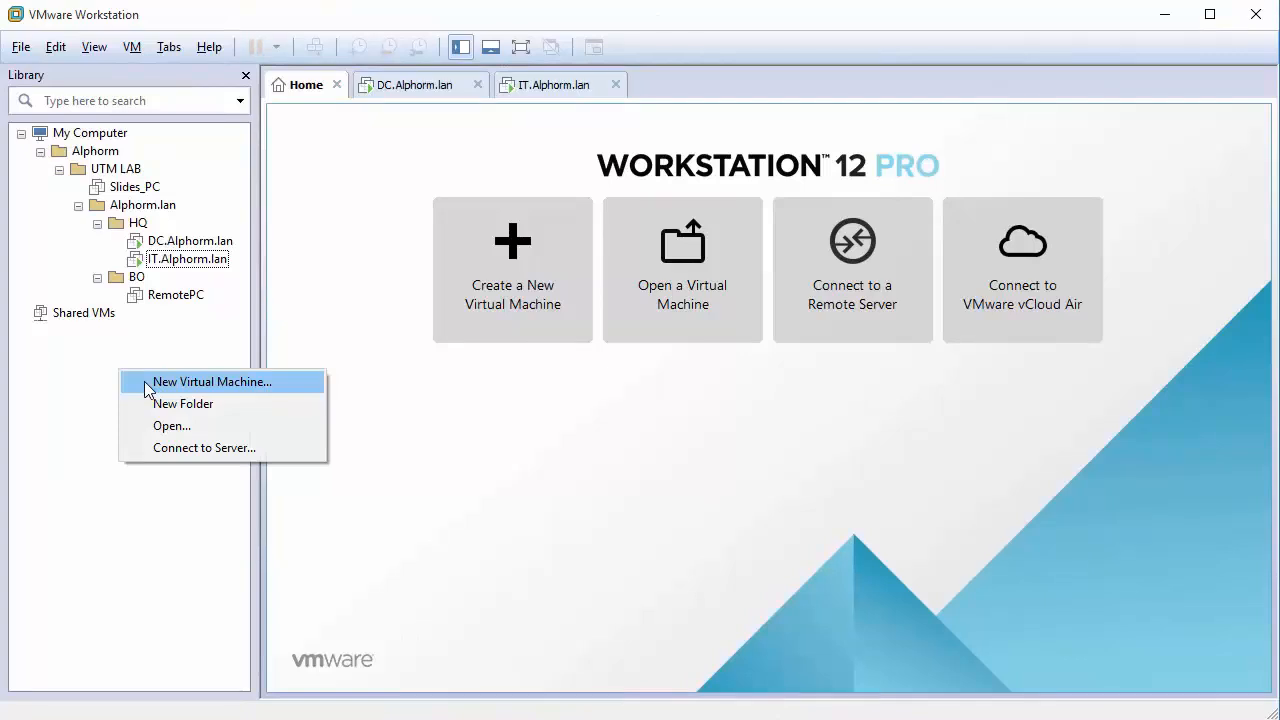
left_click(144, 381)
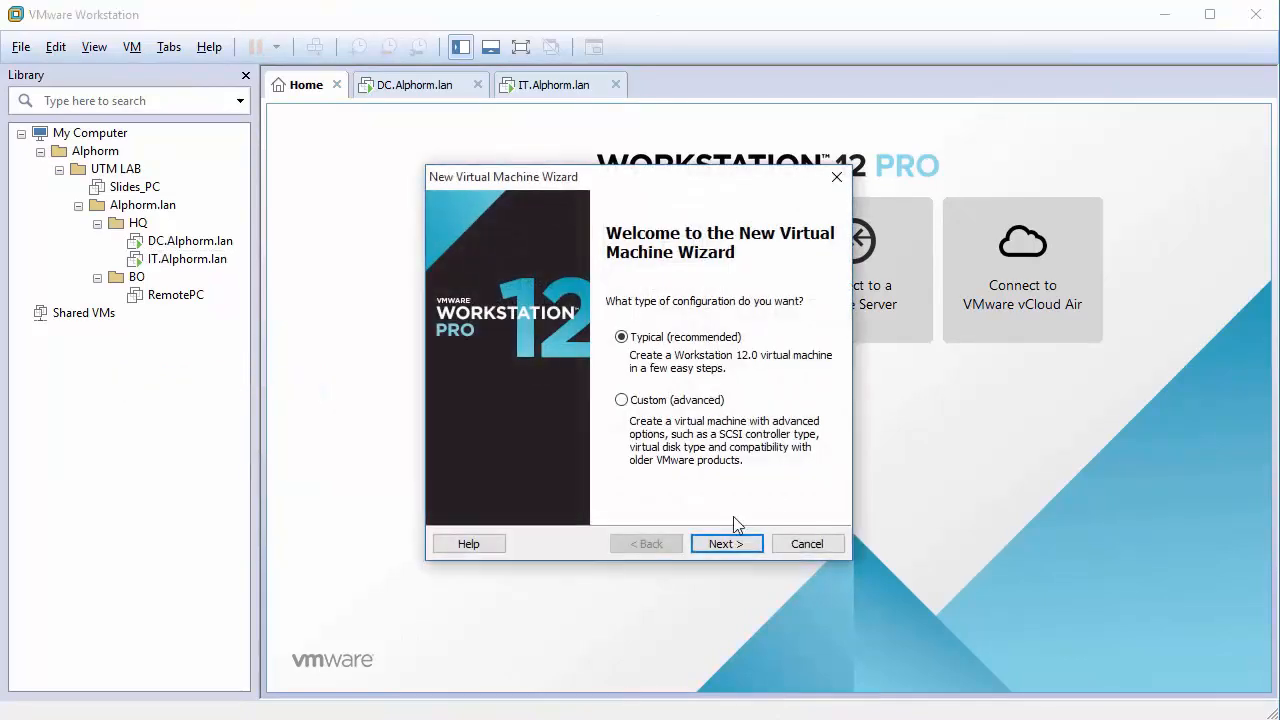
left_click(622, 400)
left_click(720, 546)
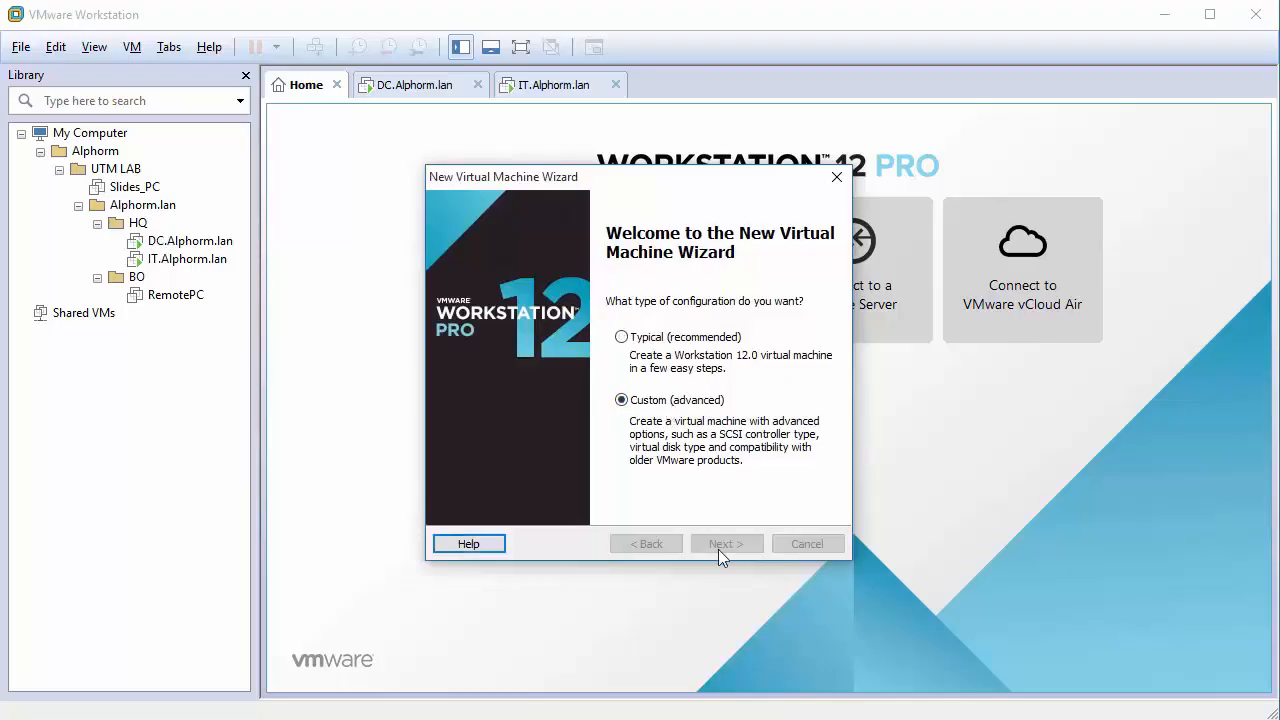
Set the hardware compatibility to Workstation 11.0.
left_click(671, 278)
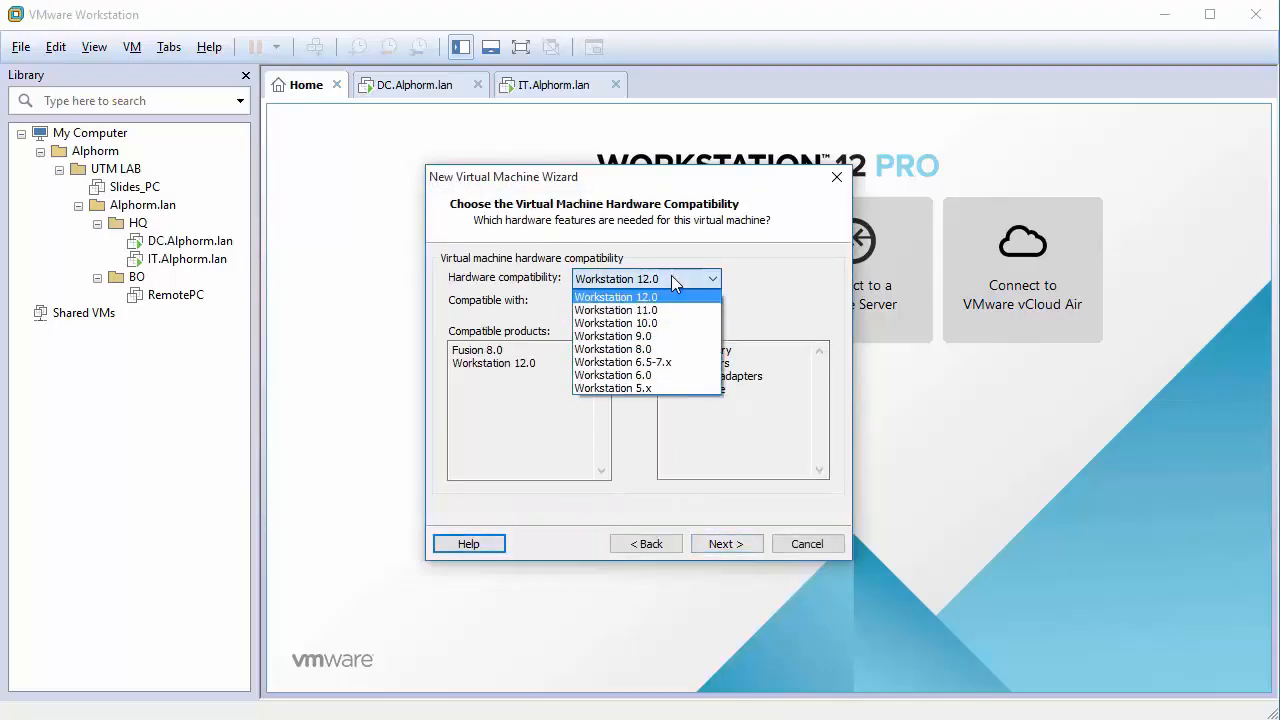
left_click(614, 310)
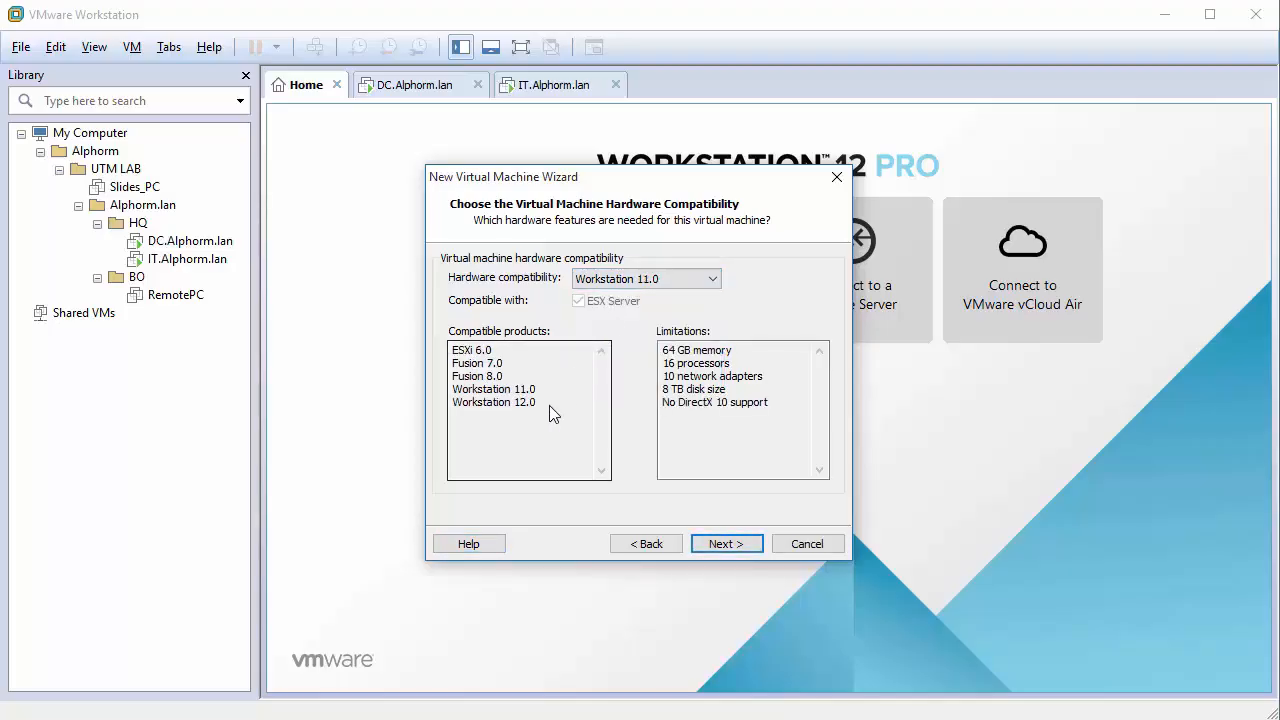
left_click_drag(549, 405, 505, 417)
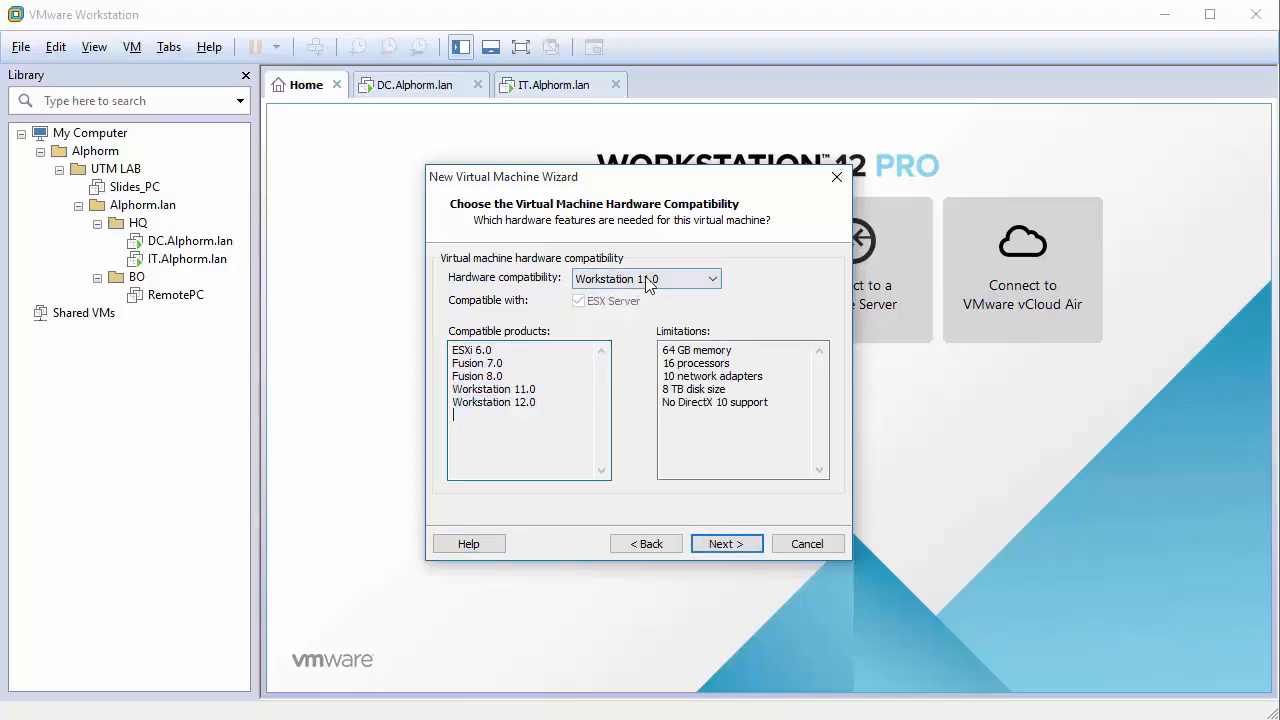
left_click(648, 281)
left_click(634, 297)
left_click(640, 280)
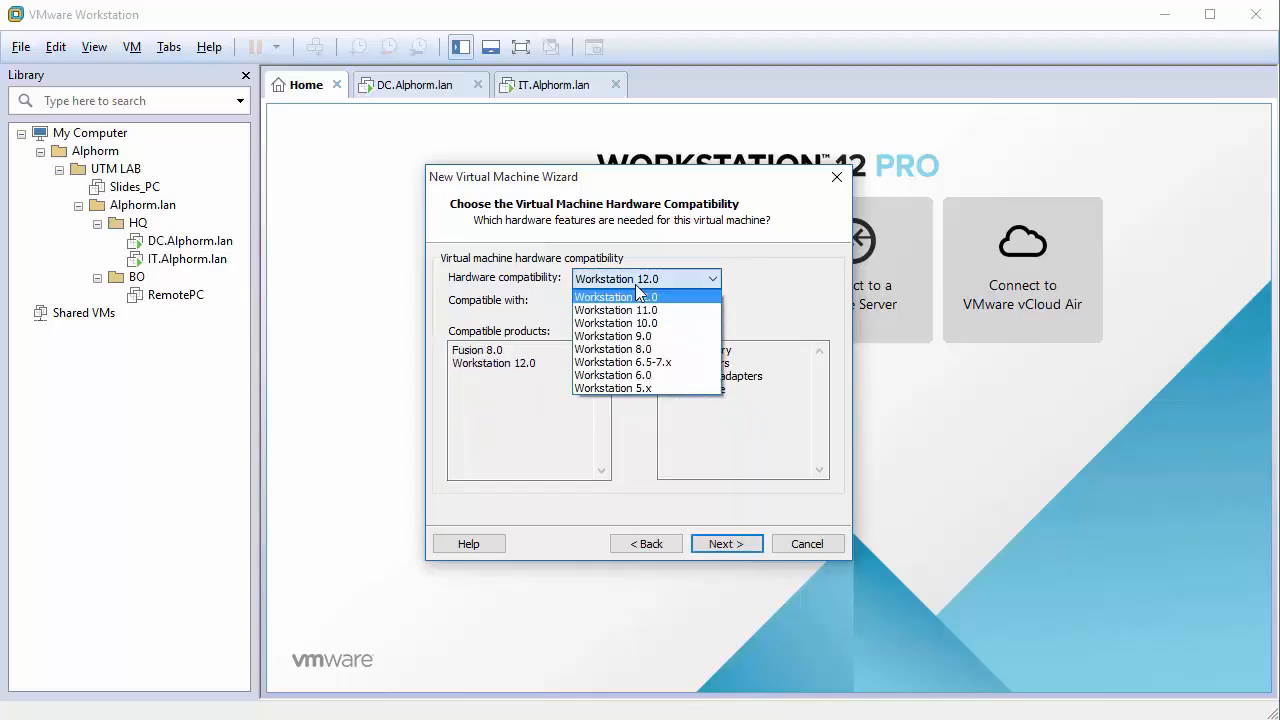
left_click(614, 310)
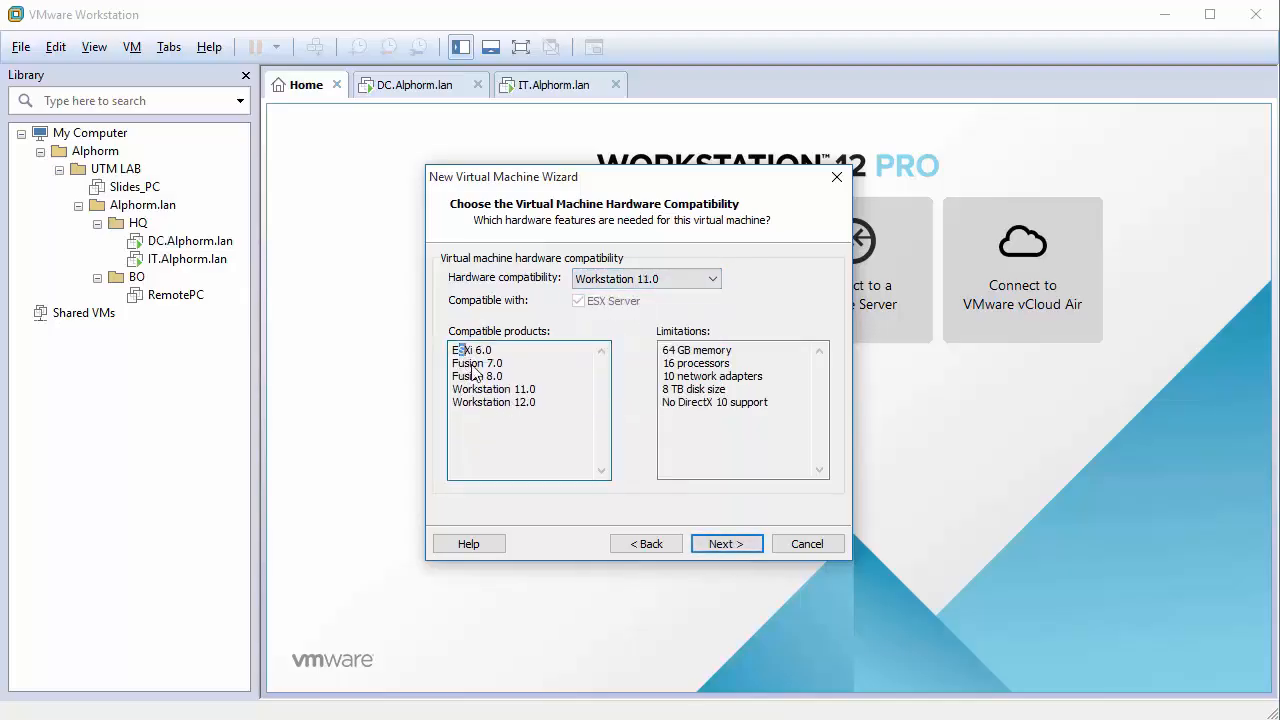
mouse_move(457, 350)
left_mouse_down()
mouse_move(550, 404)
mouse_move(452, 358)
left_mouse_up()
left_click(553, 412)
left_click(537, 410)
Use the lab installer ISO and set the guest OS to Linux, SUSE Linux Enterprise 12 64-bit.
left_click(726, 543)
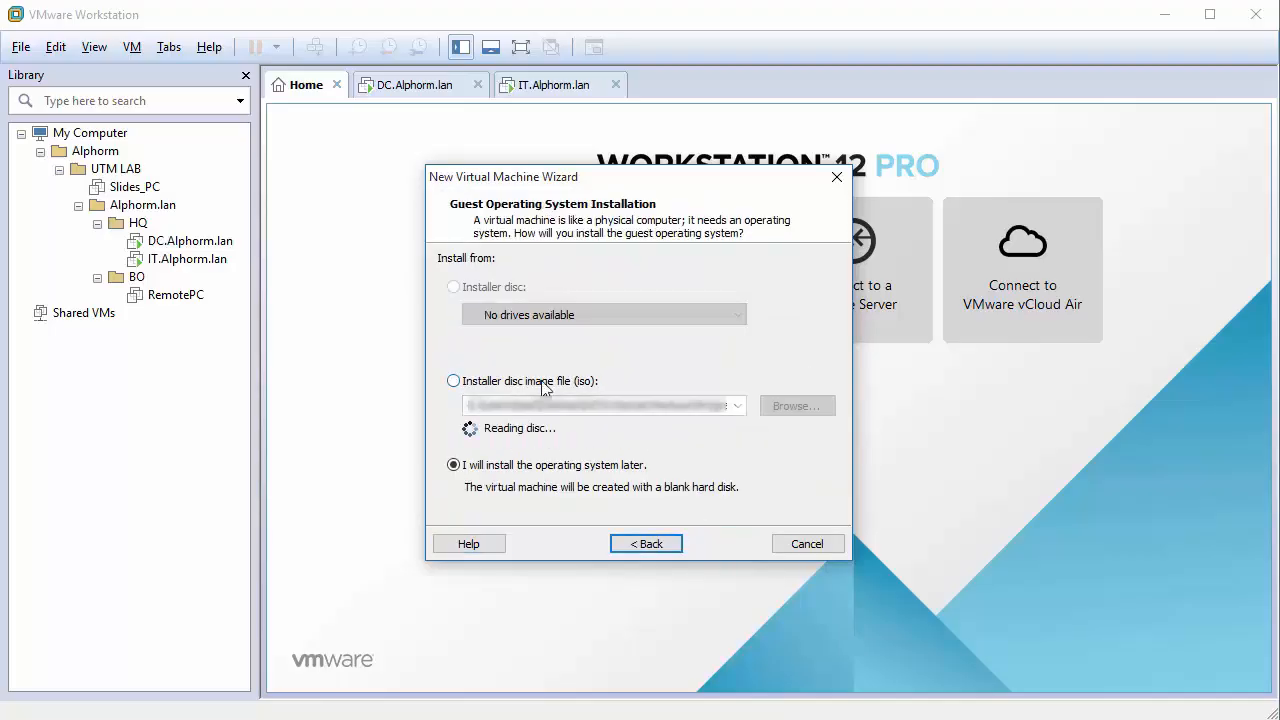
left_click(805, 405)
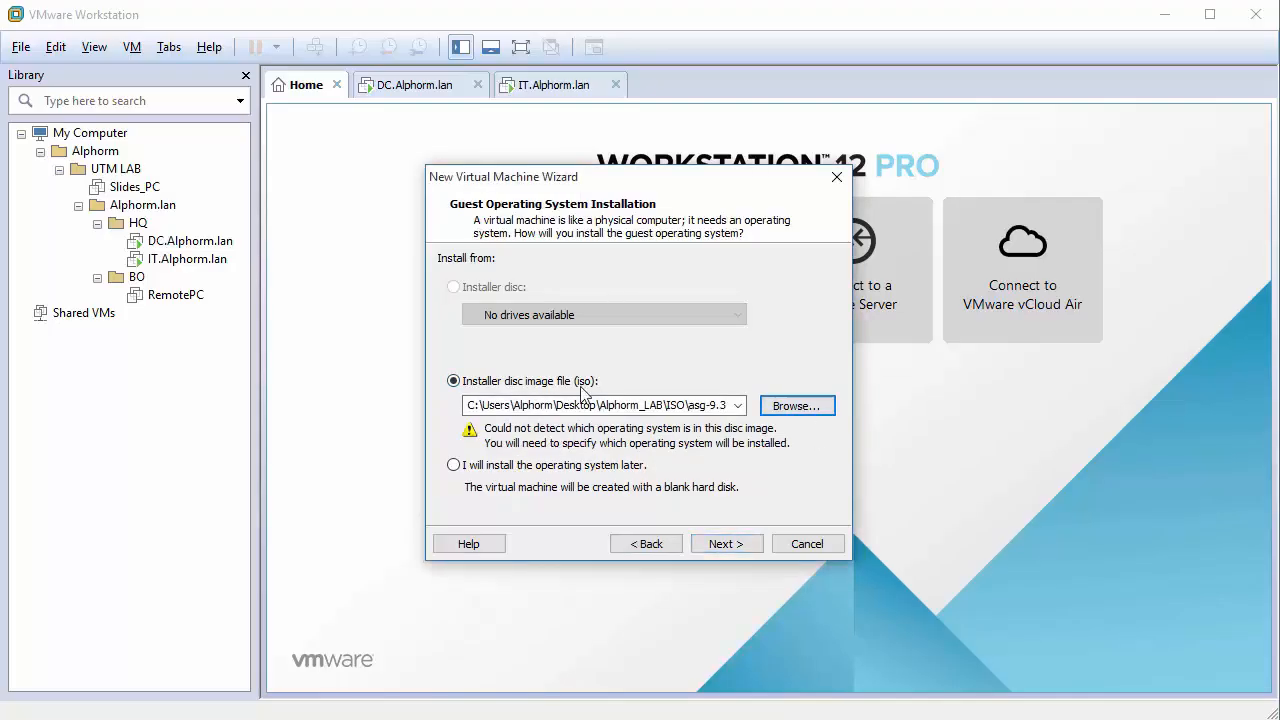
left_click(716, 549)
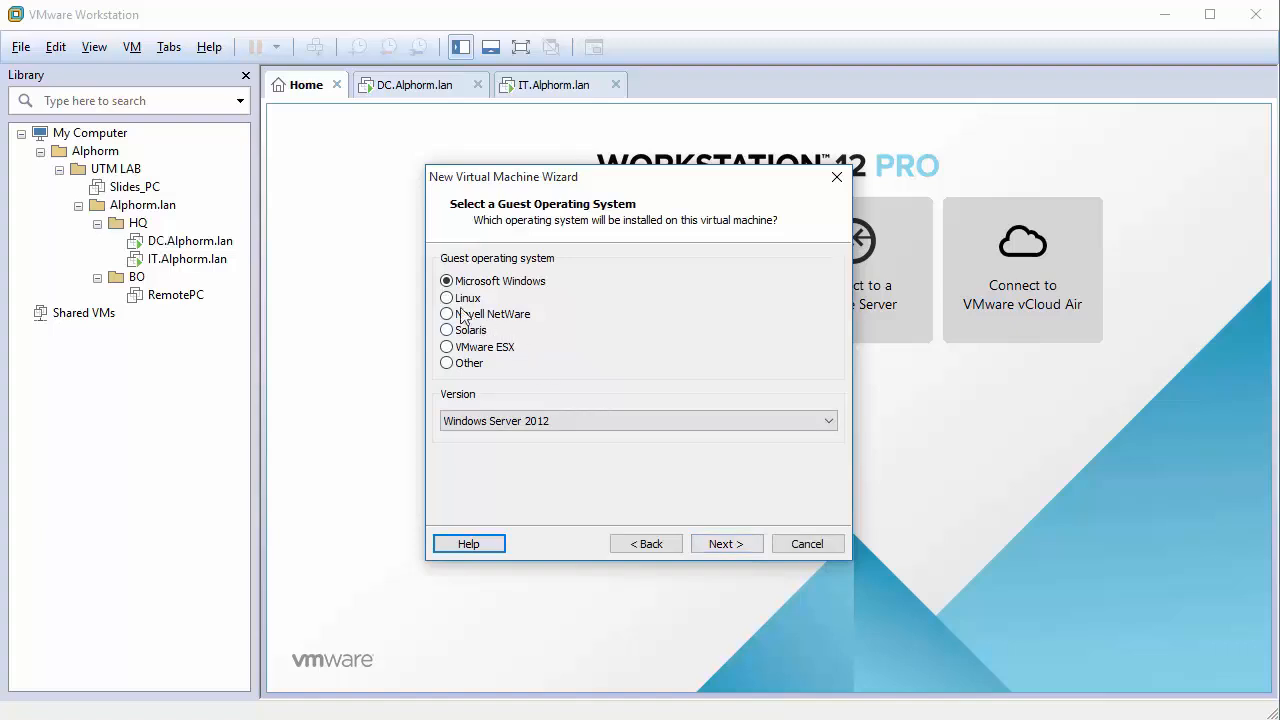
left_click(447, 298)
left_click(590, 427)
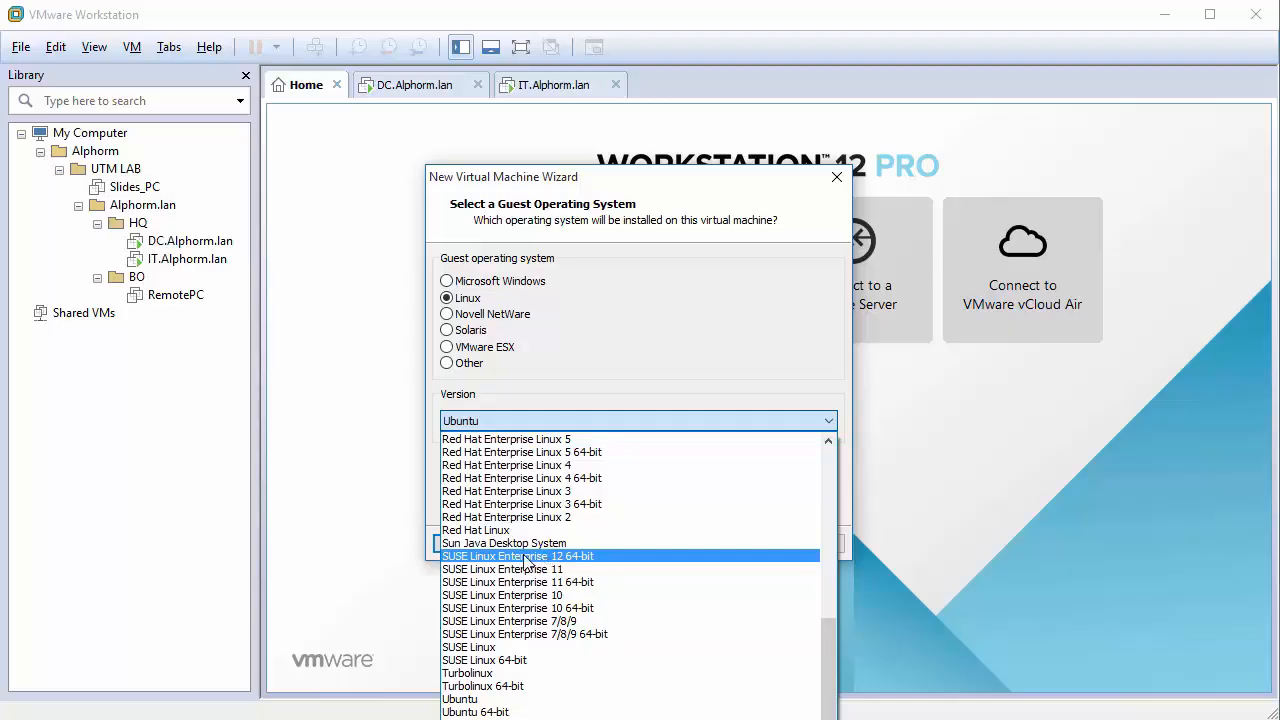
left_click(492, 563)
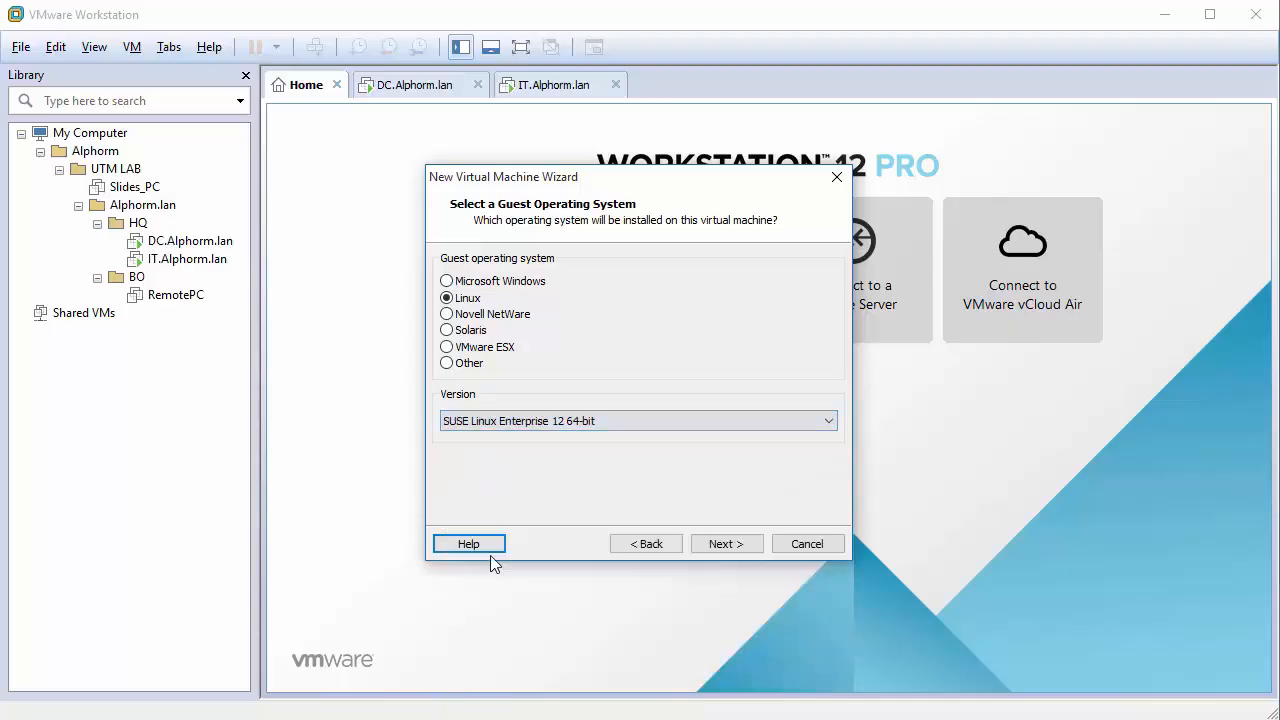
left_click(727, 548)
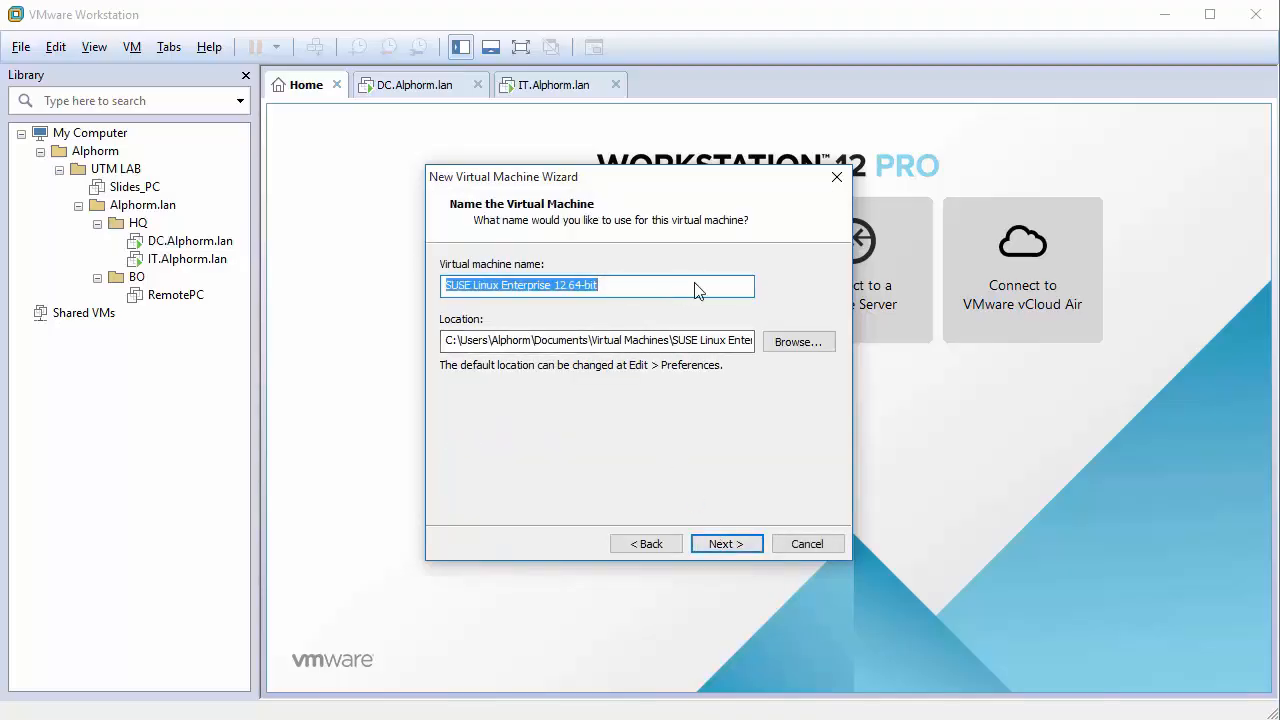
Name the VM Alphorm_UTM and create an Alphorm_UTM folder in Alphorm_LAB\VMs as its location.
type("Alphor")
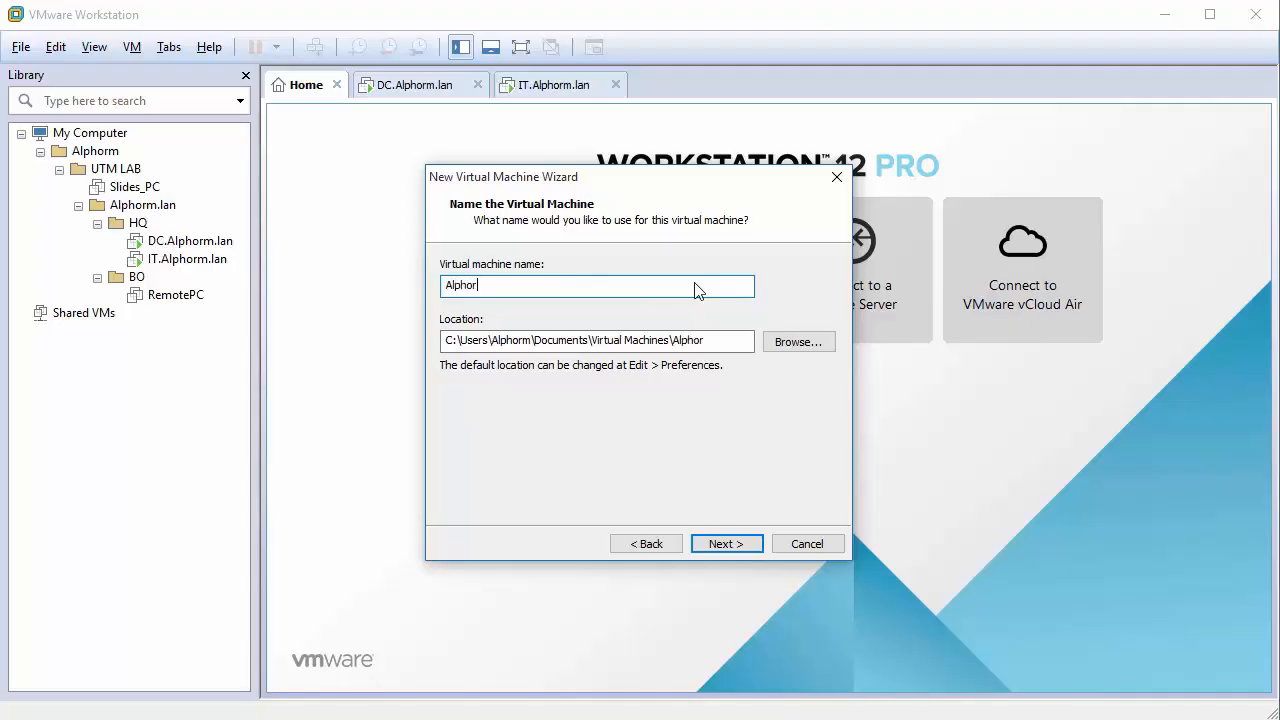
type("m_UTM")
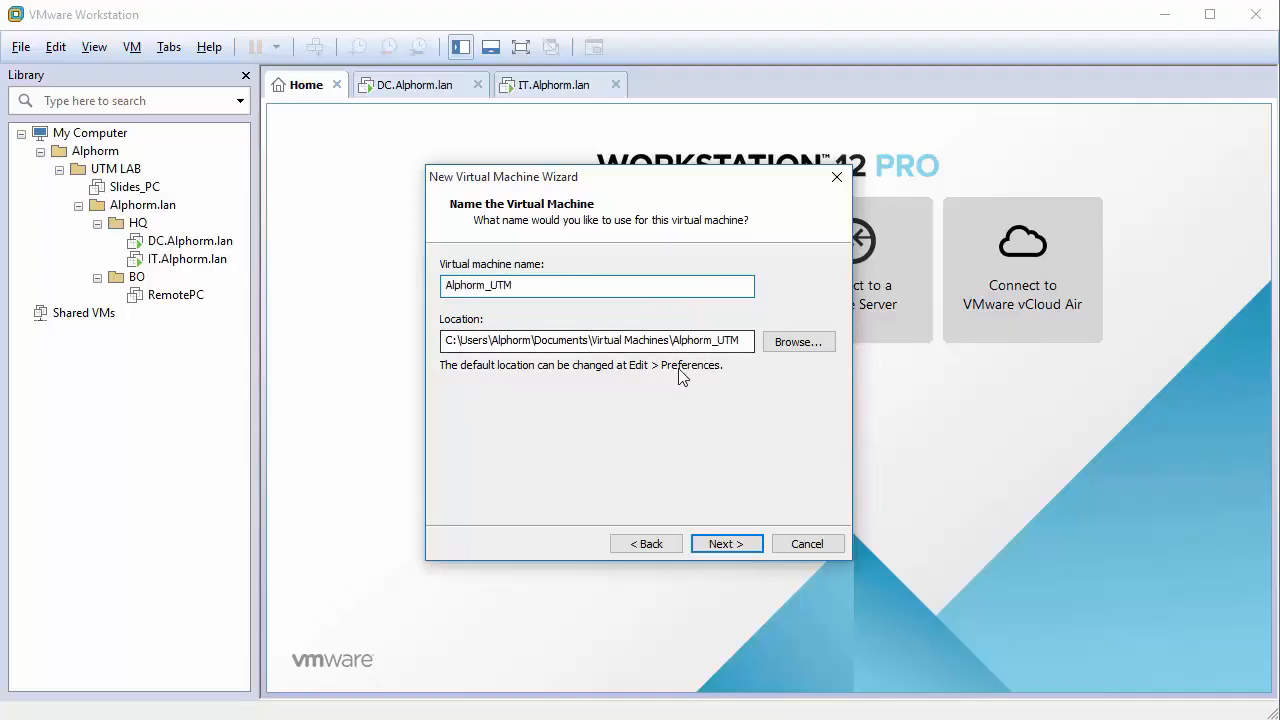
left_click(783, 343)
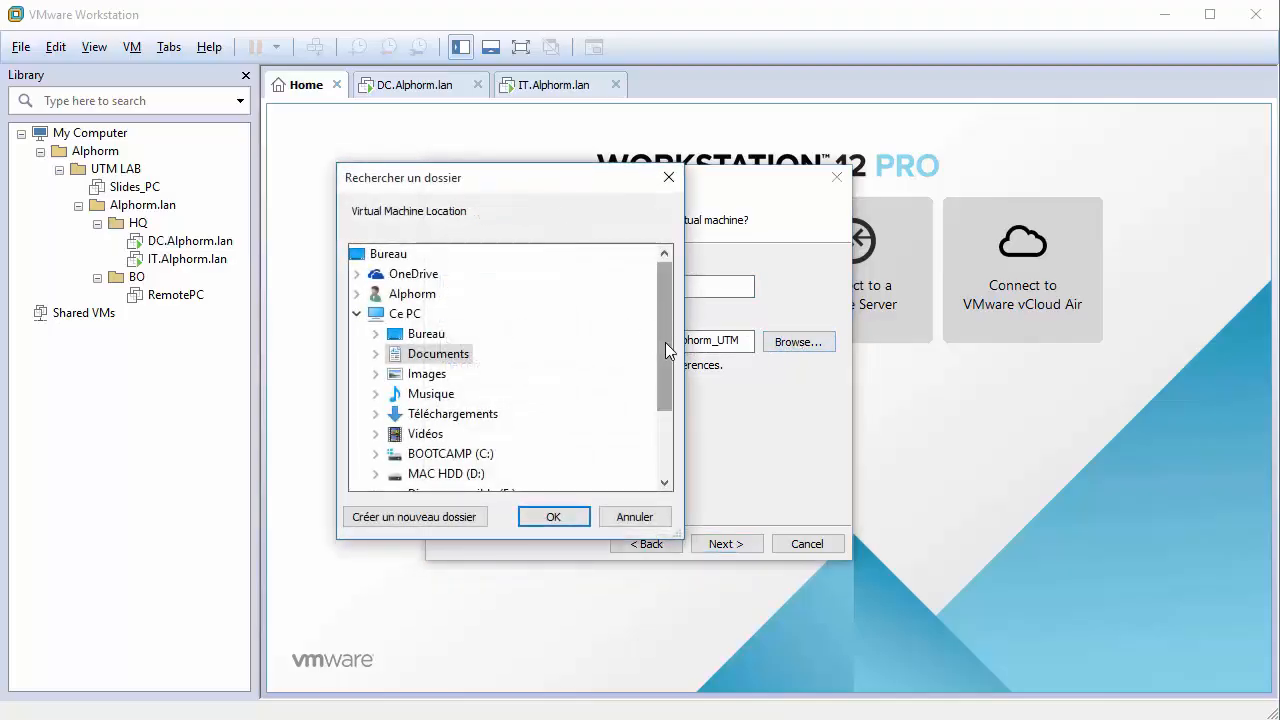
left_click_drag(665, 342, 665, 410)
left_click(425, 471)
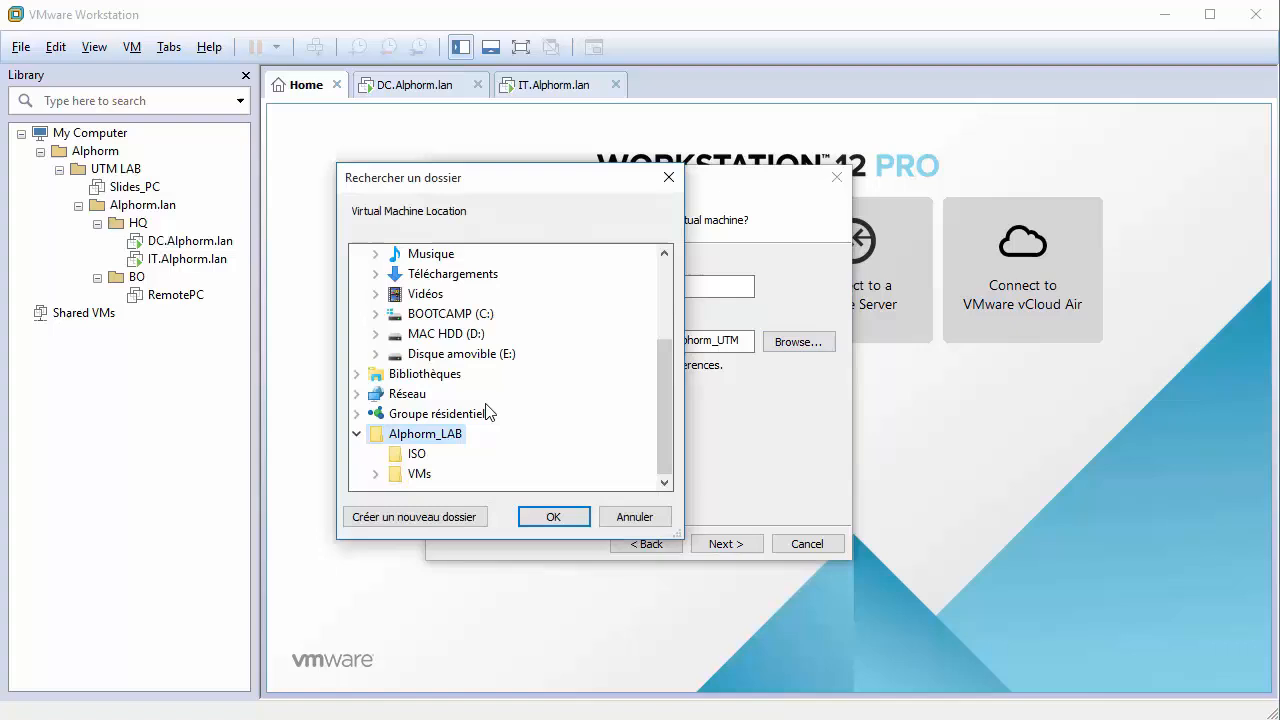
left_click(421, 474)
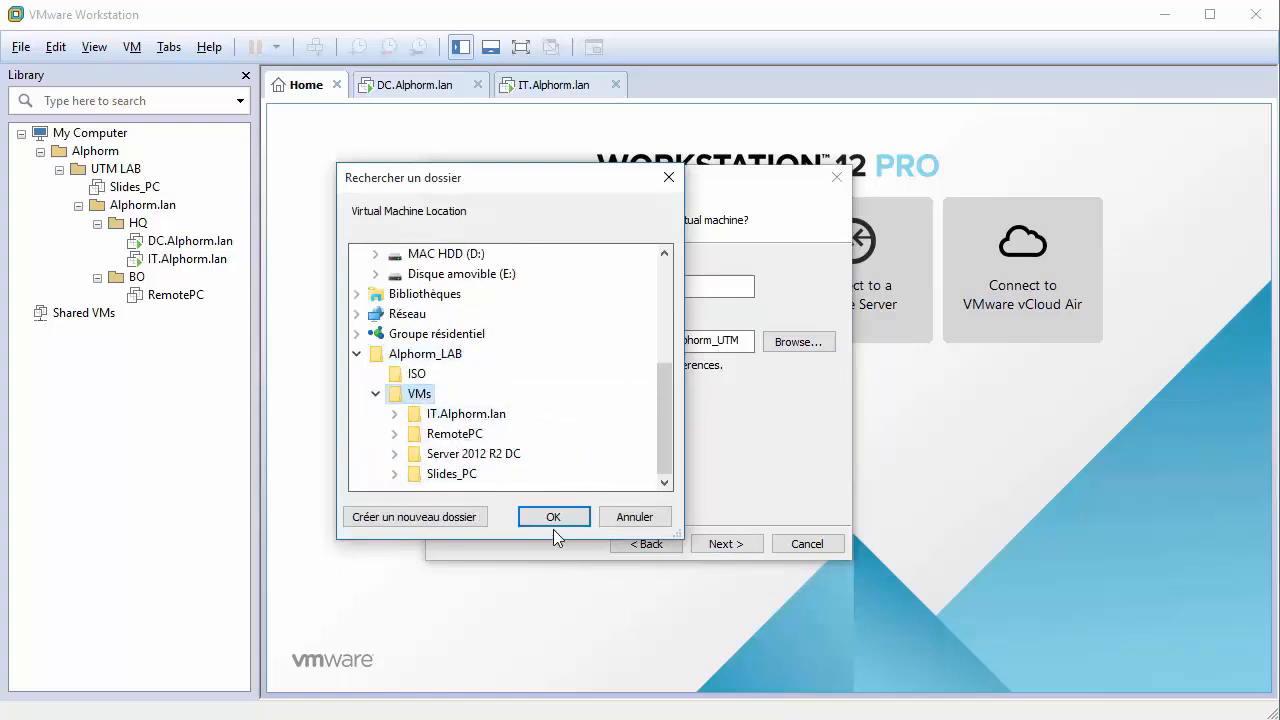
left_click(468, 517)
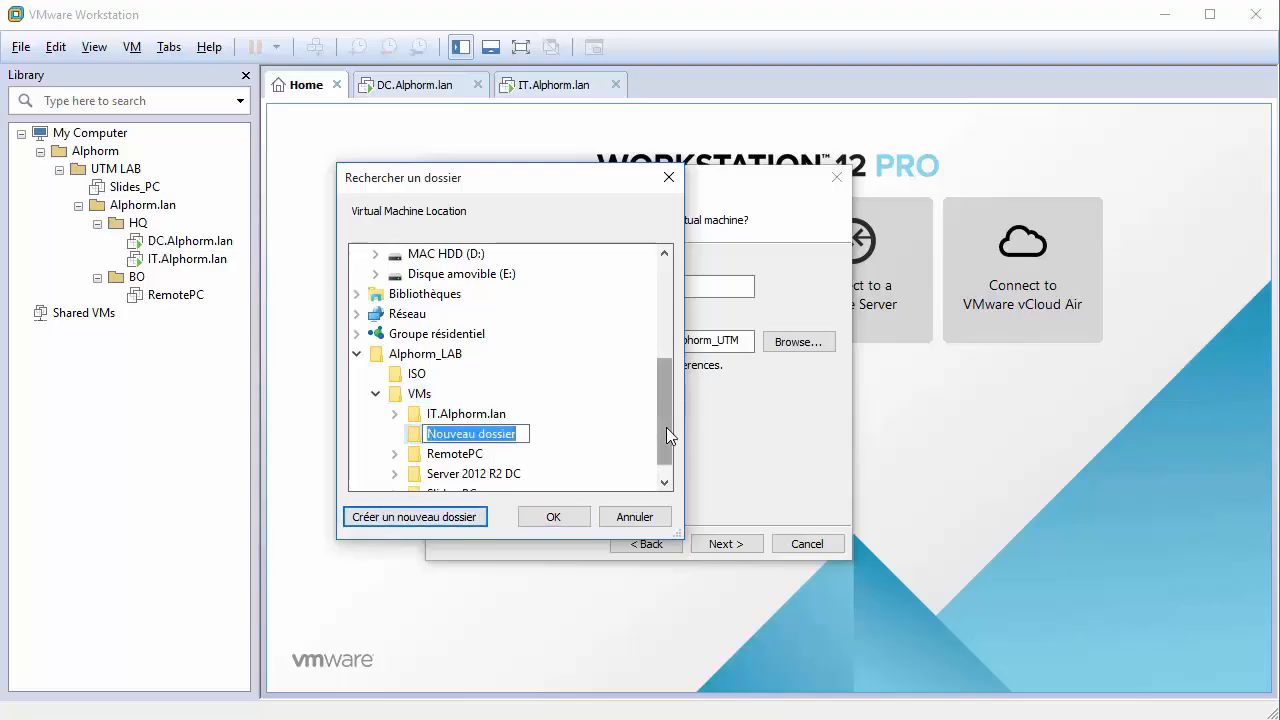
type("Alphor")
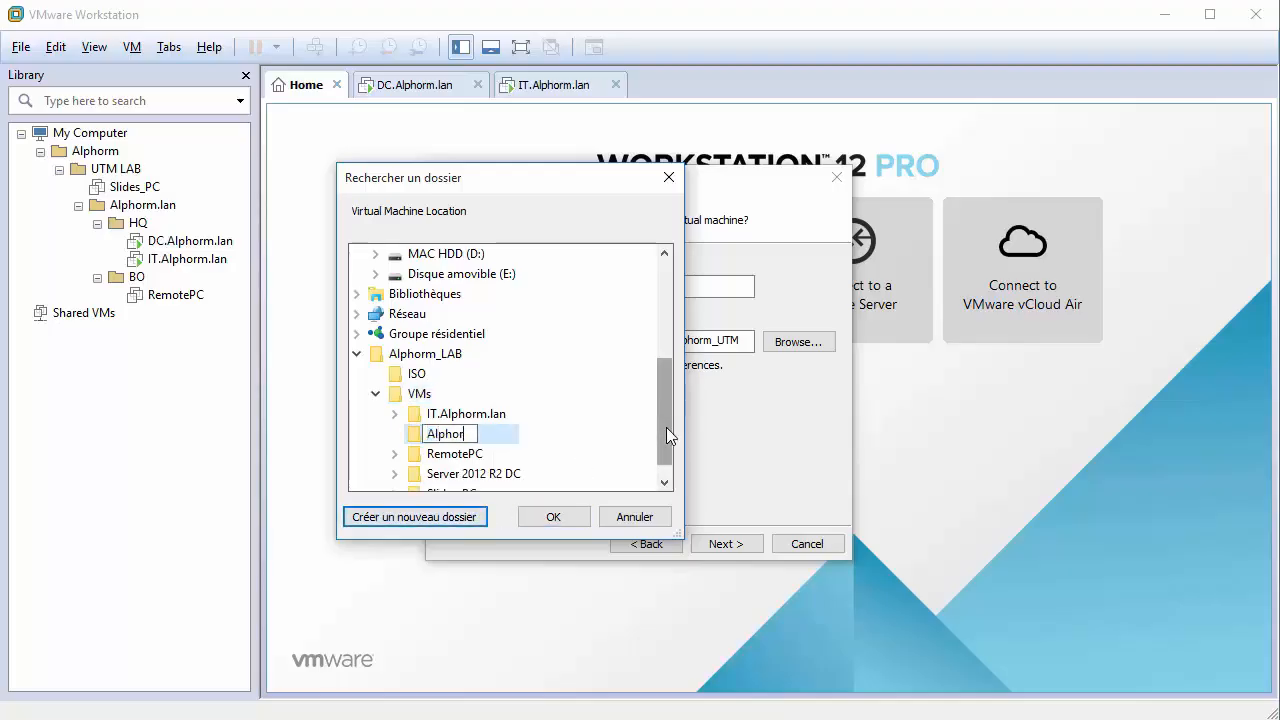
type("m_UTM")
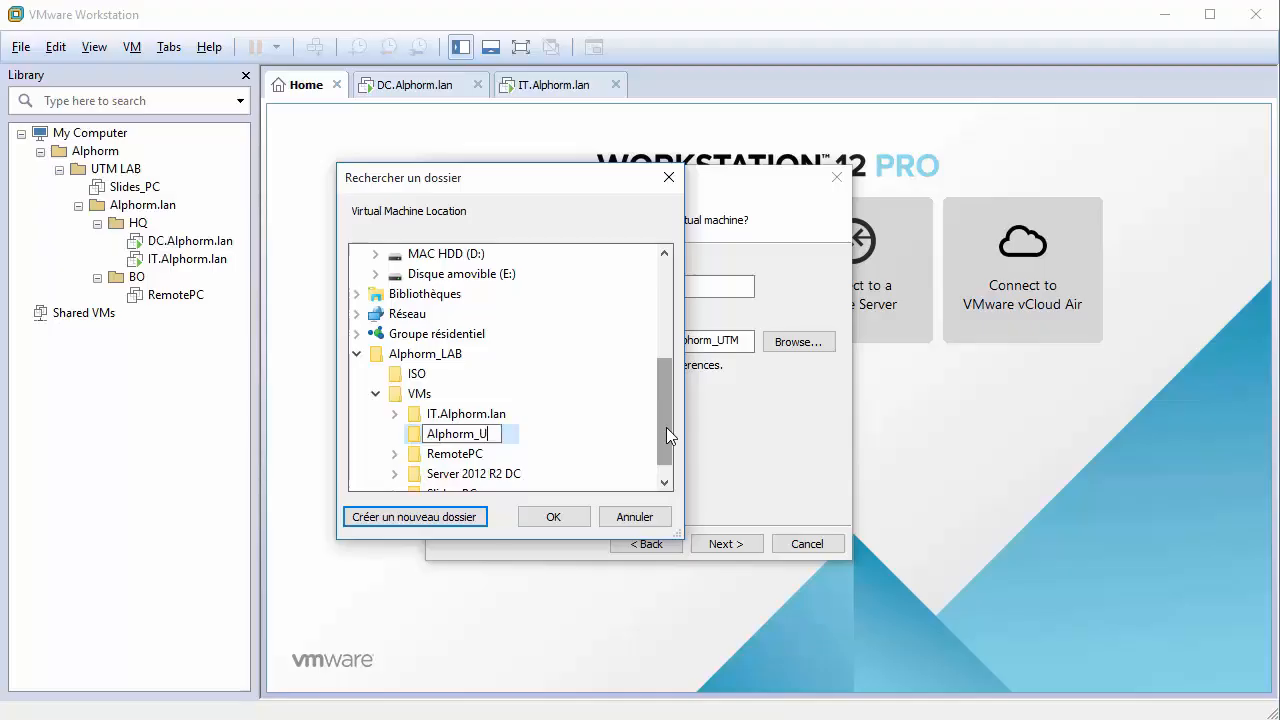
key("Escape")
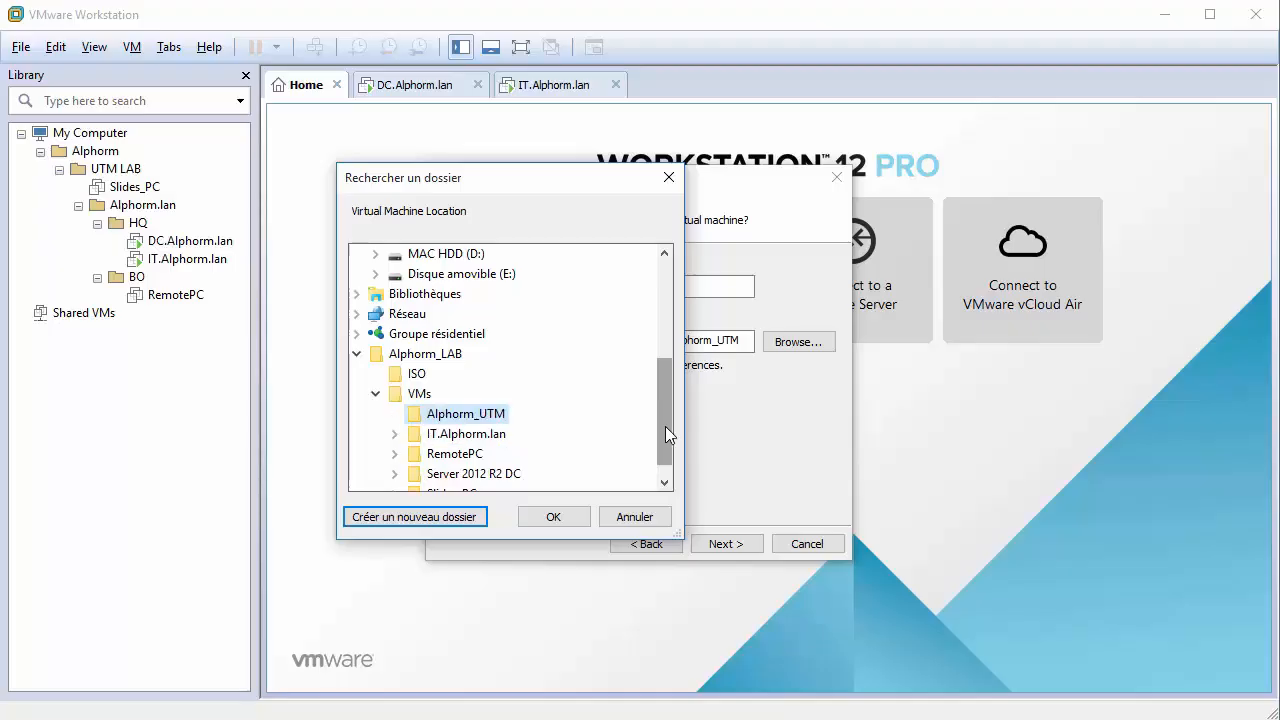
left_click(553, 517)
left_click(717, 544)
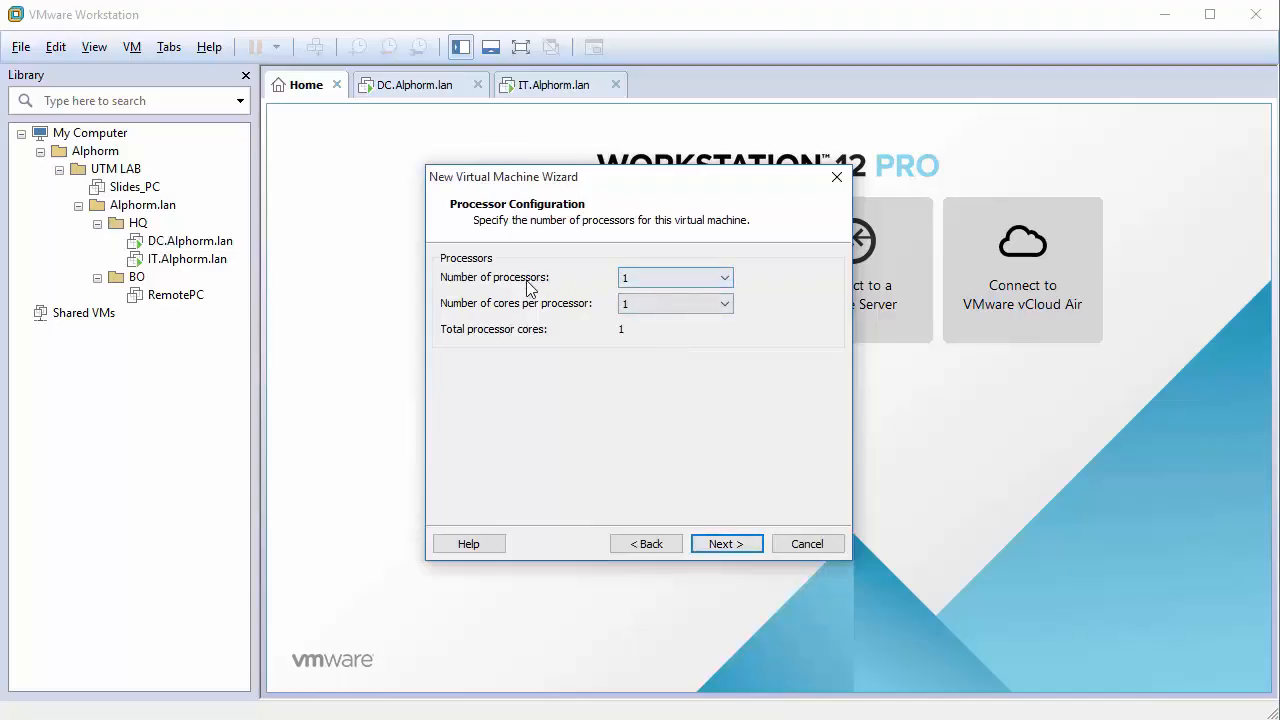
Give the VM 1 processor with 2 cores.
left_click(659, 273)
left_click(647, 291)
left_click(646, 302)
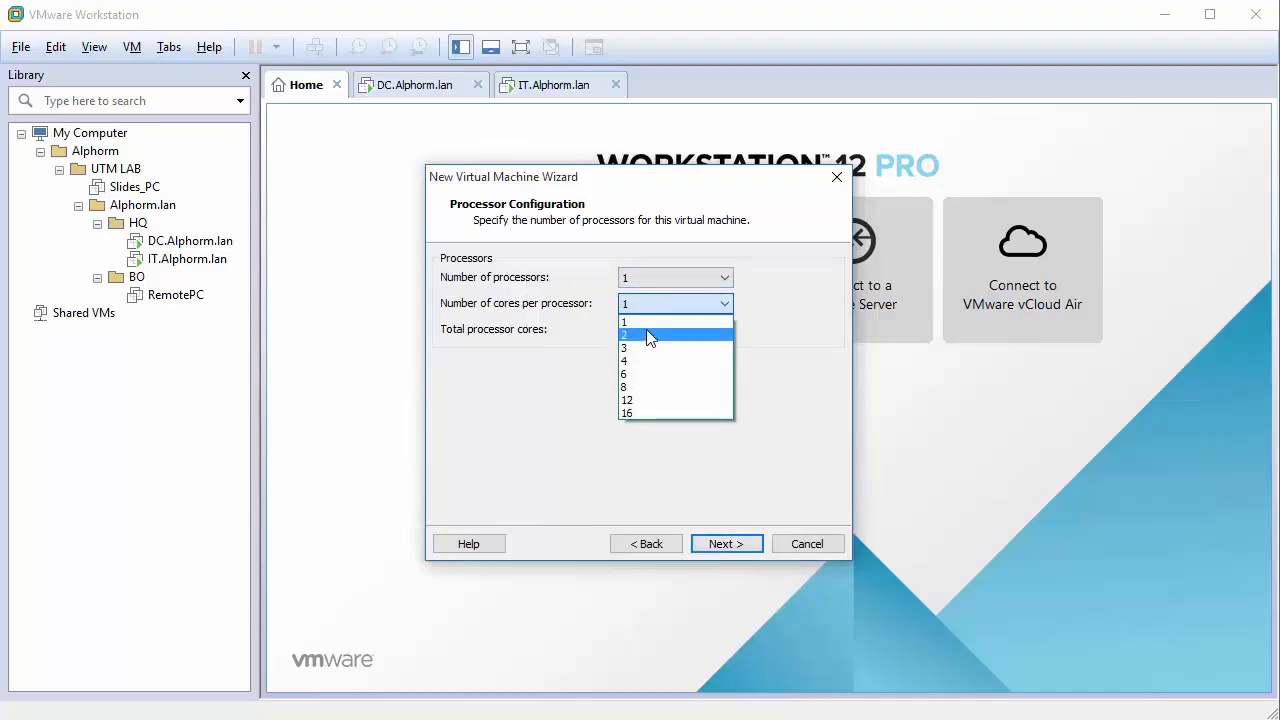
left_click(646, 329)
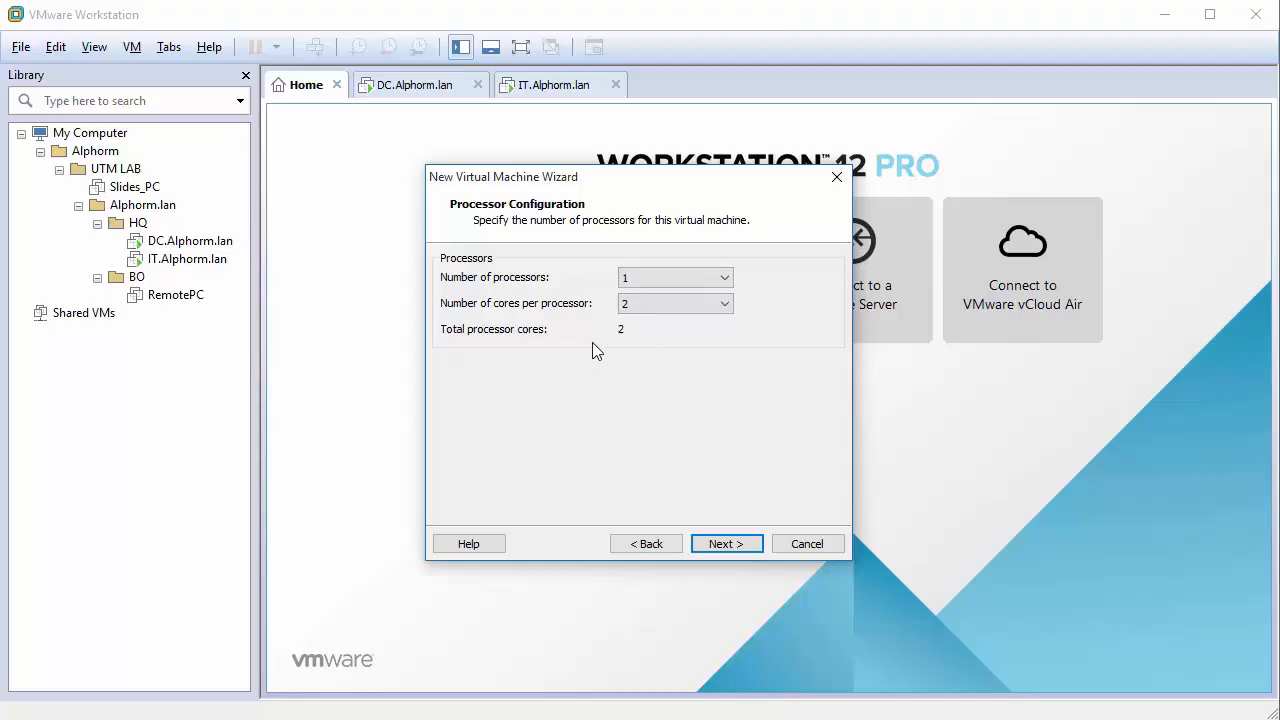
left_click(724, 543)
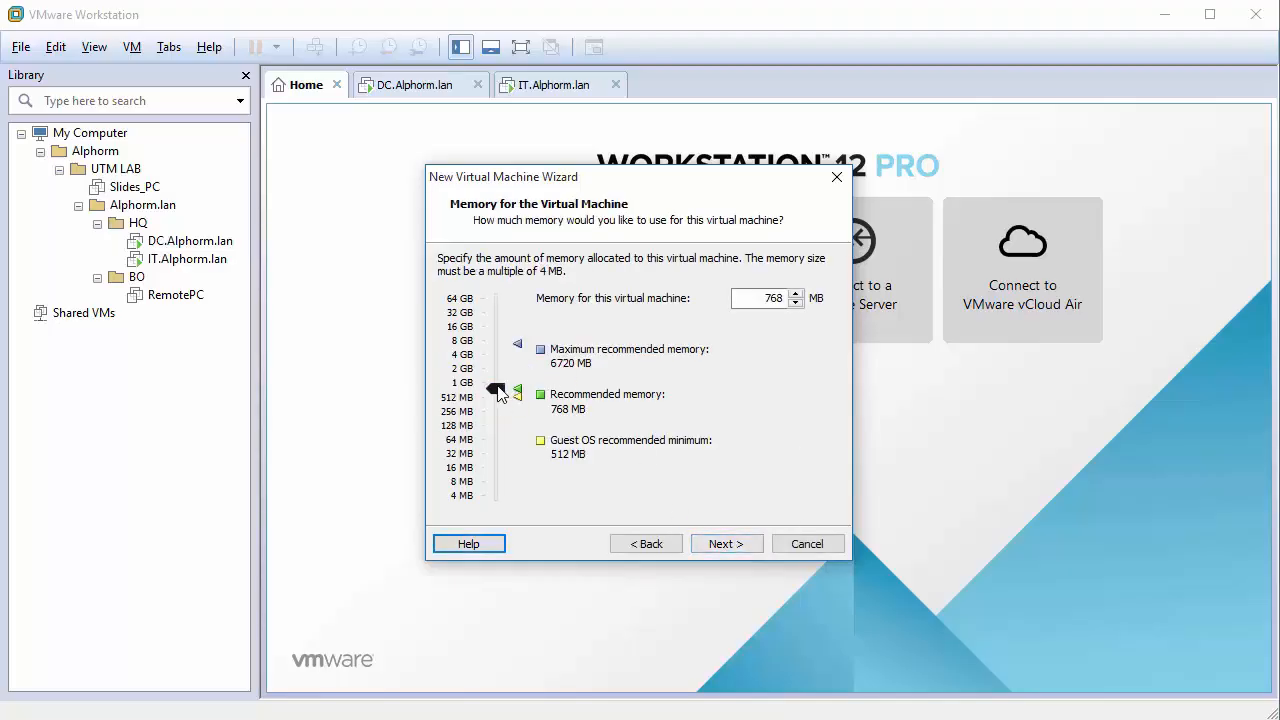
Raise memory to 1552 MB and choose no network connection.
left_click_drag(499, 394, 500, 372)
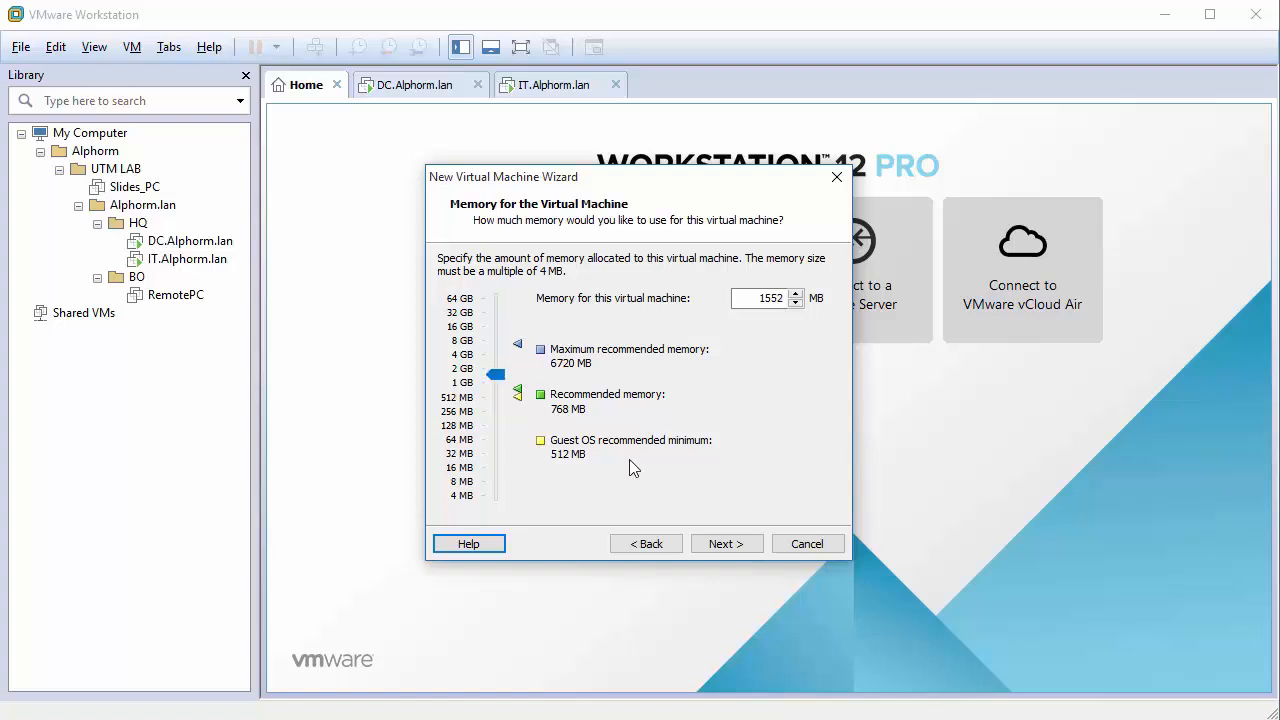
left_click(726, 544)
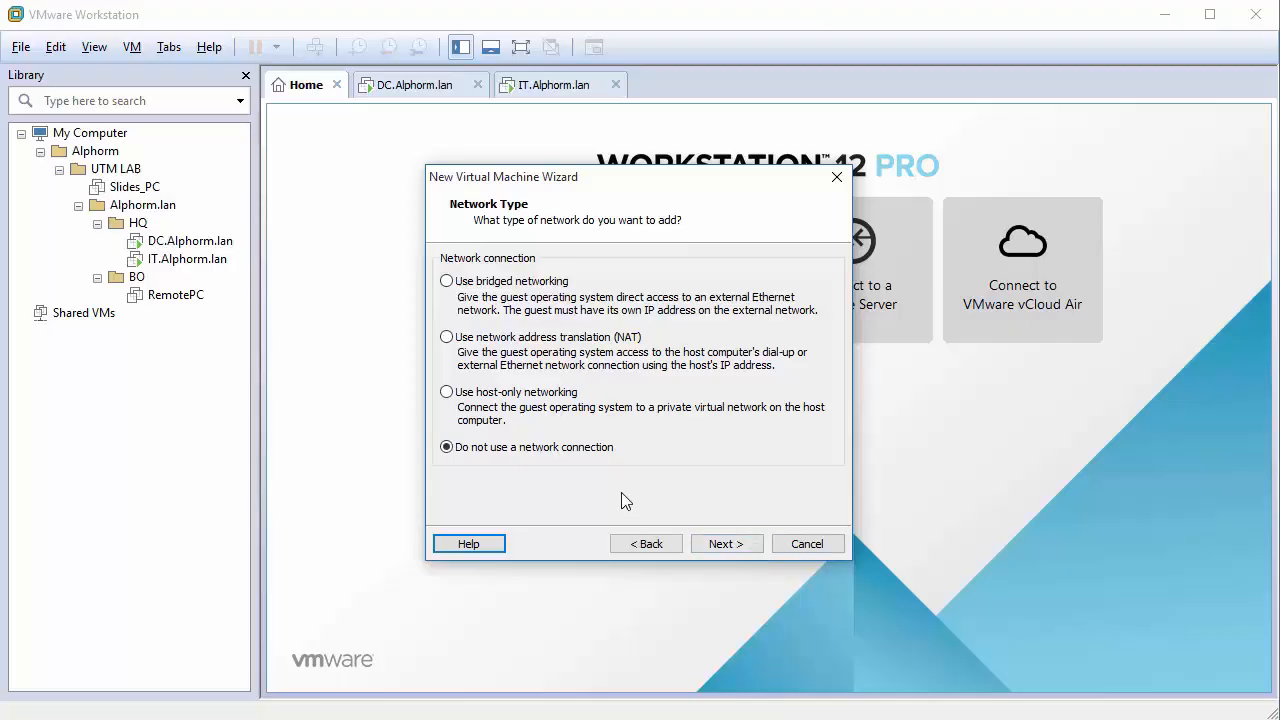
left_click(736, 546)
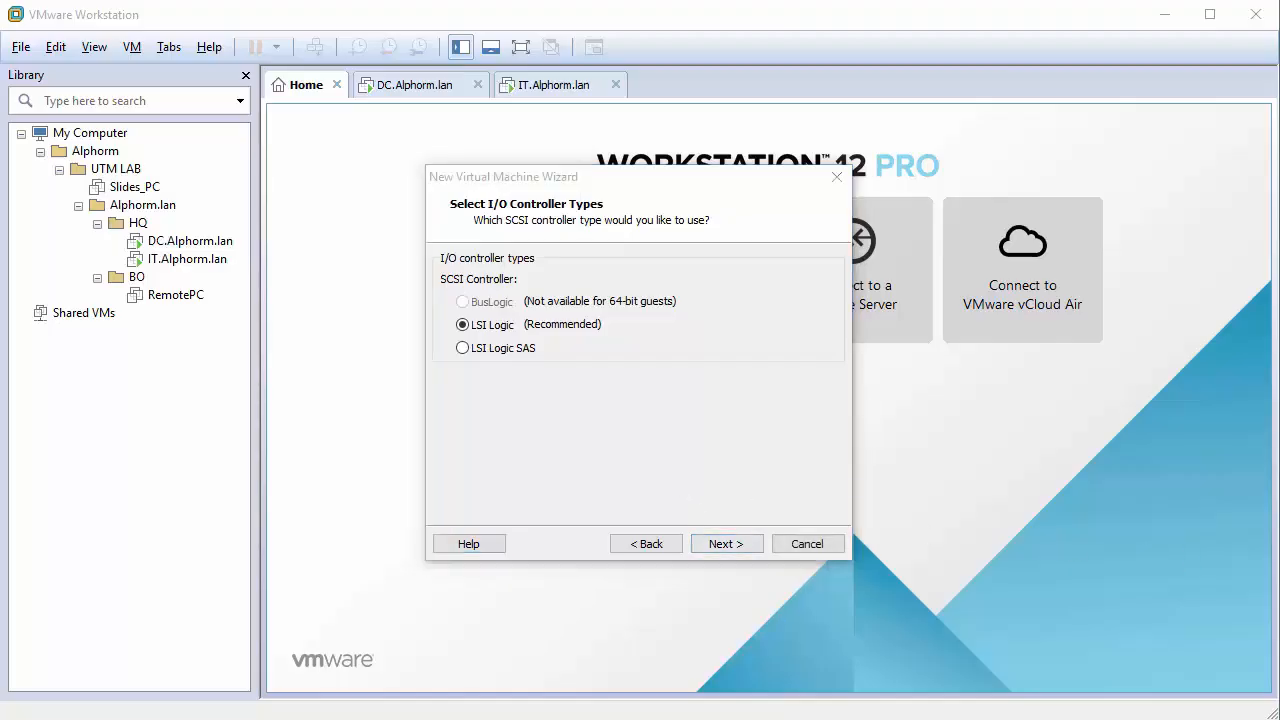
Keep LSI Logic and SCSI, create a new 60 GB disk, and finish the wizard.
left_click(705, 458)
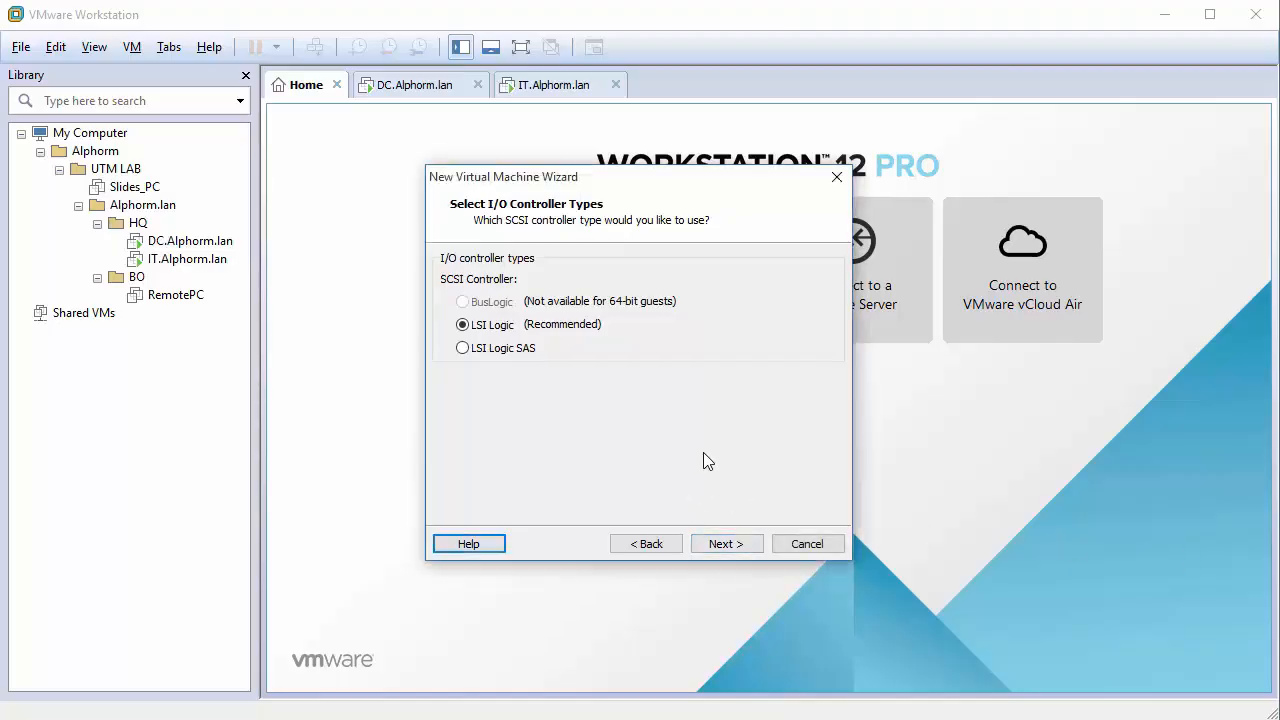
left_click(735, 548)
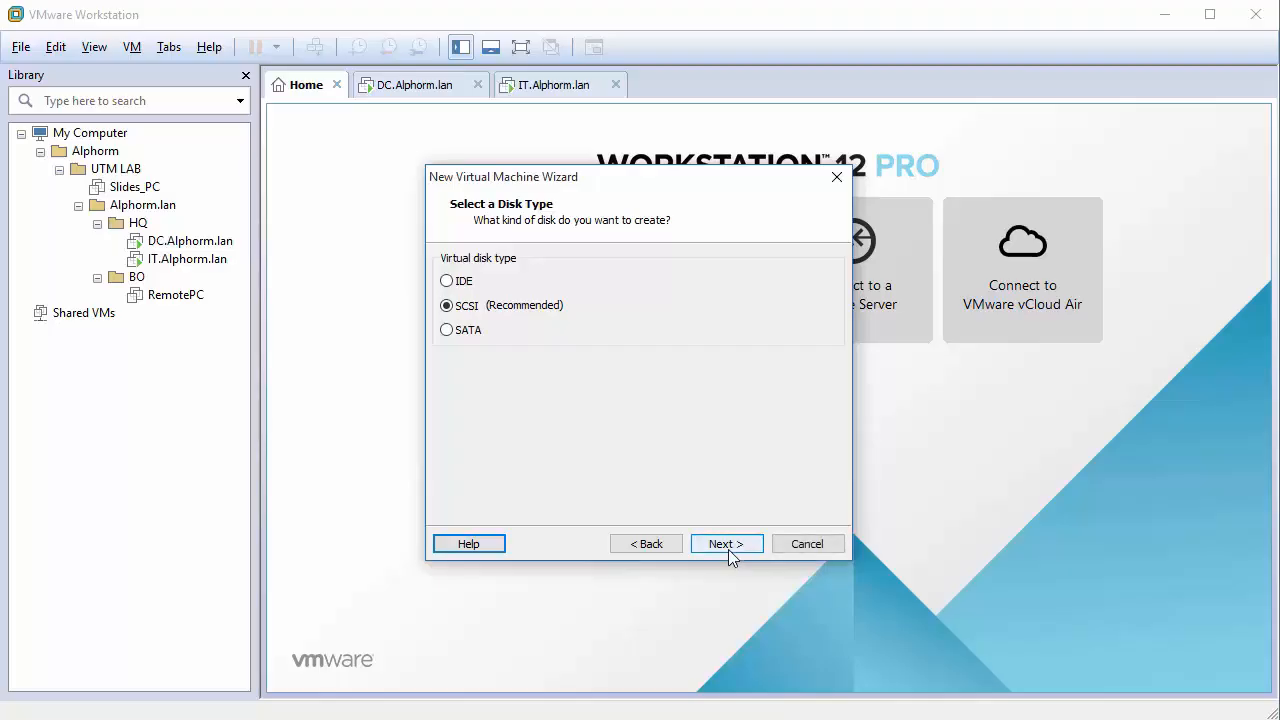
left_click(737, 545)
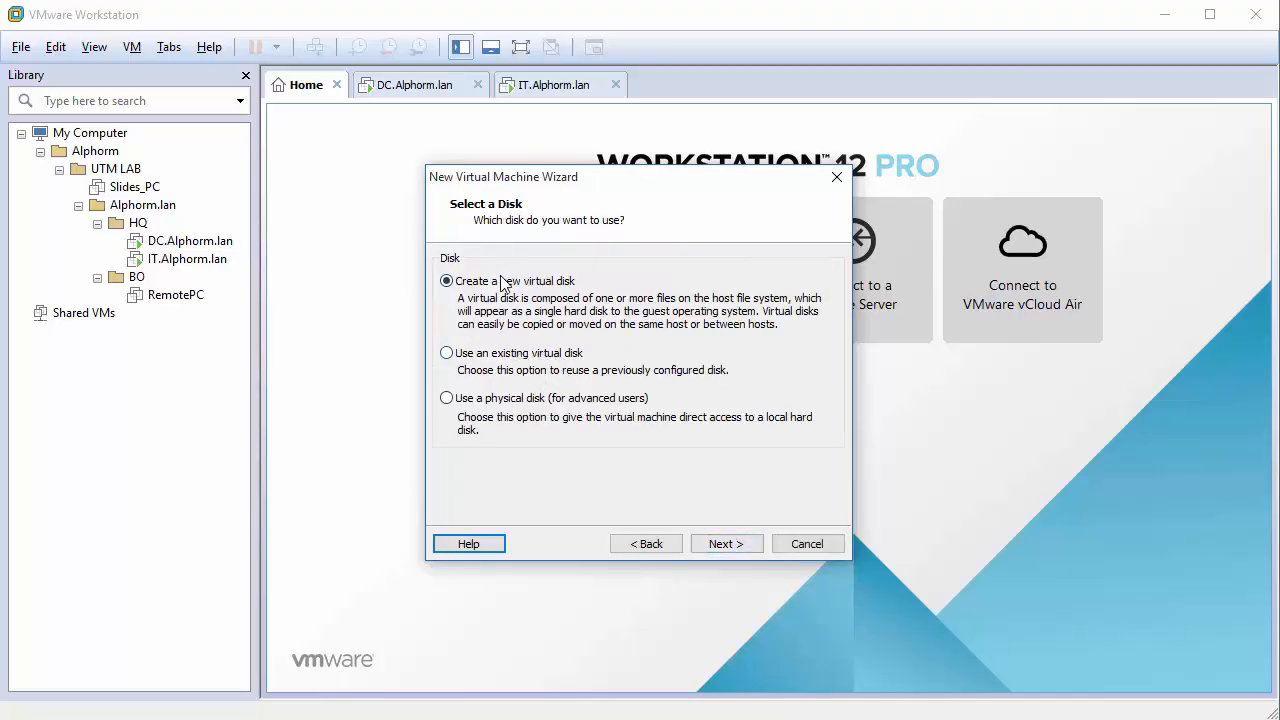
left_click(753, 543)
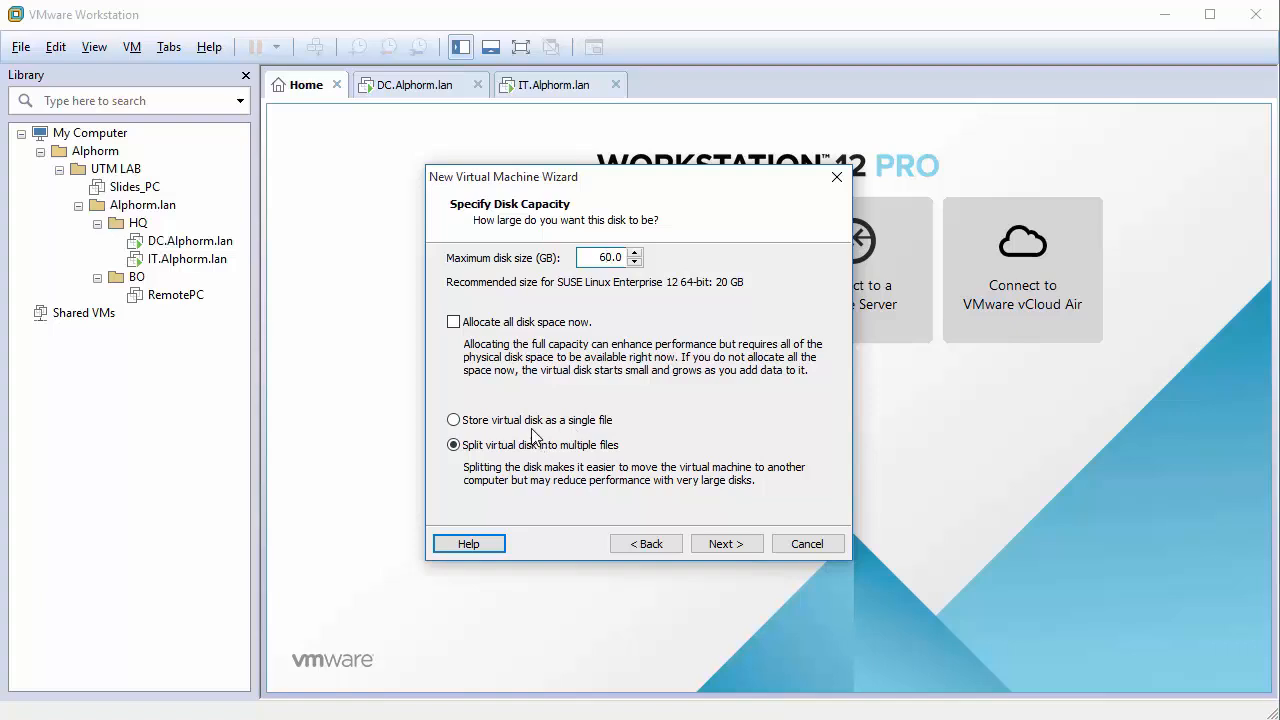
key("Return")
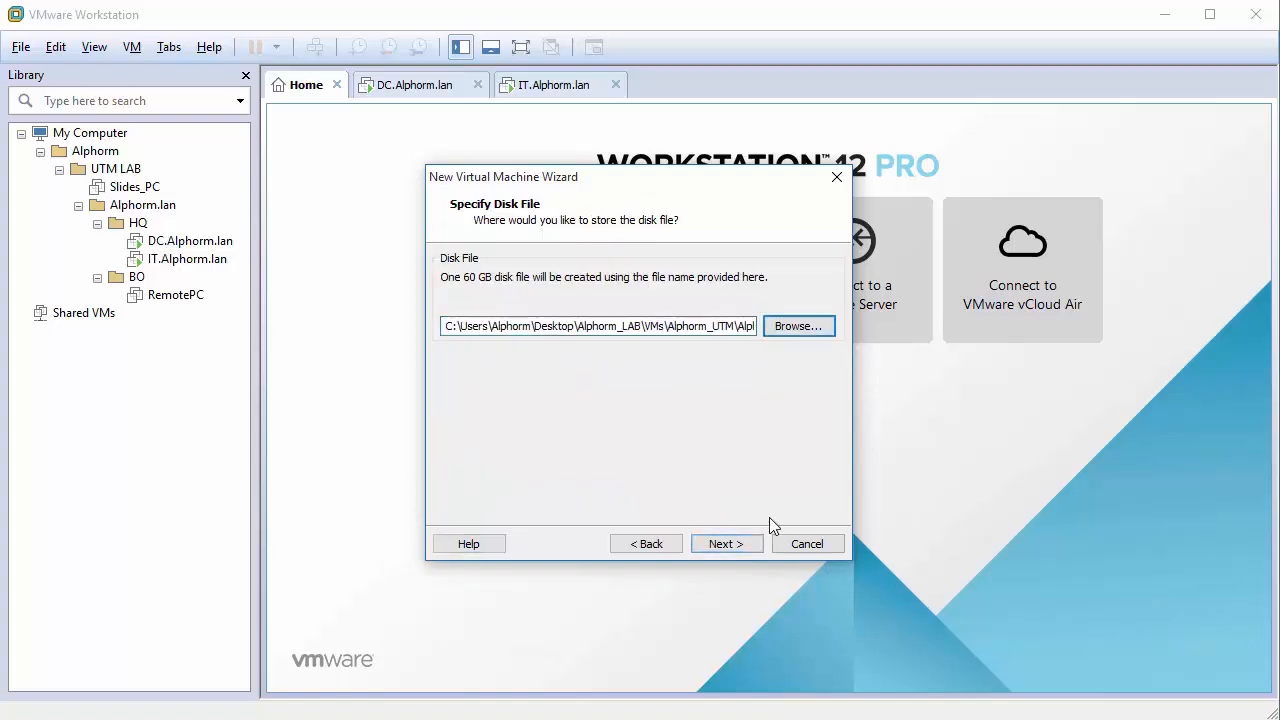
left_click(737, 547)
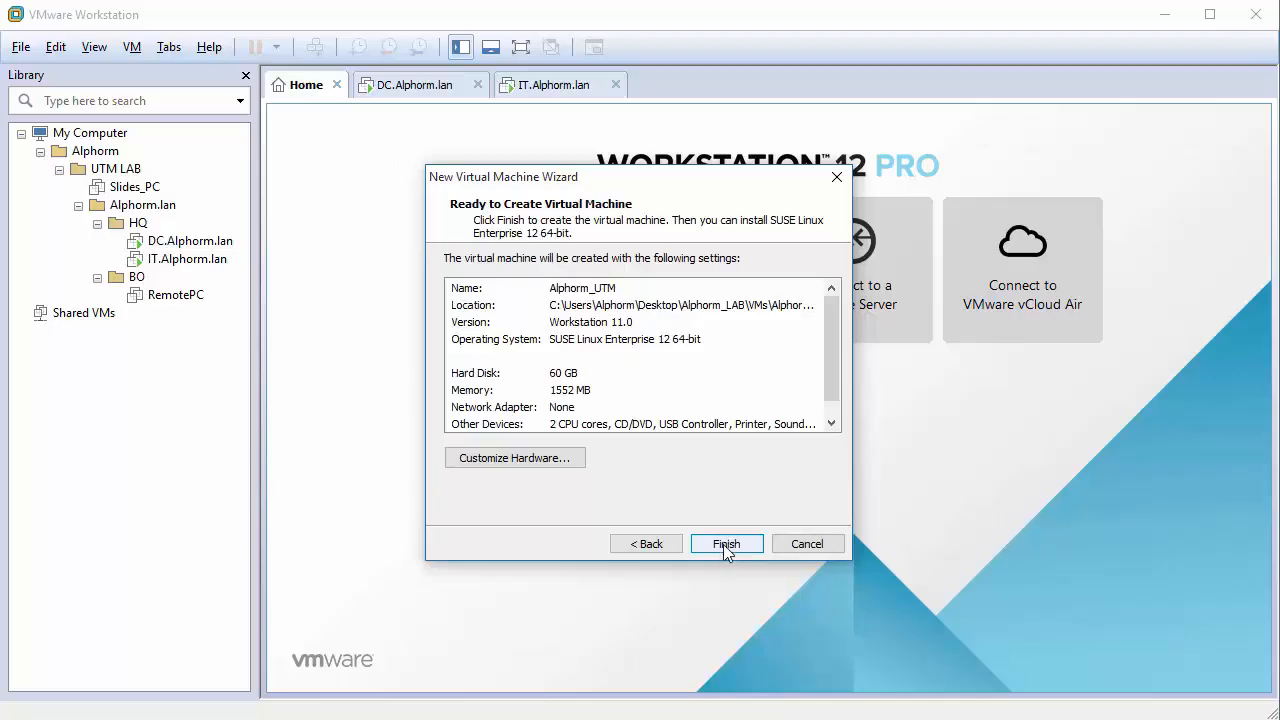
left_click(725, 545)
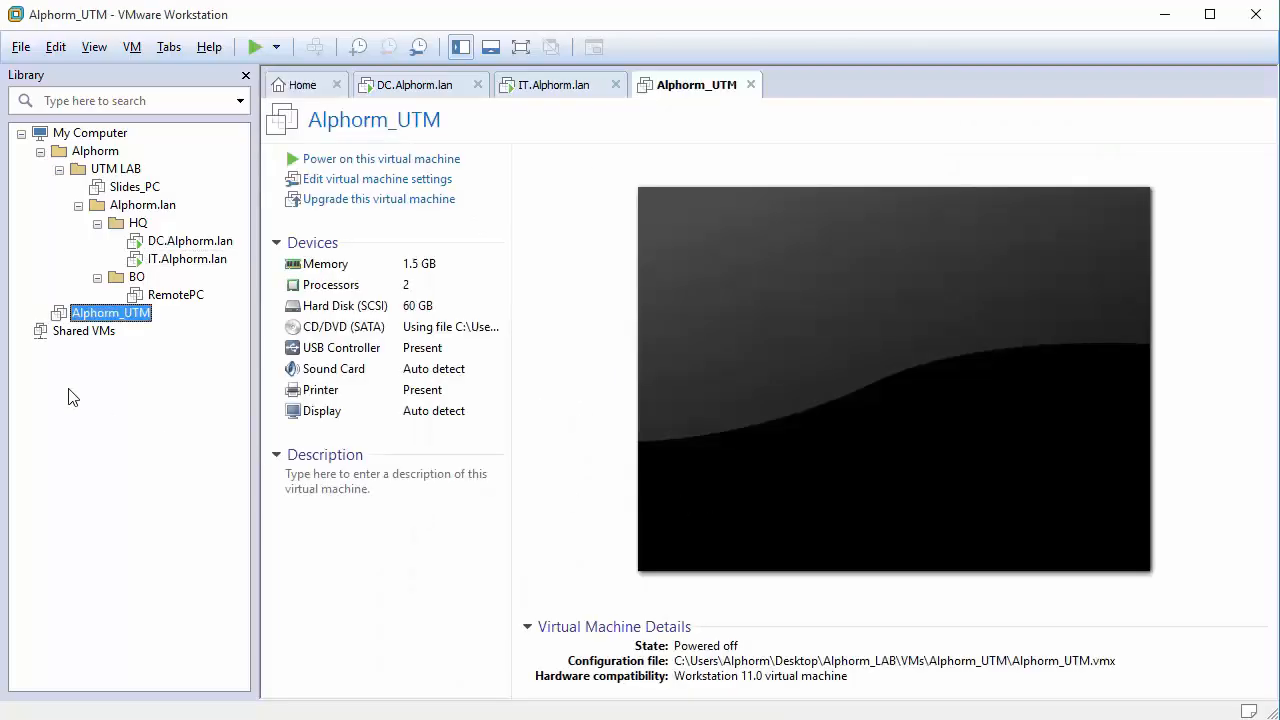
Drag Alphorm_UTM into the HQ library folder above DC.Alphorm.lan.
left_click_drag(142, 313, 138, 226)
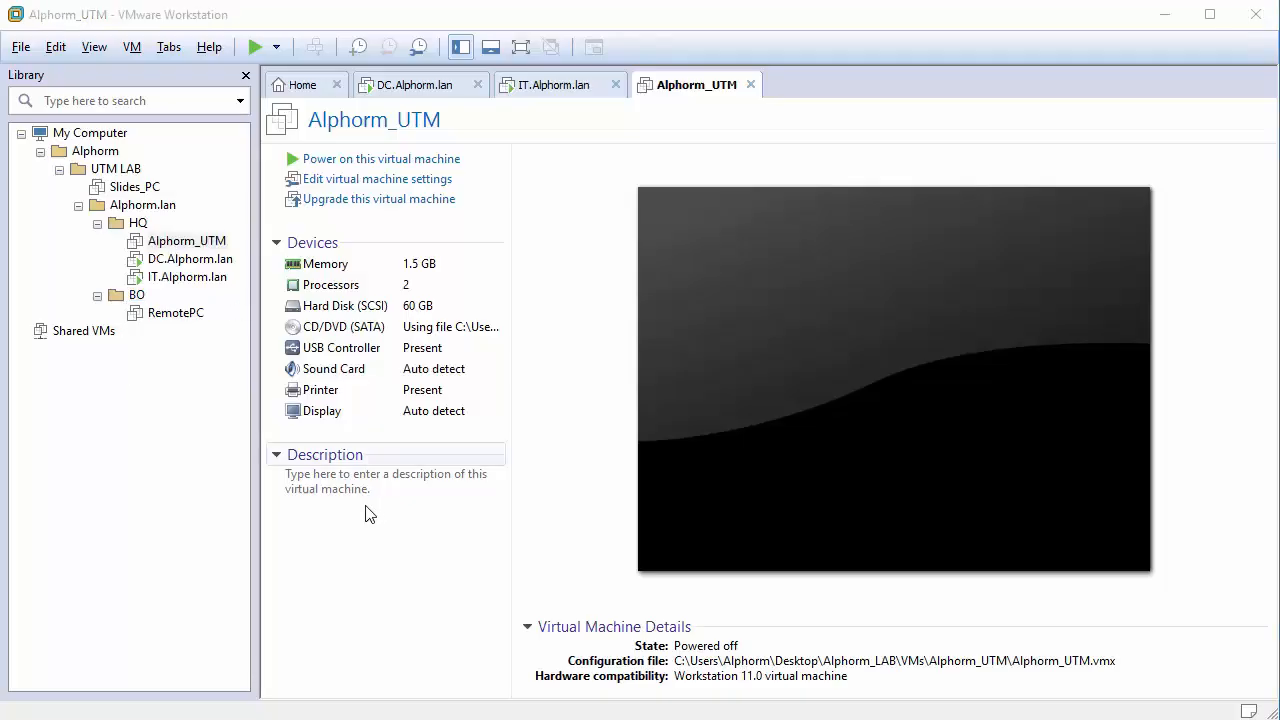
Start another Custom new virtual machine with Workstation 11.0 compatibility.
right_click(127, 420)
left_click(150, 433)
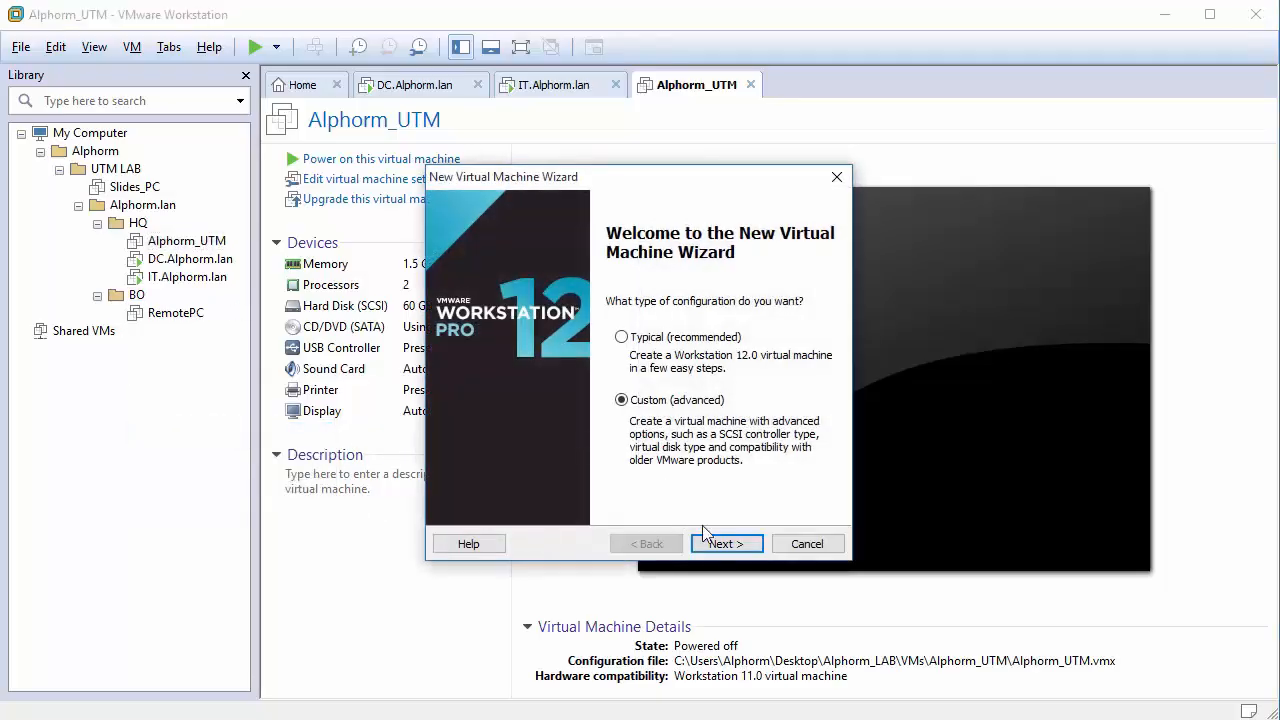
left_click(720, 540)
left_click(628, 280)
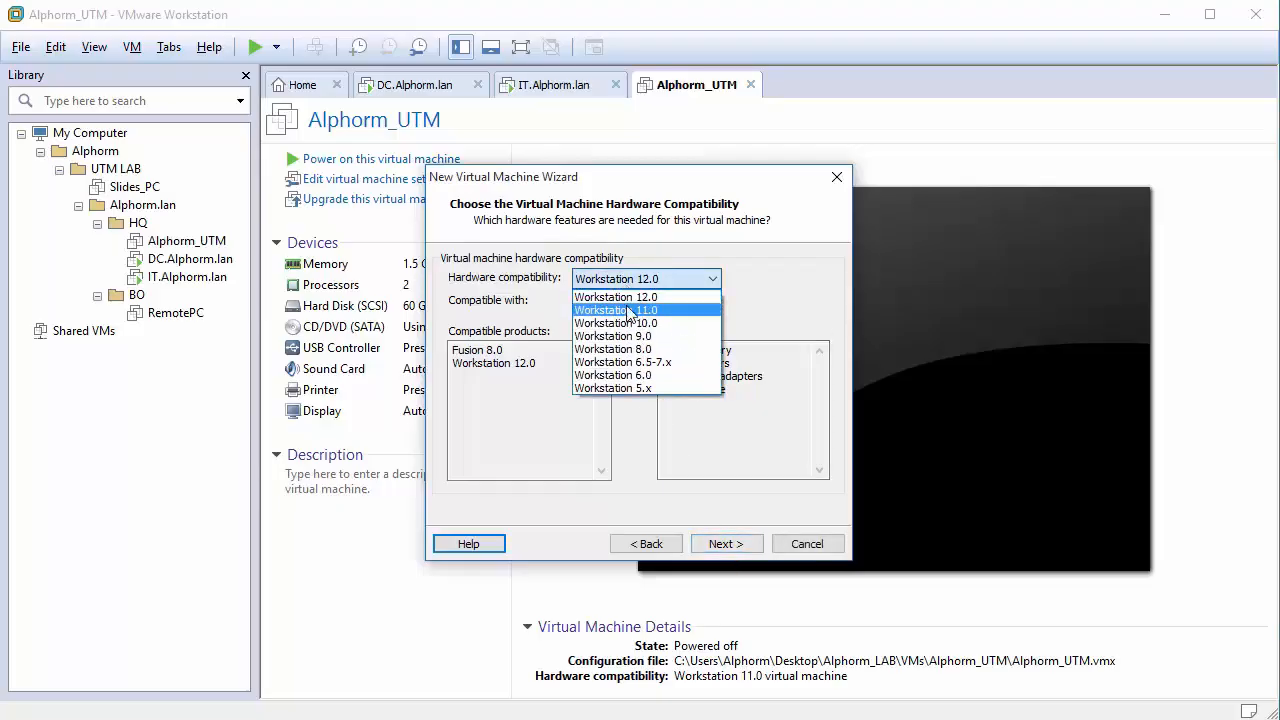
left_click(628, 295)
left_click(731, 541)
left_click(731, 541)
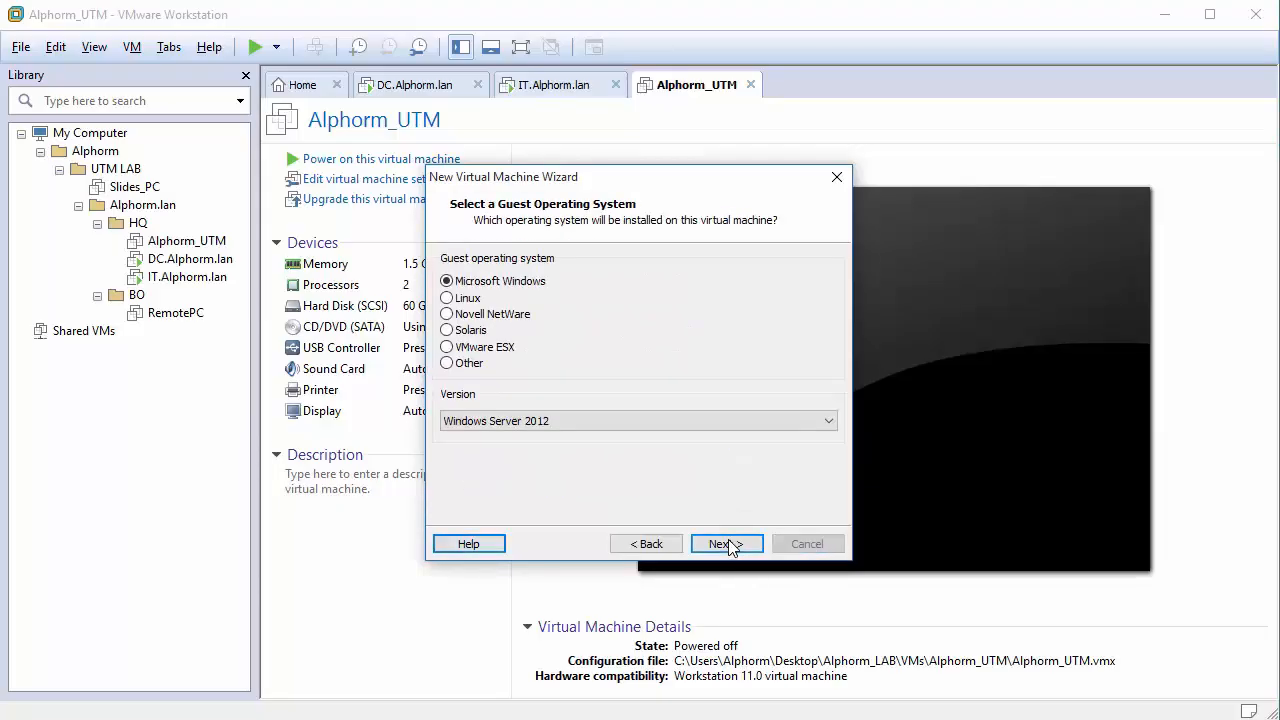
Set the guest OS to Linux, SUSE Linux Enterprise 12 64-bit.
left_click(462, 297)
left_click(540, 421)
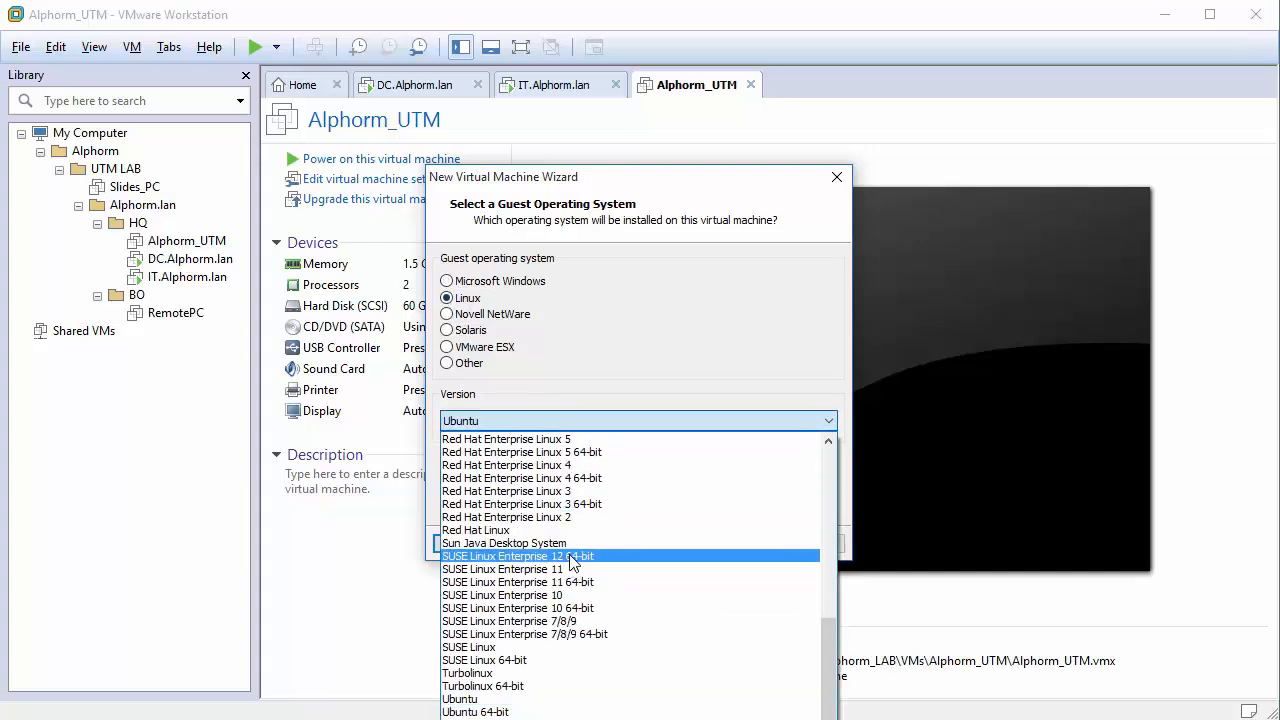
left_click(538, 556)
left_click(726, 542)
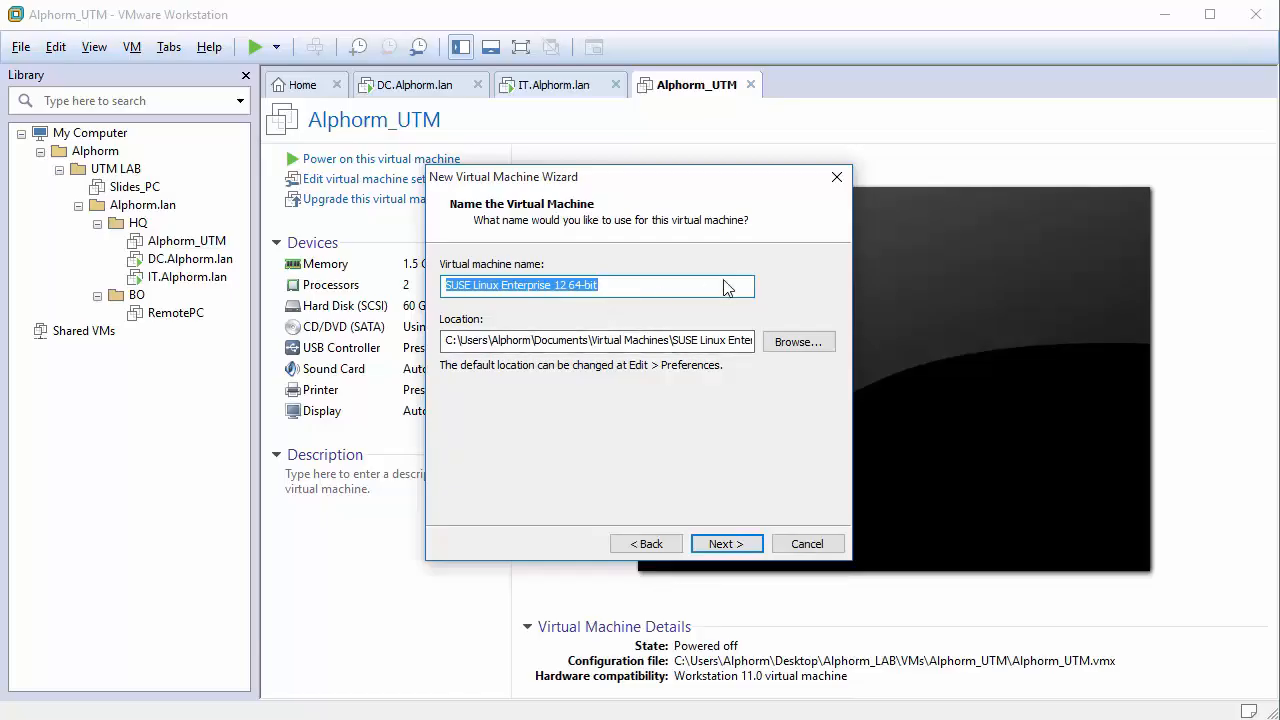
Name the machine BO_UTM and store it in a new BO_UTM folder under Alphorm_LAB\VMs.
type("UTM")
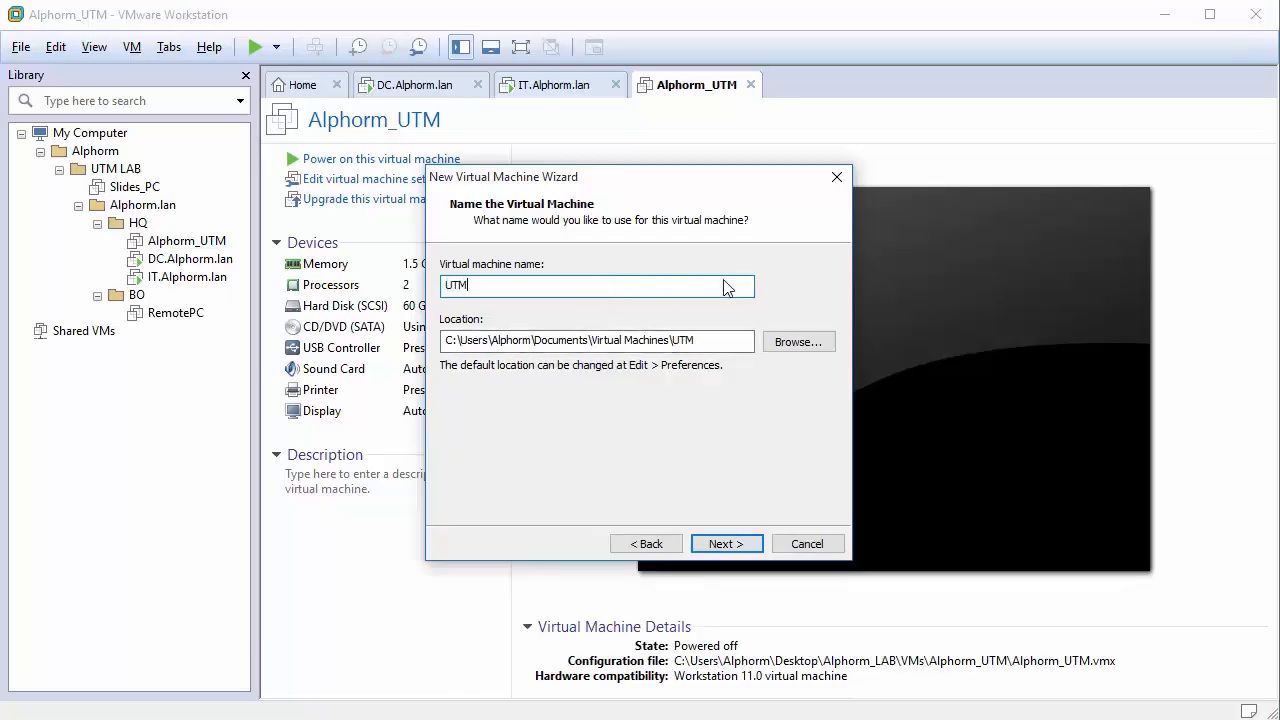
double_click(722, 290)
type("BO_")
left_click(774, 347)
left_click_drag(660, 317, 652, 434)
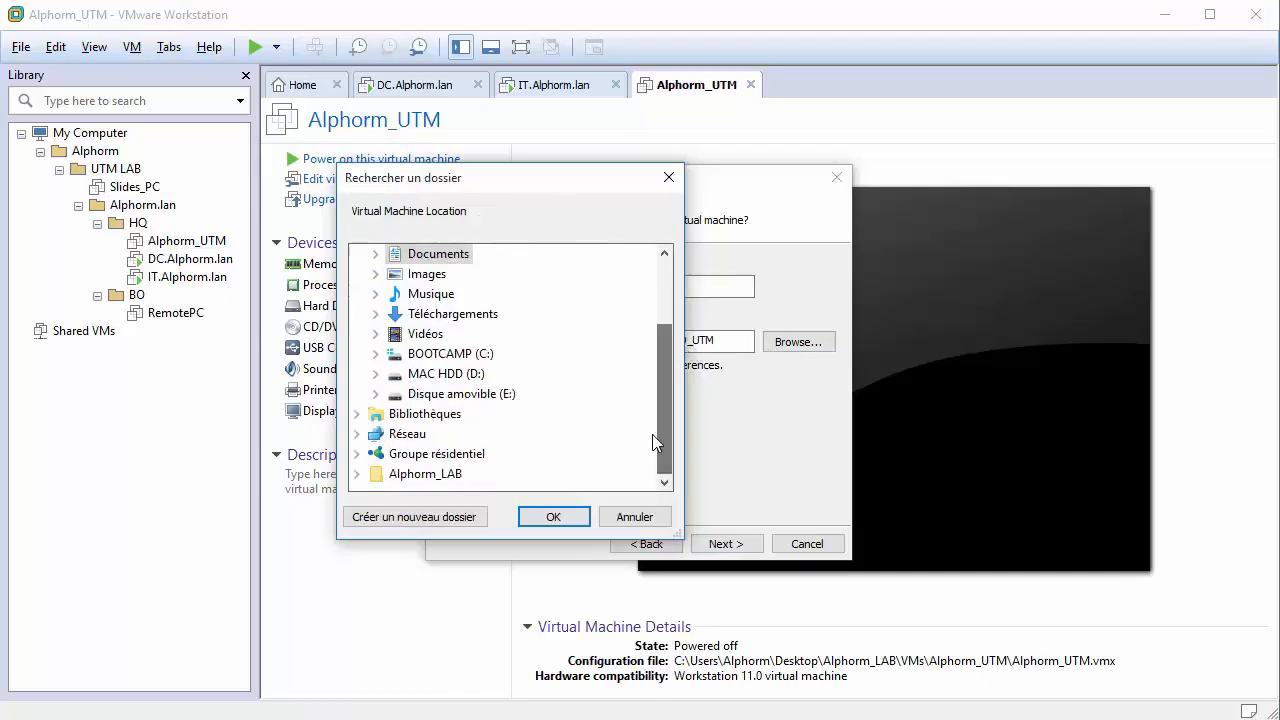
left_click(426, 472)
left_click(420, 473)
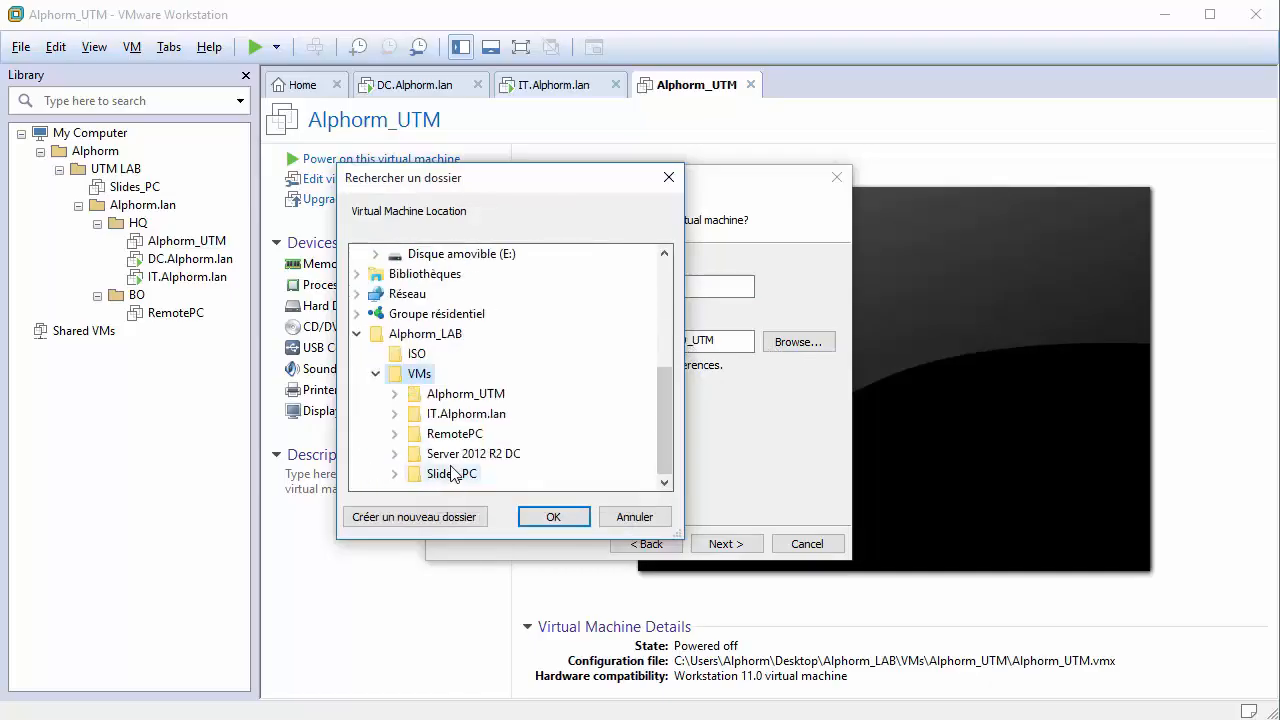
left_click(451, 519)
type("B")
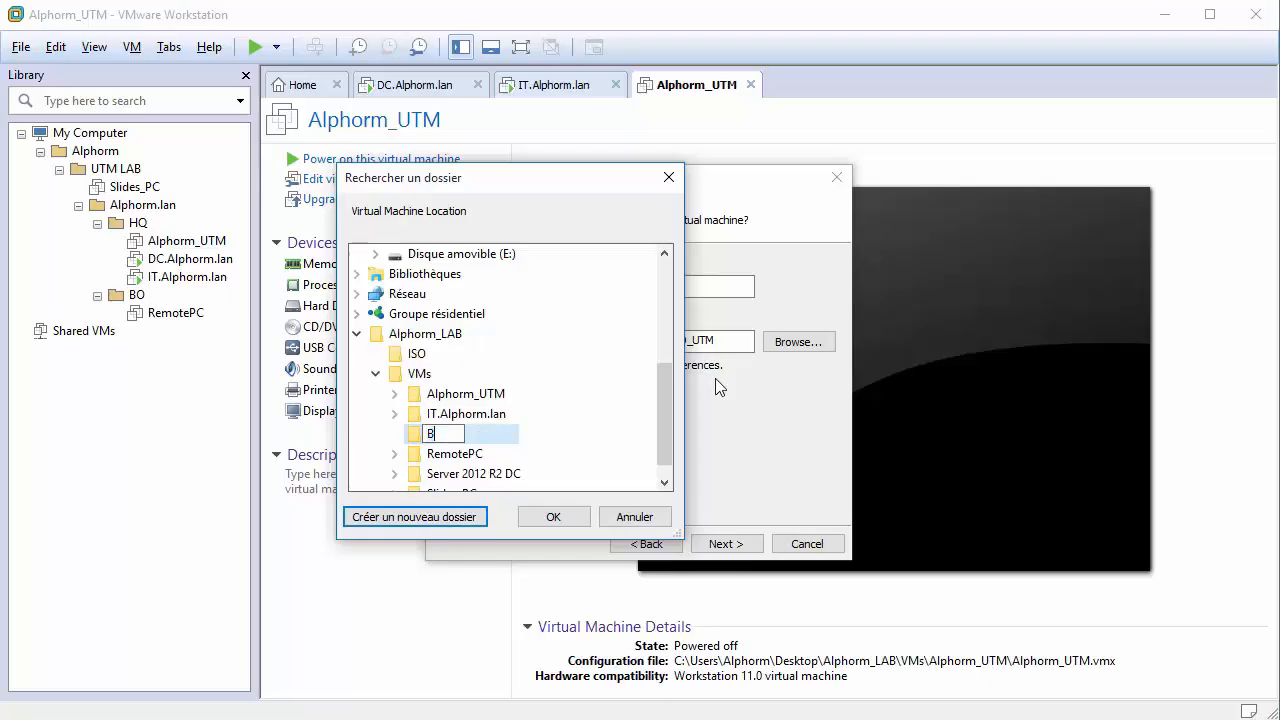
type("O_UTM")
key("Return")
key("Return")
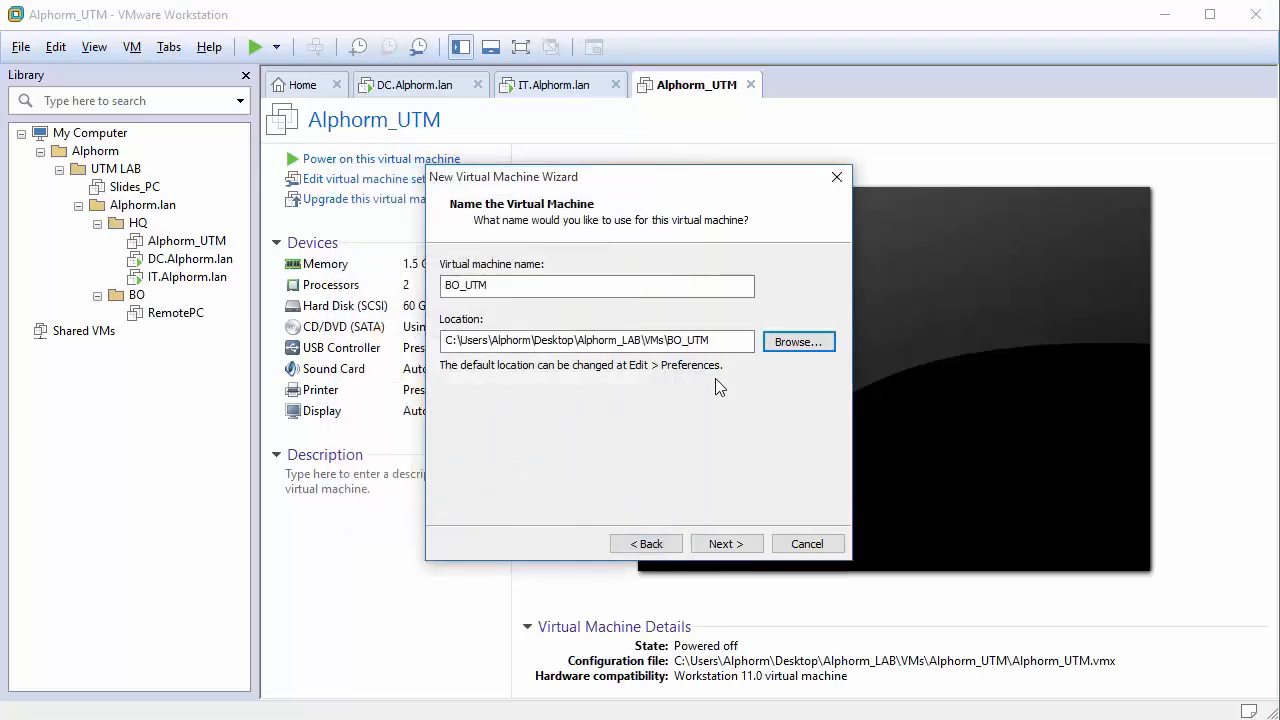
Set the processor to 2 cores per processor.
left_click(718, 546)
left_click(676, 303)
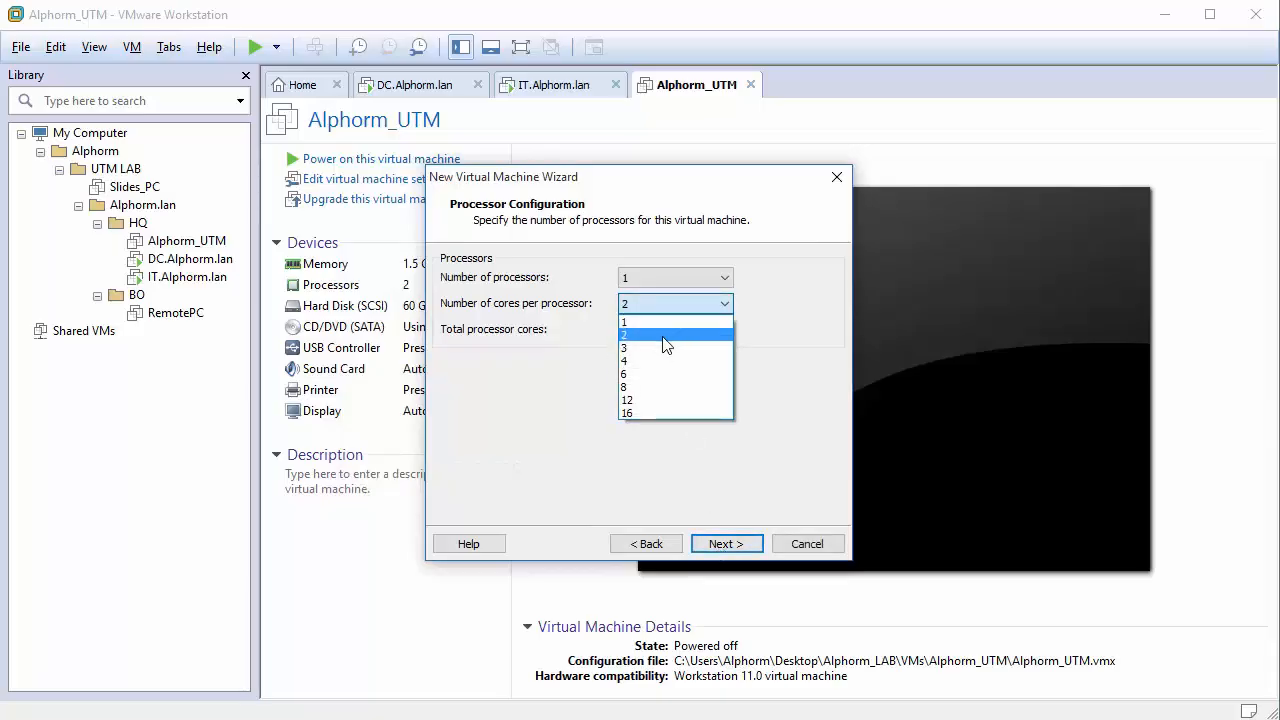
left_click(667, 336)
Set memory to 1448 MB and use no network connection.
left_click(727, 544)
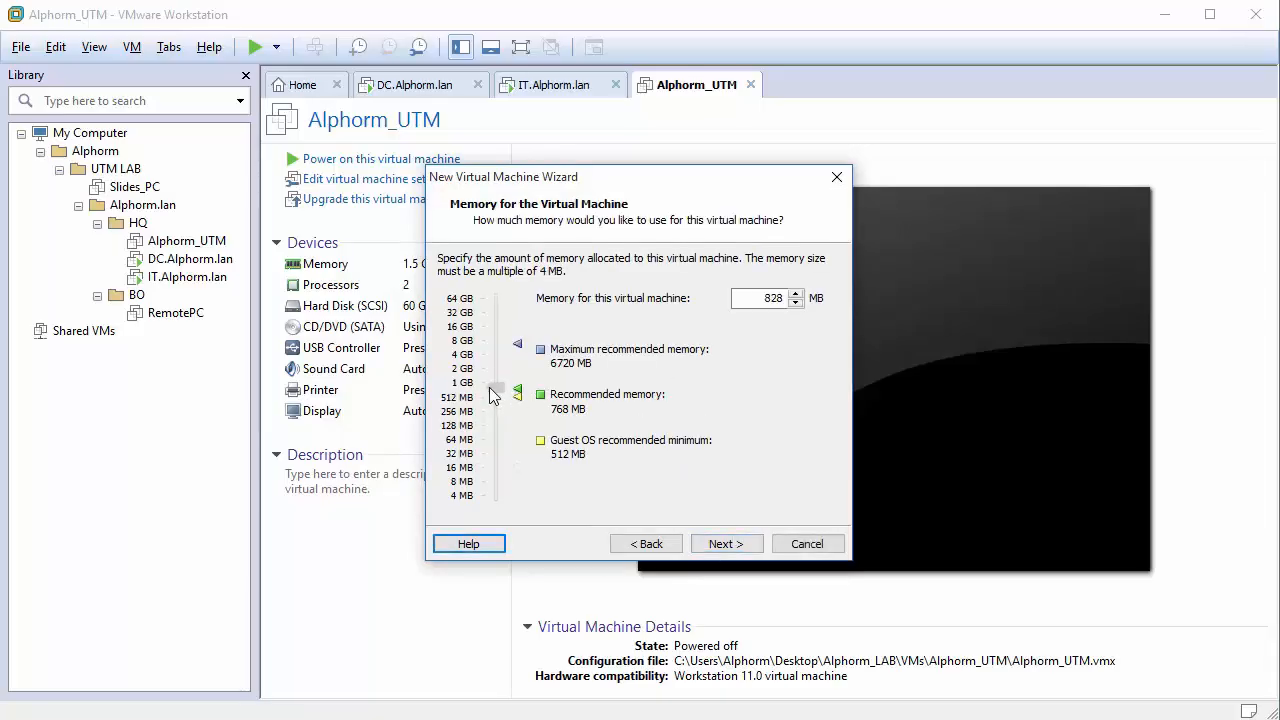
left_click_drag(489, 381, 491, 375)
left_click(722, 540)
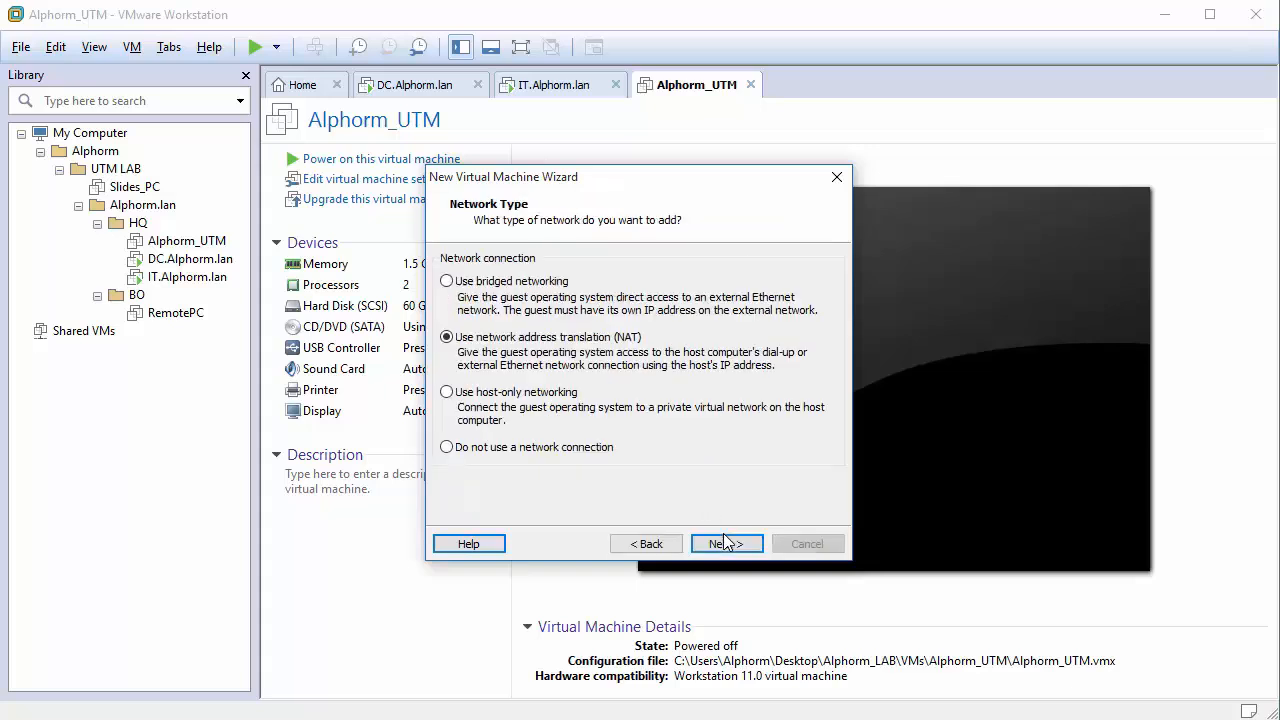
left_click(530, 450)
left_click(727, 544)
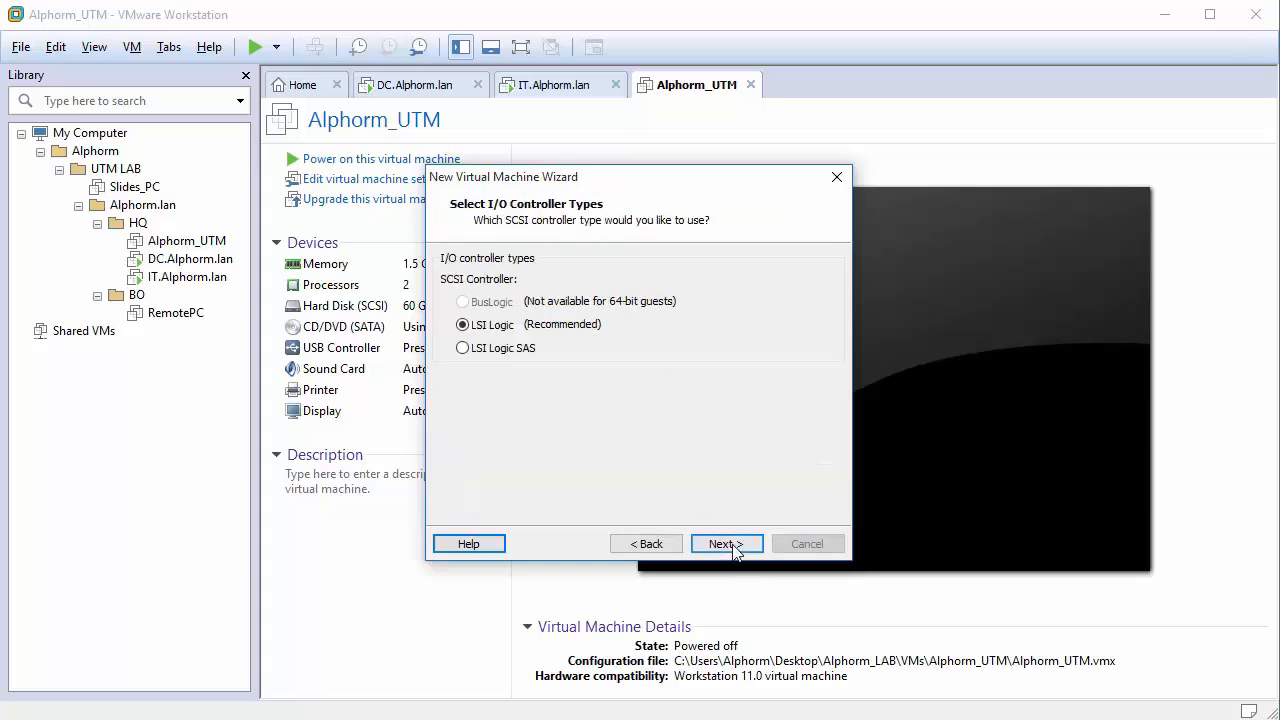
Keep LSI Logic and SCSI, create a new 60 GB single-file disk, and finish.
left_click(734, 545)
left_click(727, 544)
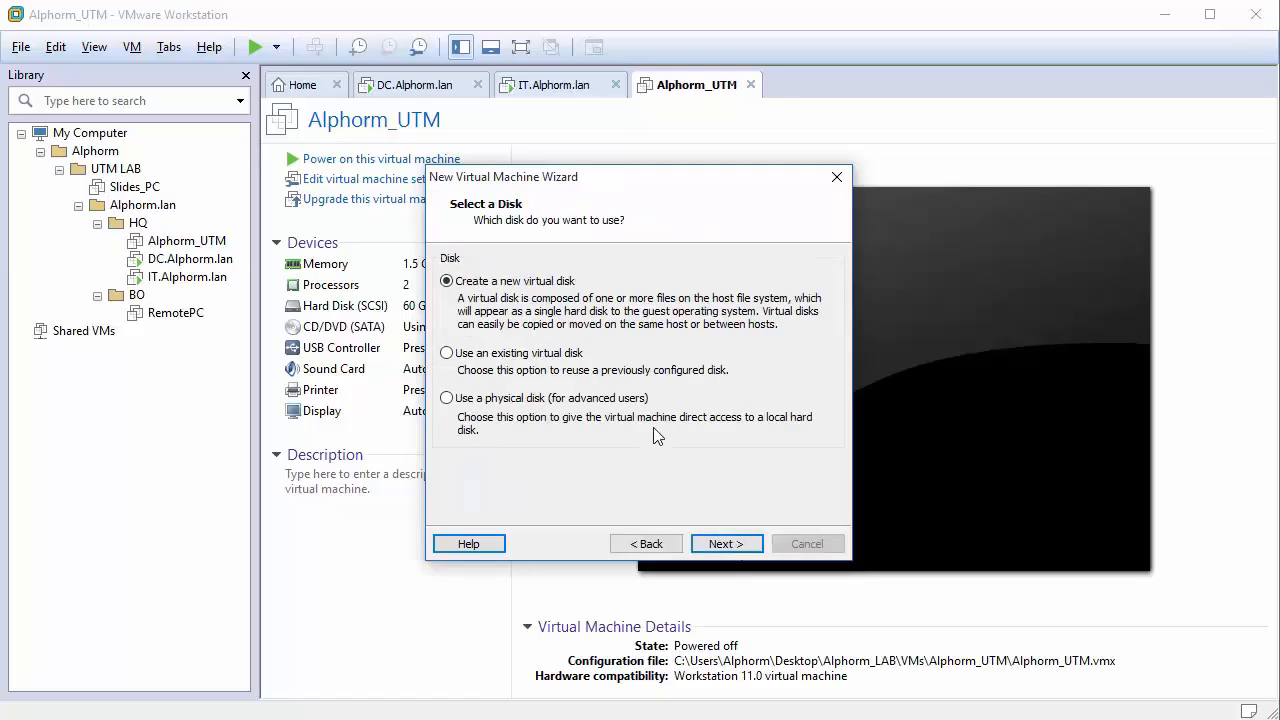
left_click(734, 540)
left_click_drag(600, 263, 607, 265)
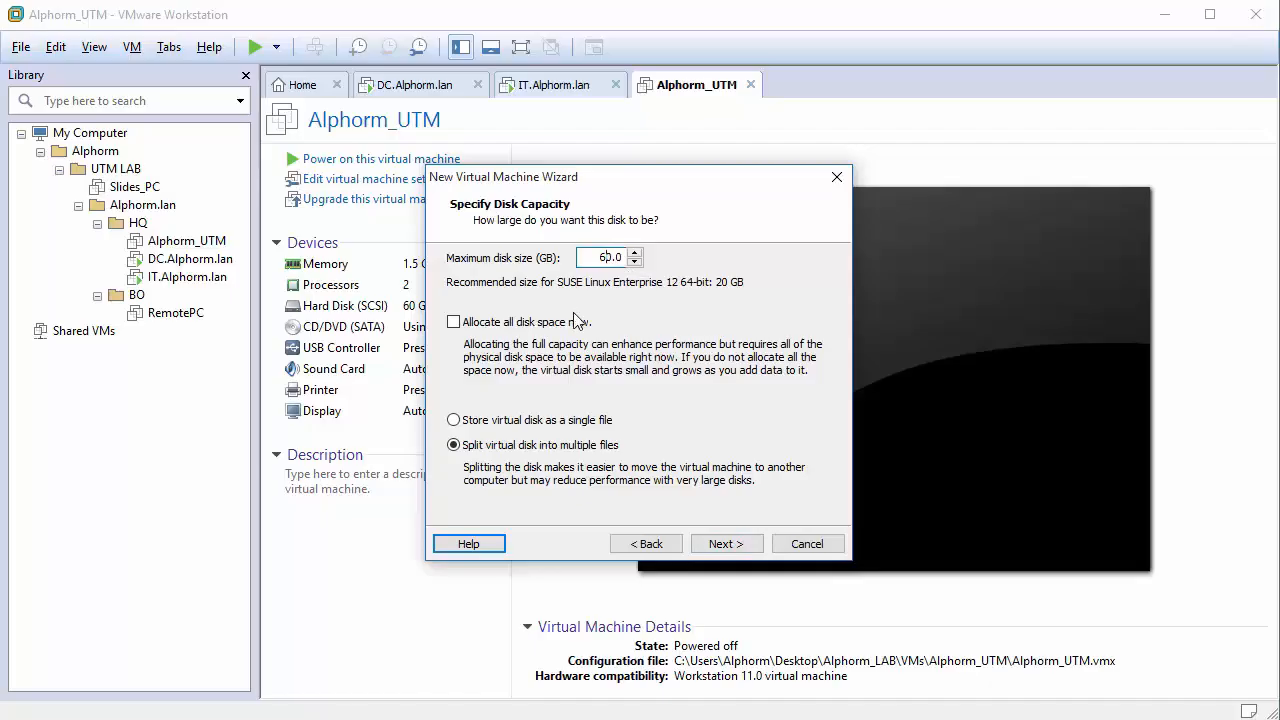
left_click(594, 424)
left_click(727, 544)
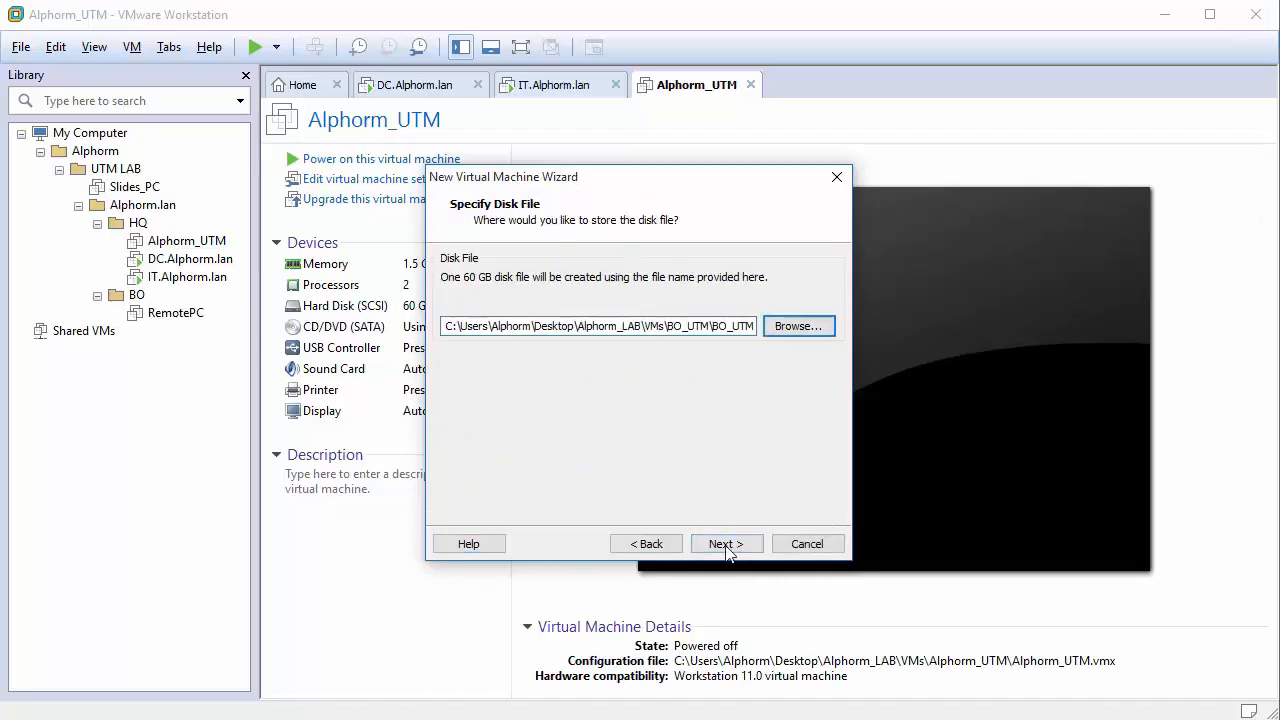
left_click(724, 544)
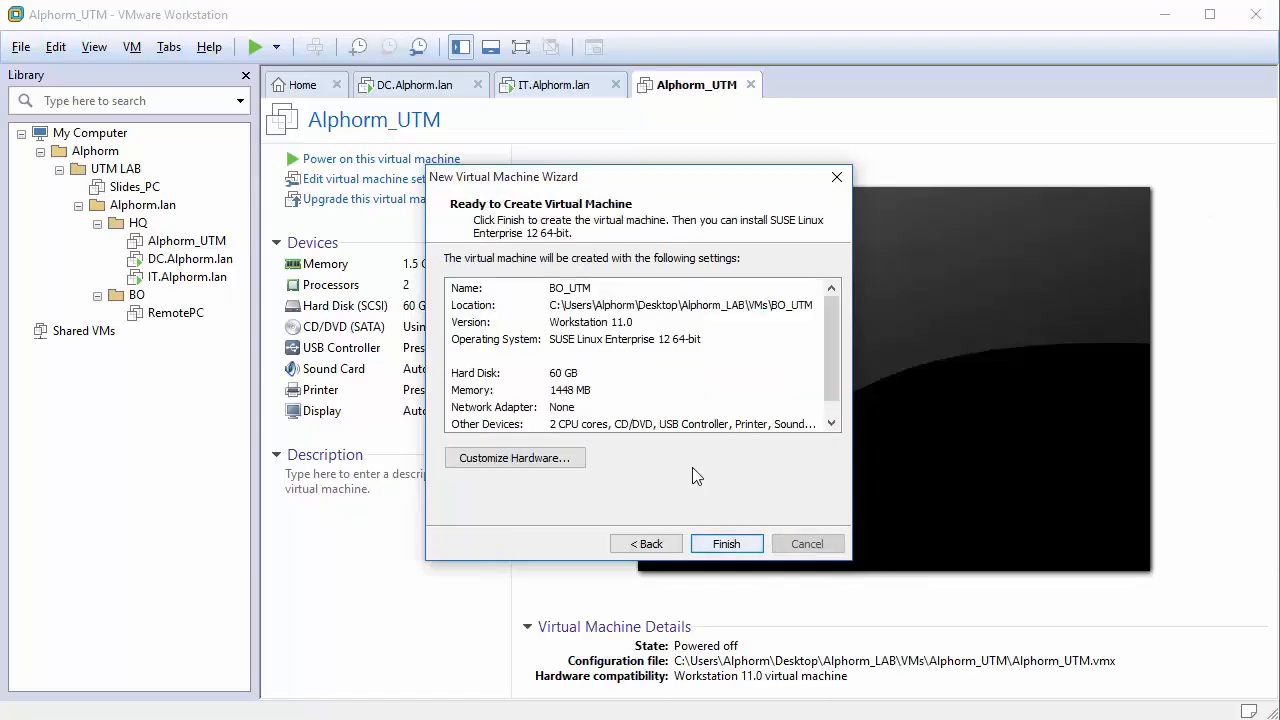
left_click(745, 543)
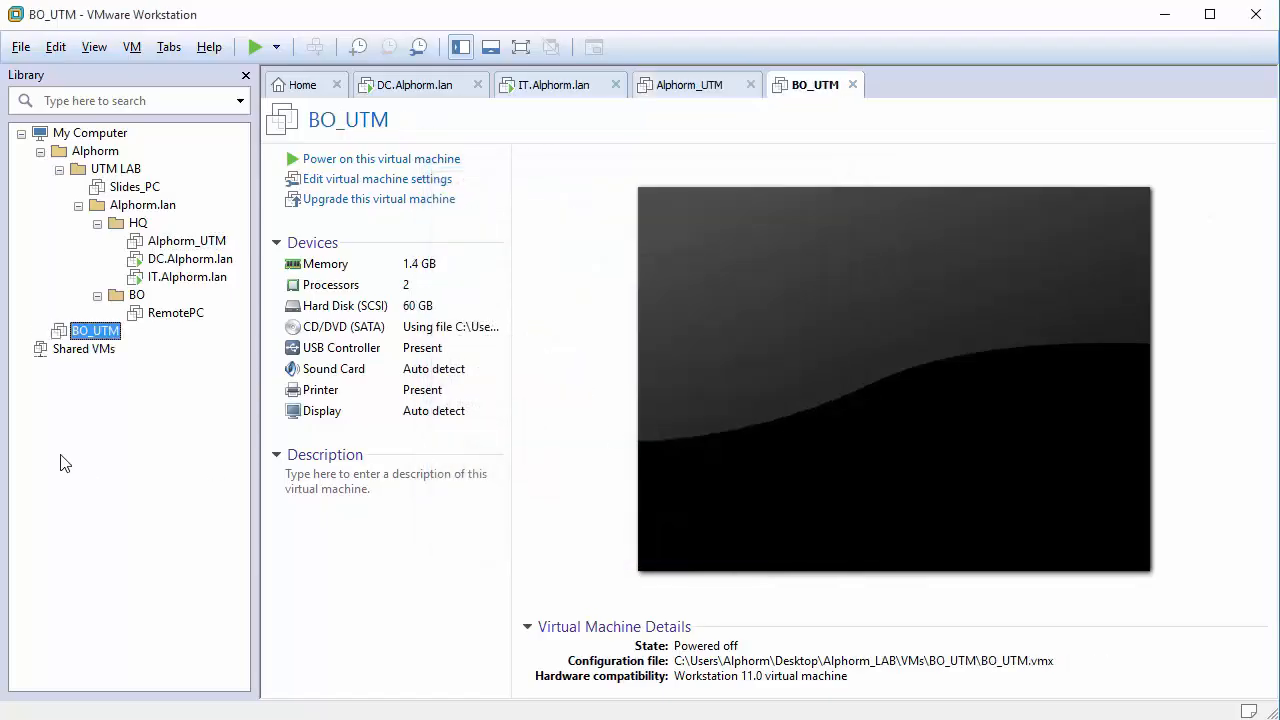
Move BO_UTM into the BO folder beside RemotePC, then reopen Alphorm_UTM's settings.
left_click_drag(88, 330, 136, 295)
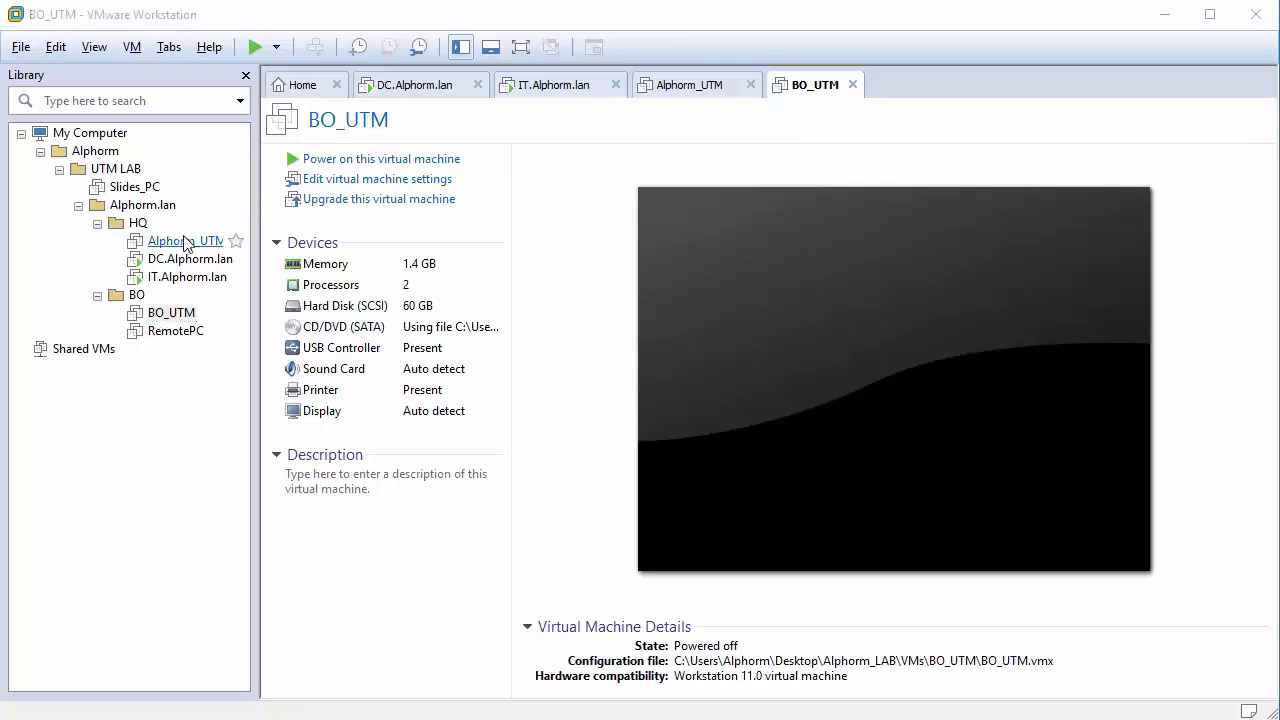
right_click(186, 244)
left_click(343, 578)
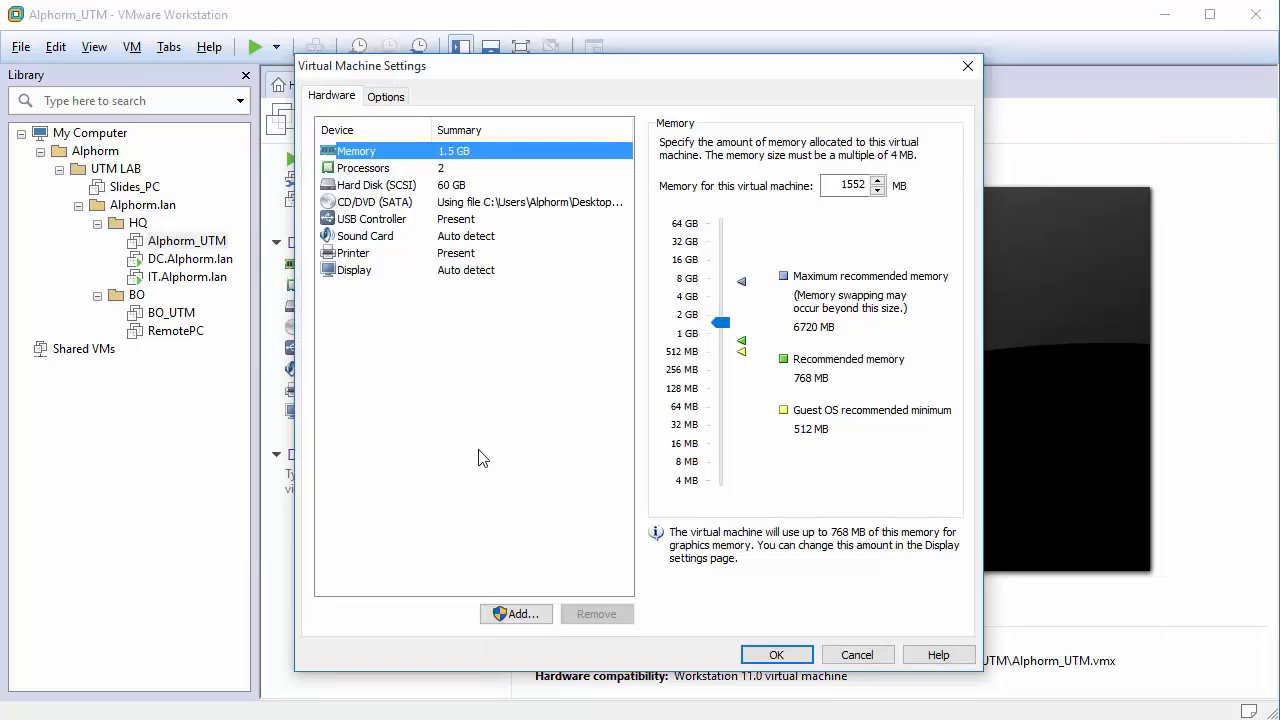
left_click(522, 614)
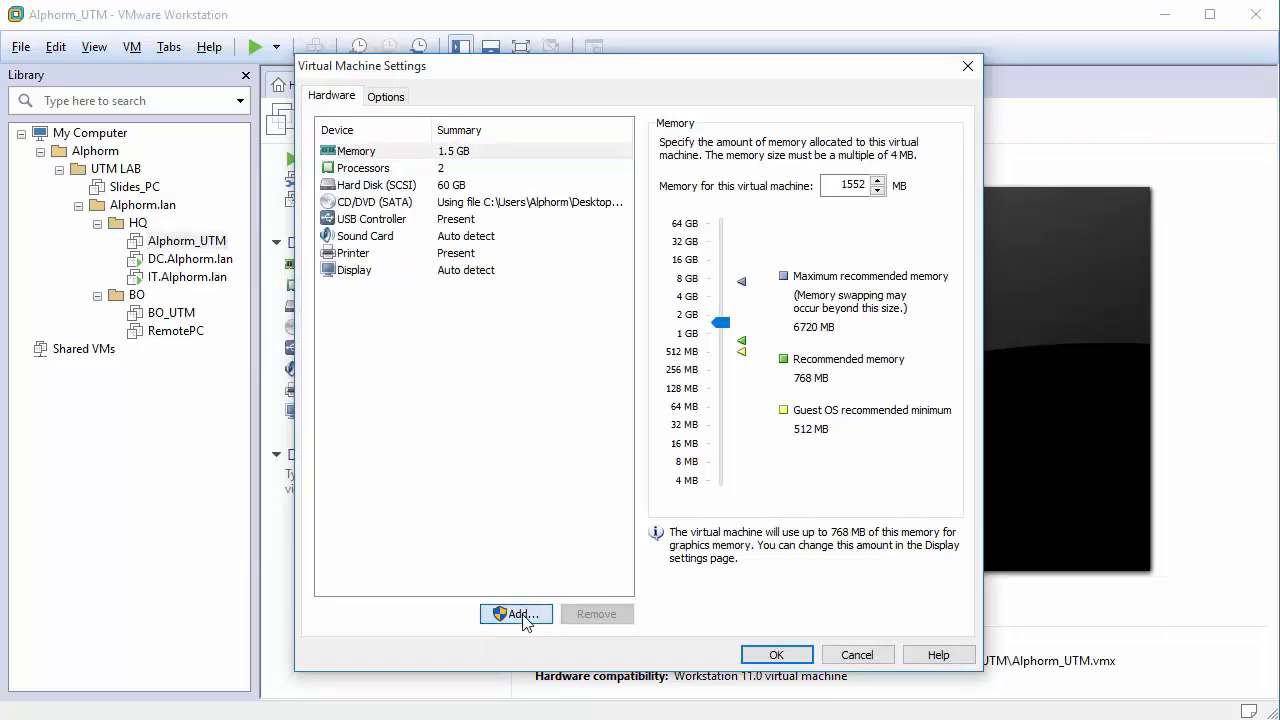
left_click(862, 656)
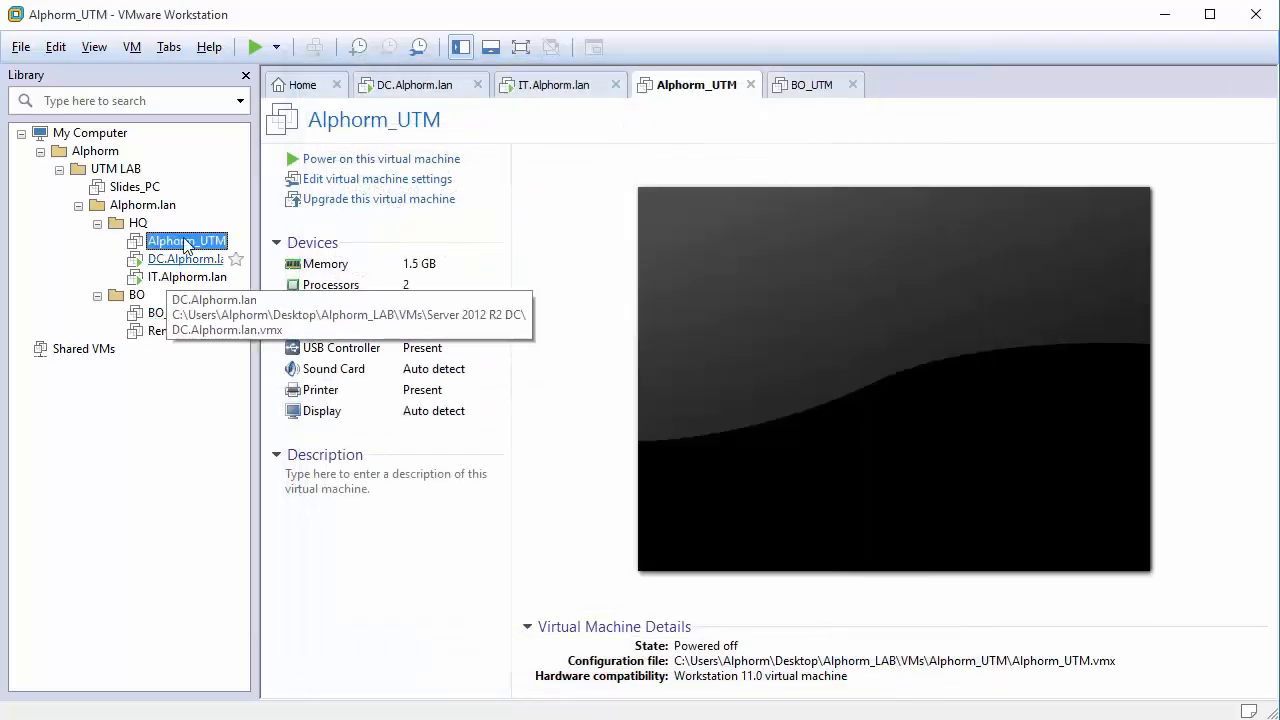
right_click(185, 244)
left_click(254, 577)
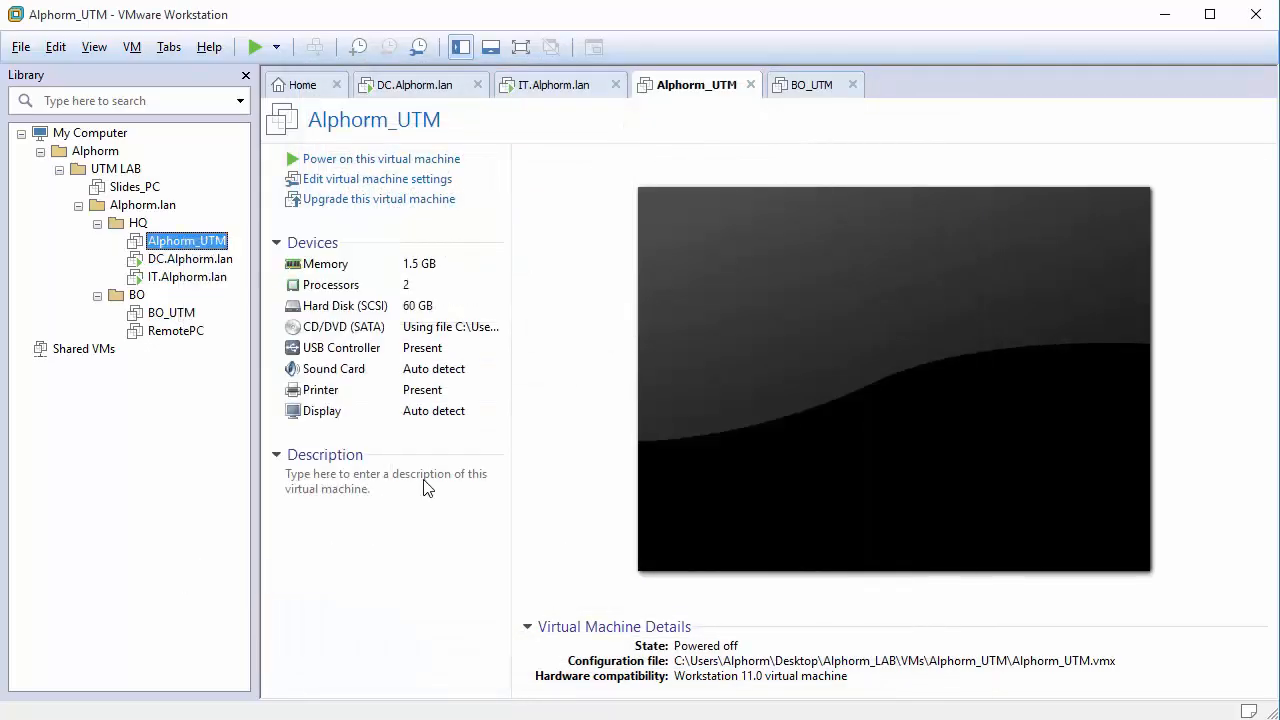
Add a network adapter connected to custom network VMnet0.
left_click(518, 612)
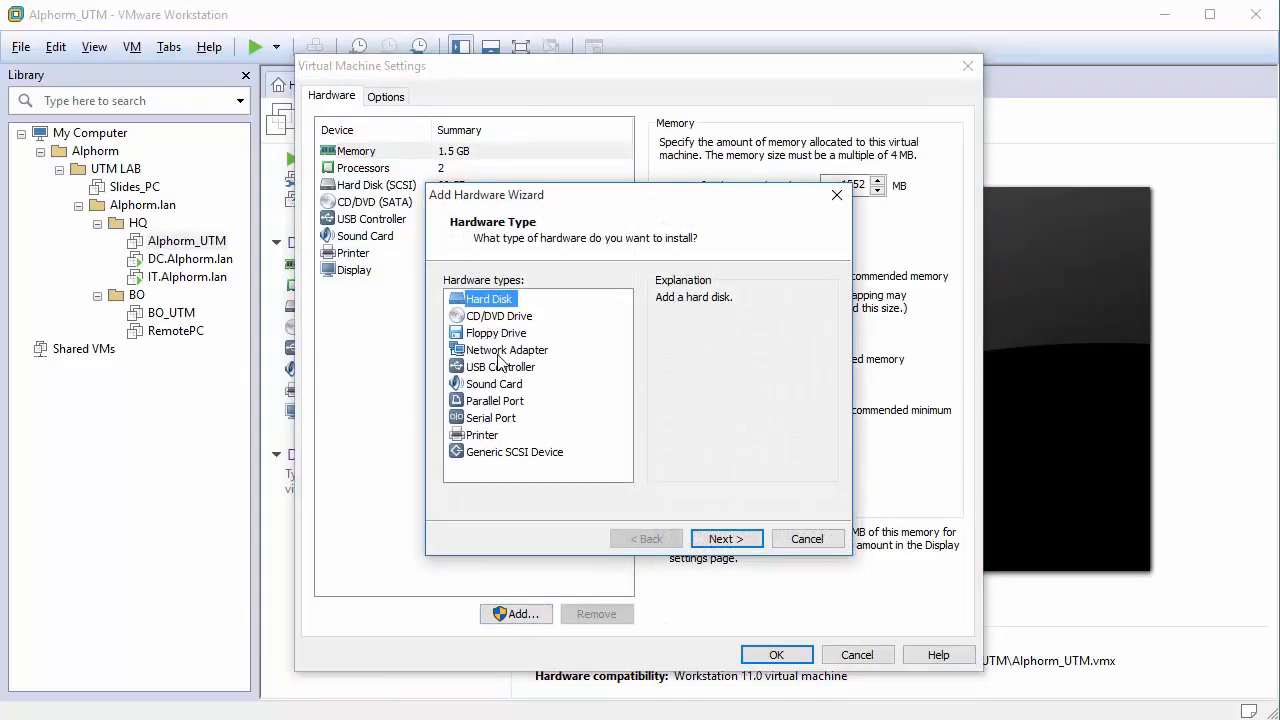
left_click(505, 350)
left_click(720, 540)
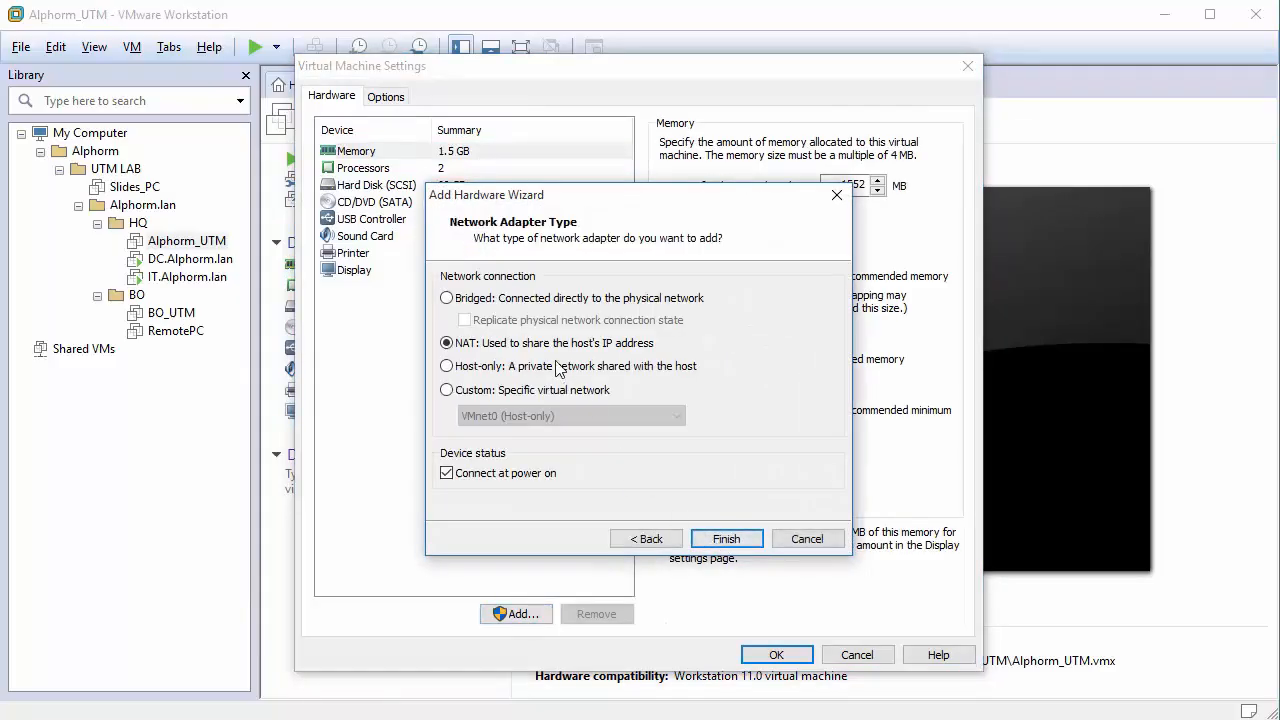
left_click(497, 391)
left_click(515, 416)
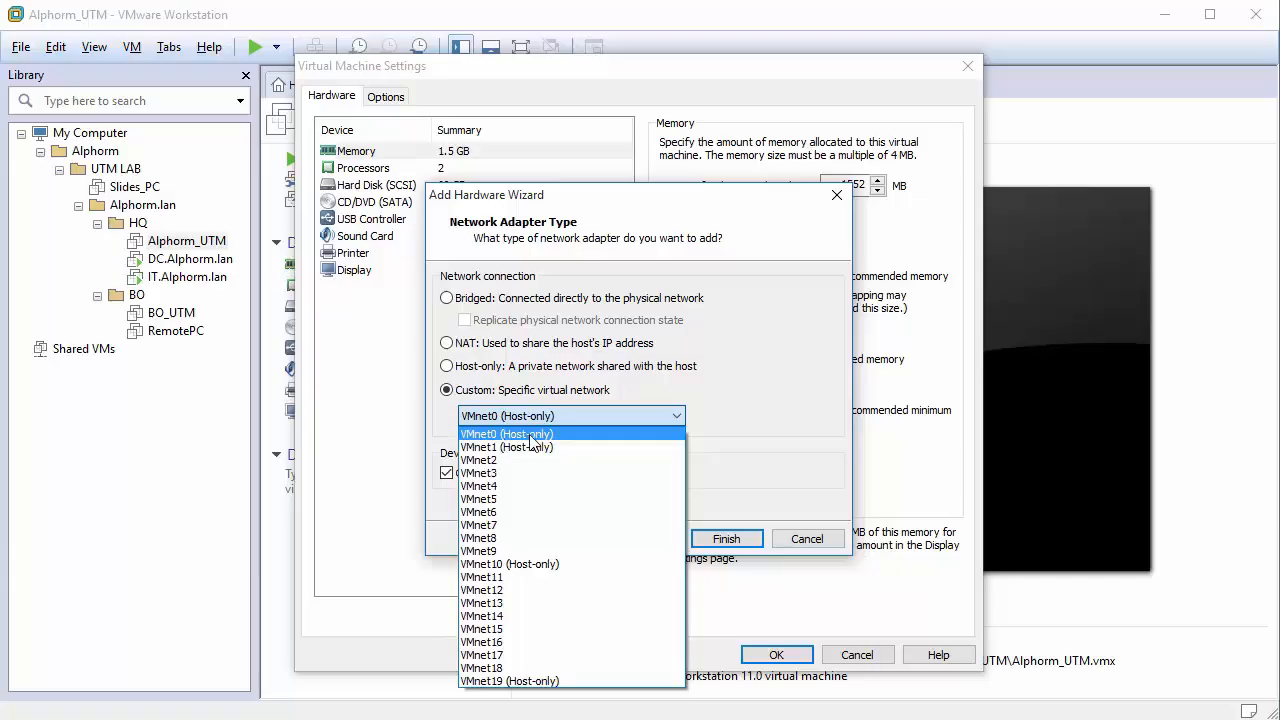
left_click(531, 437)
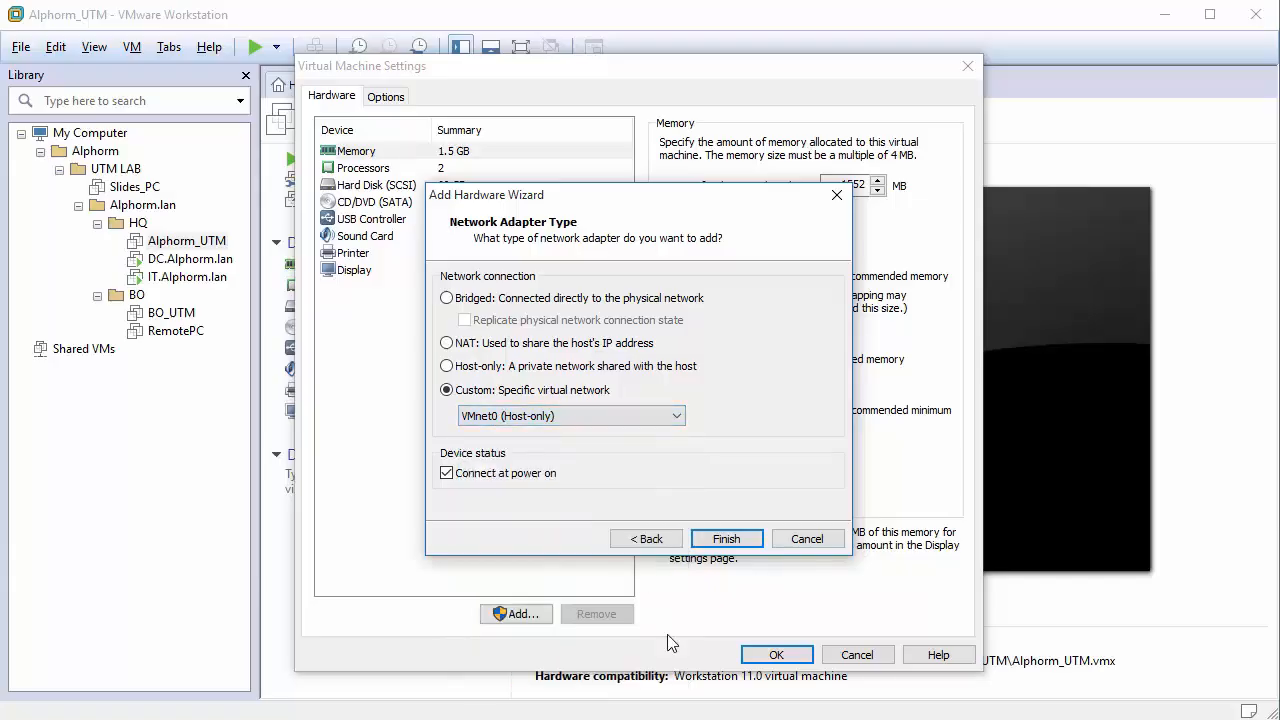
left_click(729, 541)
Add a second network adapter on VMnet1 (Host-only) and save the settings.
left_click(517, 614)
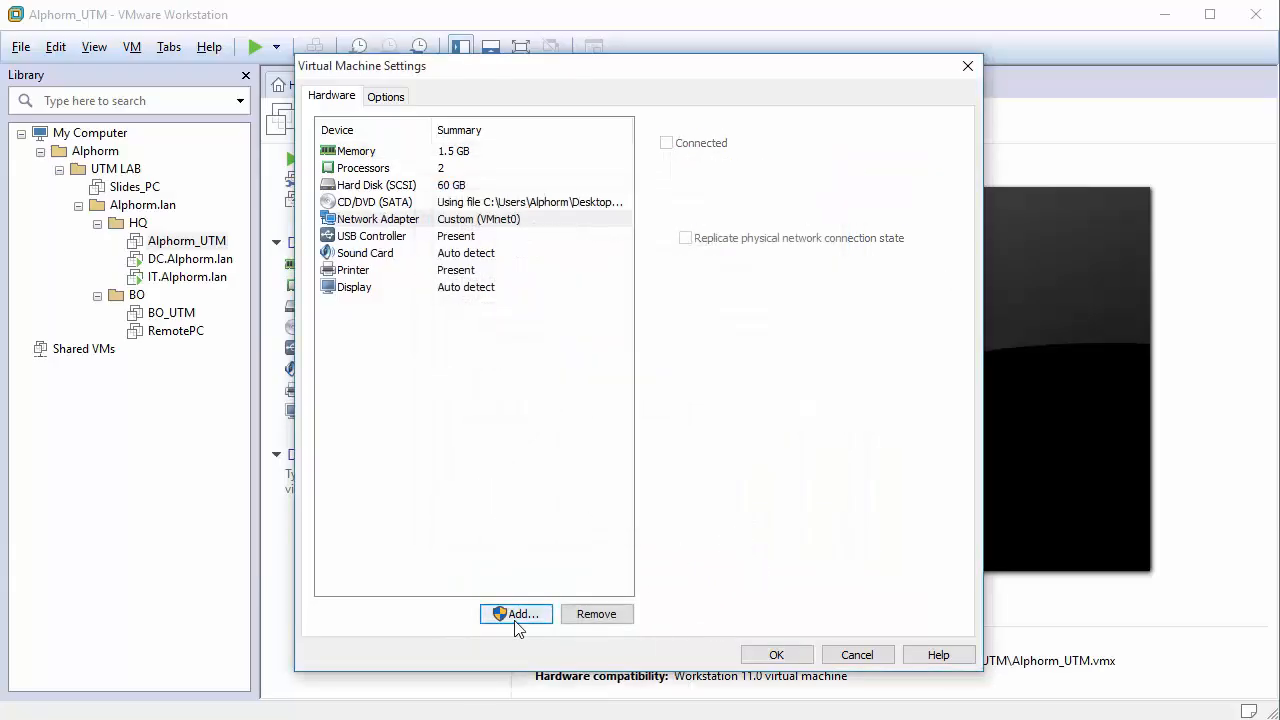
left_click(500, 368)
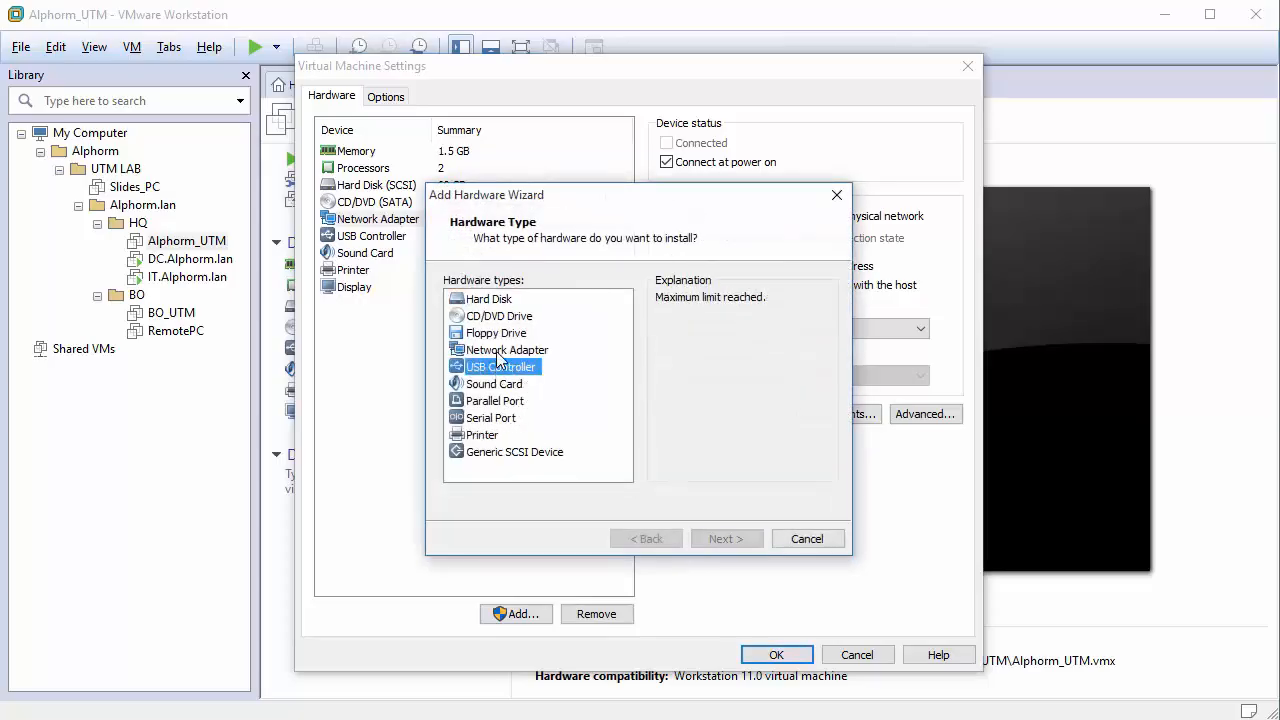
left_click(496, 351)
left_click(712, 540)
left_click(524, 390)
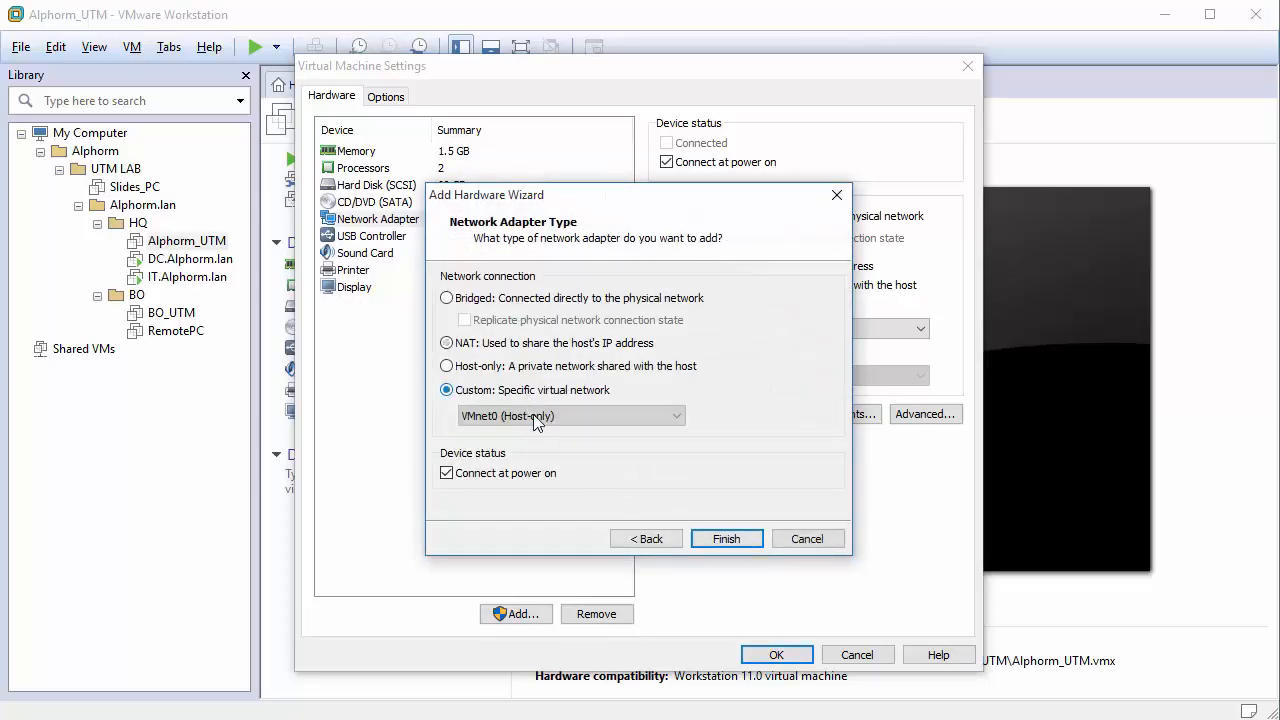
left_click(530, 415)
left_click(540, 447)
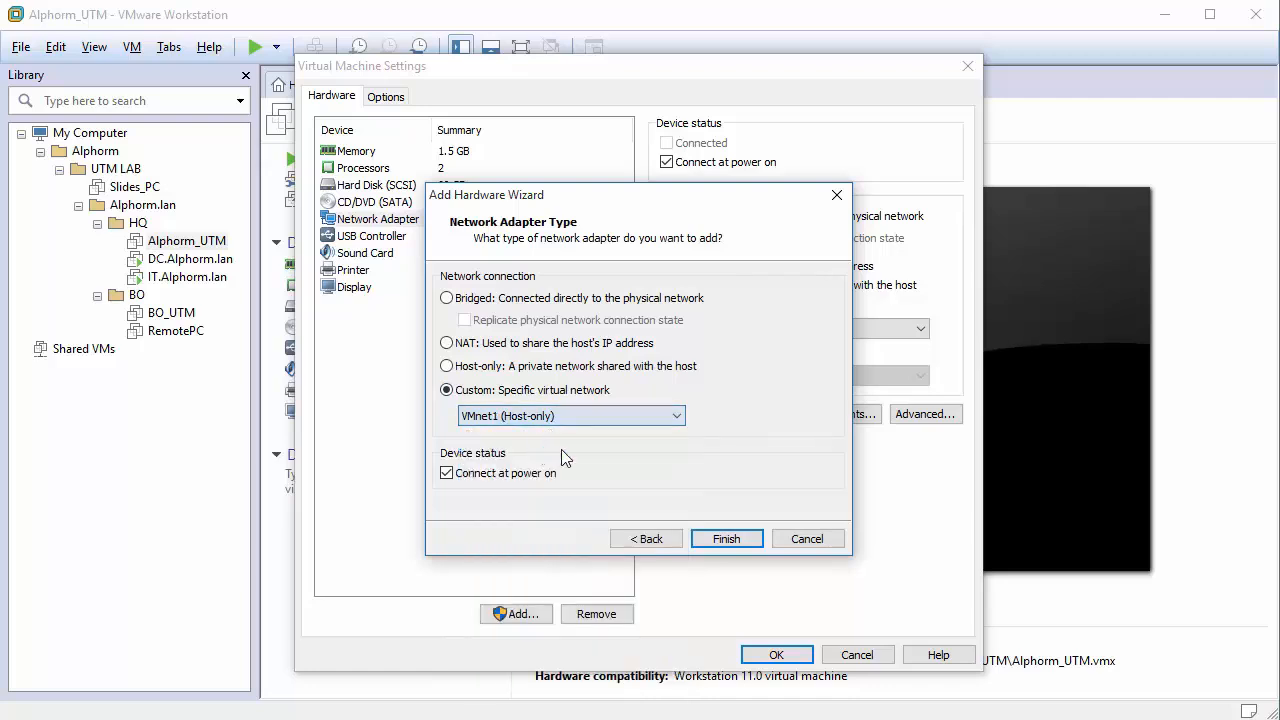
left_click(725, 537)
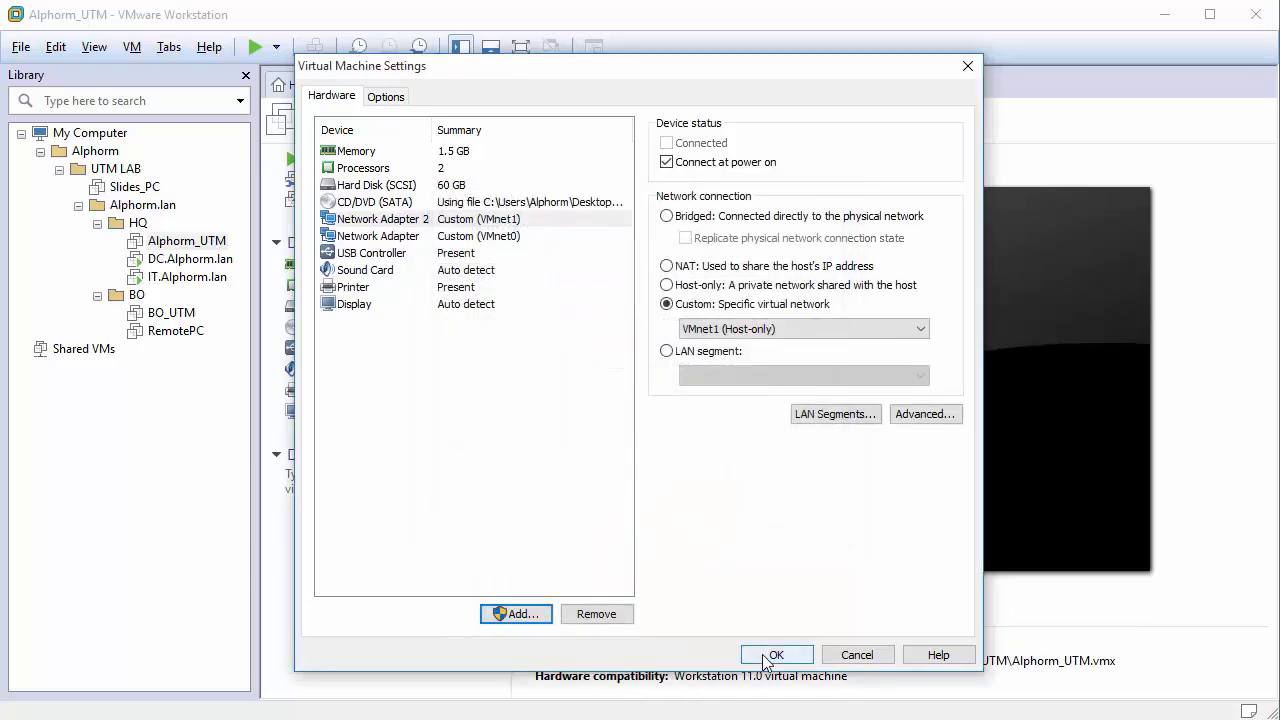
left_click(765, 656)
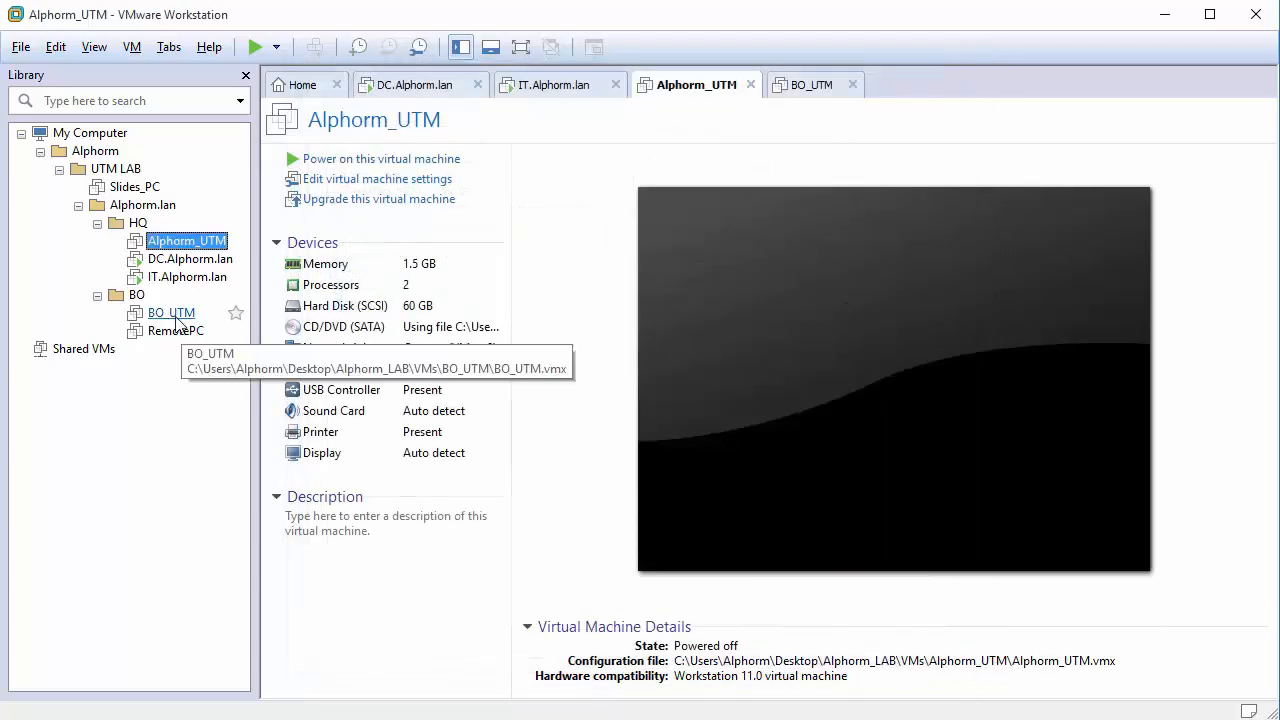
Add a network adapter on VMnet10 (Host-only) to BO_UTM and save.
left_click(176, 316)
right_click(176, 318)
left_click(273, 665)
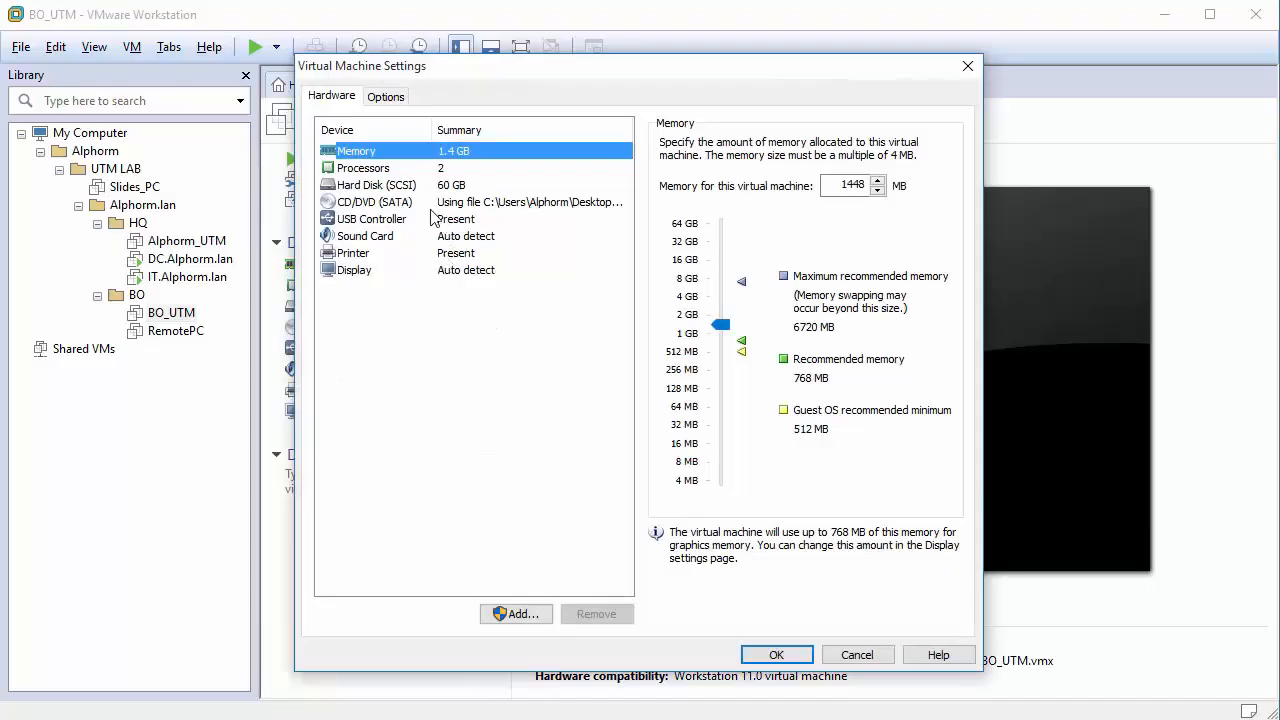
left_click(515, 612)
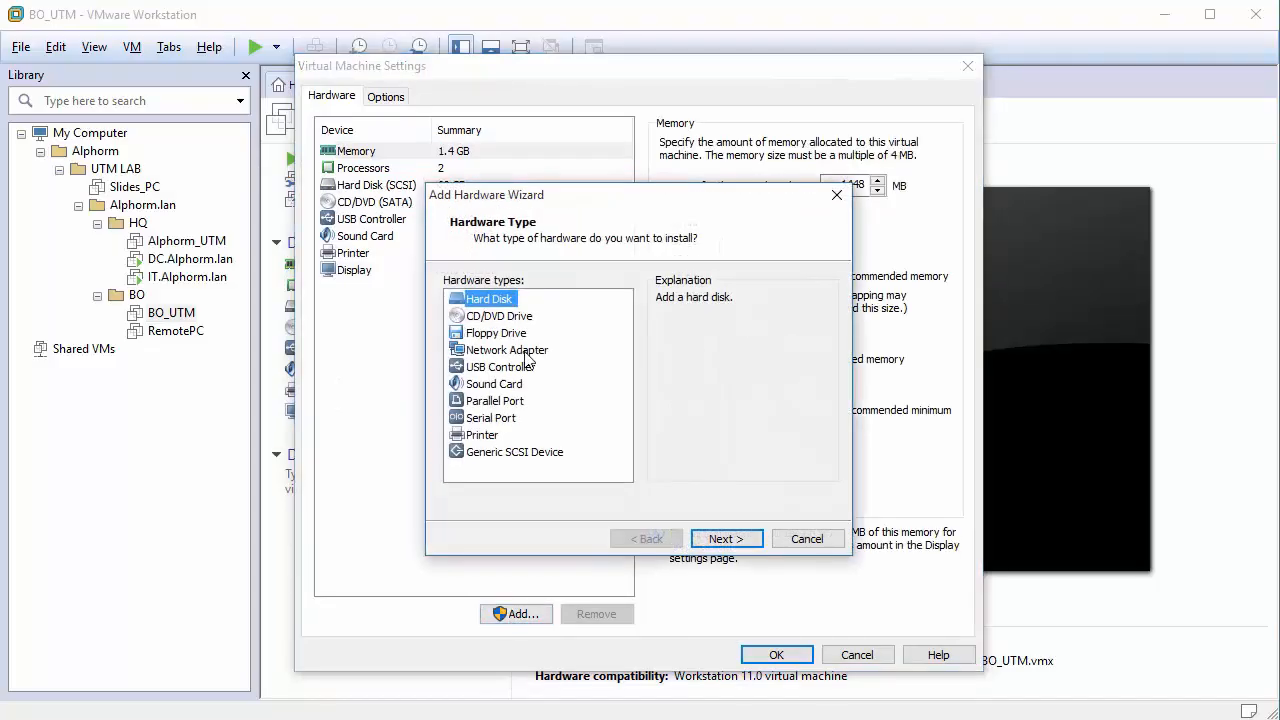
left_click(533, 352)
left_click(739, 538)
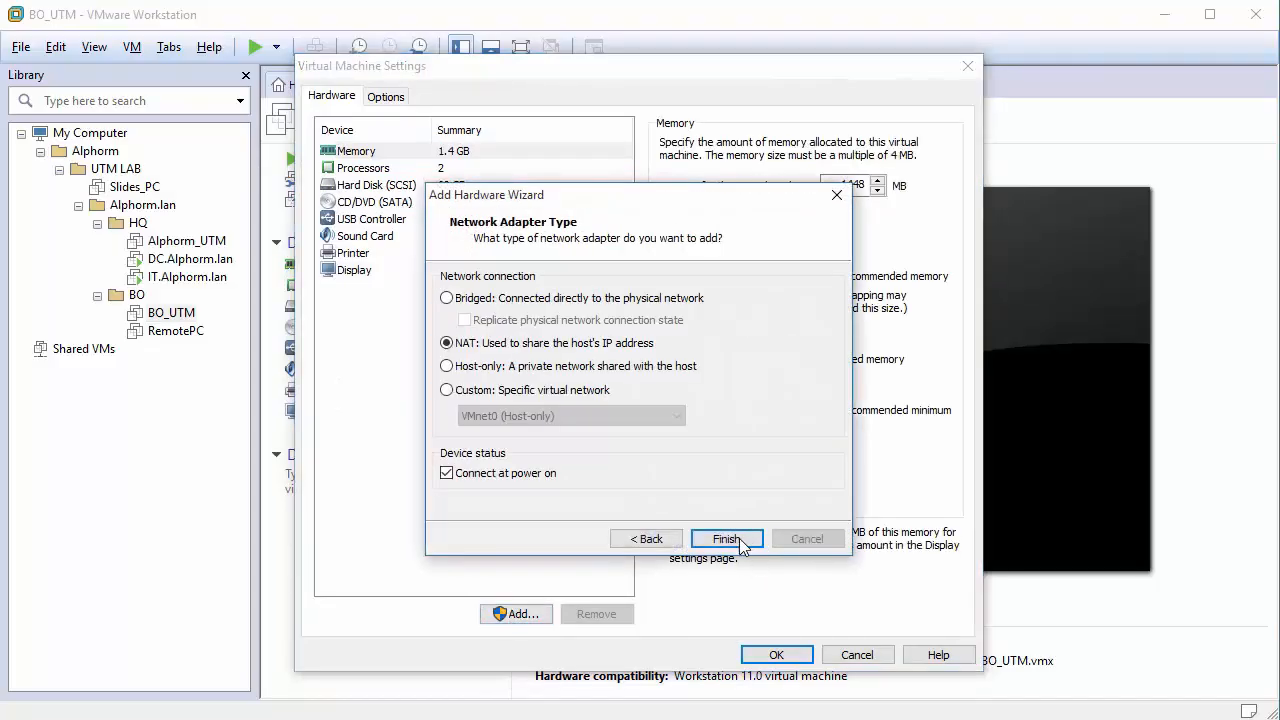
left_click(512, 392)
left_click(531, 416)
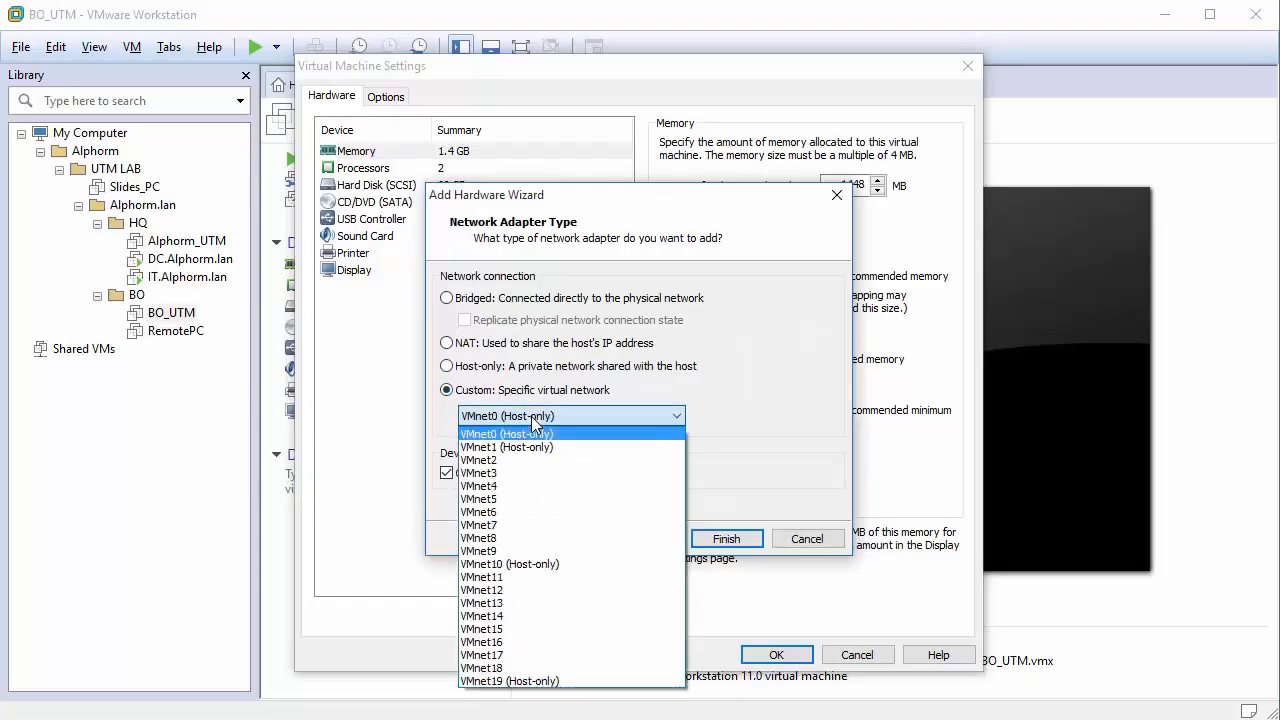
left_click(527, 565)
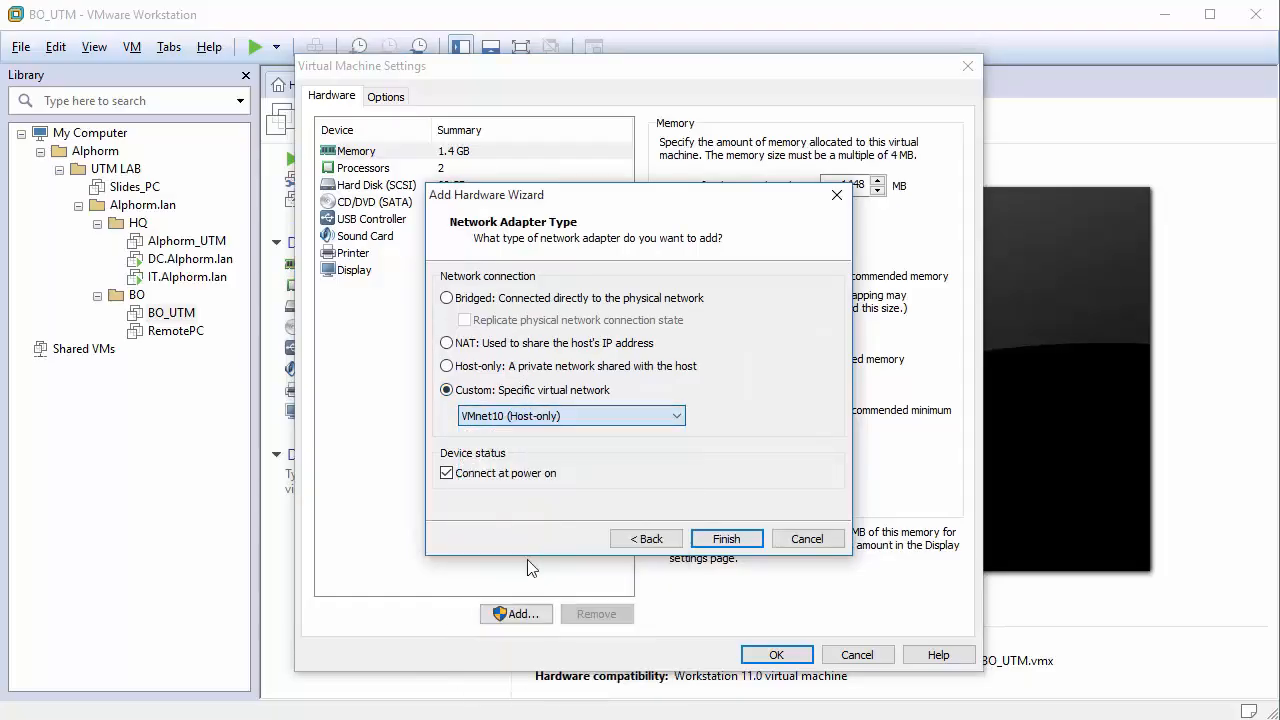
left_click(726, 540)
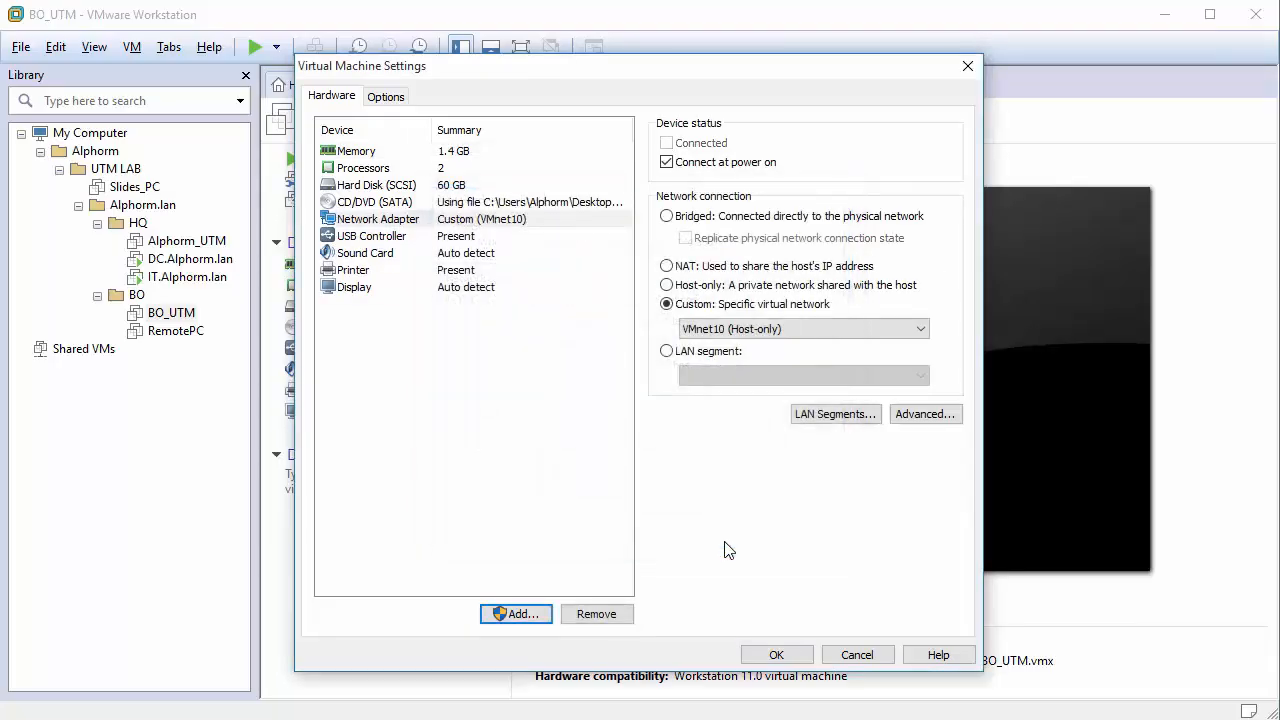
left_click(793, 659)
Add a second BO_UTM adapter on VMnet11, verify both adapters, and save.
left_click(374, 178)
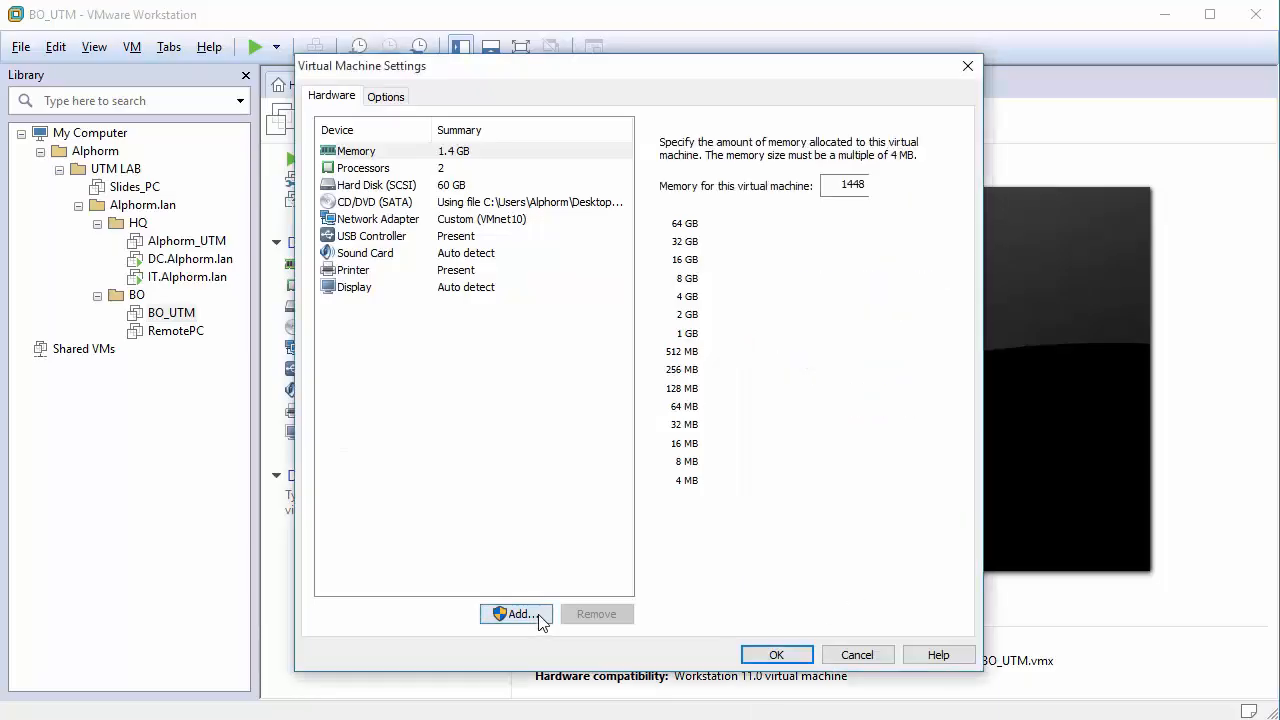
left_click(543, 617)
left_click(514, 354)
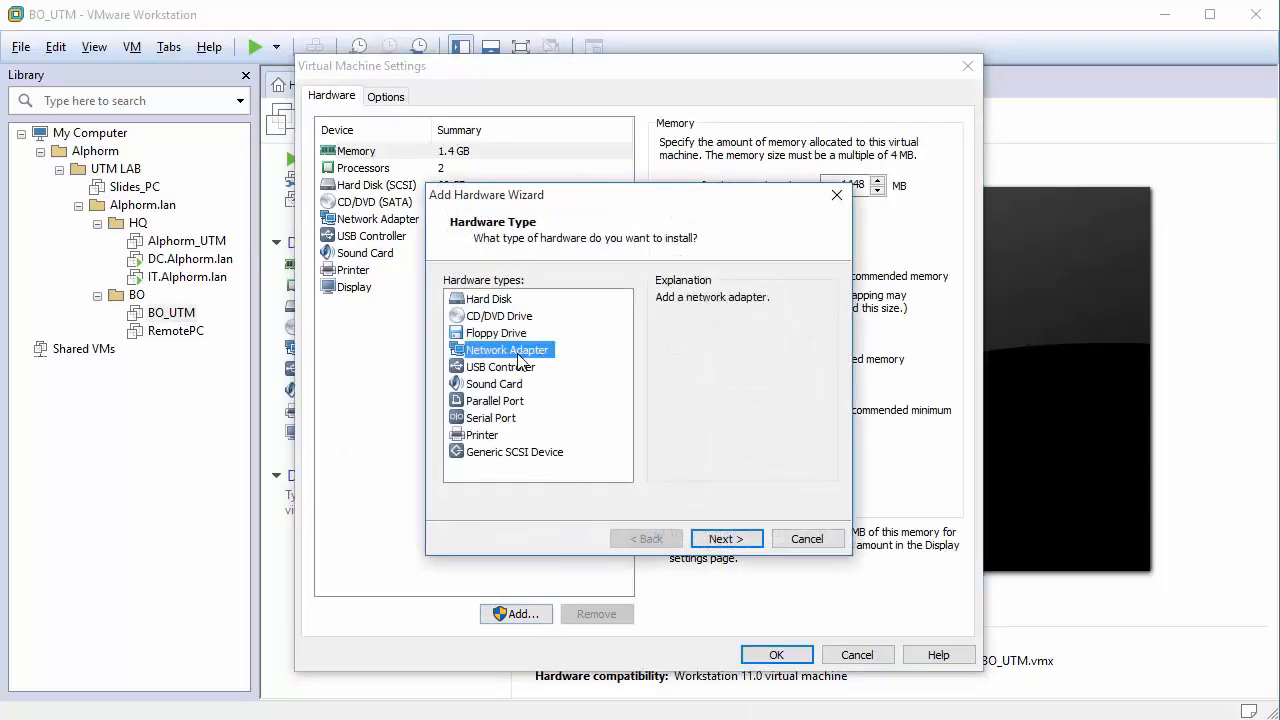
left_click(726, 539)
left_click(500, 390)
left_click(537, 416)
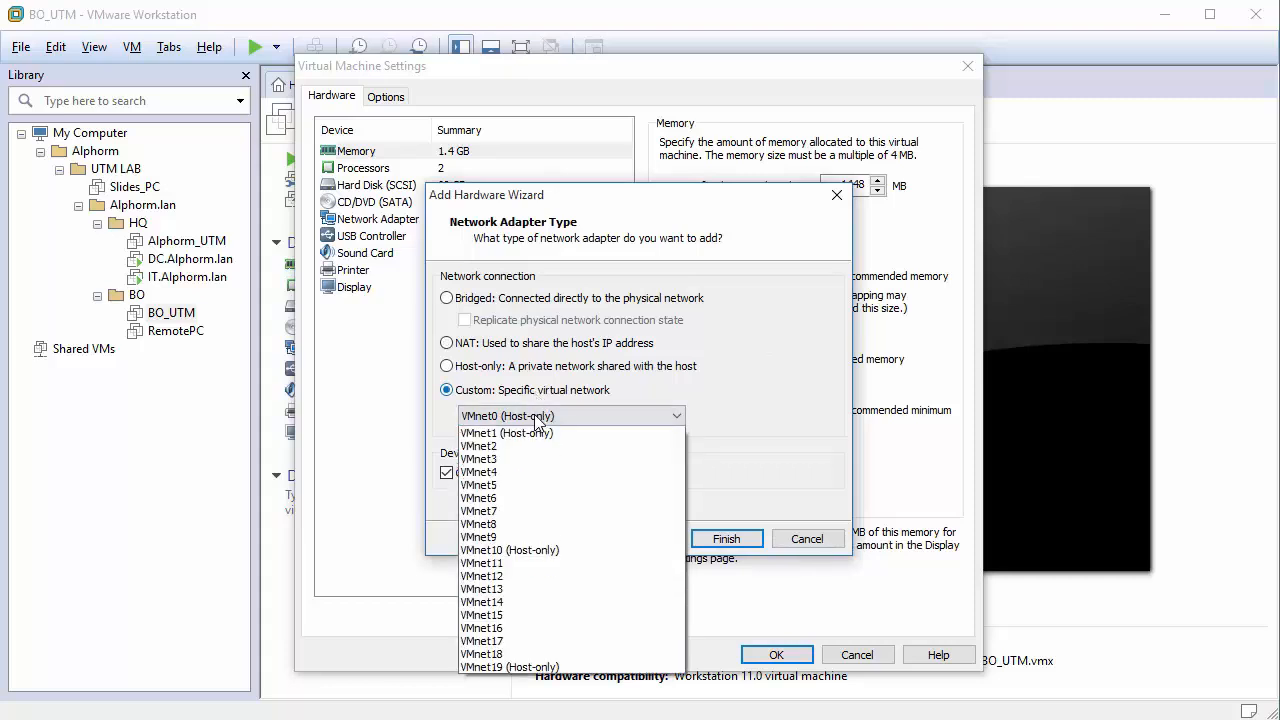
left_click(543, 563)
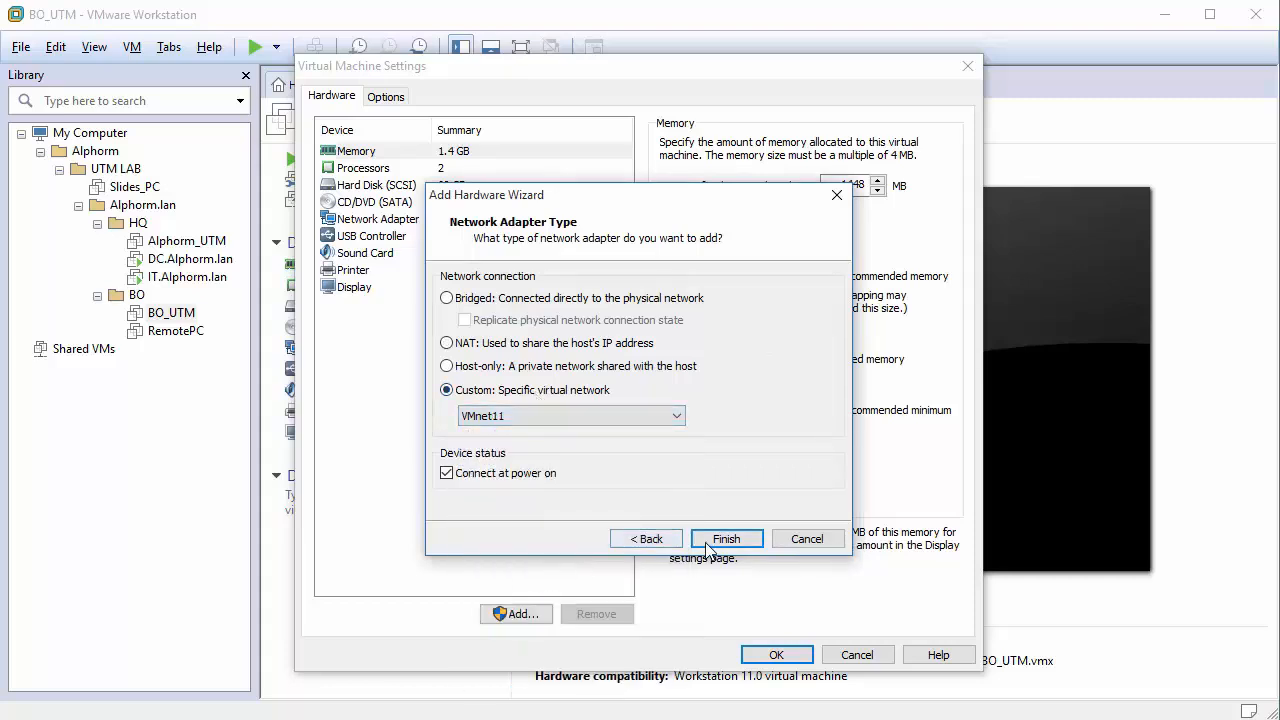
left_click(718, 539)
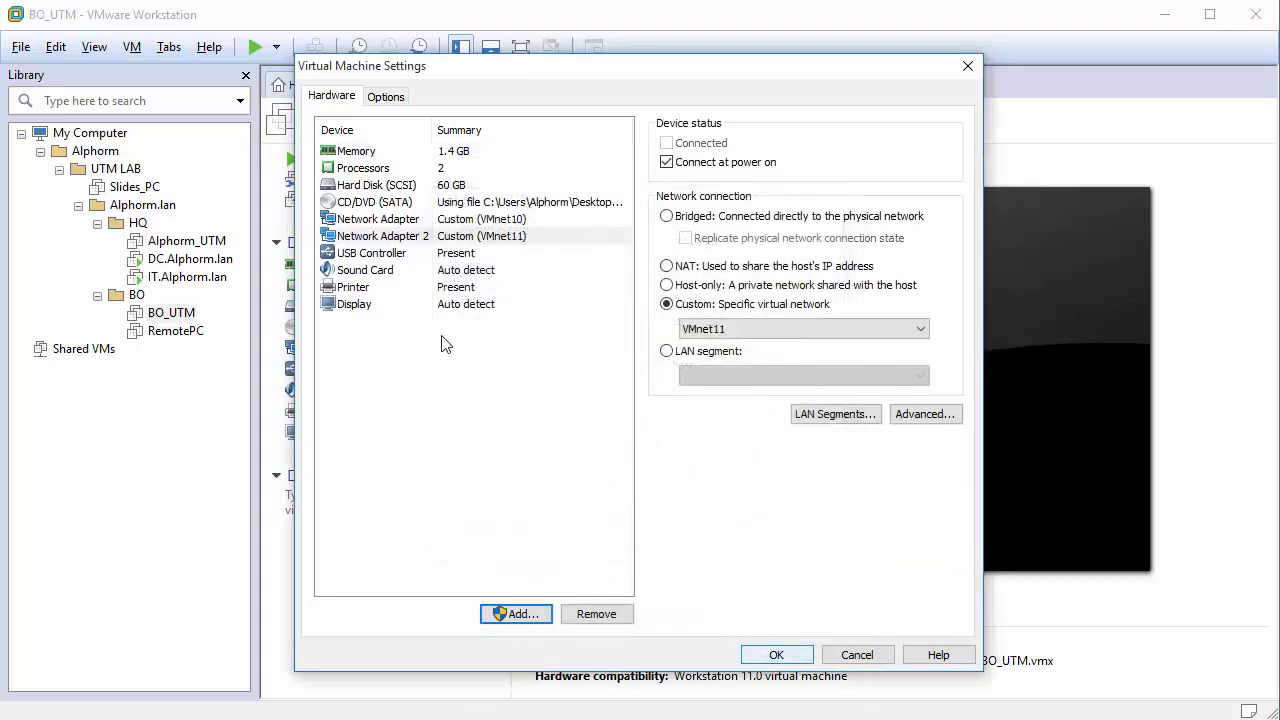
left_click(410, 223)
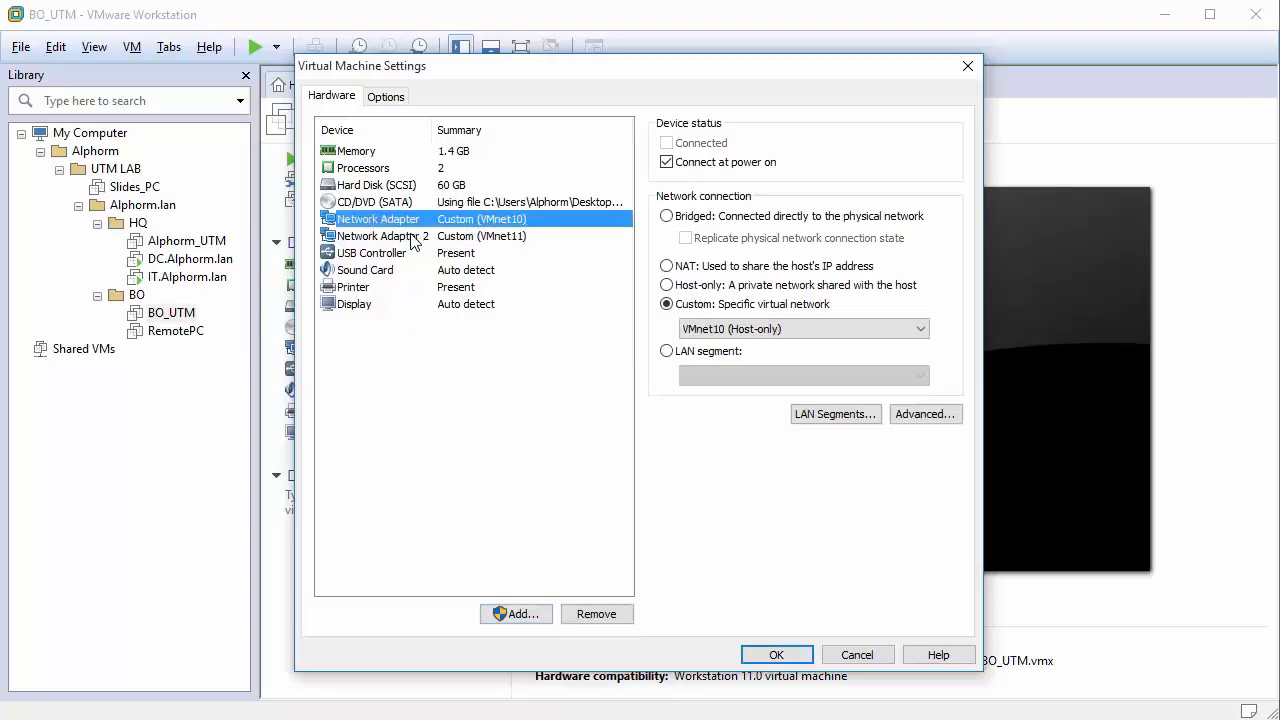
left_click(420, 237)
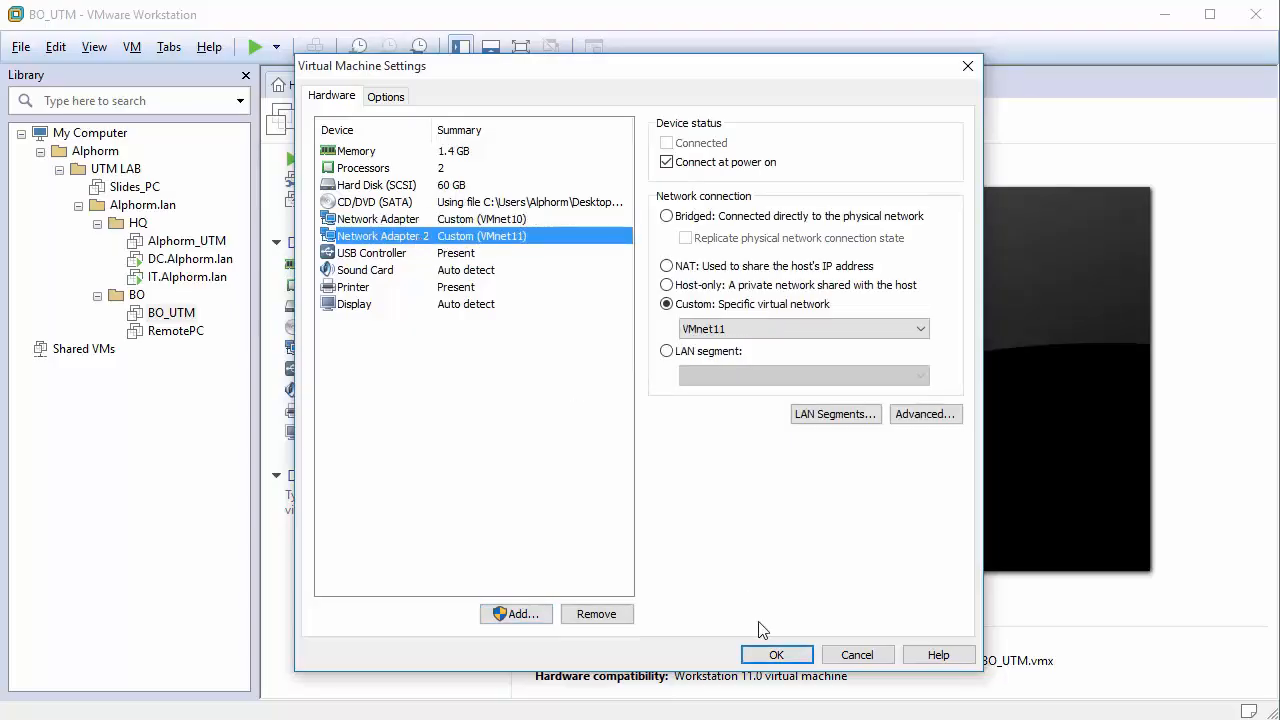
left_click(768, 655)
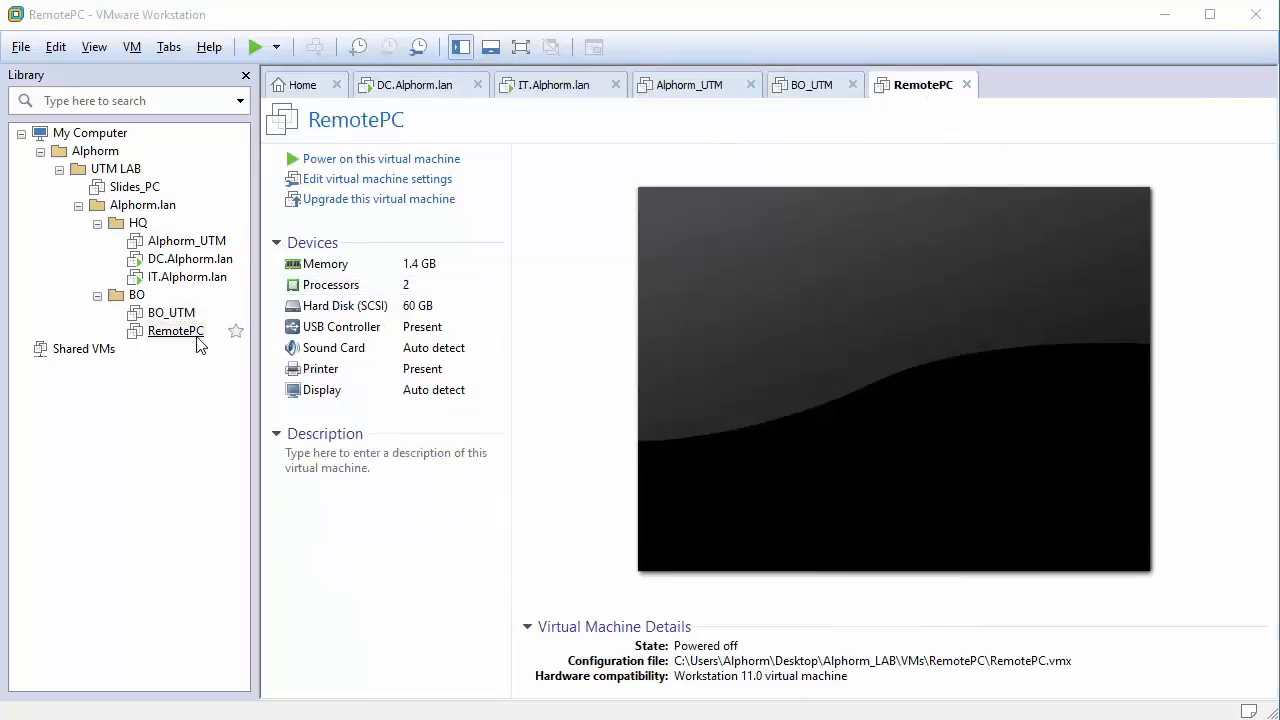
Add a network adapter to RemotePC on custom VMnet10 (Host-only) and save its settings.
right_click(175, 333)
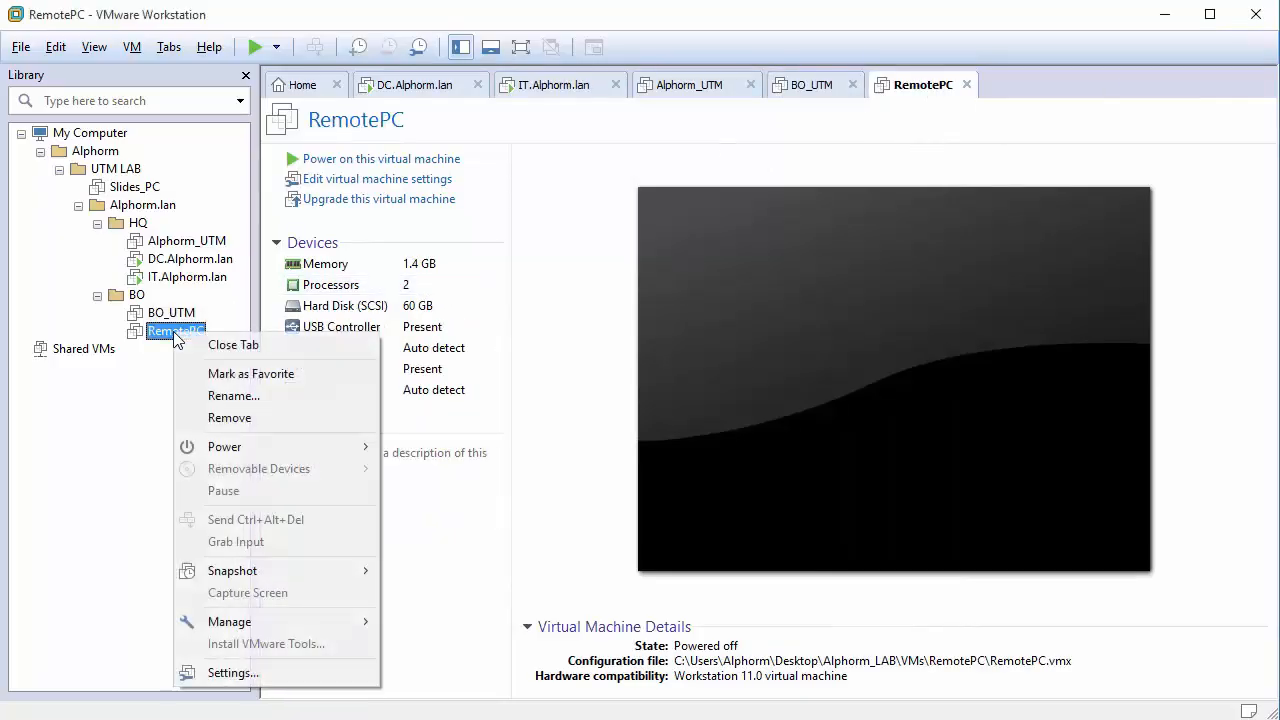
left_click(215, 671)
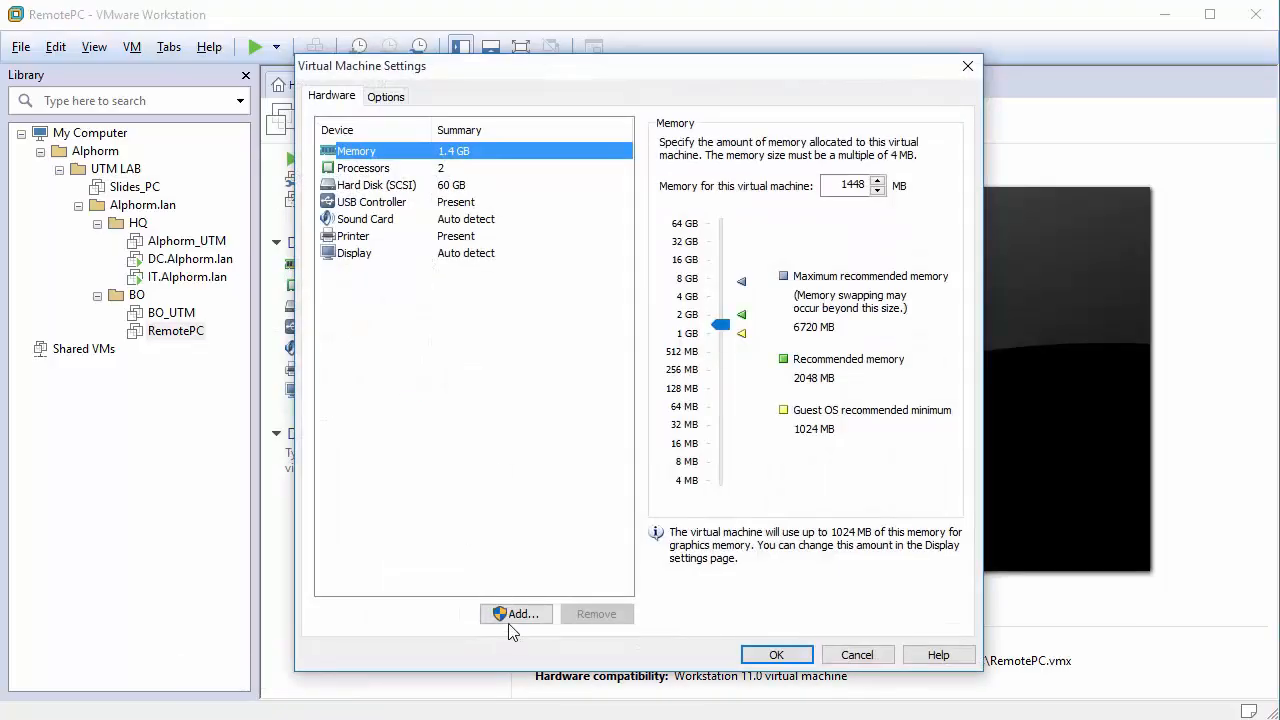
left_click(516, 613)
left_click(500, 367)
left_click(507, 350)
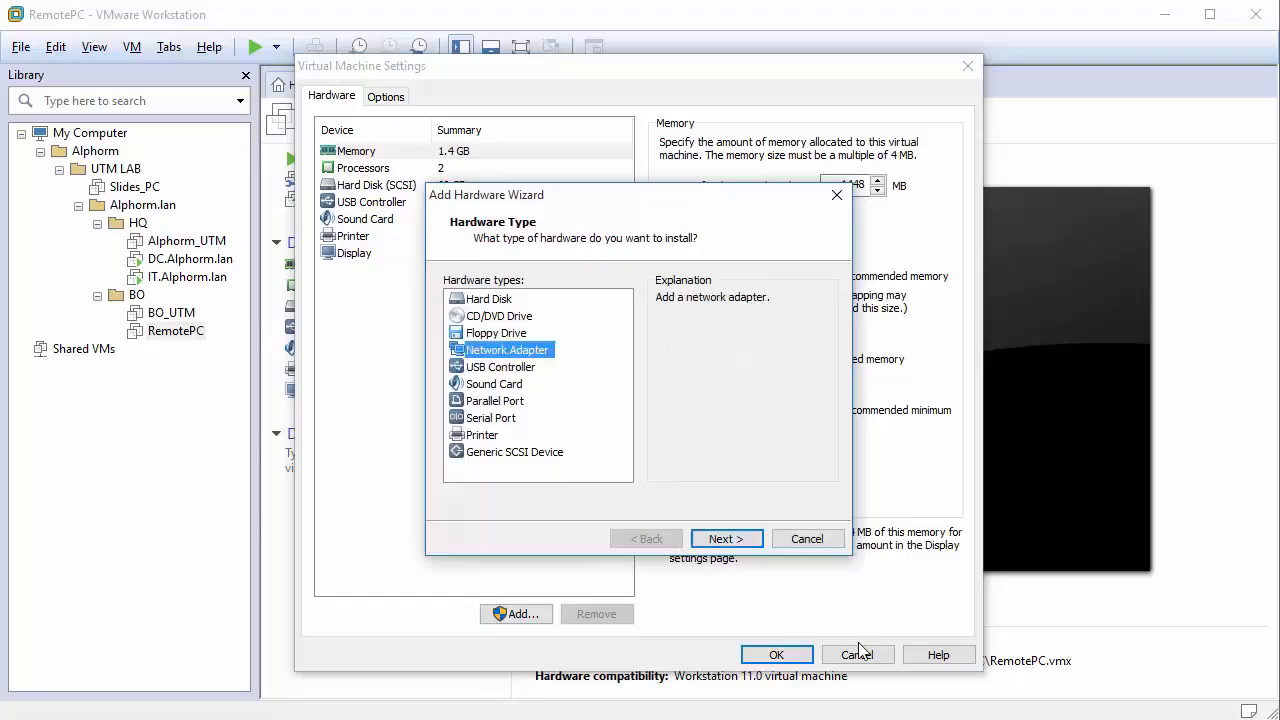
left_click(726, 538)
left_click(447, 390)
left_click(557, 413)
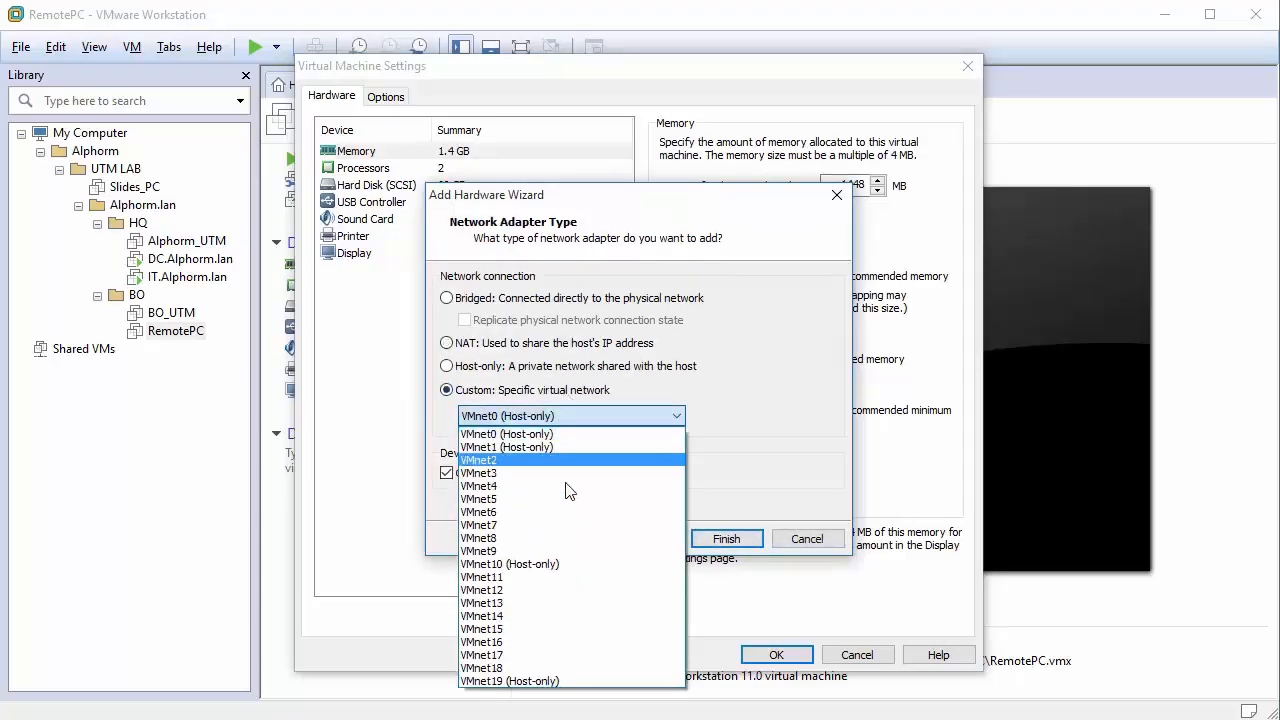
left_click(557, 564)
left_click(712, 538)
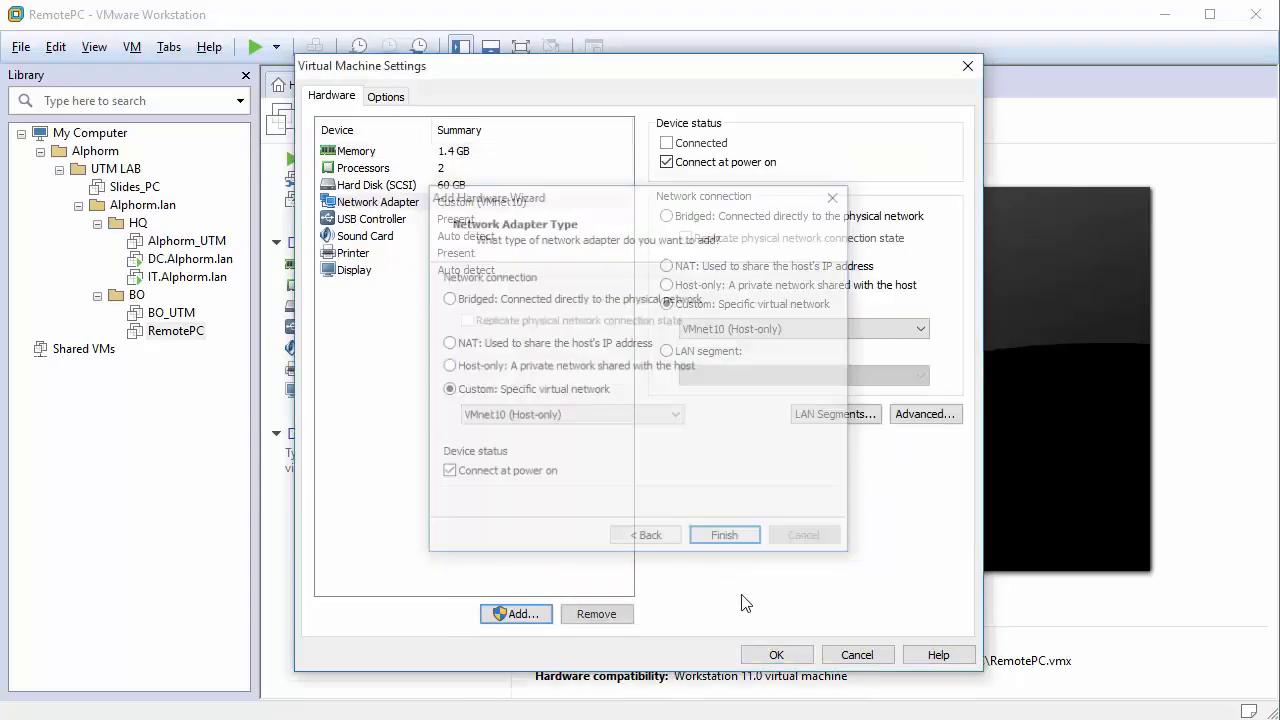
left_click(777, 655)
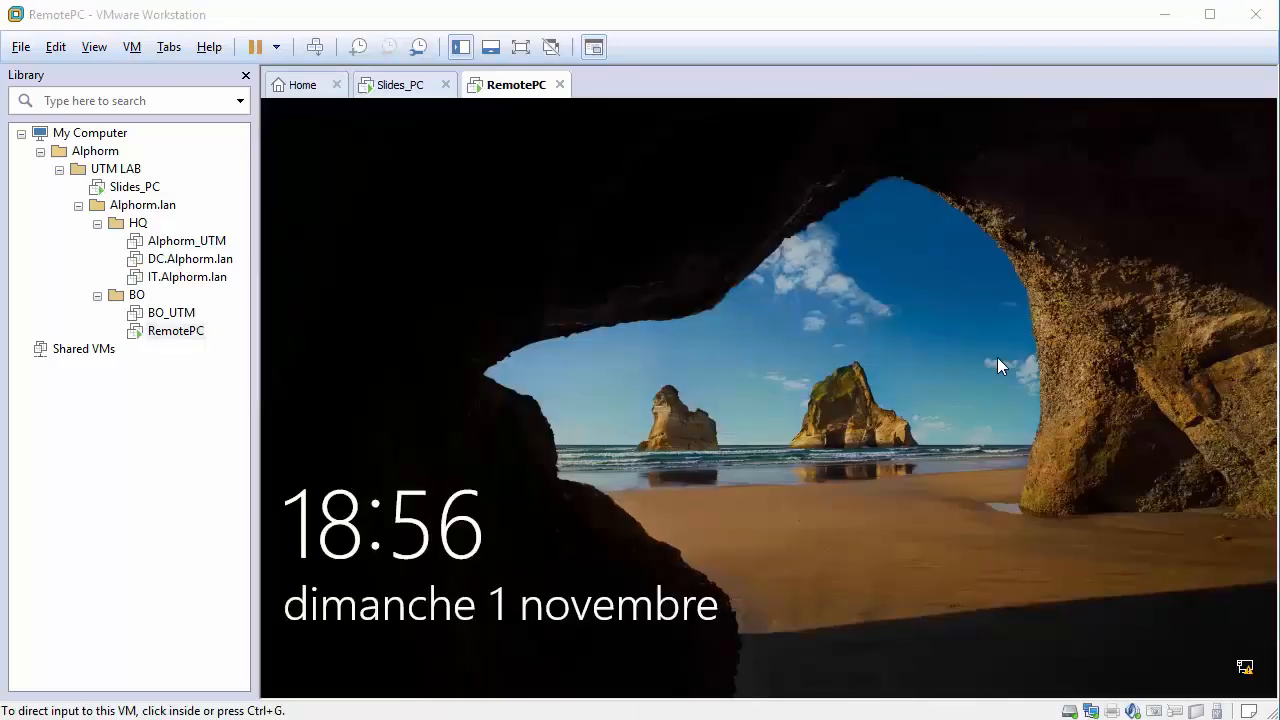
Sign in to RemotePC's Windows account, correcting the mistyped password.
left_click(900, 425)
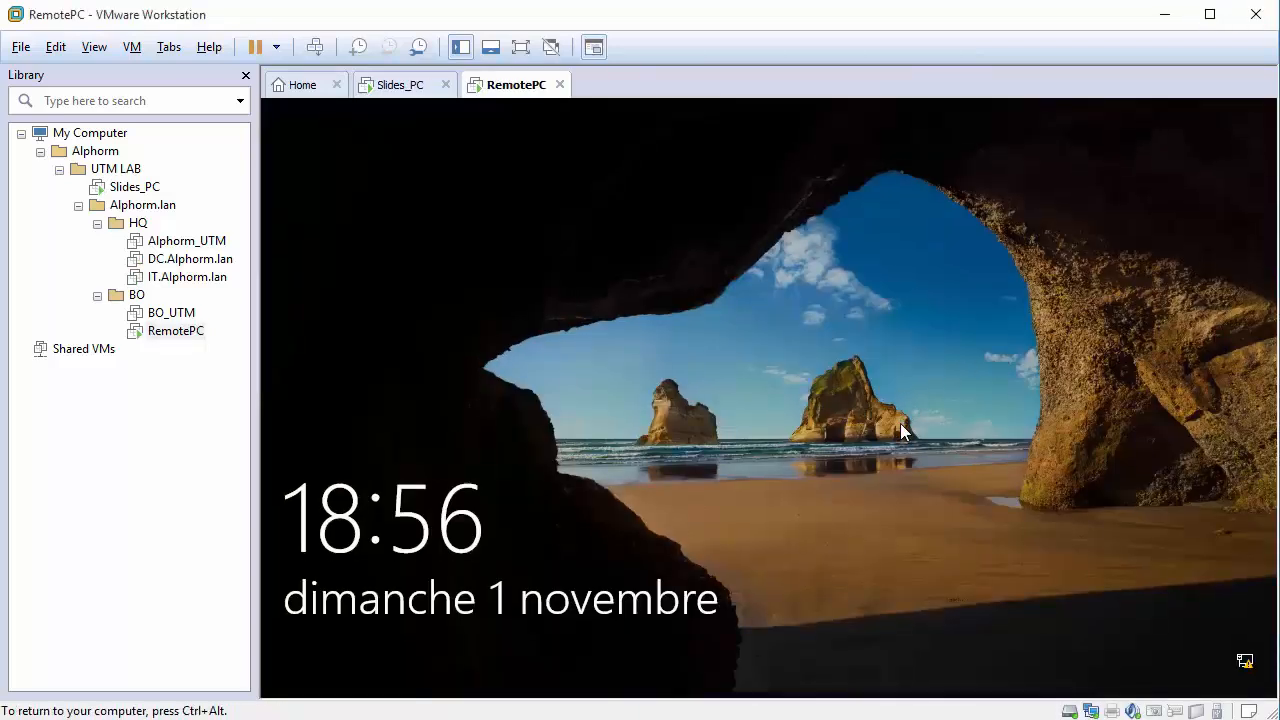
type("•")
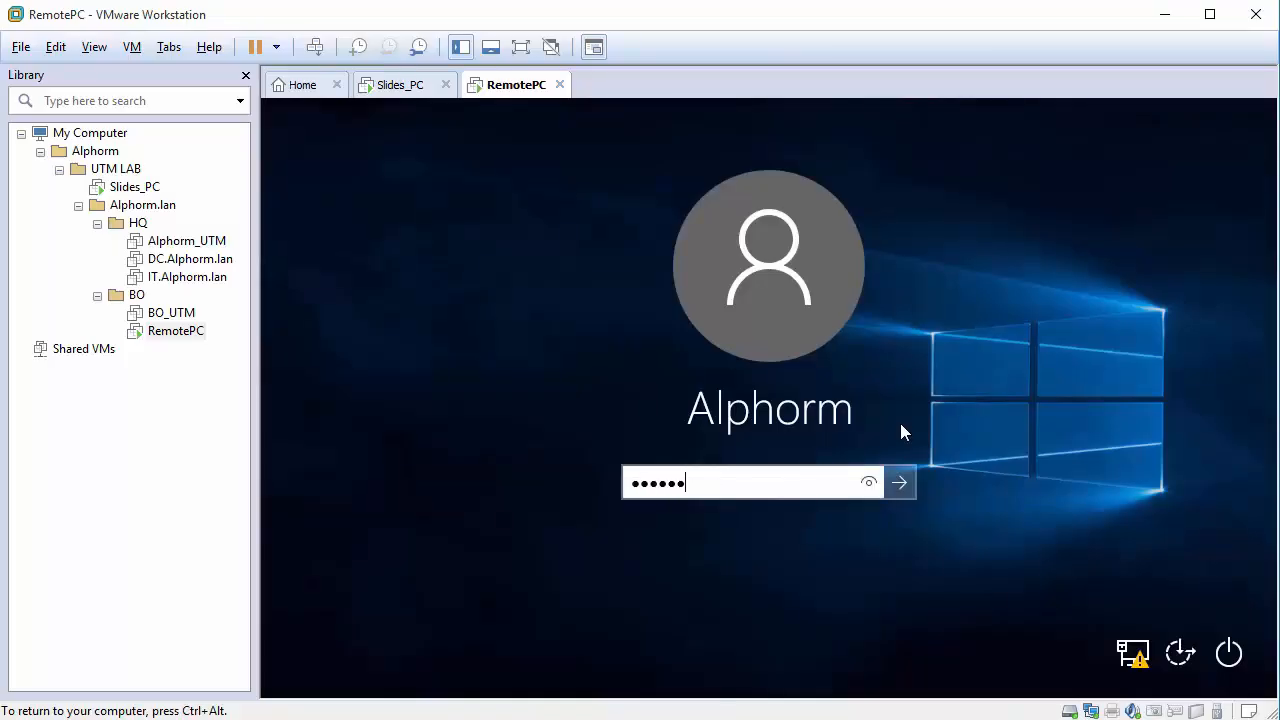
type("•")
key("BackSpace")
key("BackSpace")
type("•••••••••••")
key("Return")
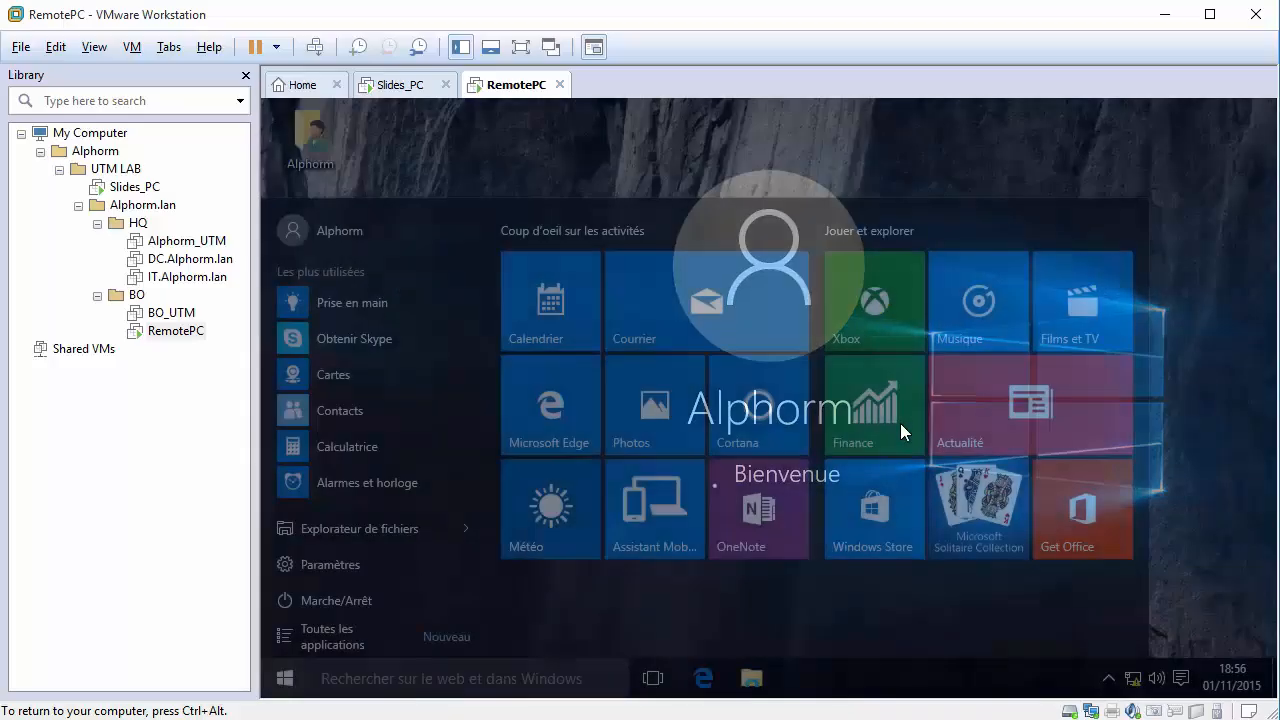
Check Ethernet0's current IPv4 address in the Network and Sharing Center connection details.
left_click(724, 154)
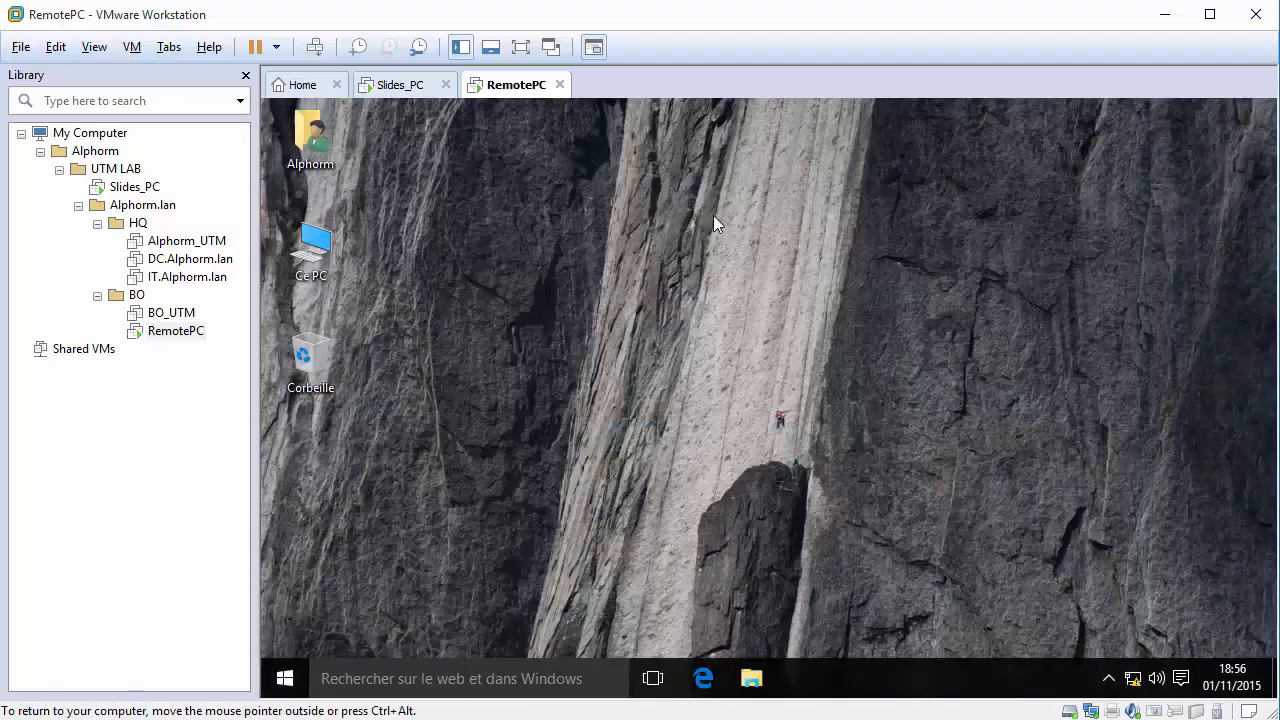
right_click(1132, 679)
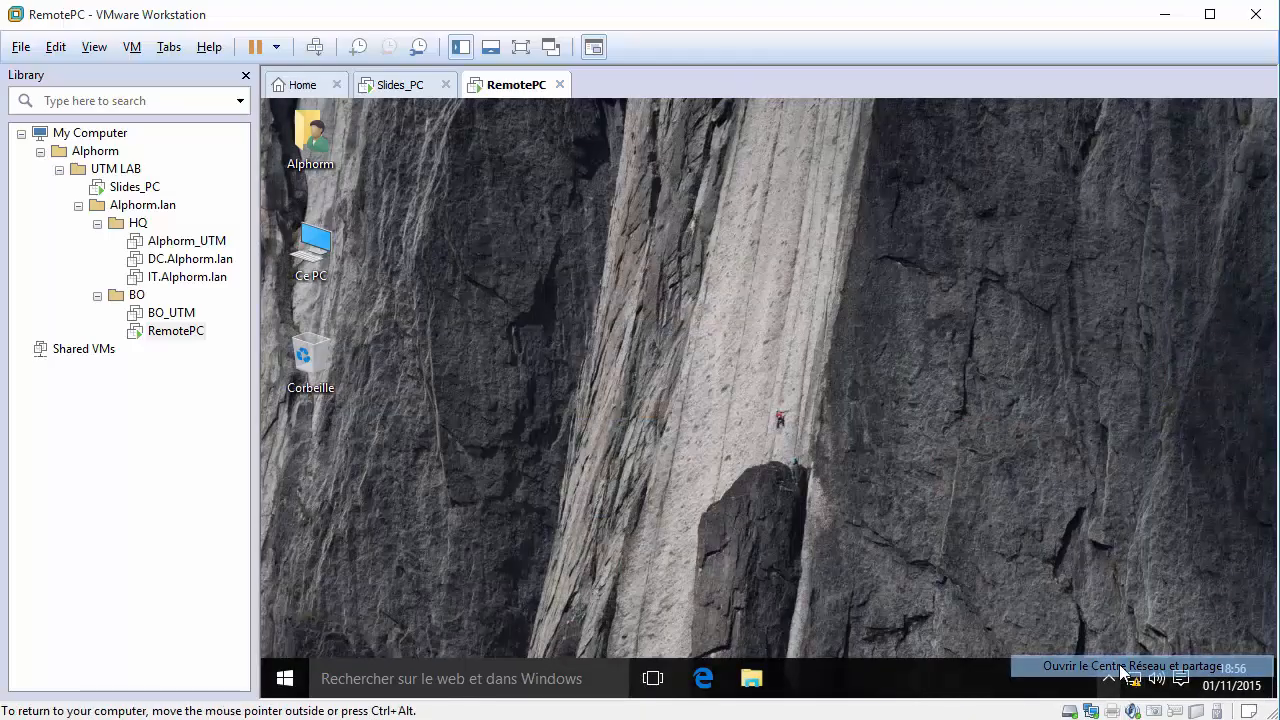
left_click(1130, 665)
left_click(1045, 266)
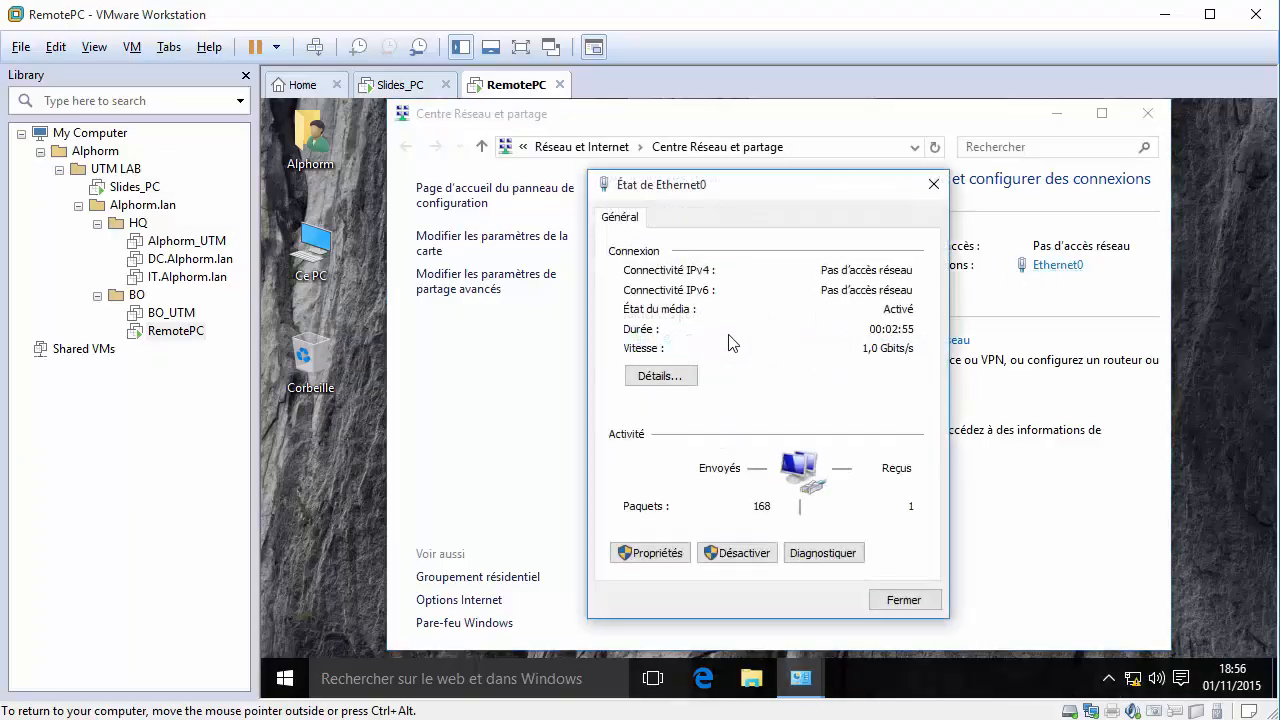
left_click(658, 372)
left_click(886, 364)
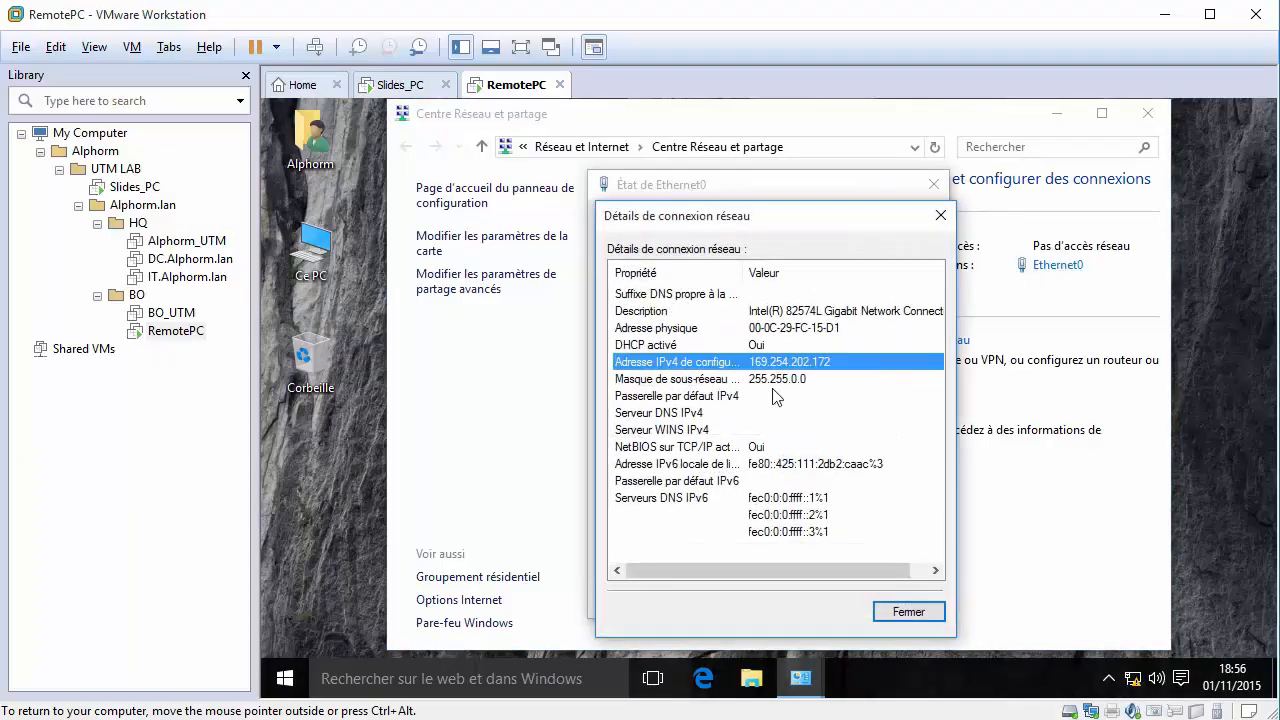
left_click(889, 613)
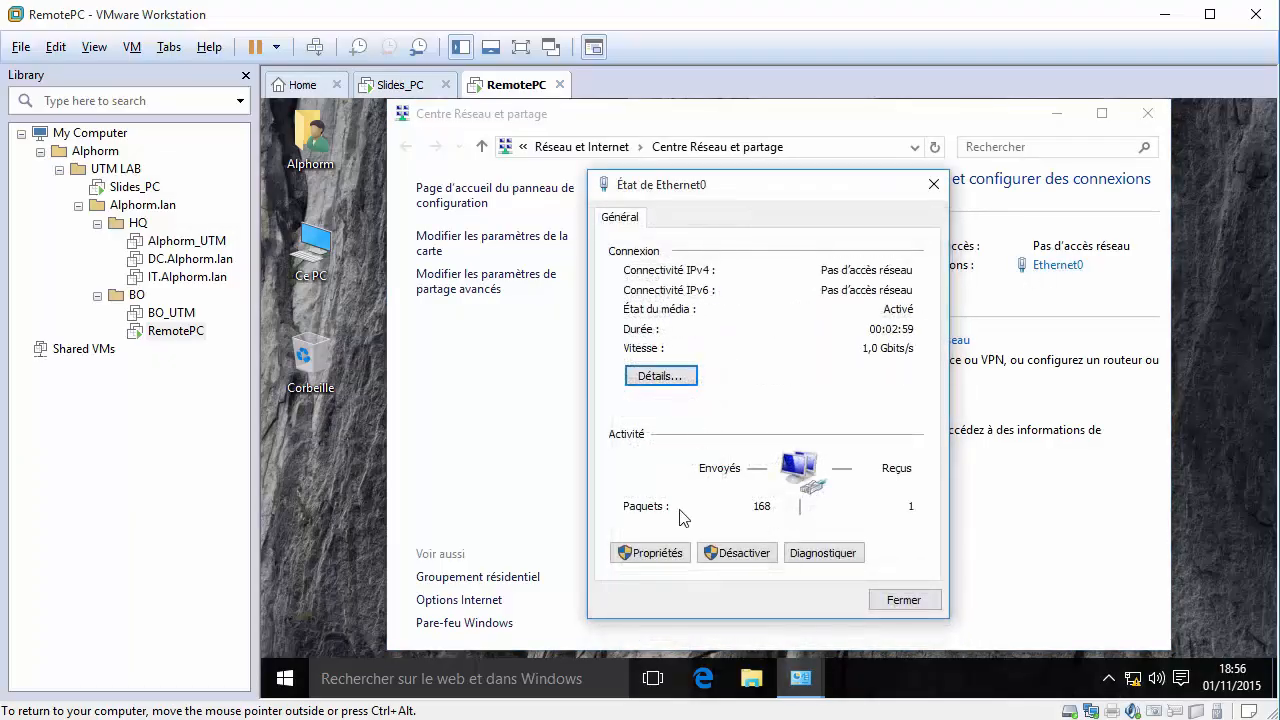
Open the Internet Protocol Version 4 settings in Ethernet0's properties.
left_click(655, 552)
scroll(717, 432, "down", 1)
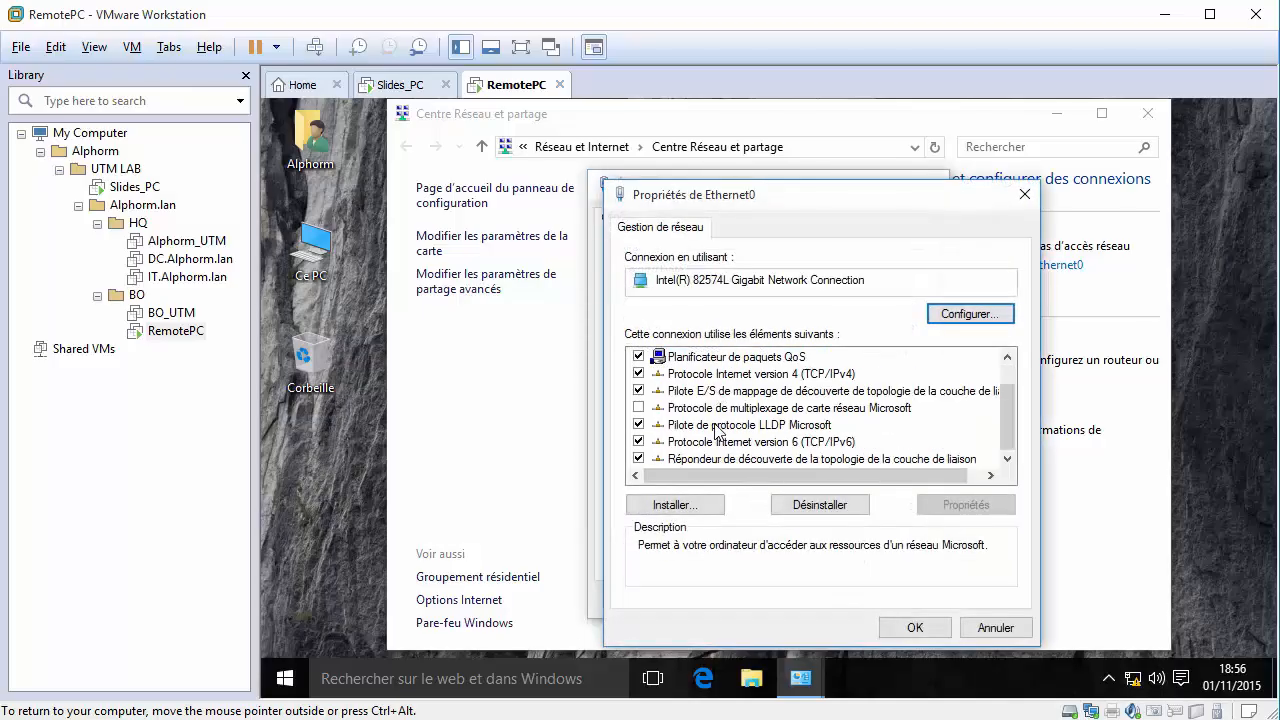
left_click(783, 358)
double_click(788, 371)
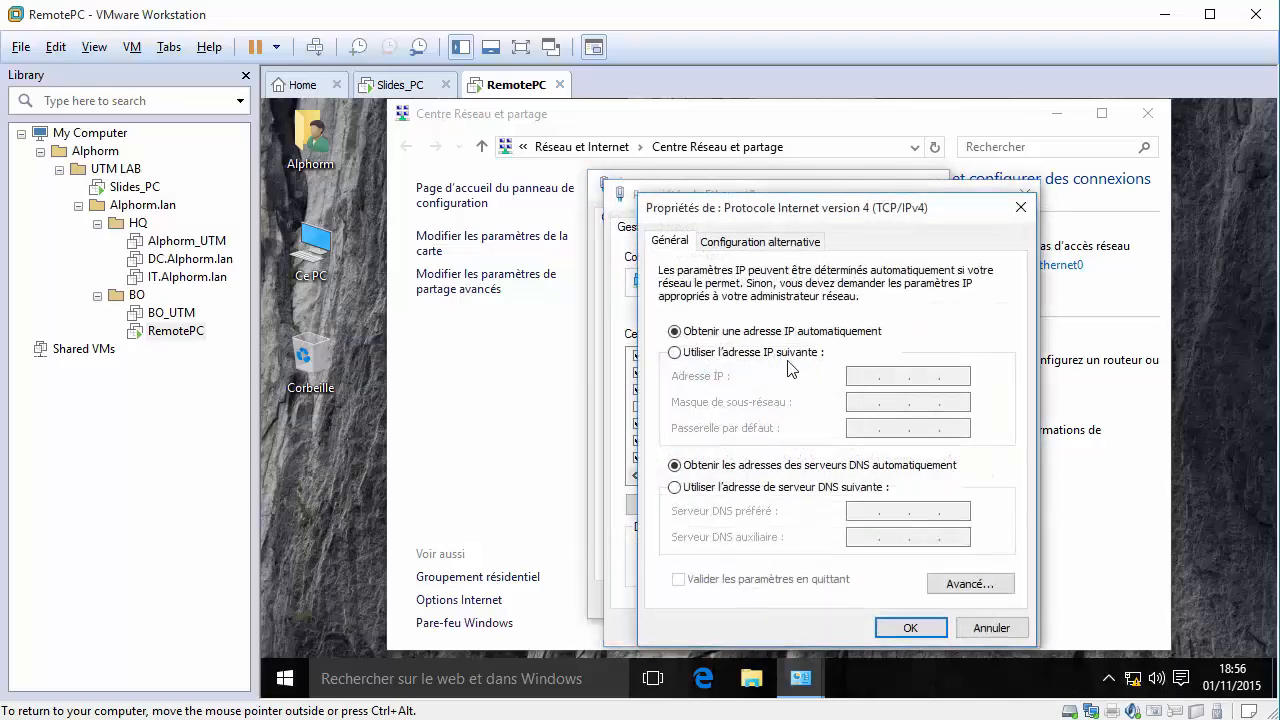
Switch Ethernet0 to a manual IP address and enter 172.16.0.5.
left_click(784, 353)
left_click(866, 377)
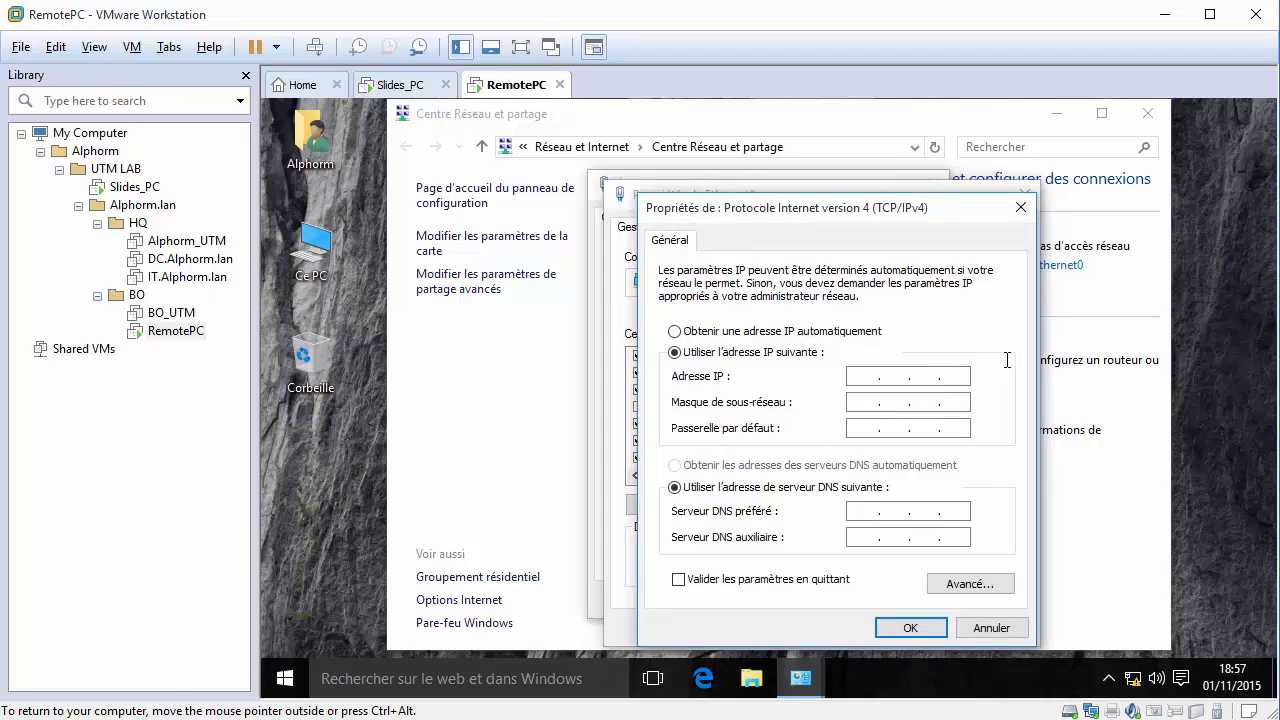
type("72.16.5 .")
key("Tab")
left_click(934, 375)
key("BackSpace")
type("0 . 5")
key("Tab")
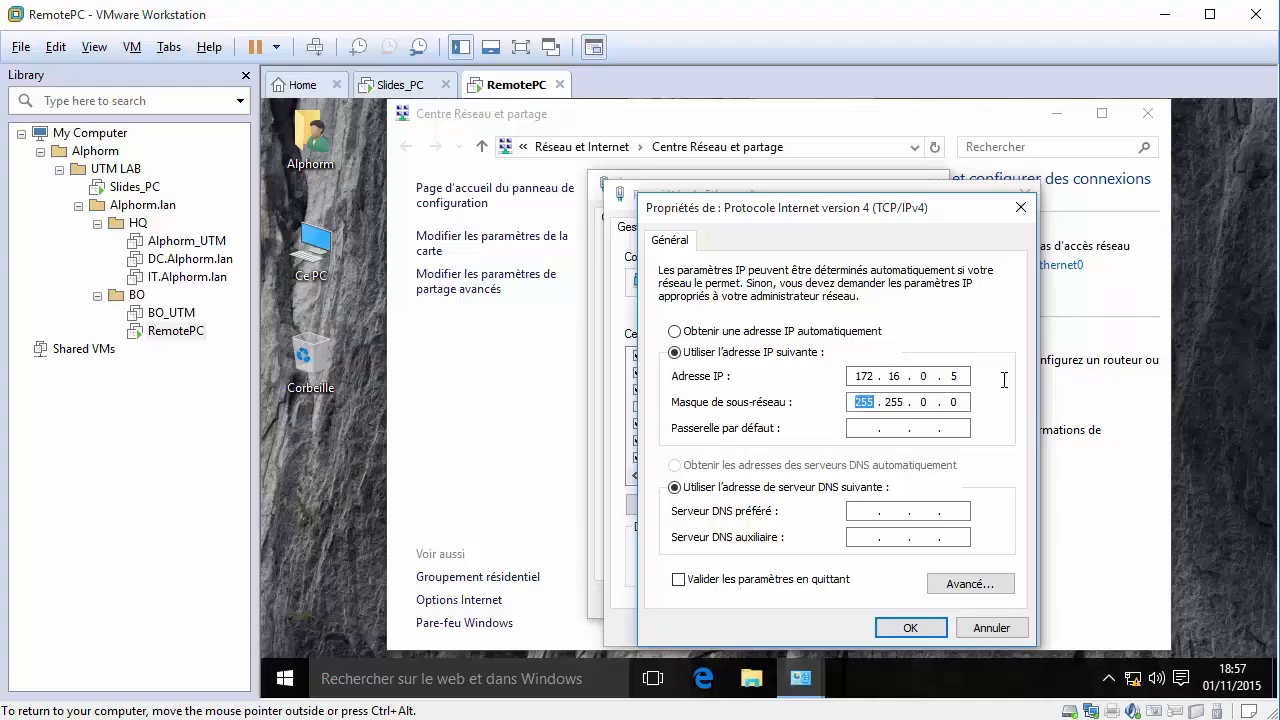
Enter subnet mask 255.255.255.0 and gateway 172.16.0.1, then apply and close the dialogs.
type("252 . ")
type("5")
key("BackSpace")
key("BackSpace")
key("BackSpace")
type("55255255")
key("Tab")
type("172 . 16 . 0 . 1")
left_click(908, 628)
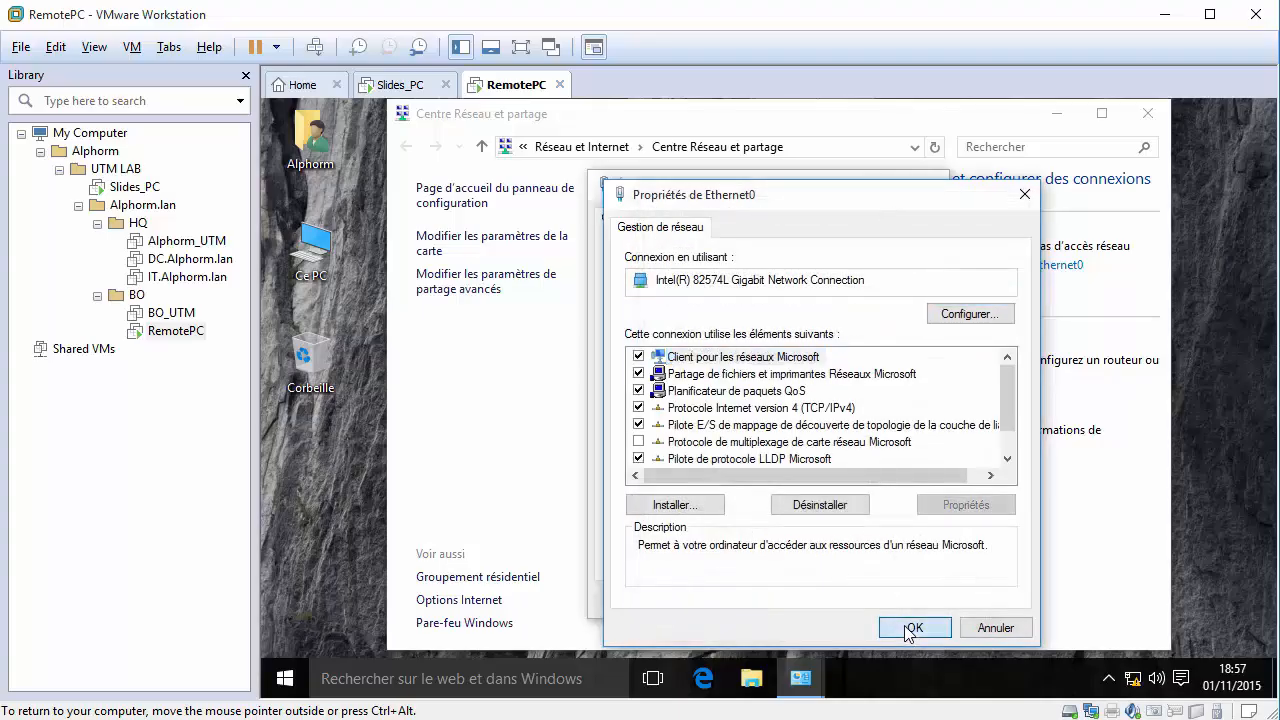
left_click(906, 626)
left_click(904, 605)
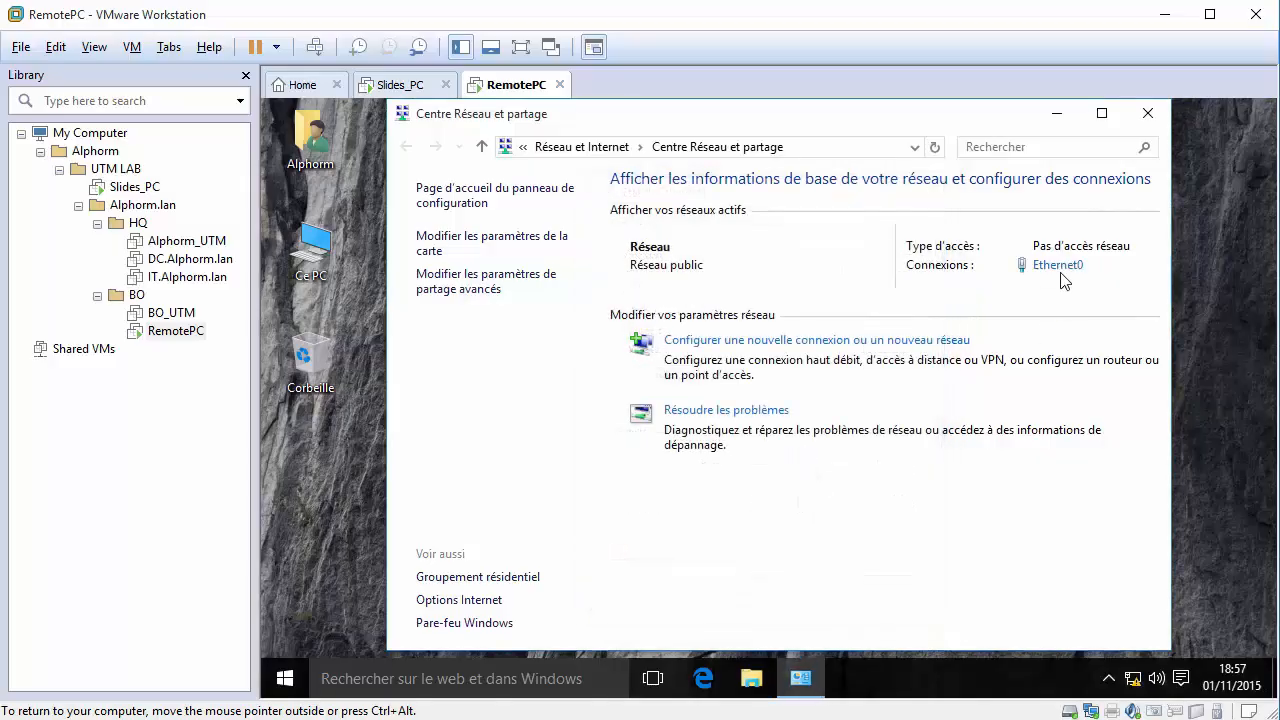
Verify 172.16.0.5 in Ethernet0's connection details, then close all network windows.
left_click(1060, 266)
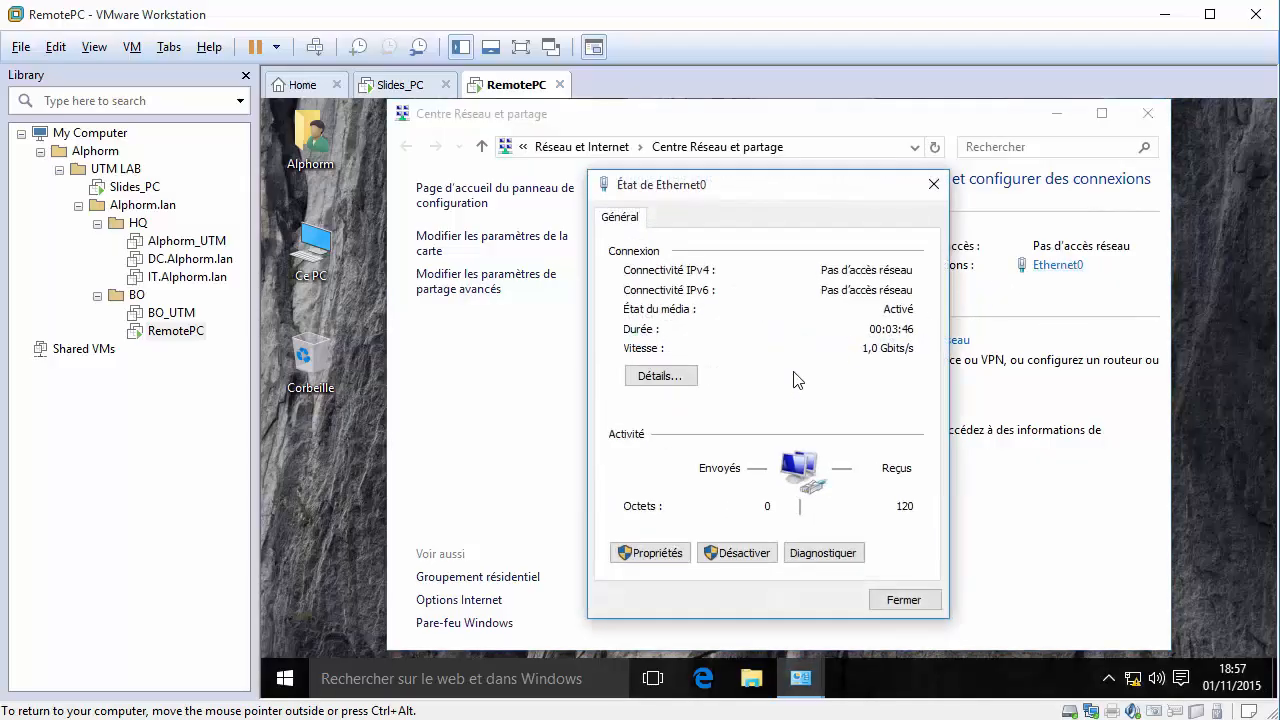
left_click(658, 376)
left_click(738, 362)
left_click(909, 612)
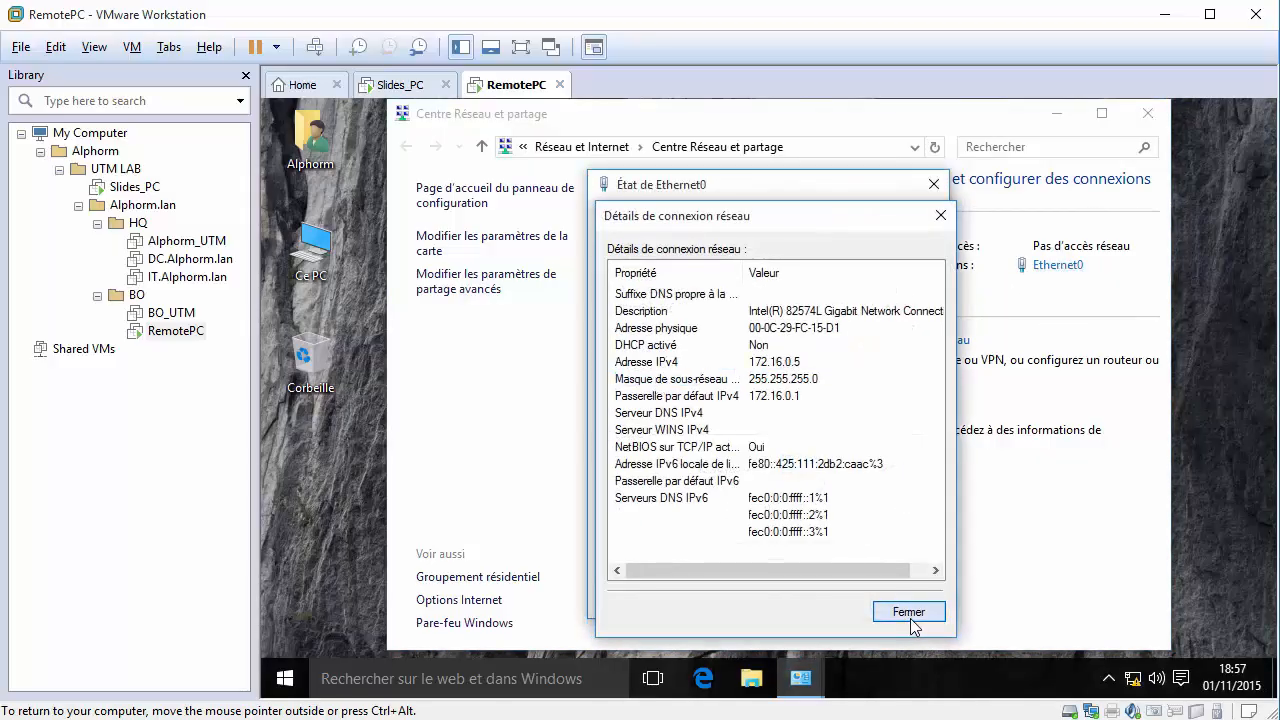
left_click(905, 600)
left_click(1148, 113)
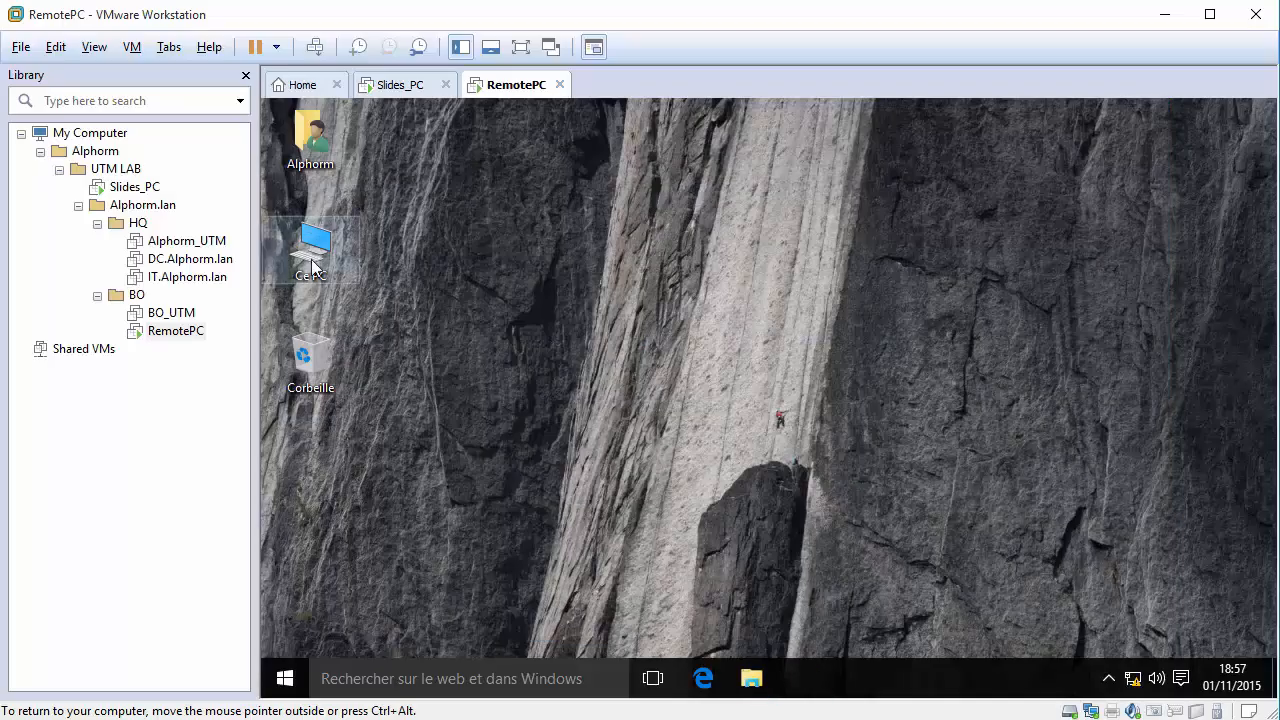
Set the computer description to 'PC Client du site BO' in Ce PC's system properties.
right_click(311, 259)
left_click(371, 491)
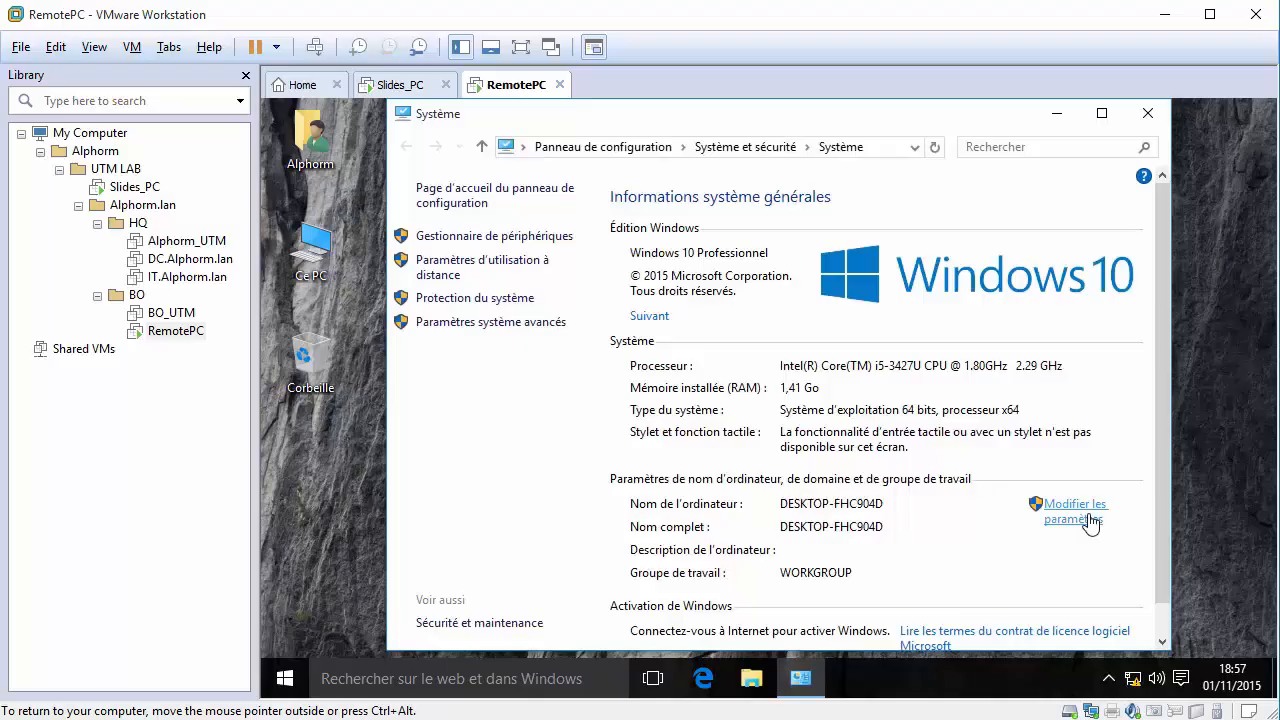
left_click(1088, 522)
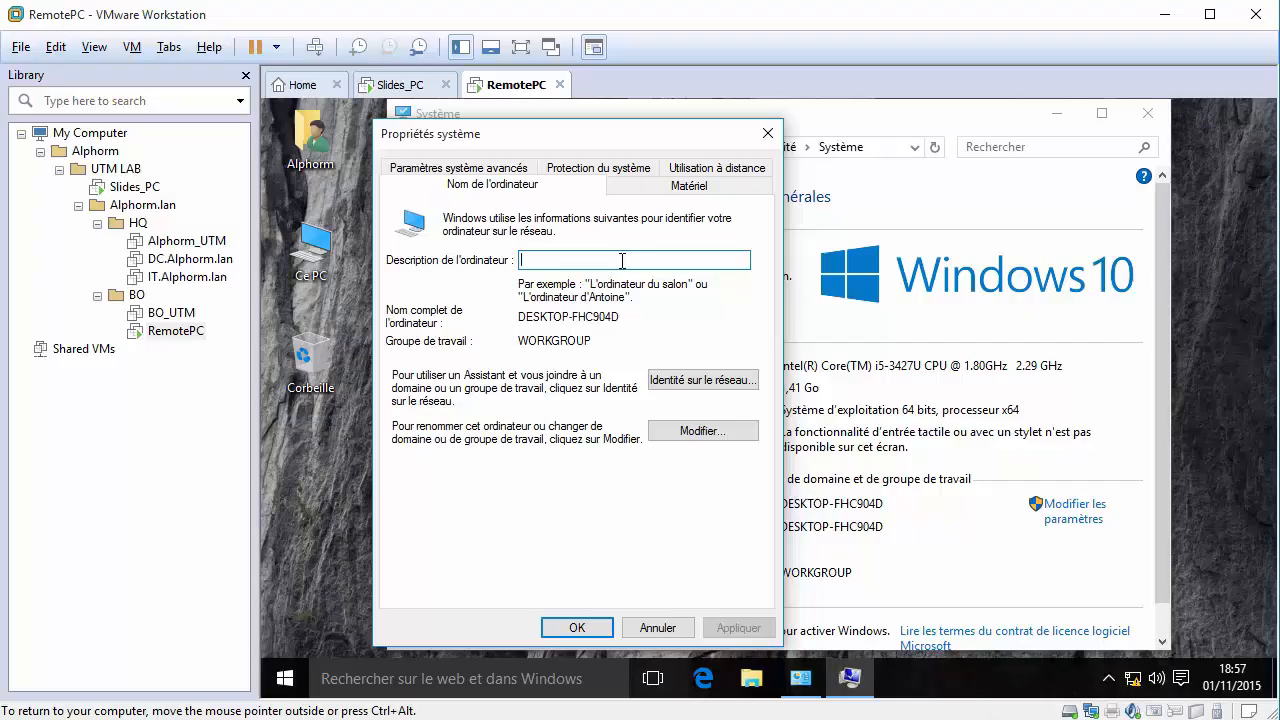
type("PC C")
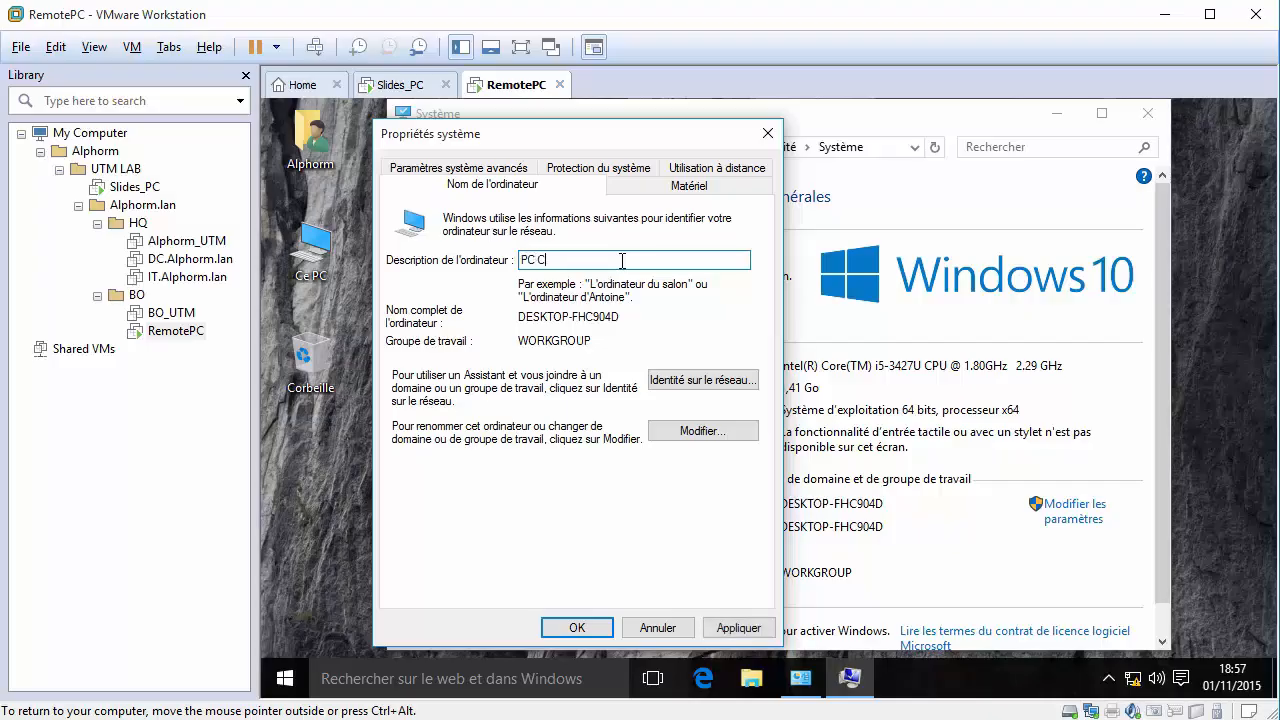
type("lient du site BO")
Rename the computer to RemotePC and restart the guest now to apply it.
left_click(701, 431)
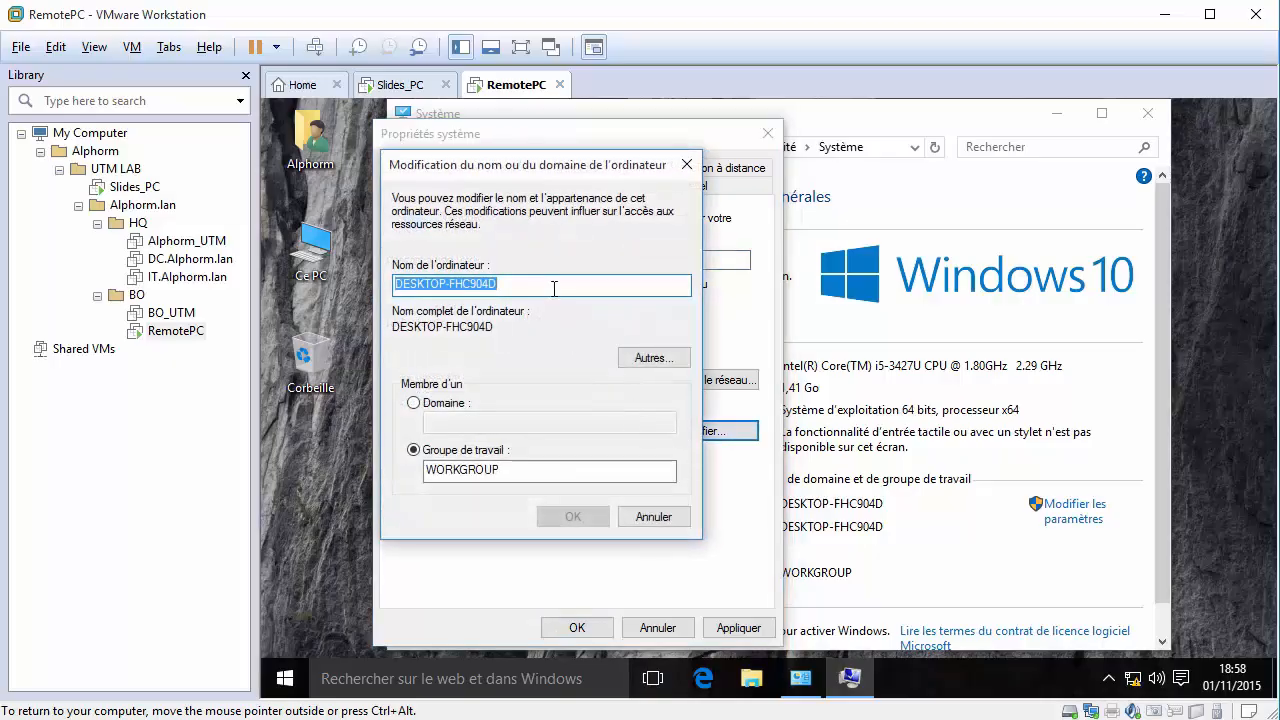
type("RemotePC")
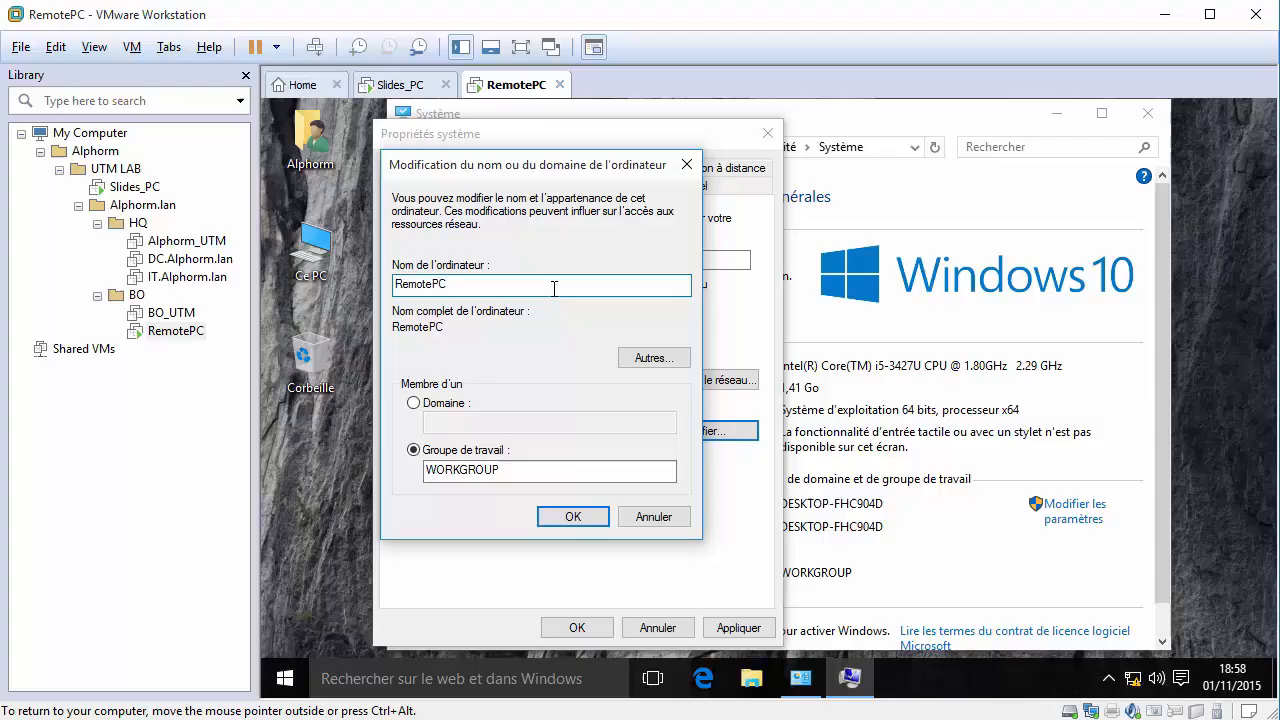
left_click(523, 467)
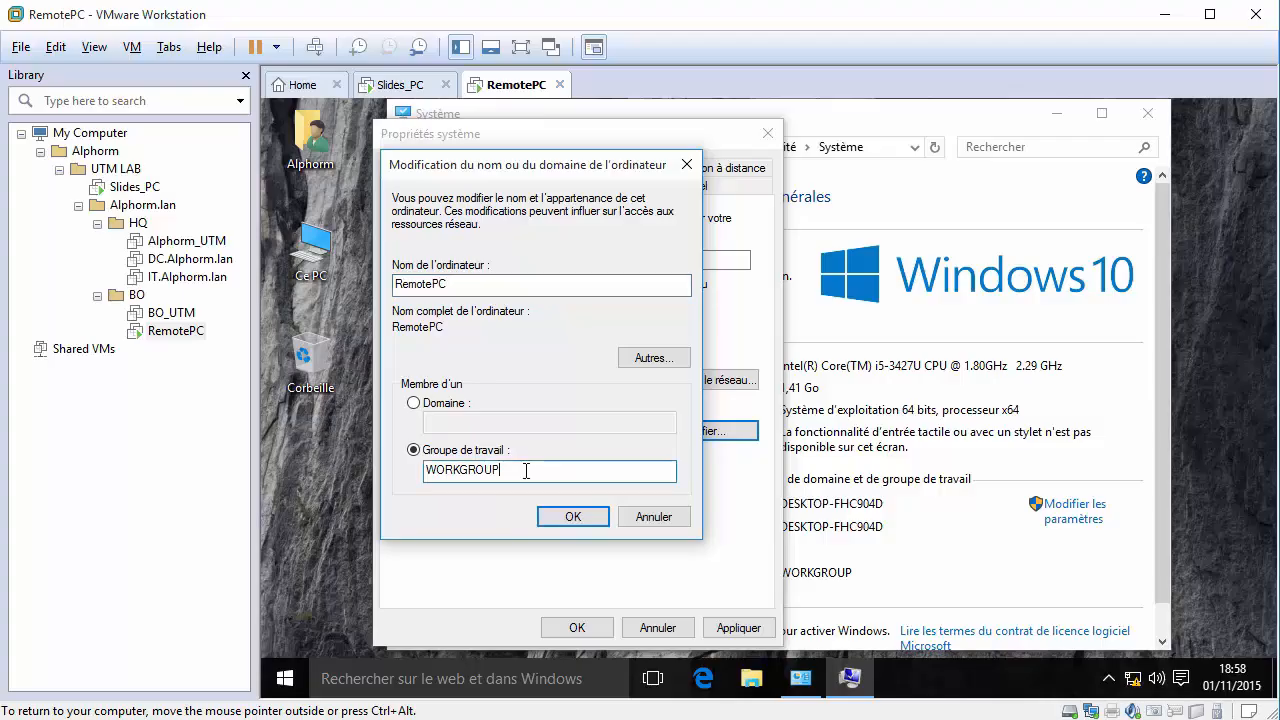
left_click(572, 521)
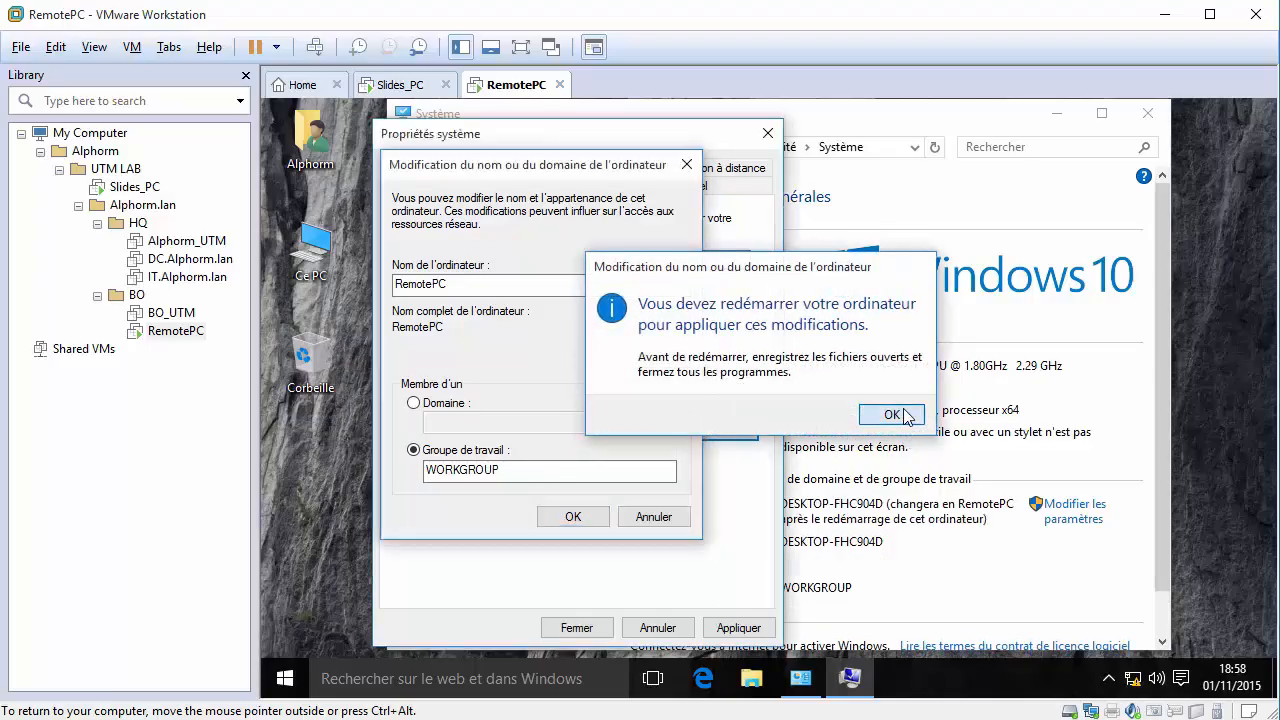
left_click(891, 414)
left_click(738, 627)
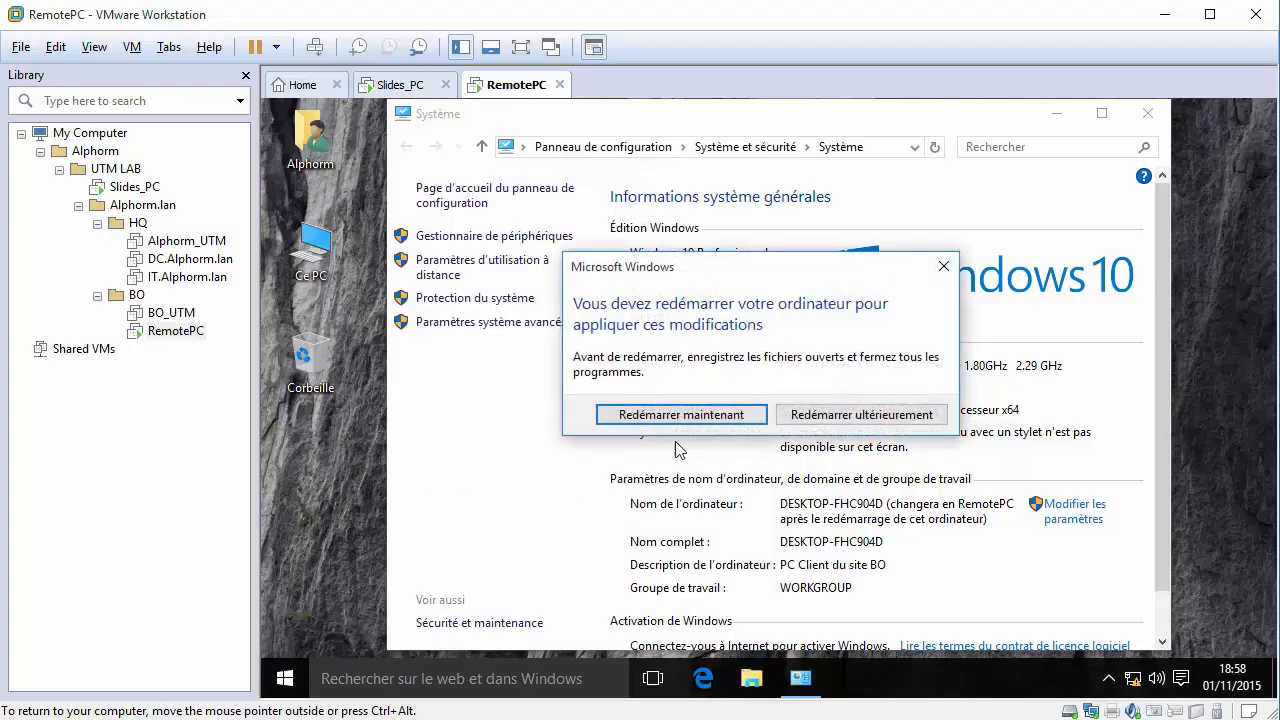
left_click(754, 419)
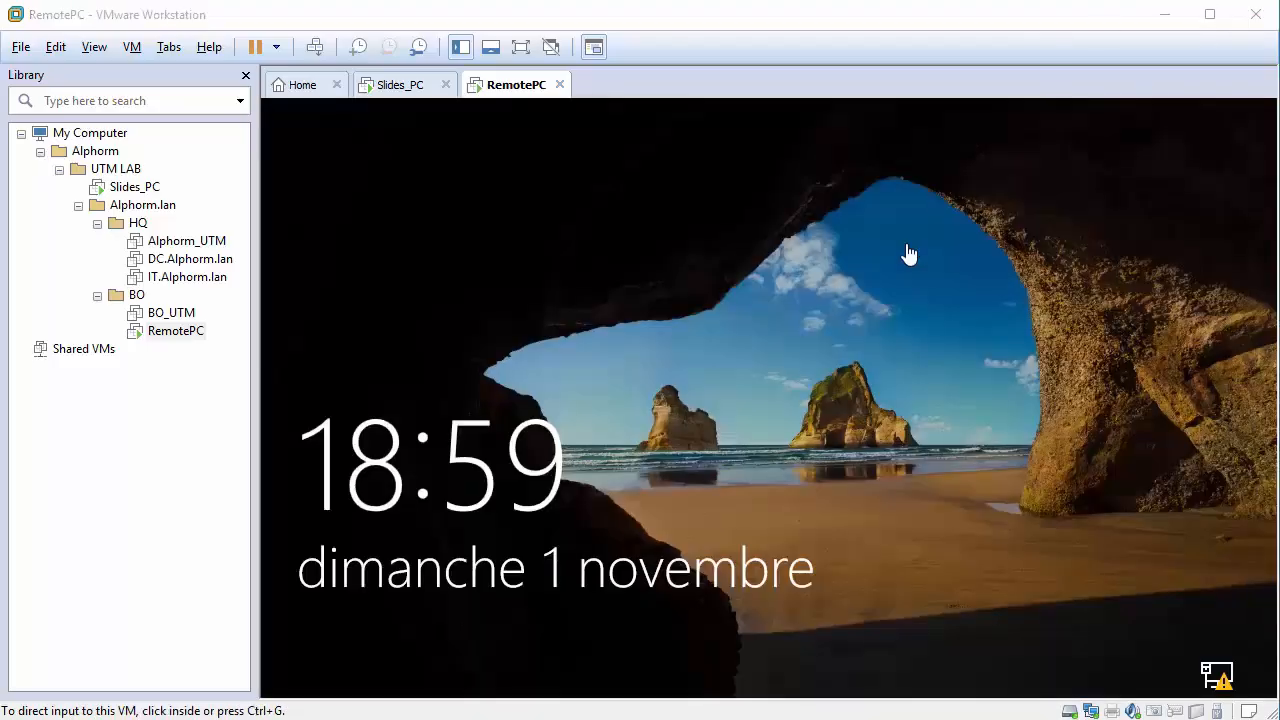
Sign back in to RemotePC after the restart, retrying the account password after wrong-password messages.
left_click(849, 323)
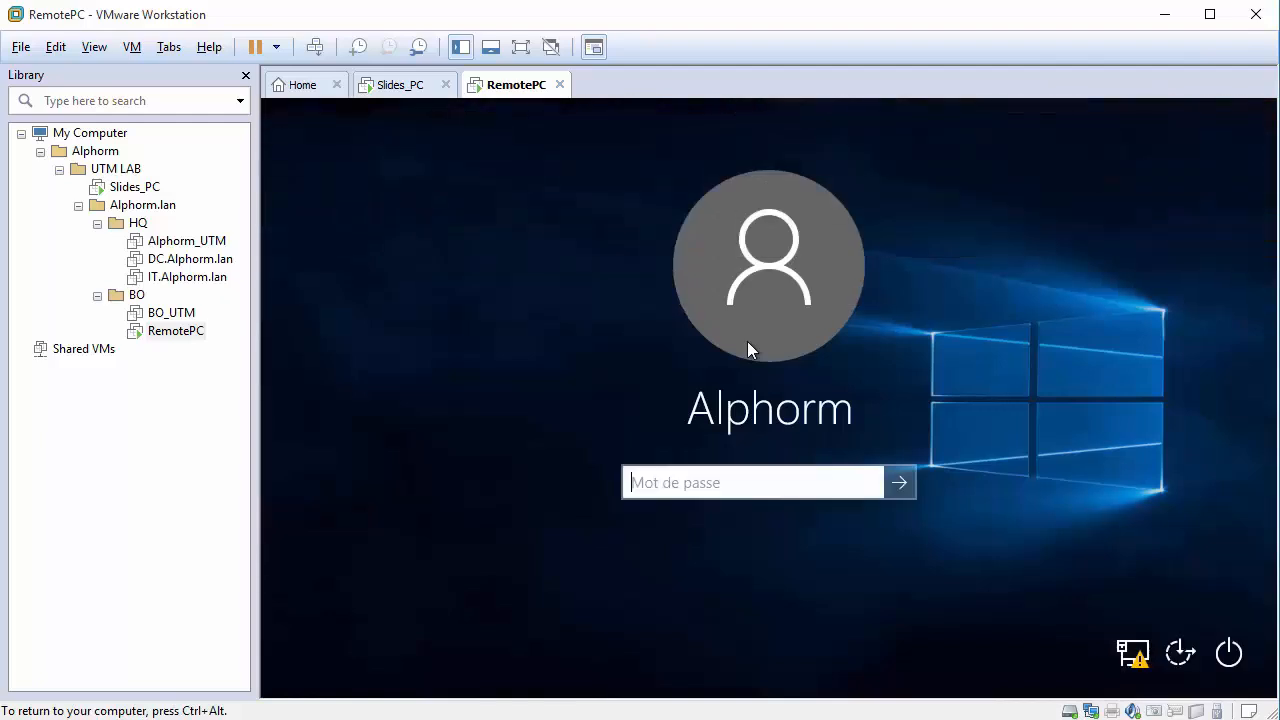
type("************")
key("Return")
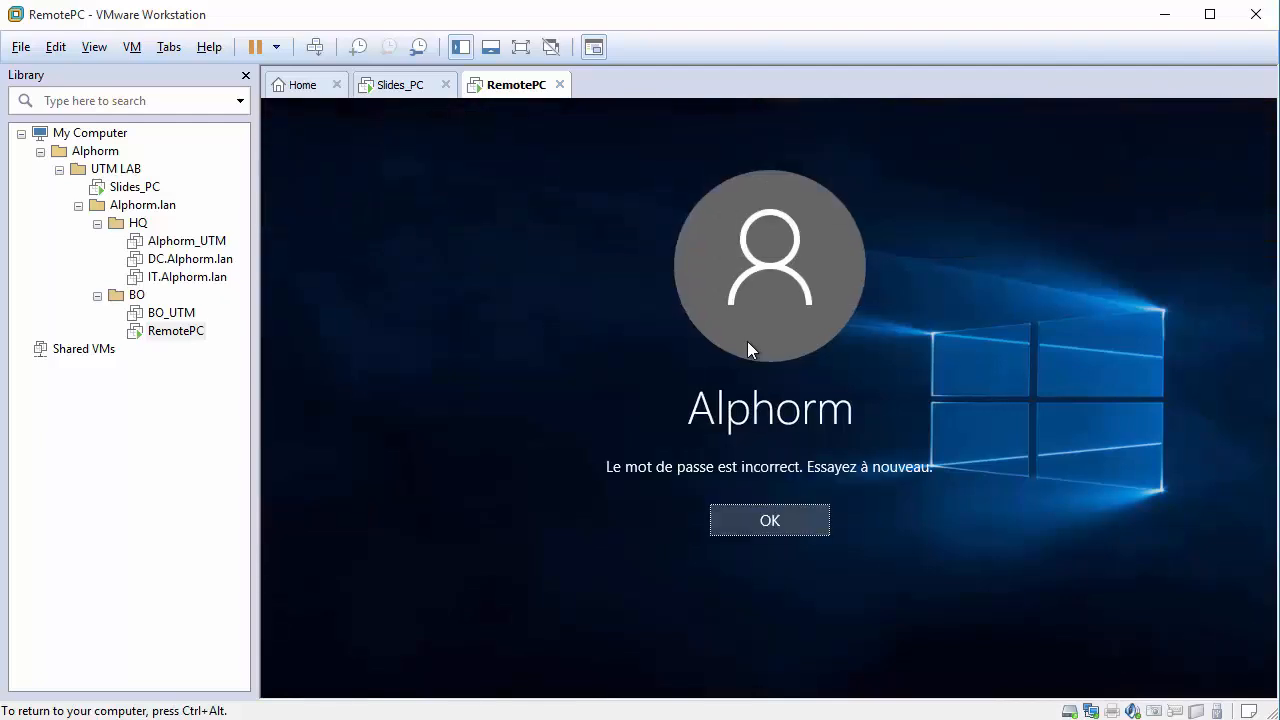
key("Return")
type("*")
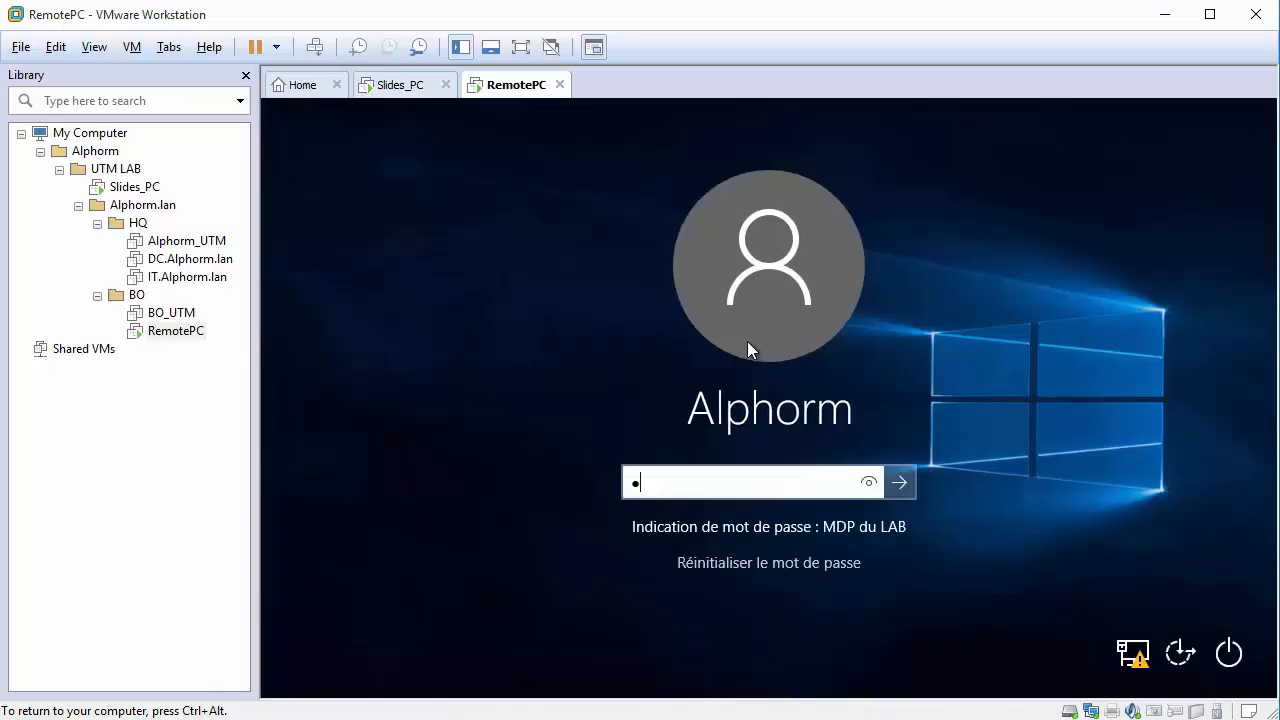
type("**********")
key("Return")
key("Return")
type("***********")
key("Return")
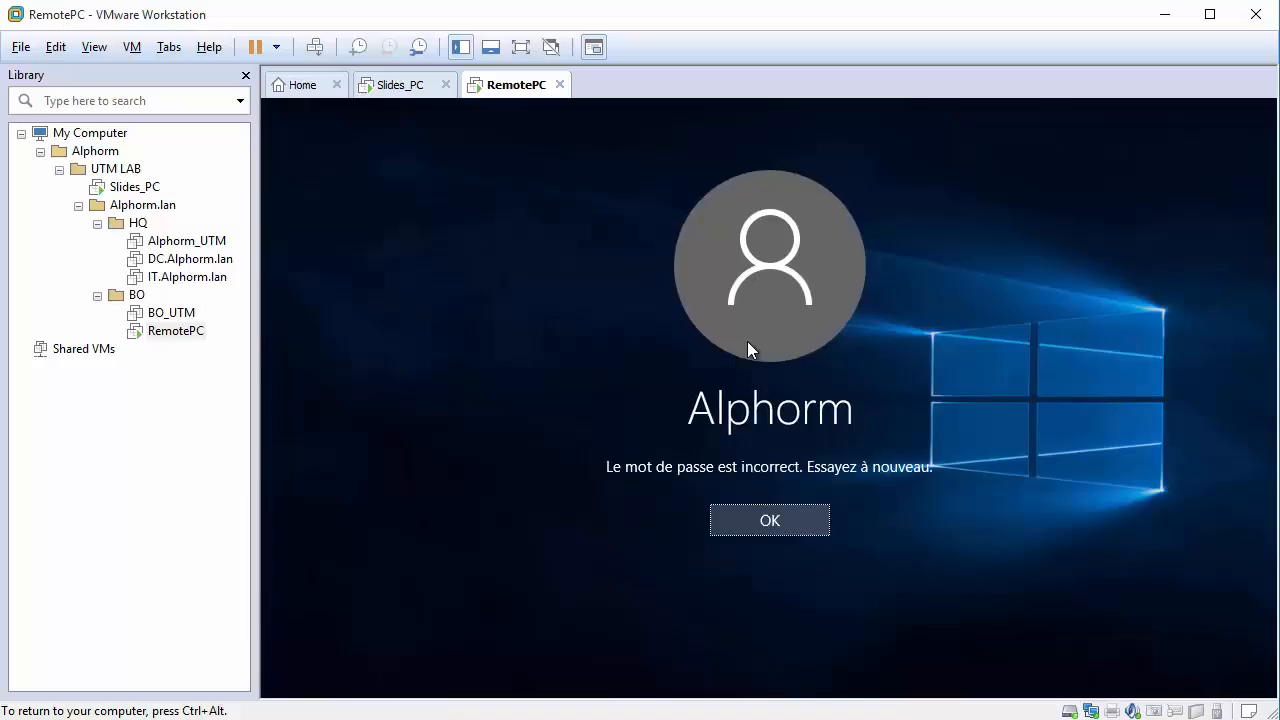
key("Return")
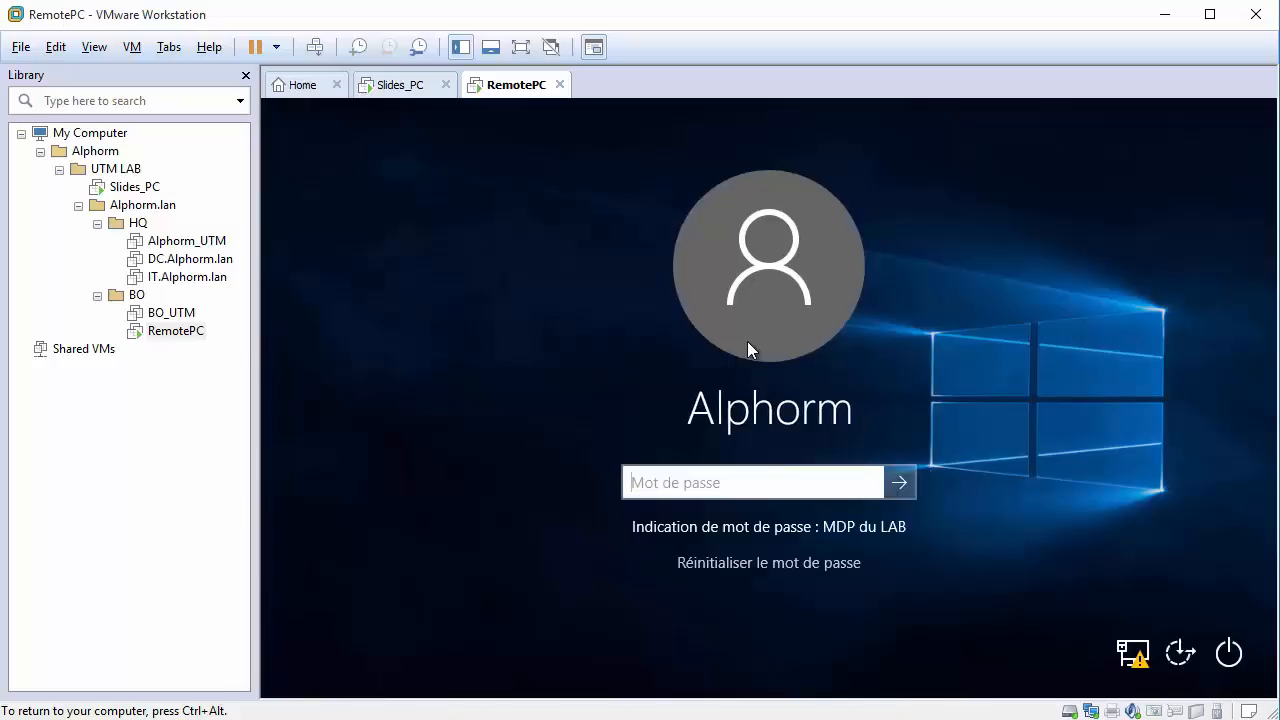
type("***********")
key("Return")
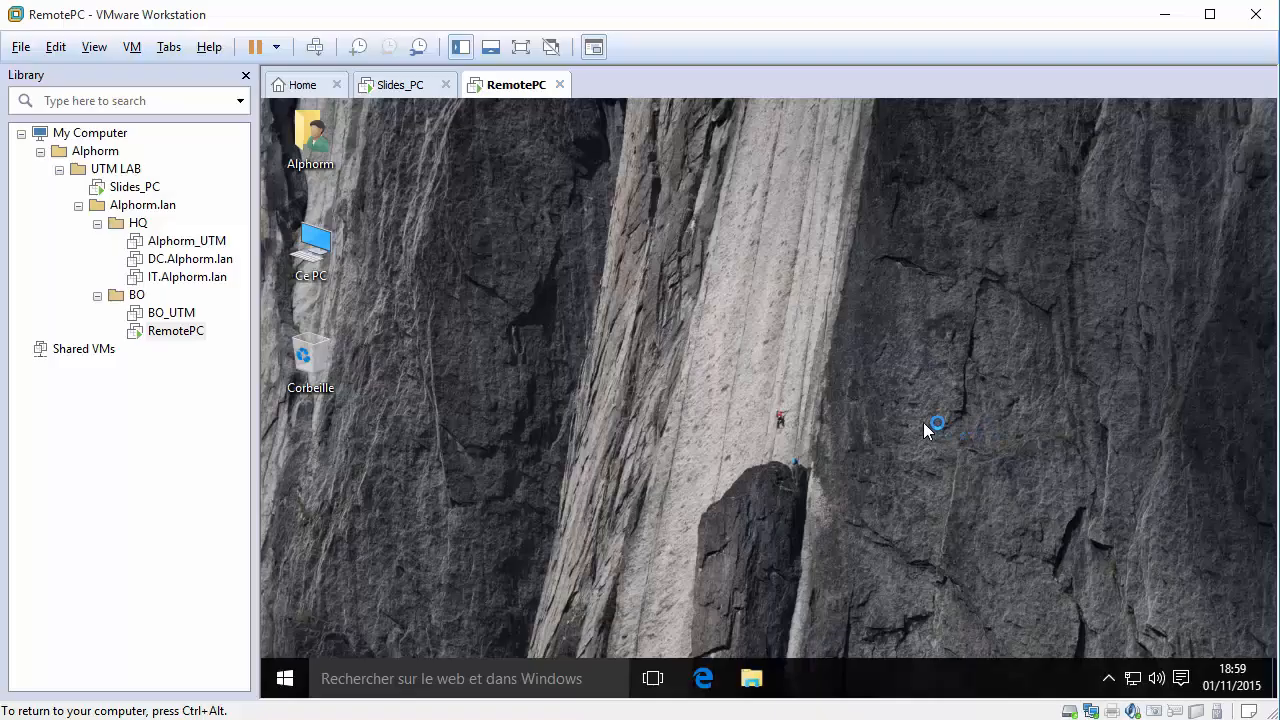
right_click(1131, 674)
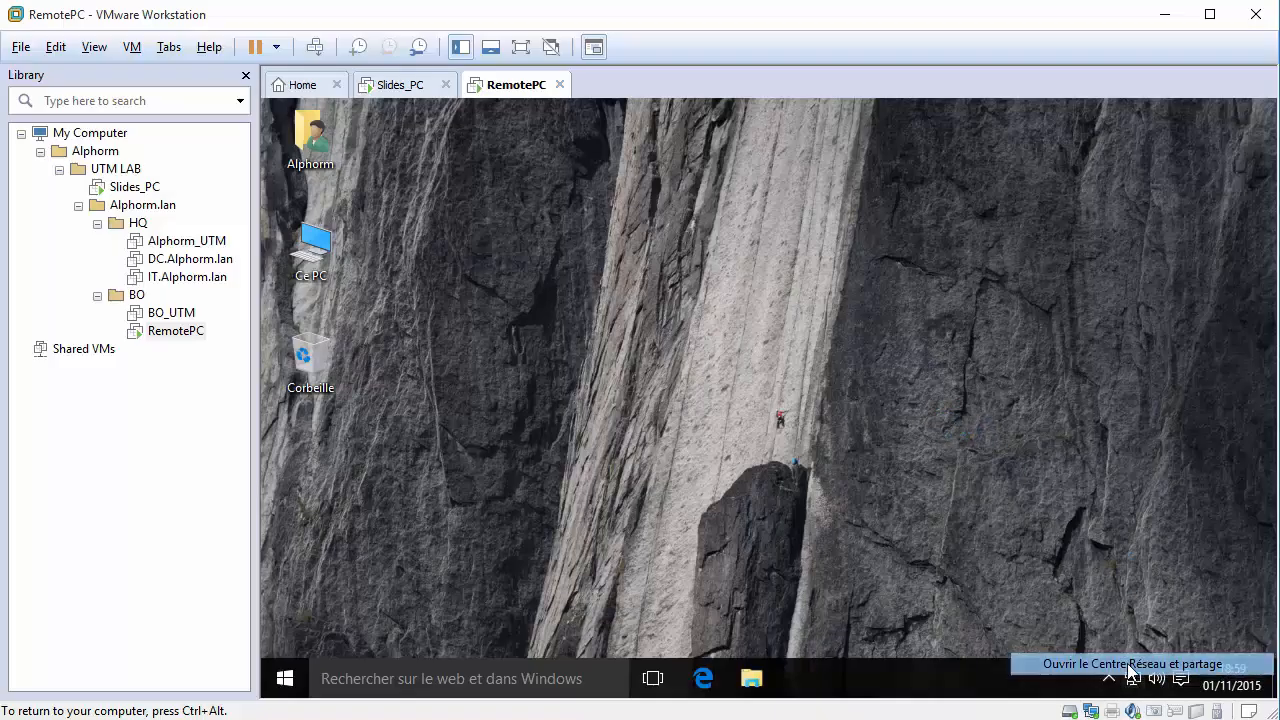
left_click(1131, 665)
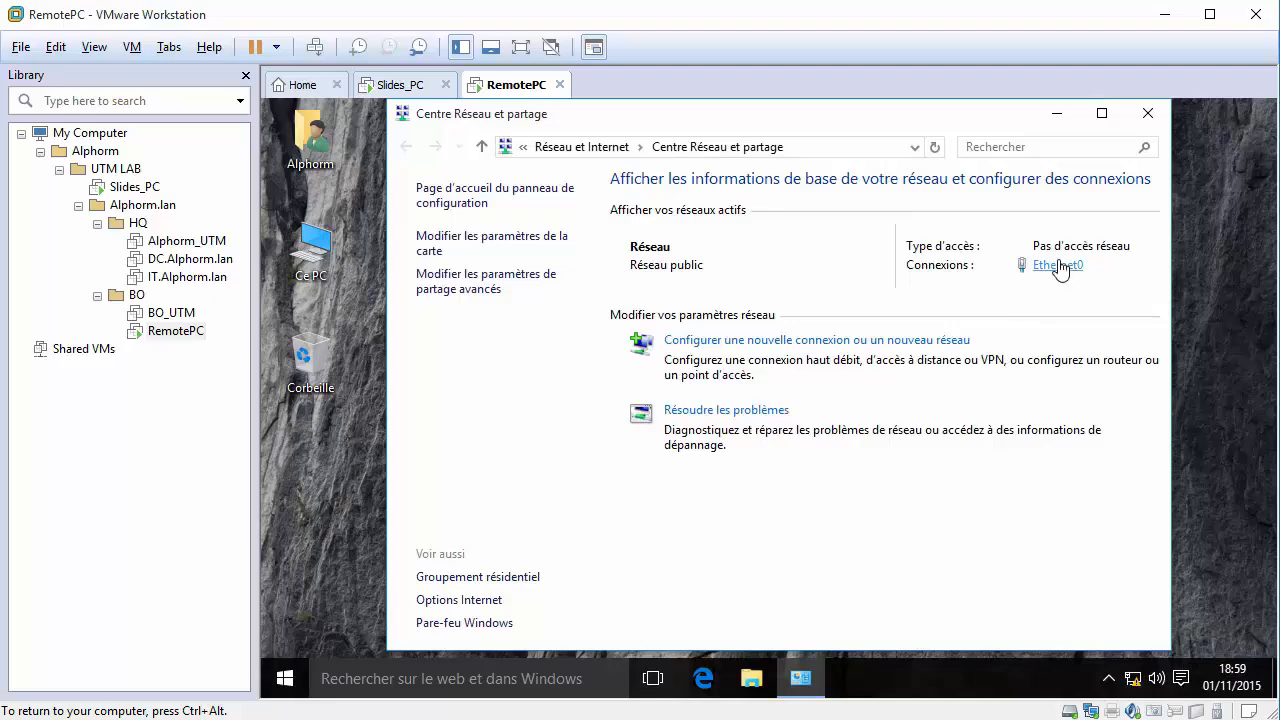
left_click(1060, 268)
left_click(660, 376)
left_click(806, 364)
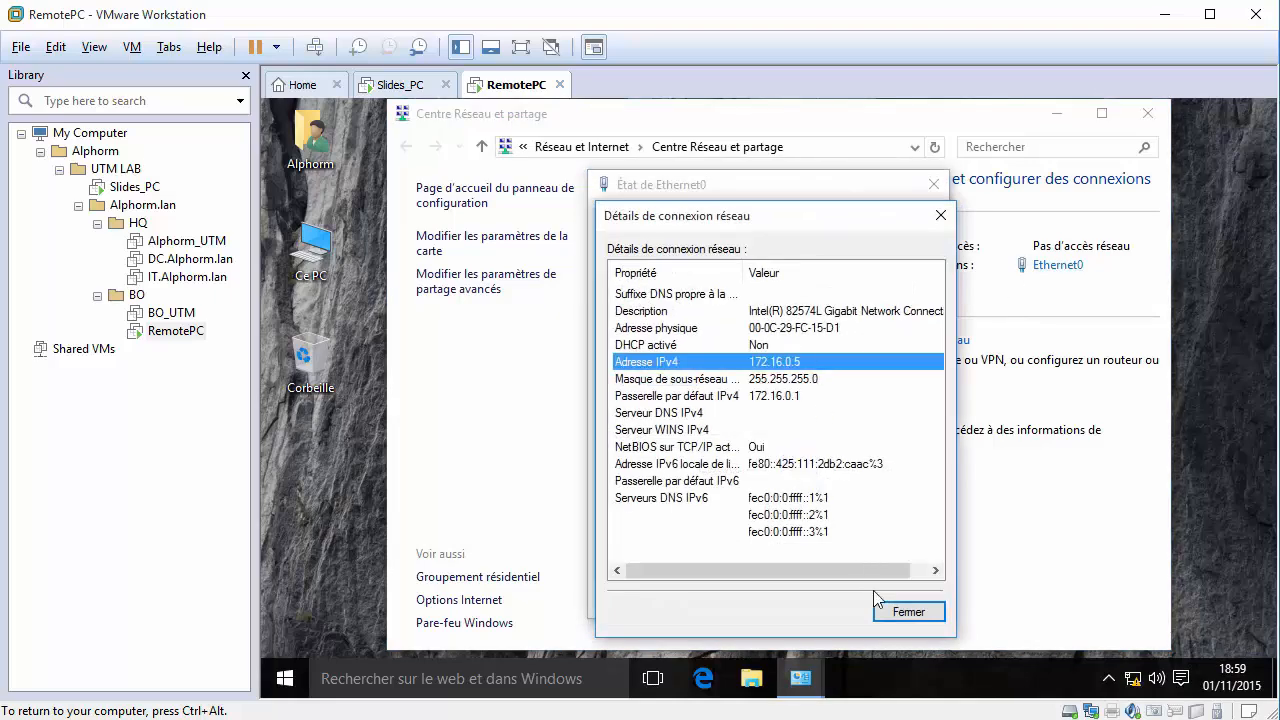
left_click(894, 609)
left_click(898, 605)
left_click(1148, 113)
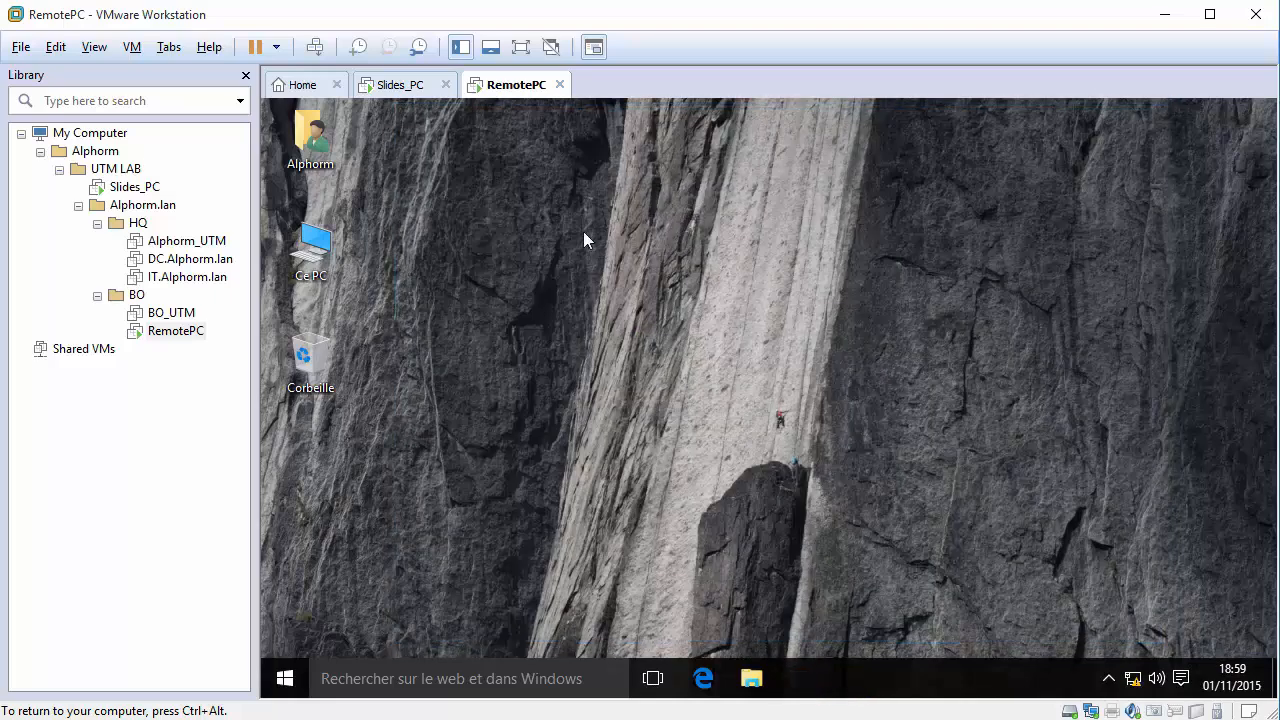
double_click(344, 256)
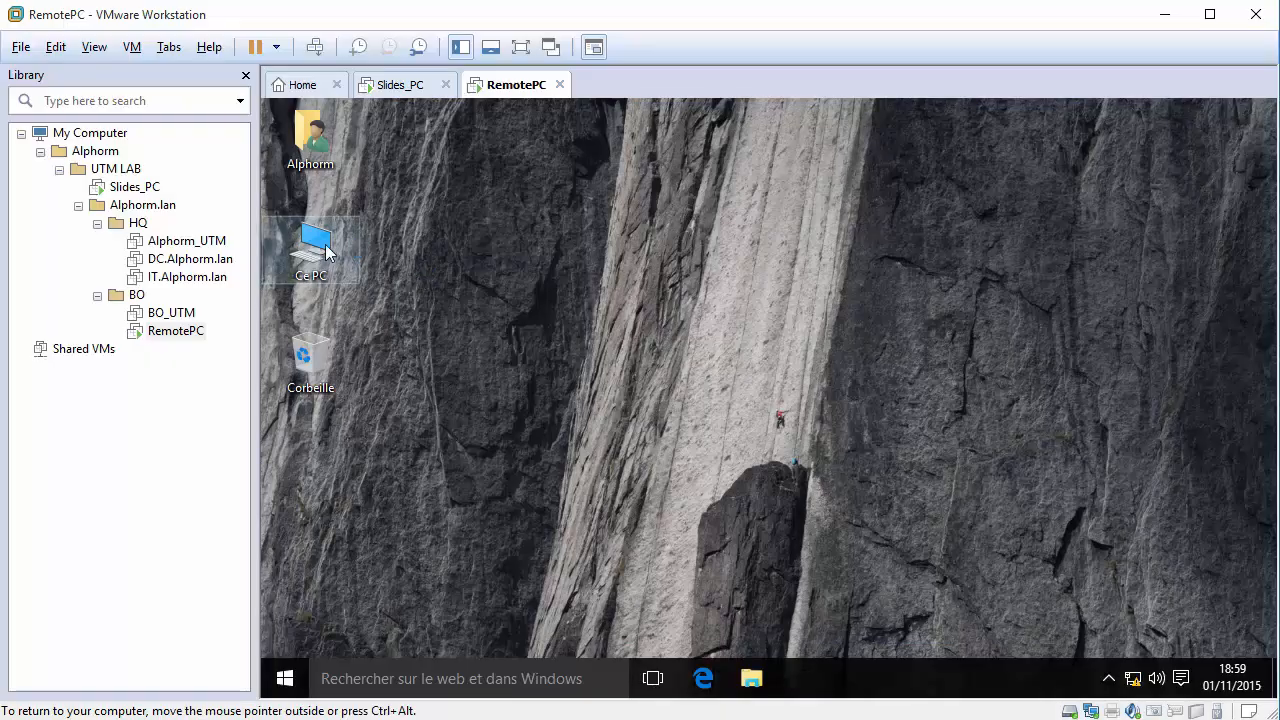
right_click(328, 252)
left_click(371, 479)
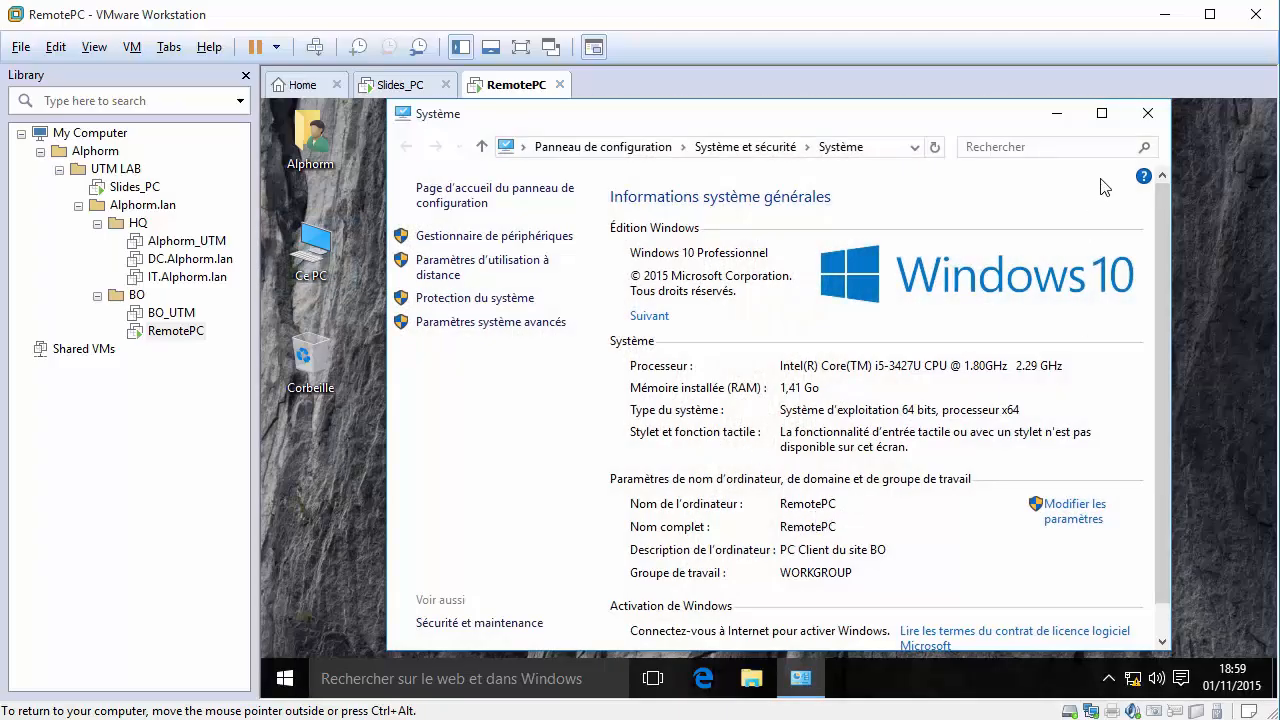
left_click(1140, 113)
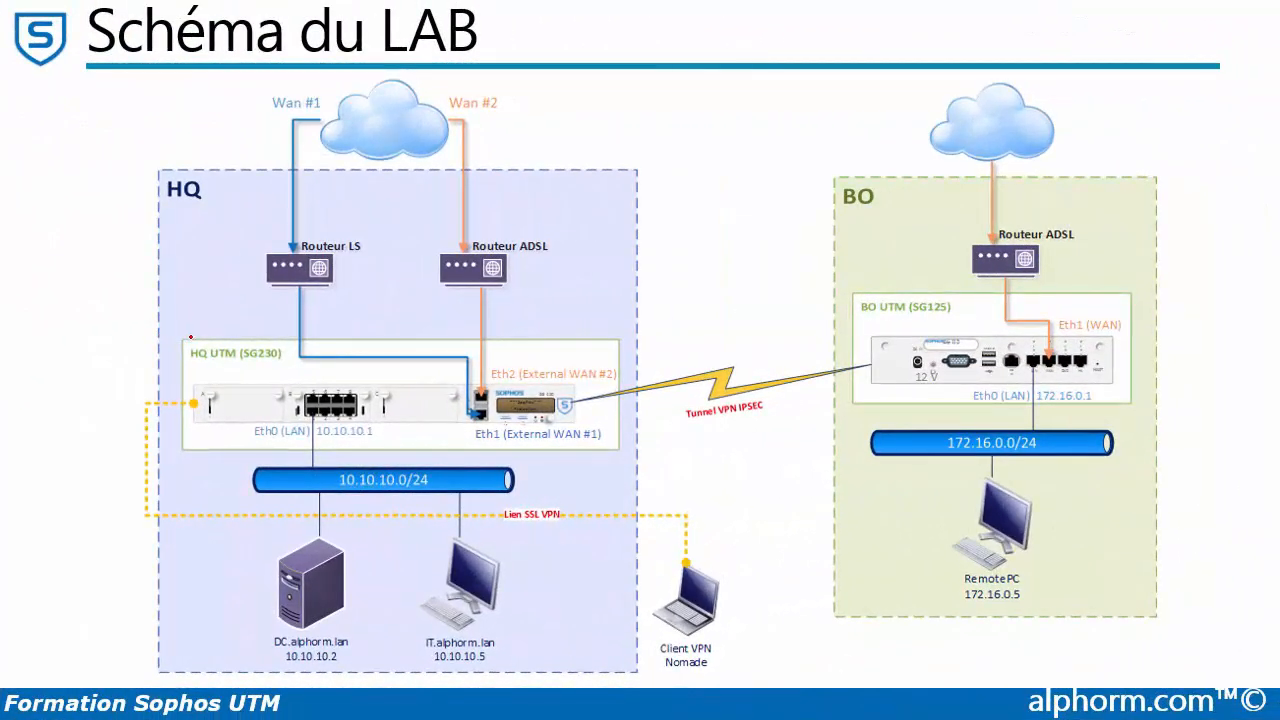
Draw red ticks on HQ UTM (SG230), DC.alphorm.lan and IT.alphorm.lan.
left_click_drag(190, 329, 233, 316)
left_click_drag(248, 604, 274, 593)
left_click_drag(507, 606, 531, 598)
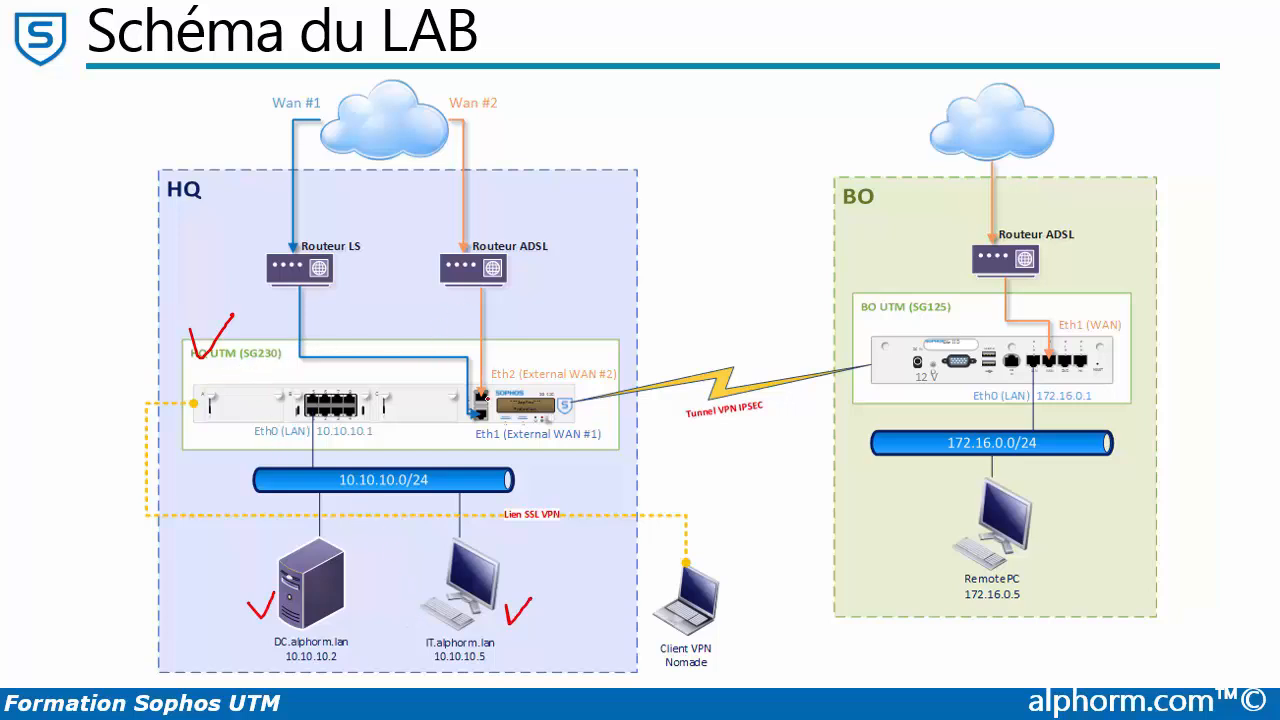
Circle the HQ UTM's Eth2 and LAN ports and mark the DC and IT cable links in red.
mouse_move(493, 382)
left_mouse_down()
mouse_move(471, 386)
mouse_move(493, 384)
mouse_move(468, 428)
left_mouse_up()
left_click_drag(308, 401, 321, 418)
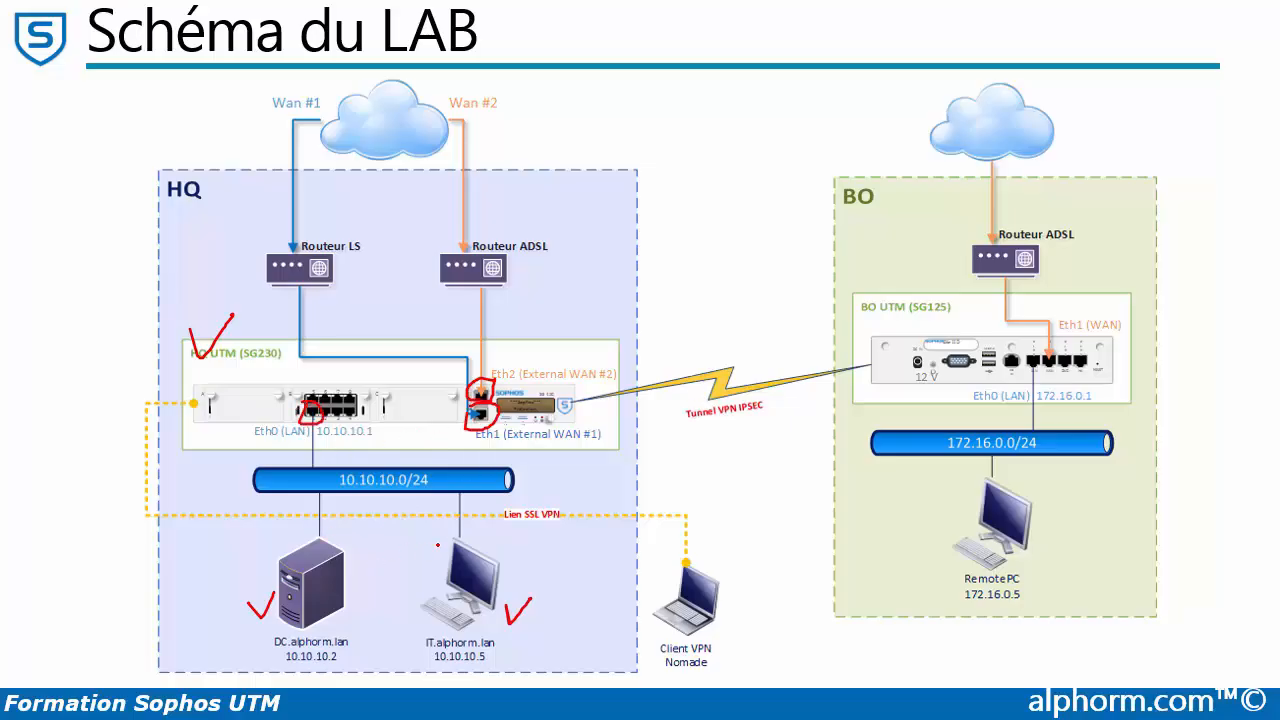
left_click_drag(452, 526, 458, 524)
mouse_move(310, 526)
left_mouse_down()
mouse_move(332, 538)
mouse_move(320, 522)
left_mouse_up()
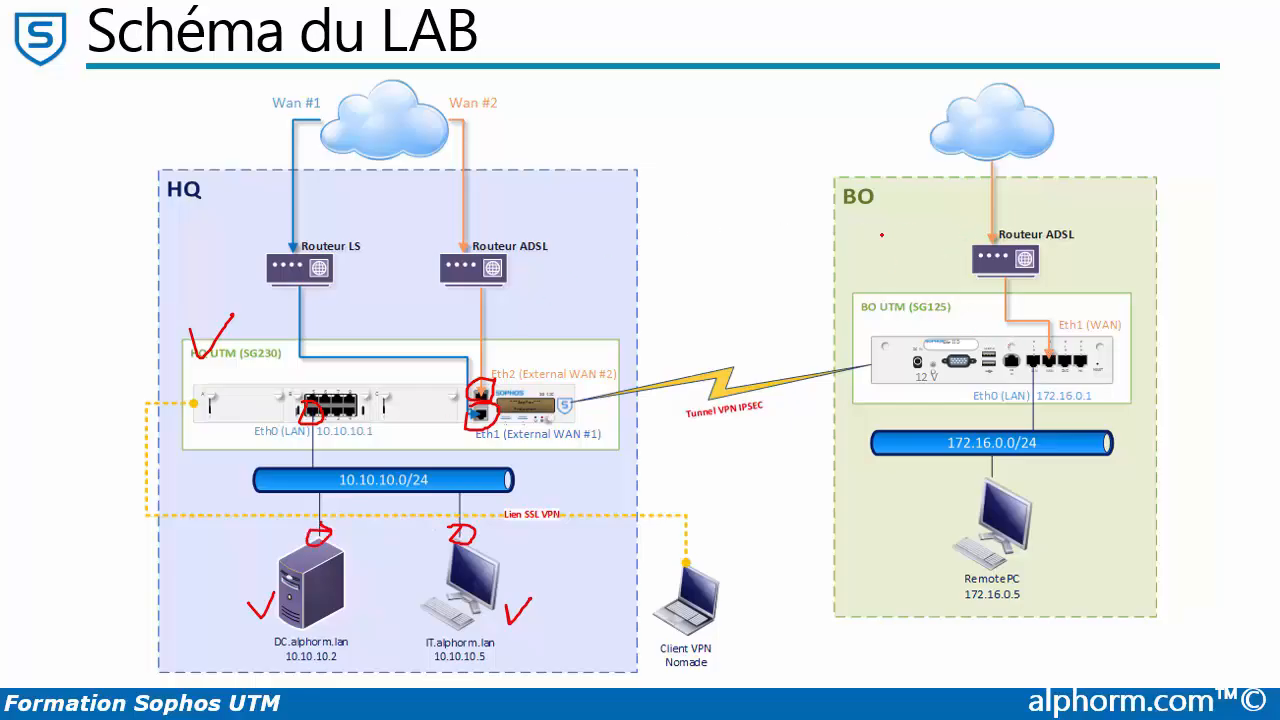